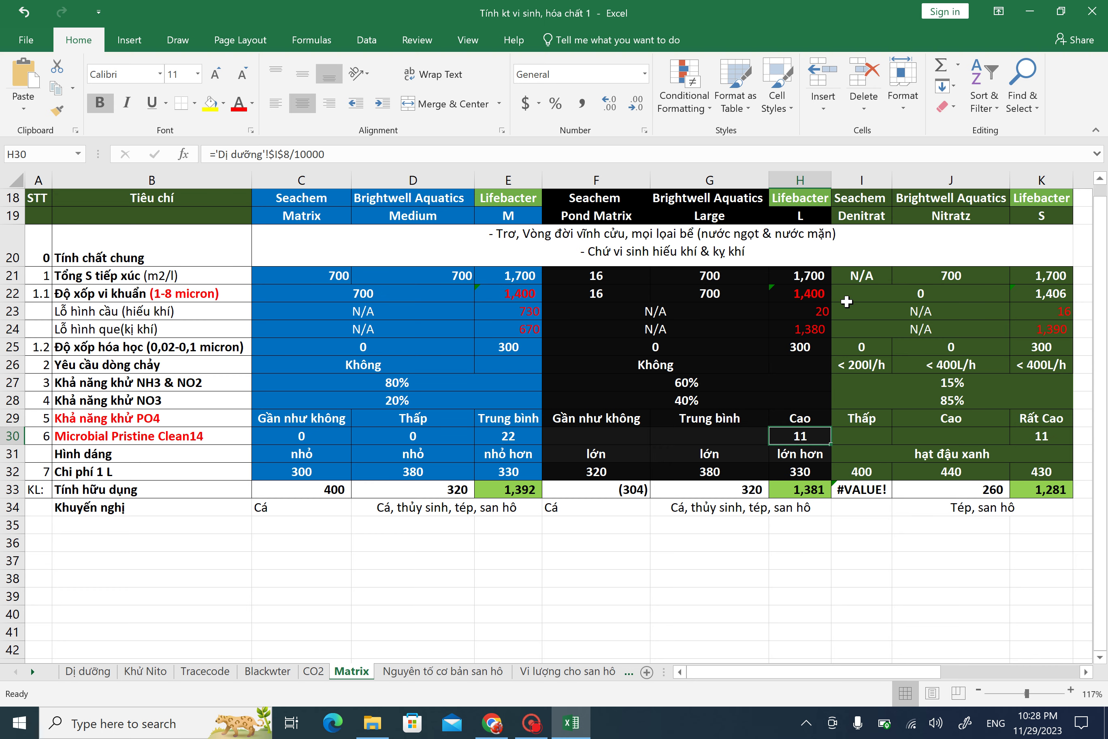
Step: Look over the filter media comparison table on the Matrix sheet, from the Seachem Matrix column across to Lifebacter Supernova
scroll(846, 301, "right", 5)
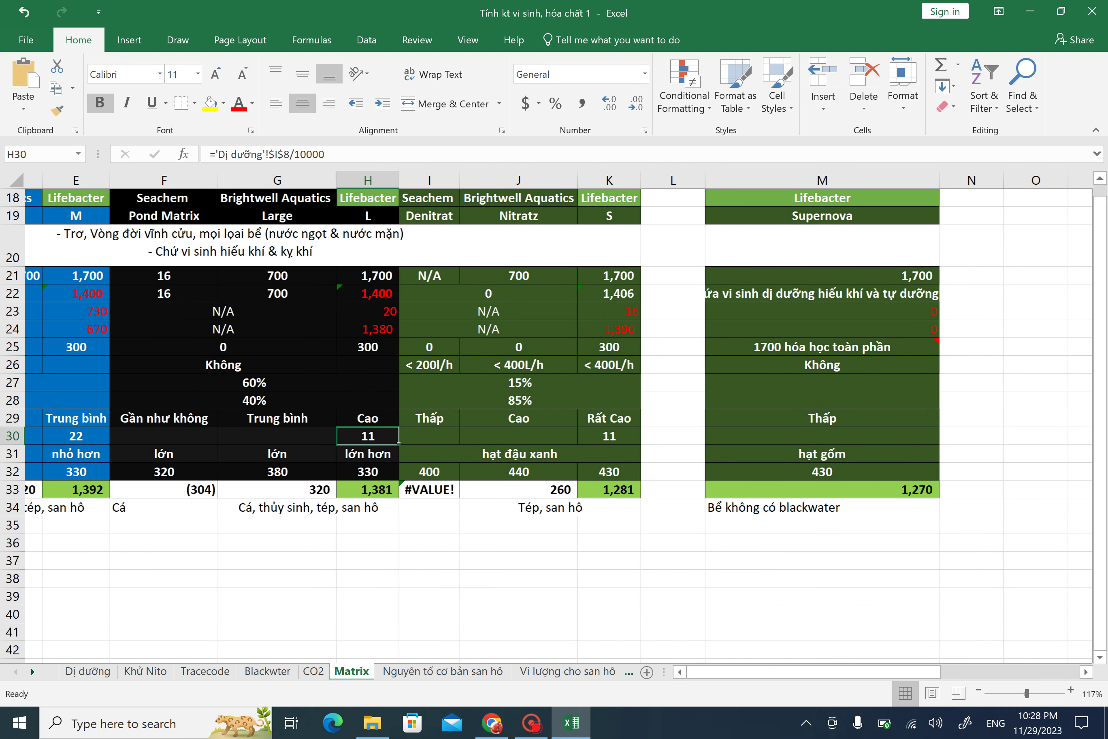
scroll(558, 418, "left", 5)
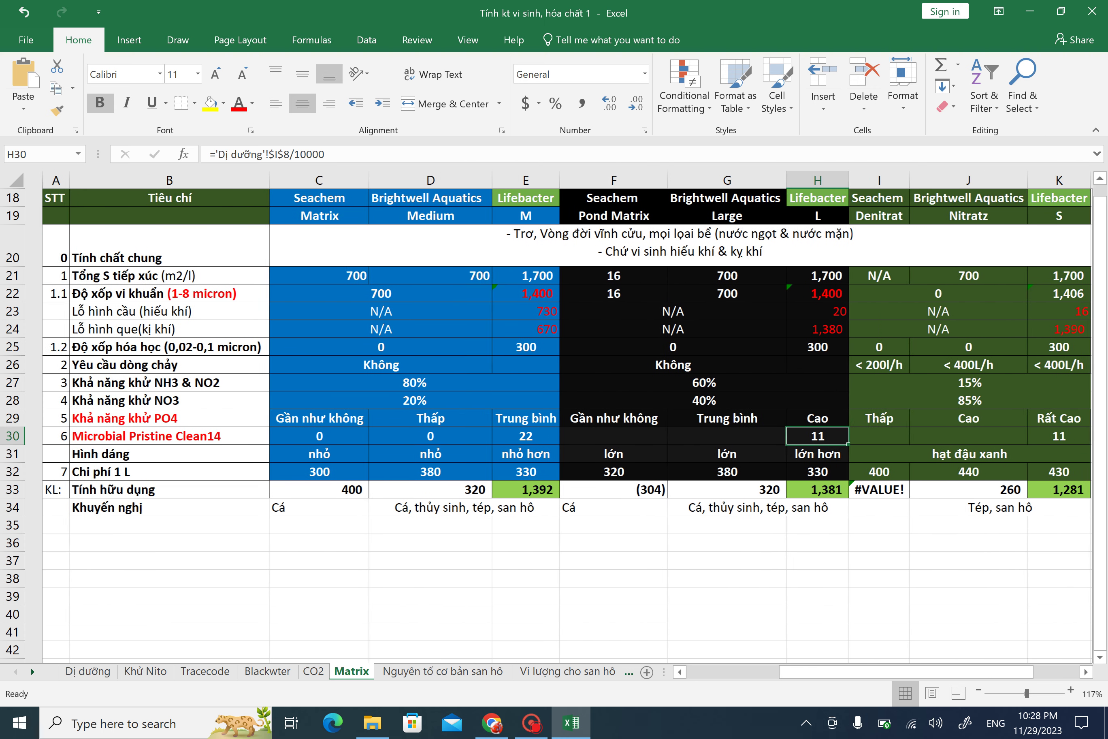
scroll(558, 417, "right", 6)
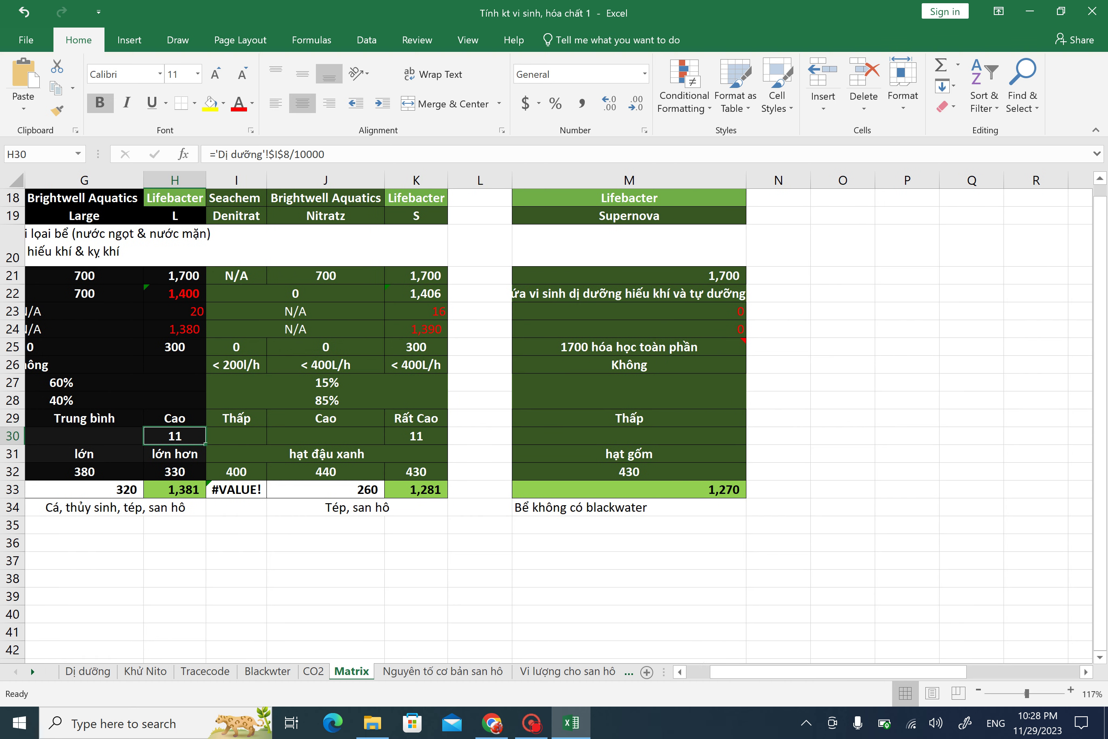
scroll(557, 417, "left", 6)
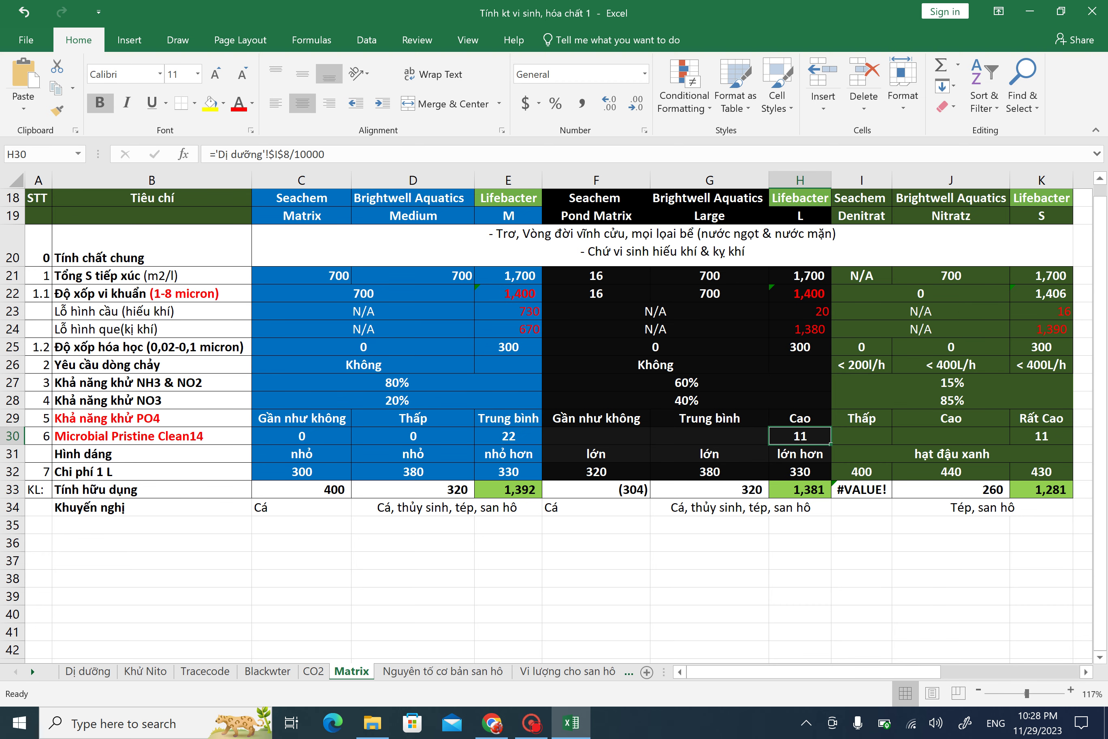
scroll(90, 239, "up", 1)
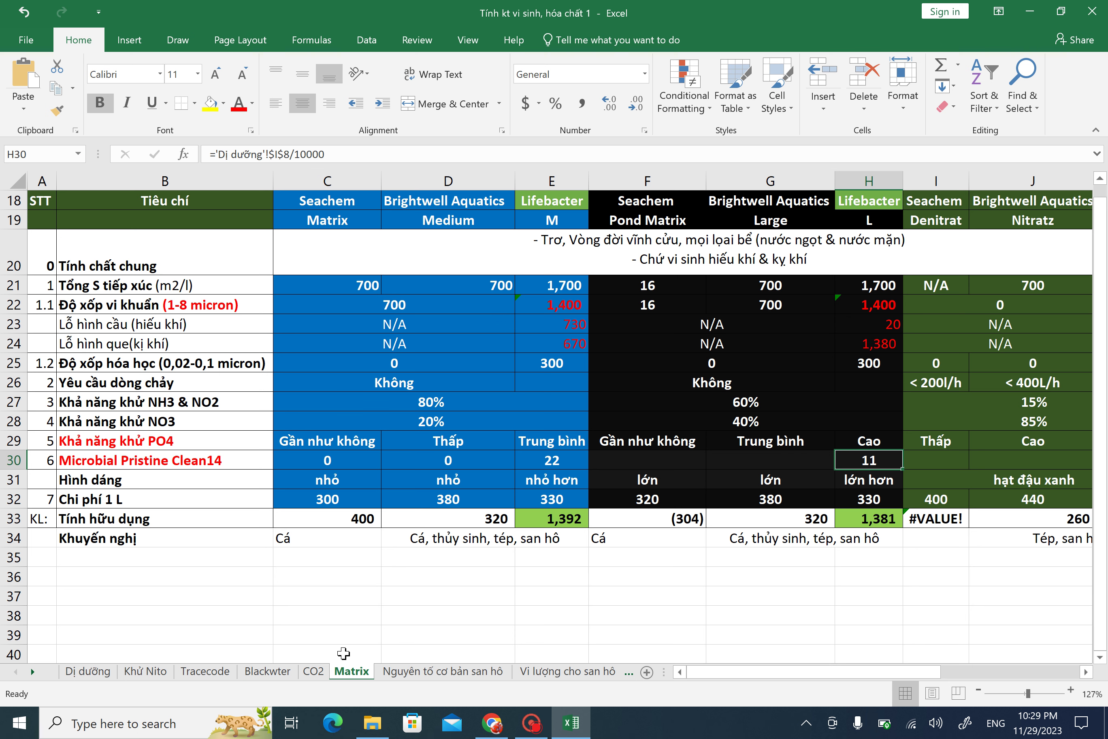
Step: Examine the general properties in row 20 and the total contact surface in row 21 across all products, including Supernova
left_click(710, 262)
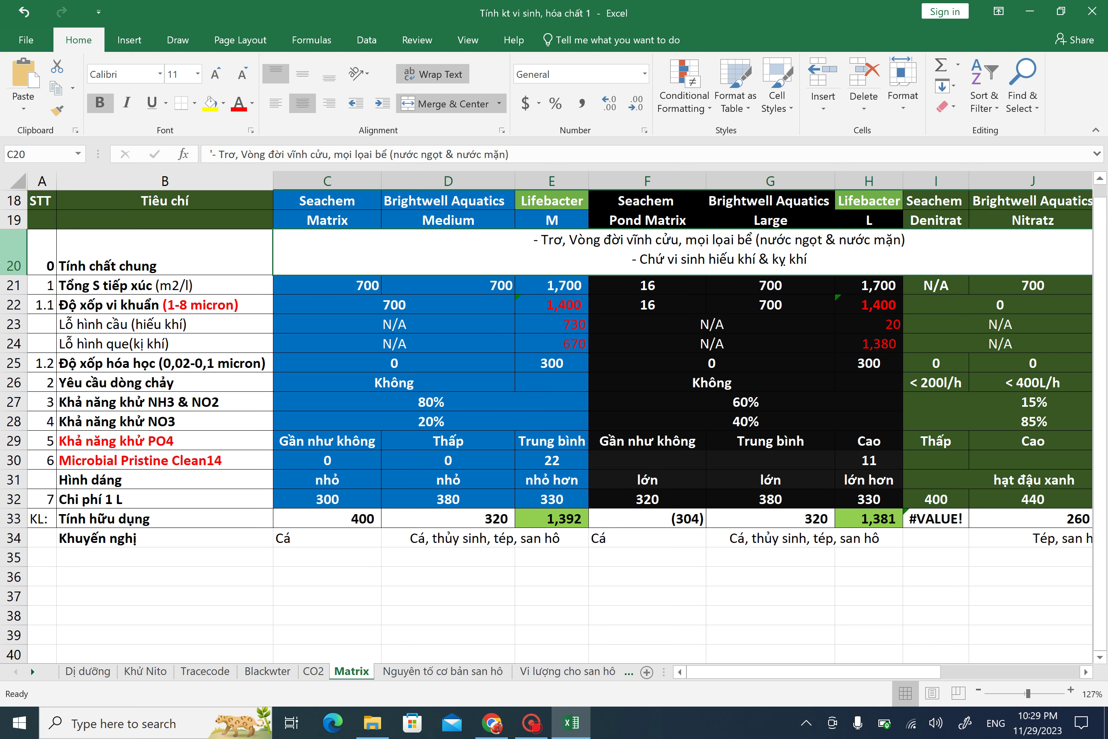
left_click(11, 286)
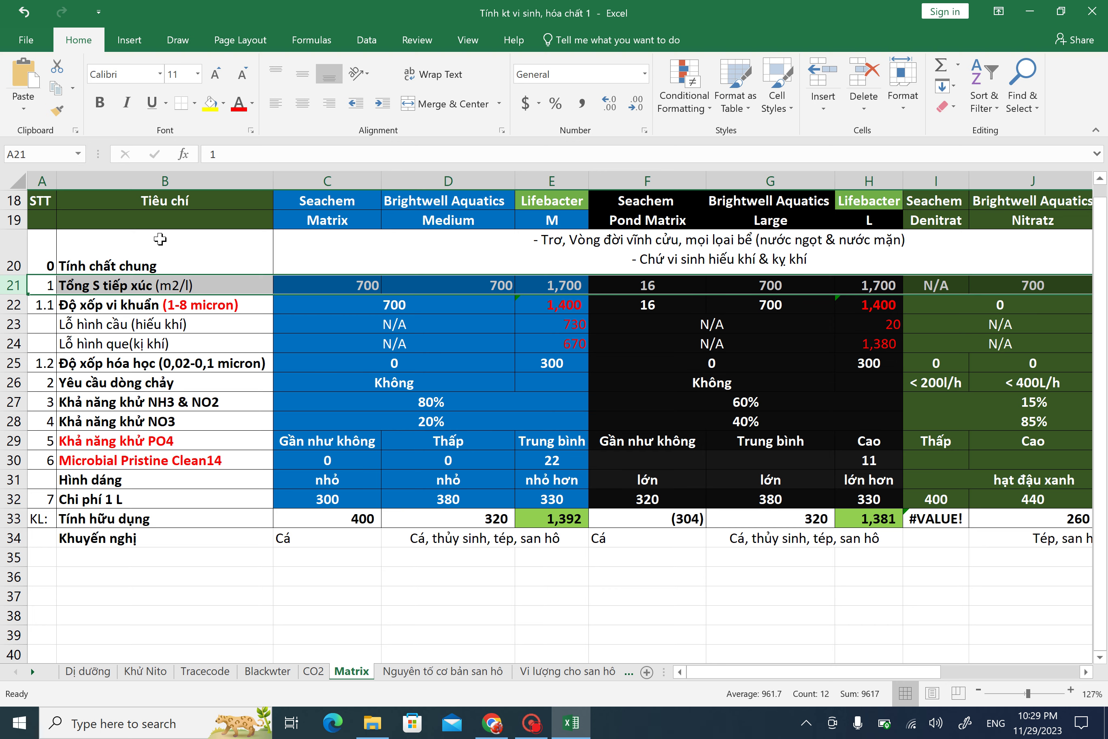
scroll(647, 261, "right", 3)
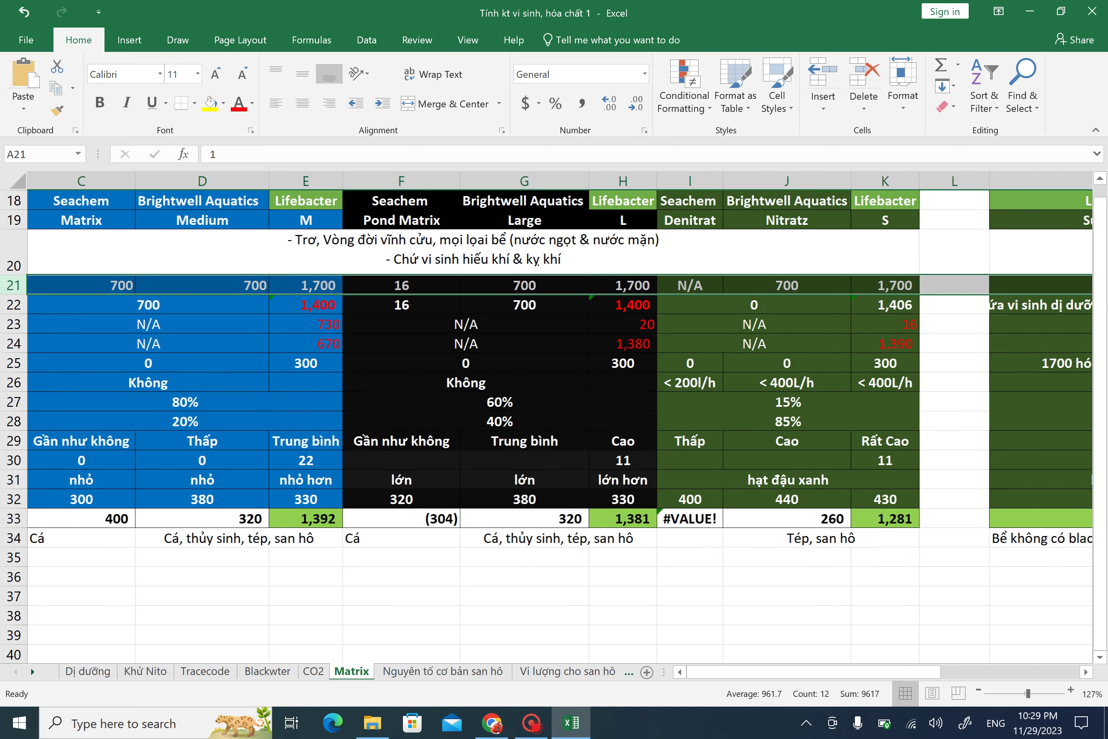
scroll(558, 419, "right", 3)
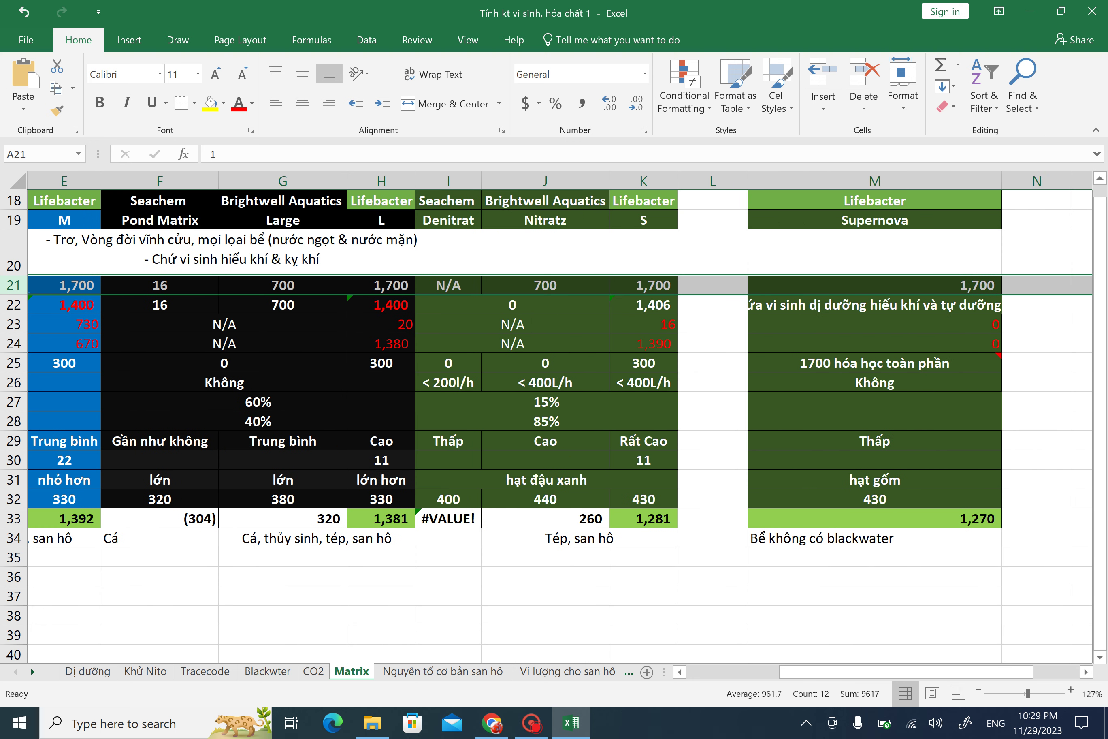
left_click(874, 251)
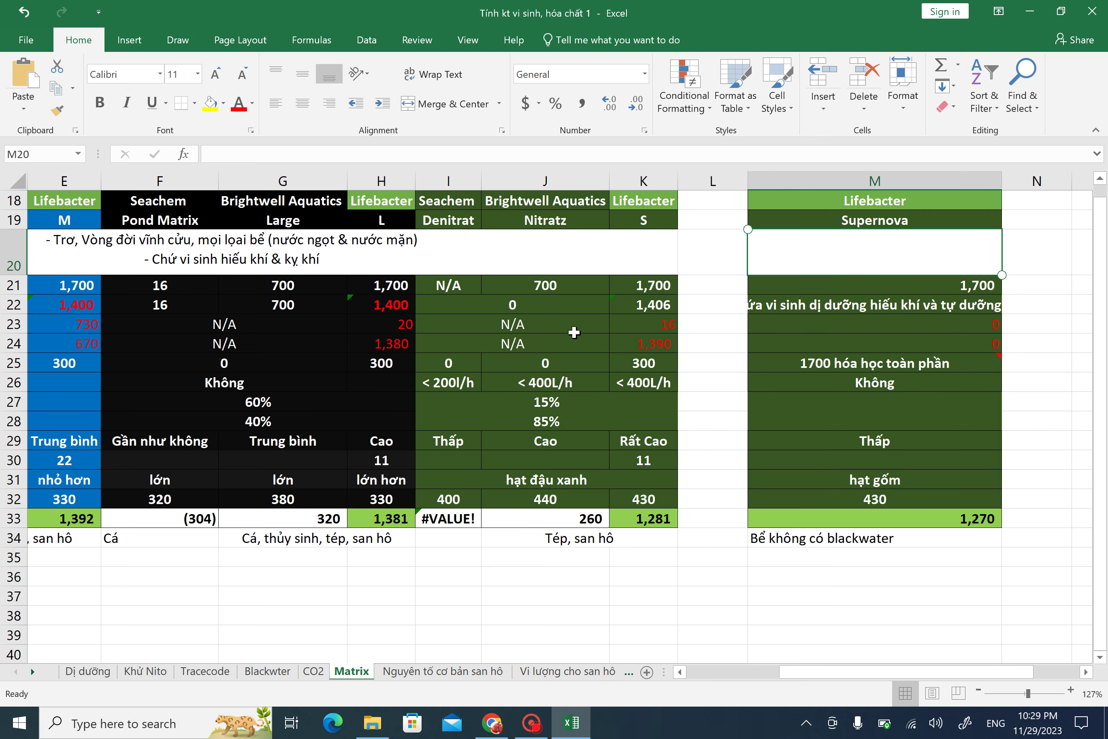
scroll(574, 332, "left", 6)
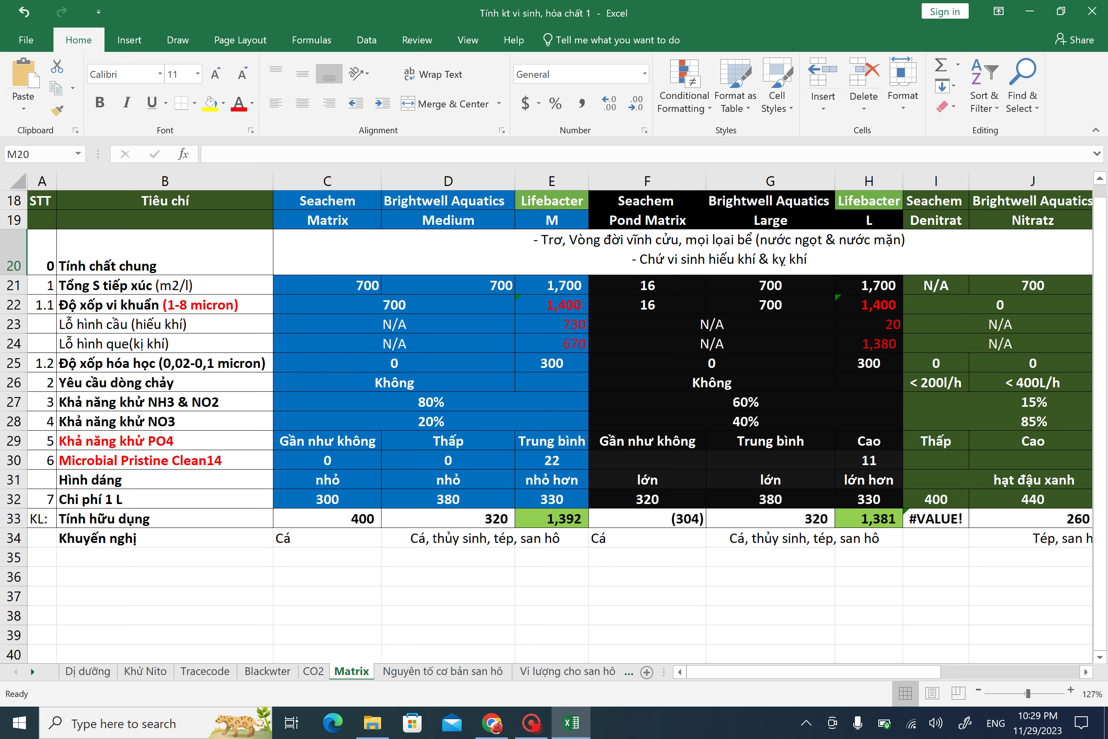
scroll(559, 419, "right", 3)
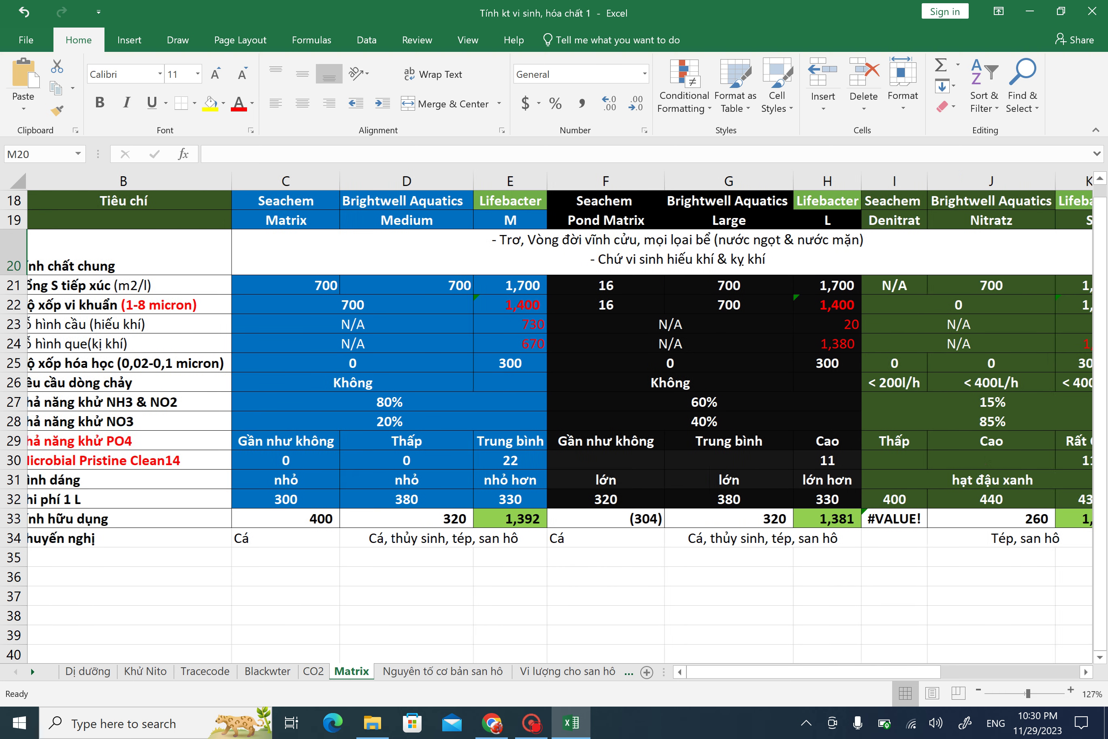
scroll(559, 418, "left", 3)
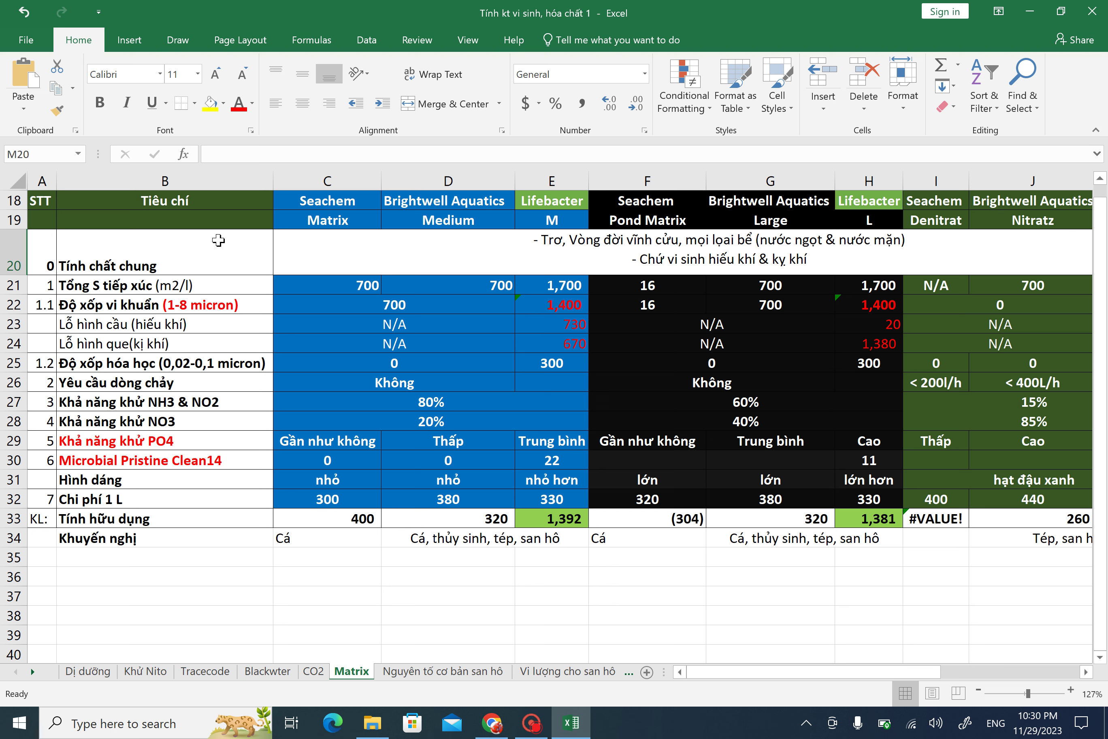
left_click(3, 285)
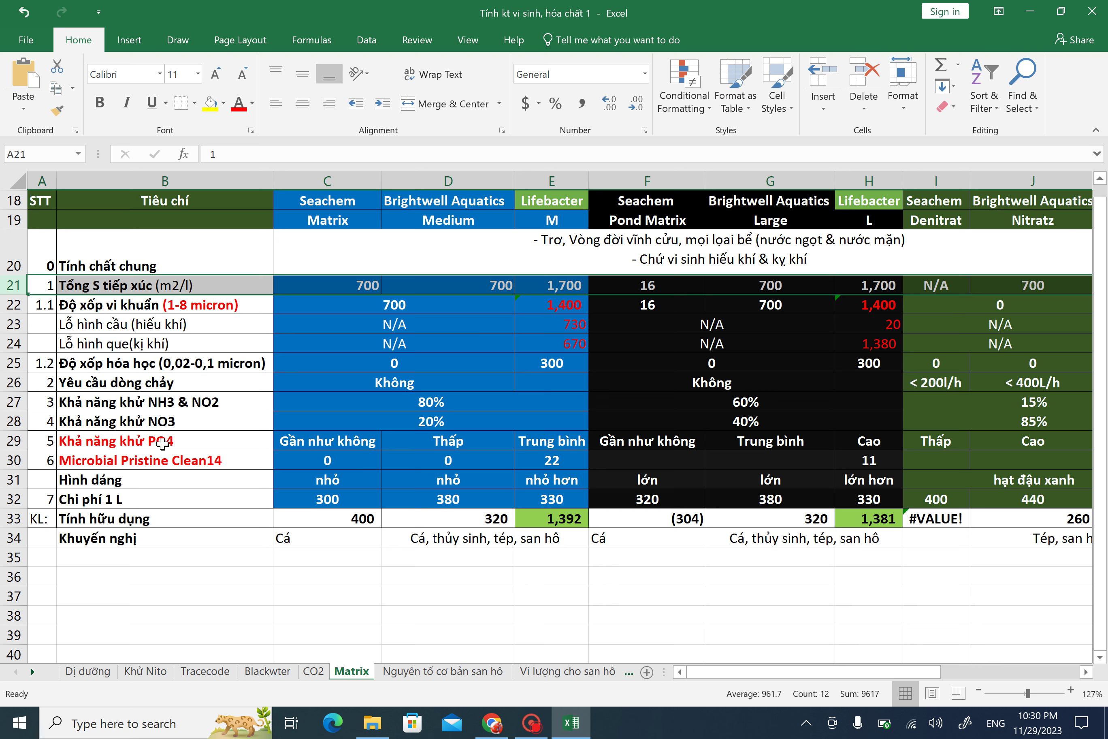
Step: Switch to Chrome and read the THÔNG TIN SẢN PHẨM section of the LifeBacter L page at a larger zoom
left_click(493, 734)
scroll(5, 488, "down", 2)
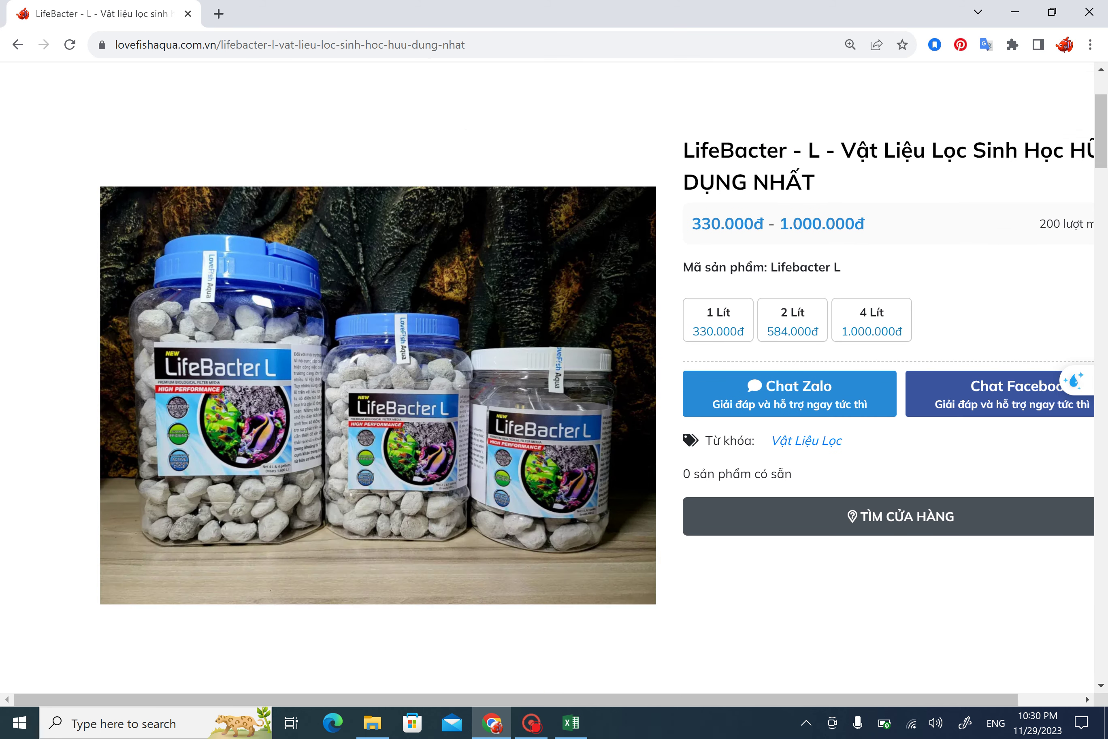
scroll(6, 383, "down", 2)
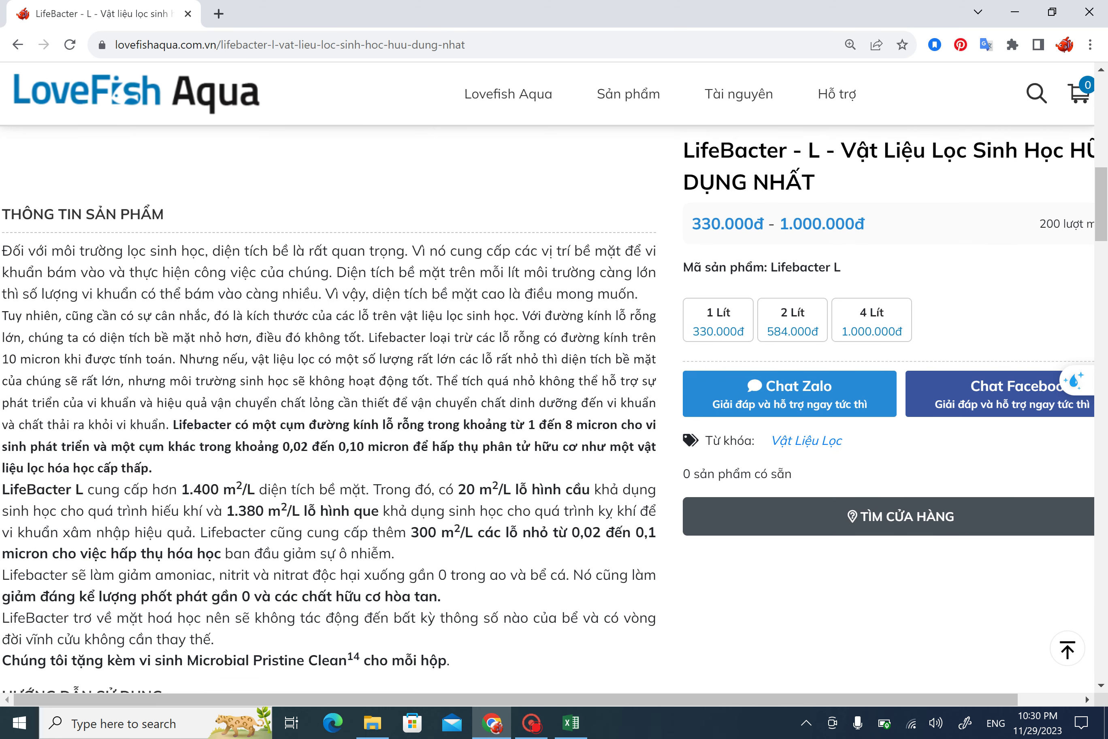
key("ctrl+plus")
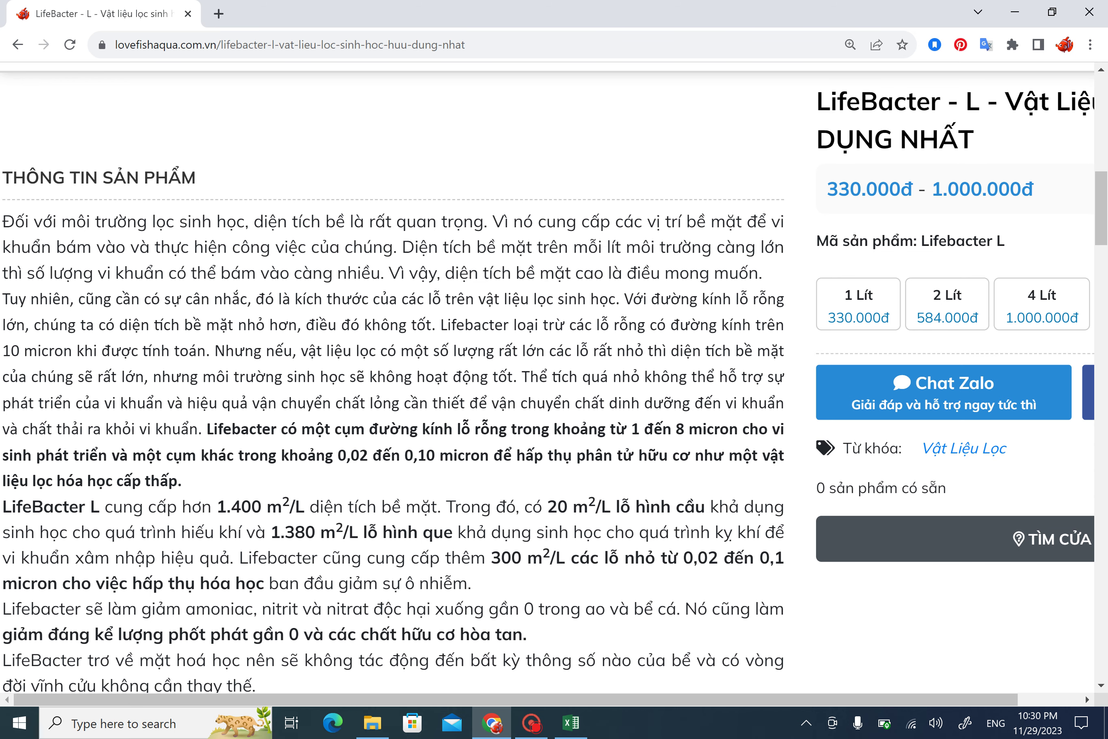
scroll(548, 381, "up", 2)
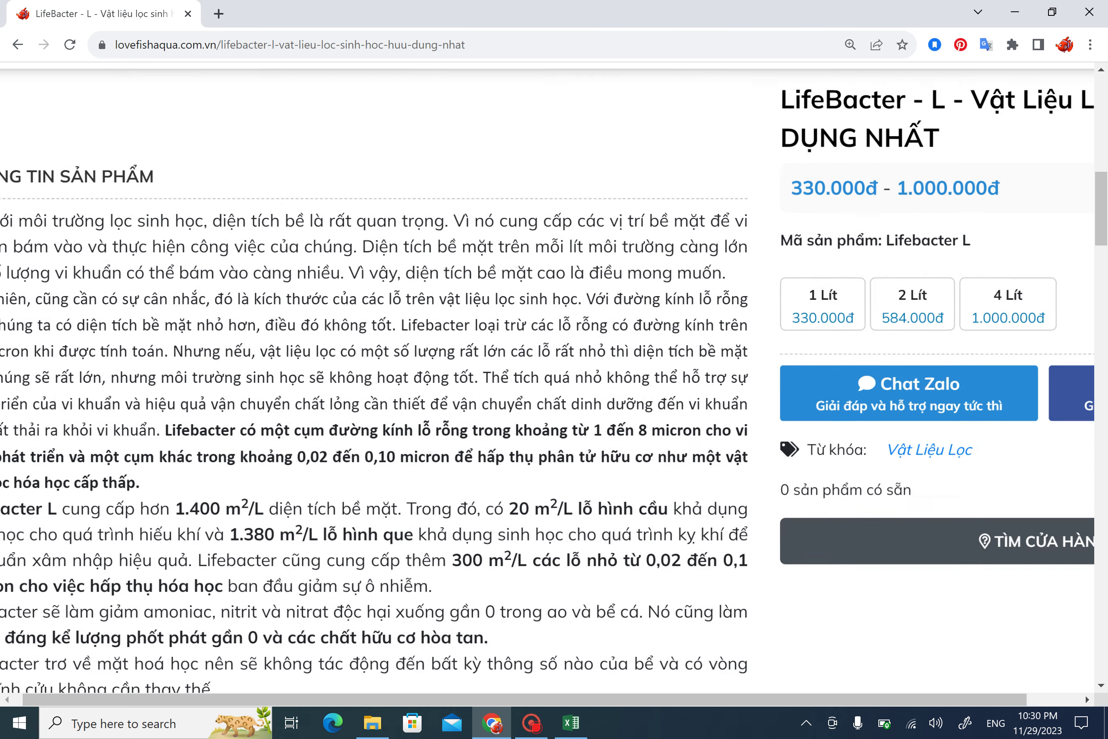
scroll(548, 381, "up", 1)
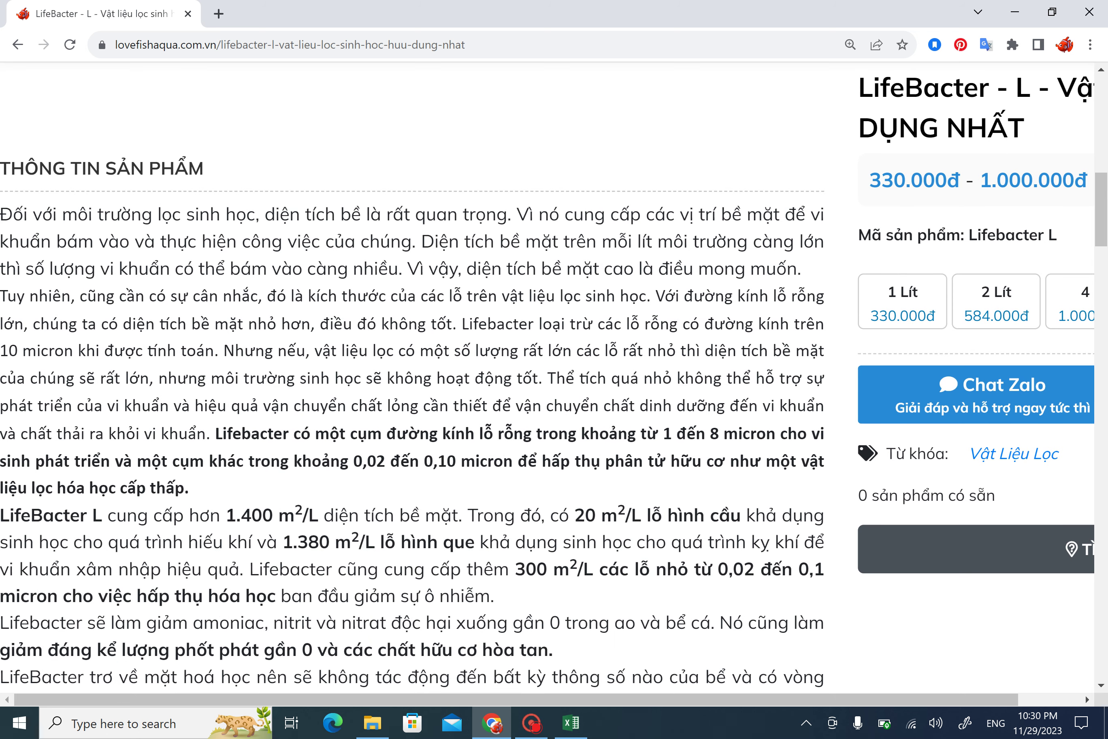
scroll(548, 381, "down", 2)
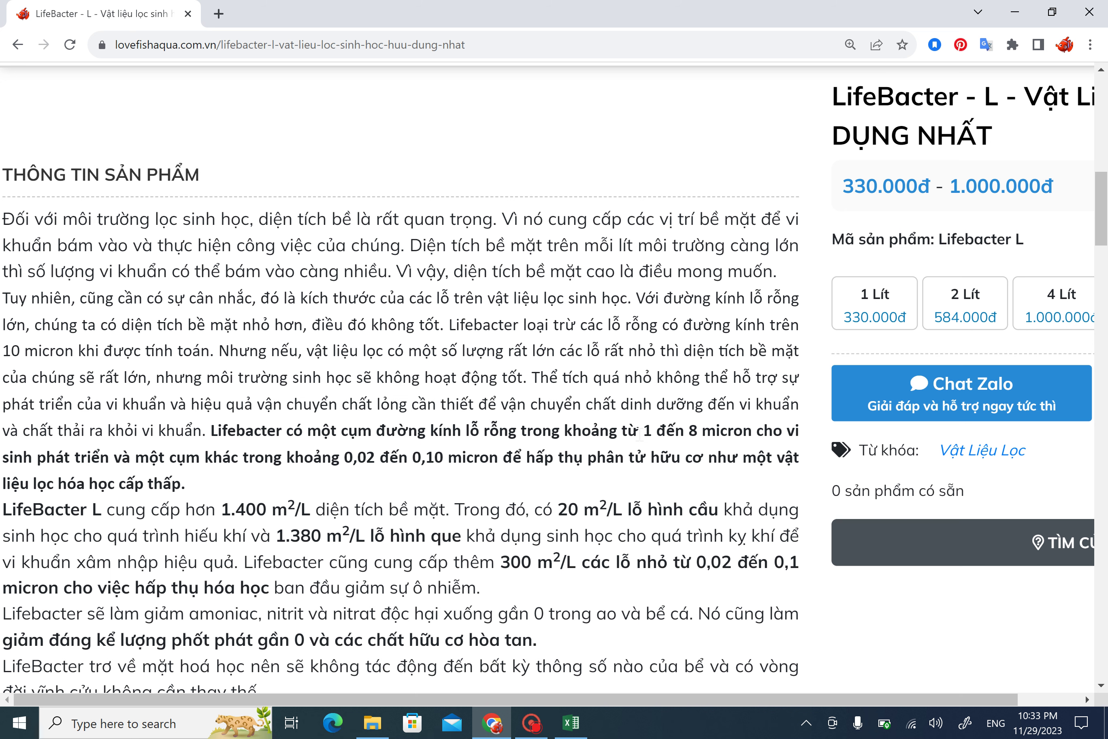
Step: Highlight the pore size ranges "1 đến 8 micron" and "0,02 đến 0,10 micron" in the product description, leaving no text selected
left_click_drag(640, 434, 742, 431)
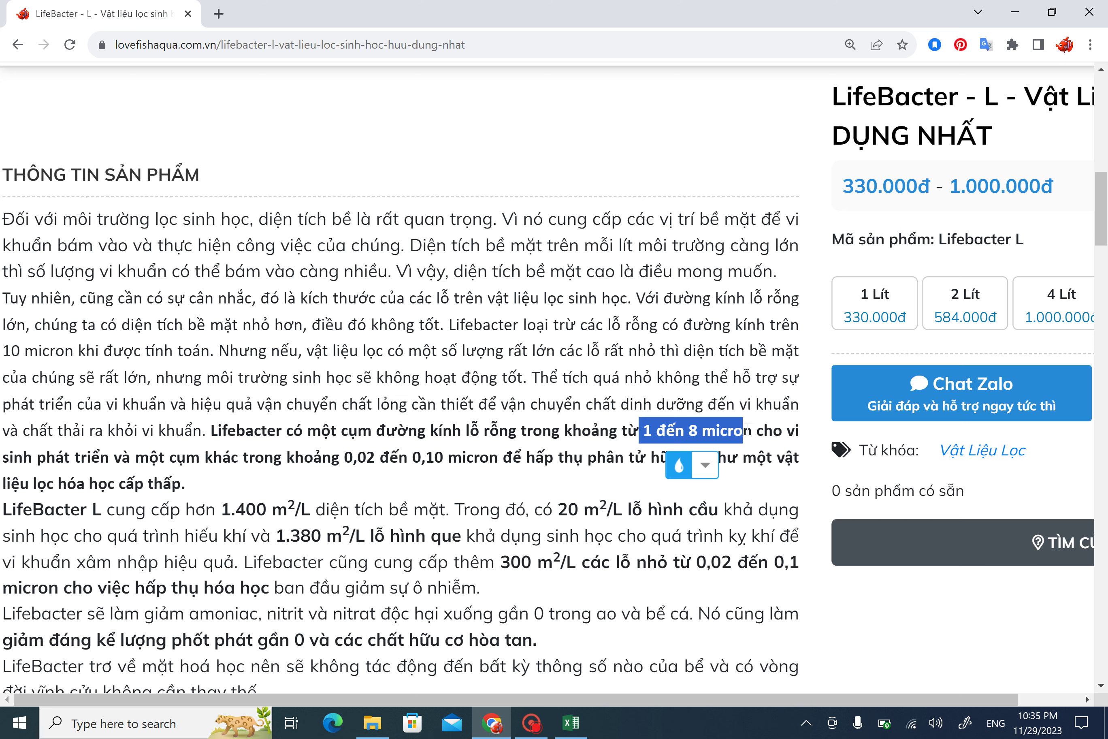
scroll(420, 381, "up", 2, "ctrl")
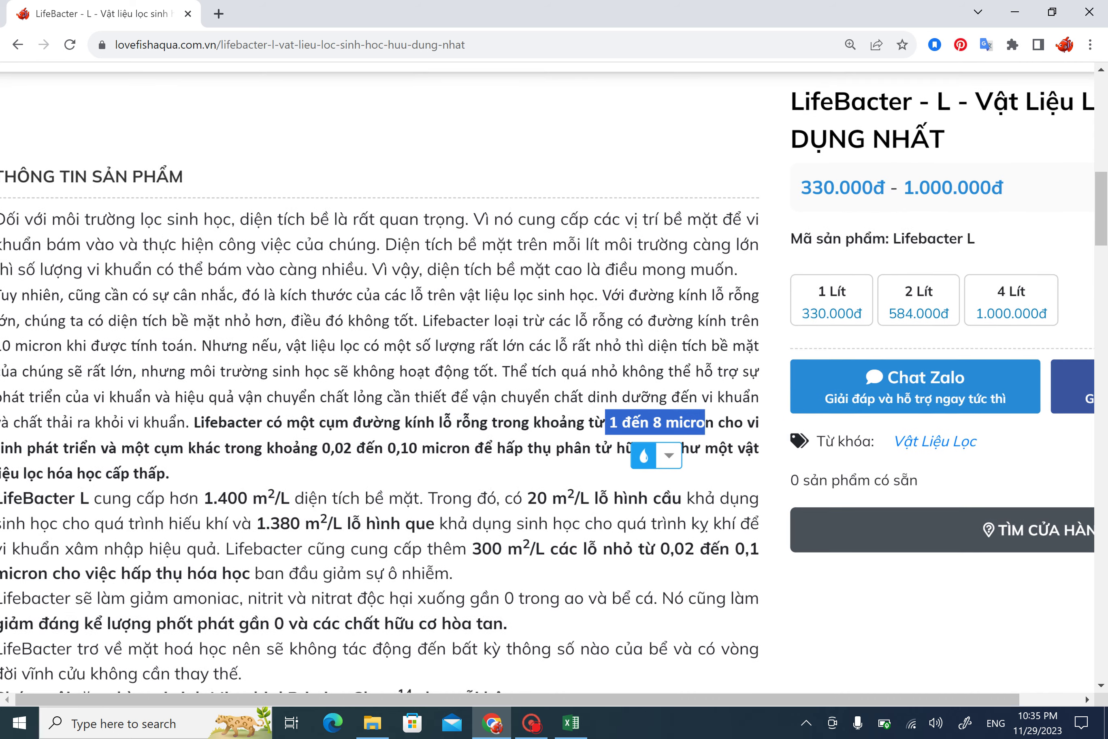
scroll(548, 381, "down", 3, "ctrl")
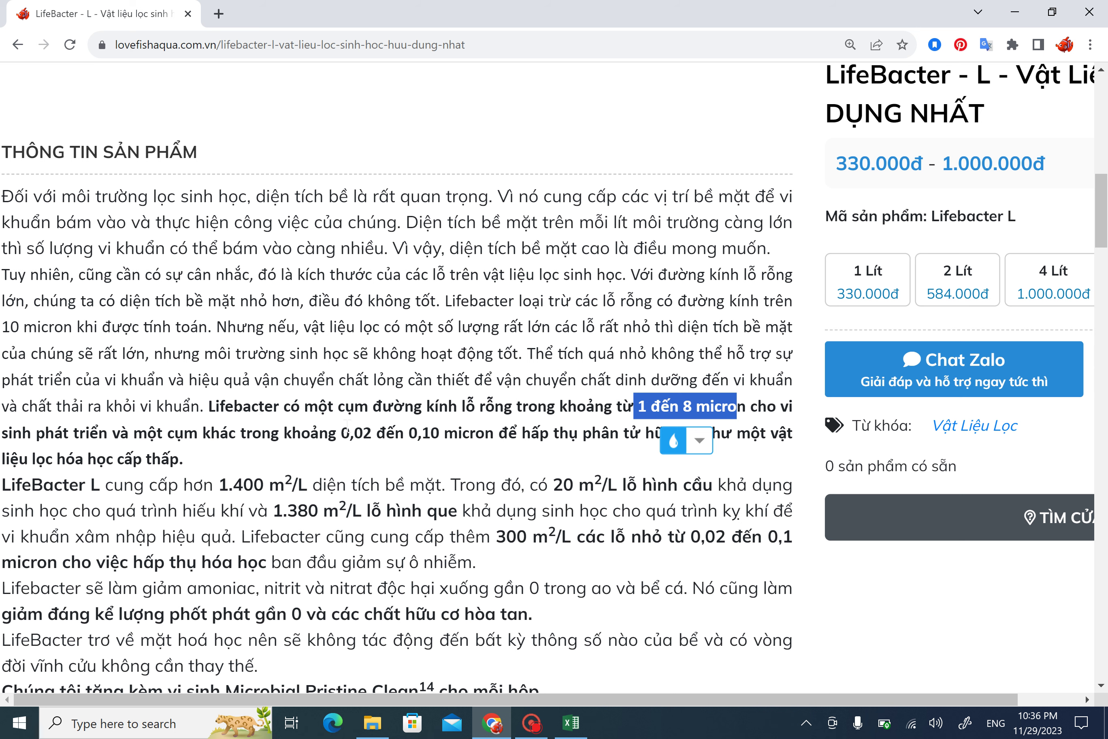
left_click_drag(342, 432, 494, 433)
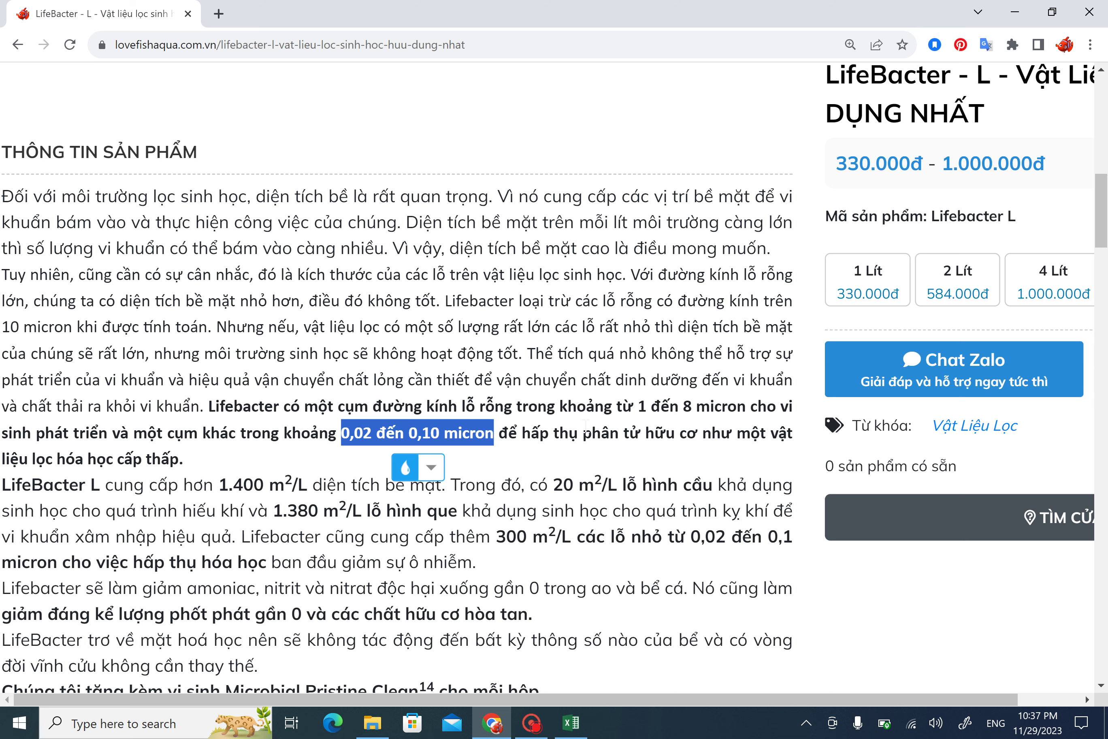
left_click(548, 423)
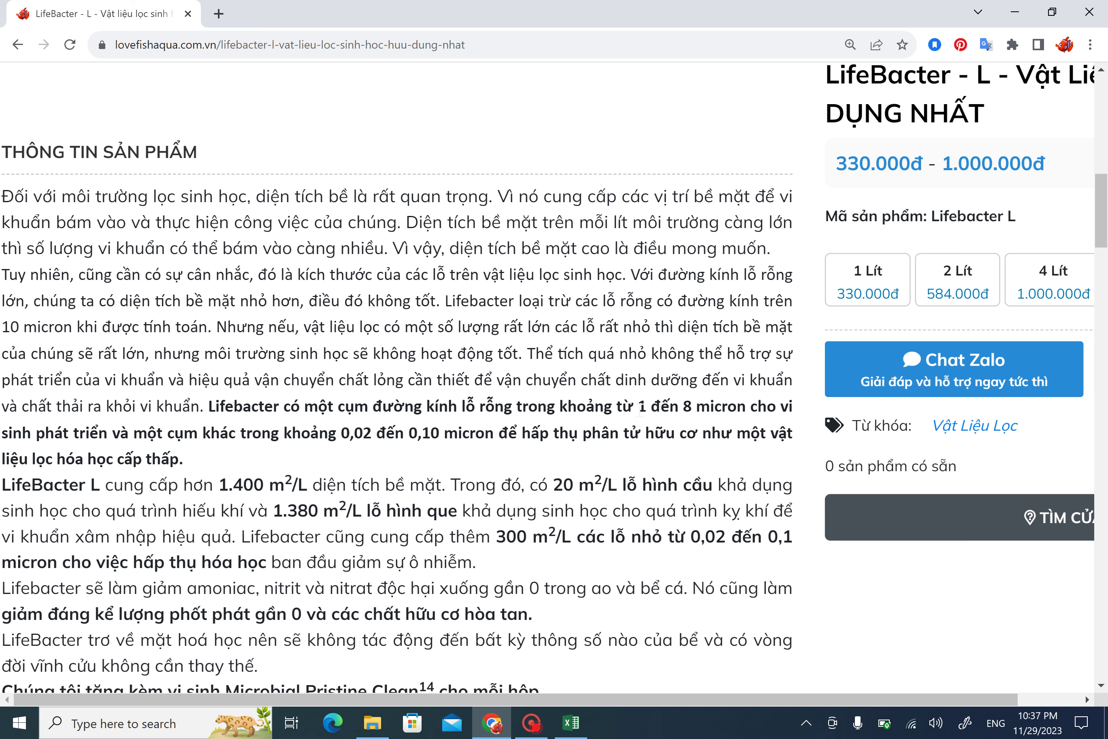
left_click_drag(639, 408, 722, 409)
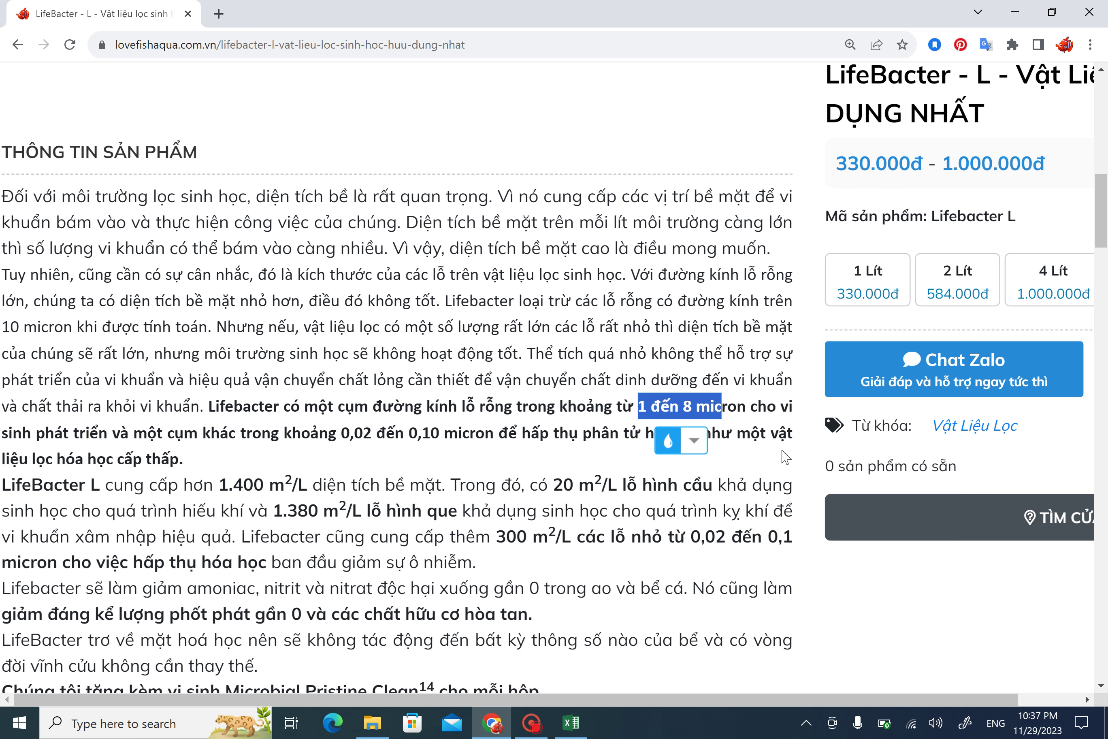
left_click(499, 460)
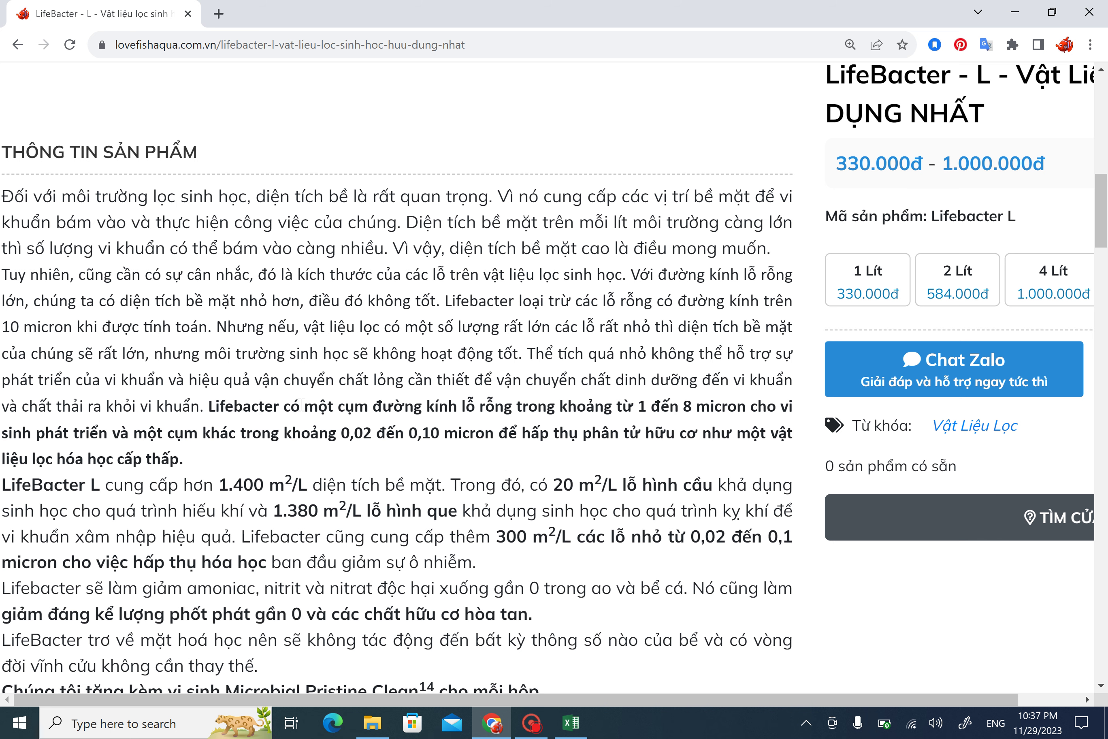
Step: Switch back to Excel and compare Seachem Matrix's total contact surface with its bacterial and chemical porosity, finishing with row 21 selected
key("alt+Tab")
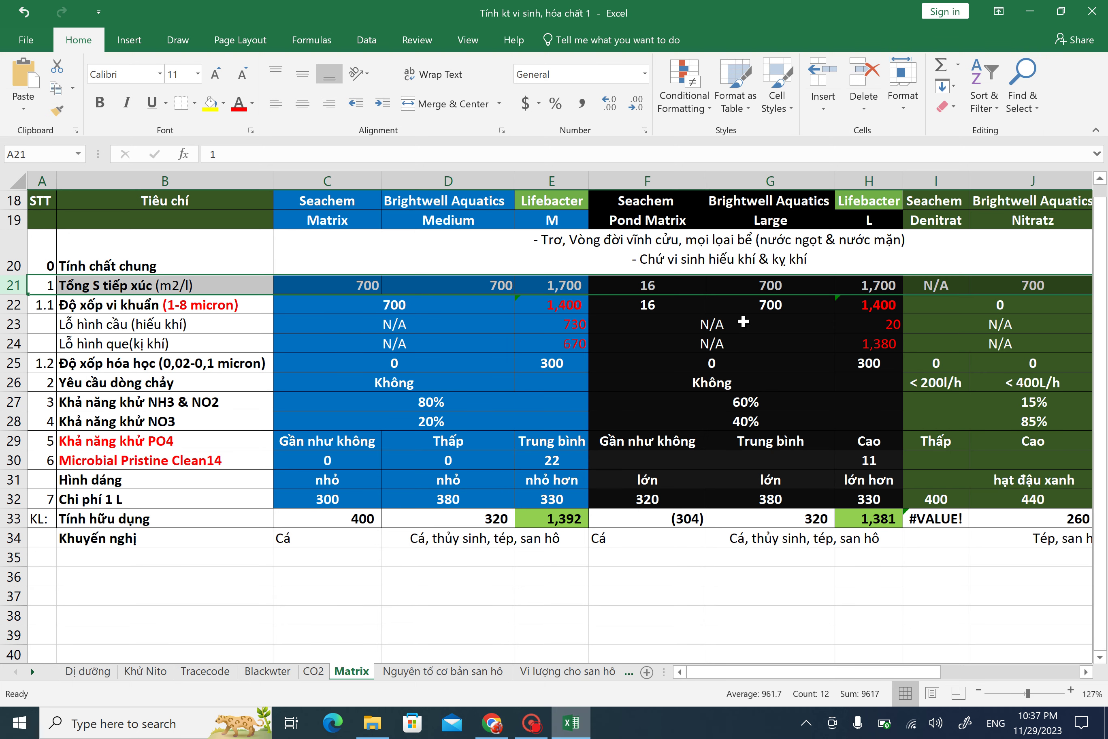
left_click(187, 286)
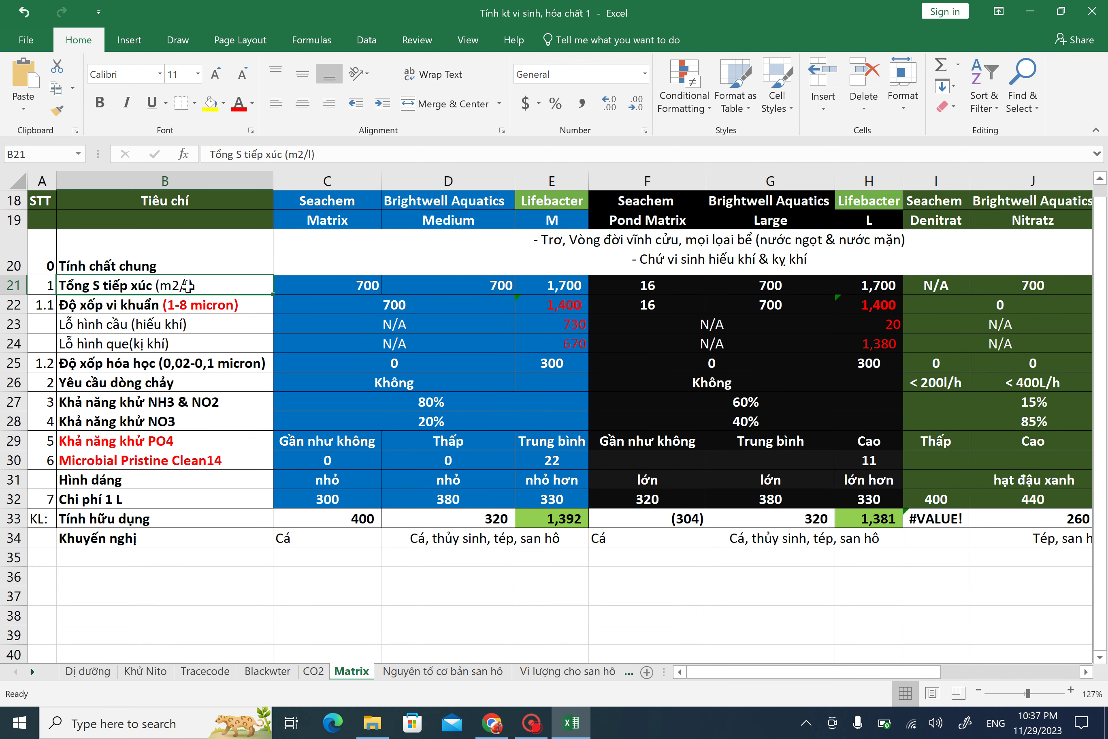
left_click(336, 281)
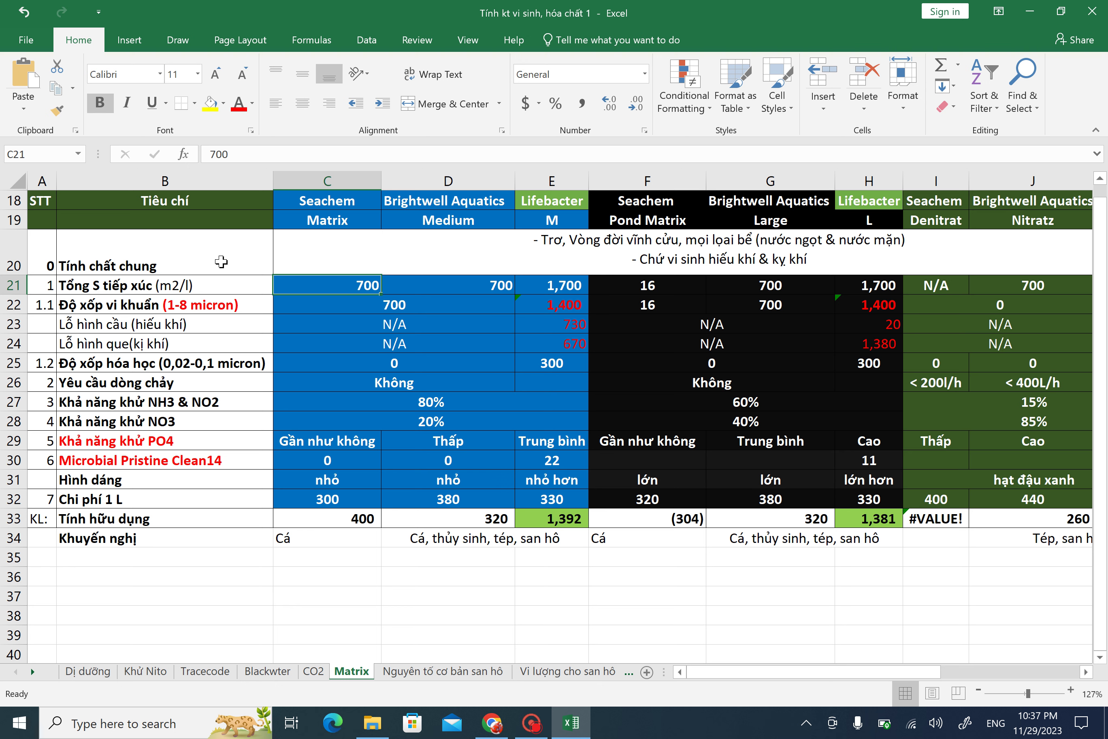
left_click(158, 309)
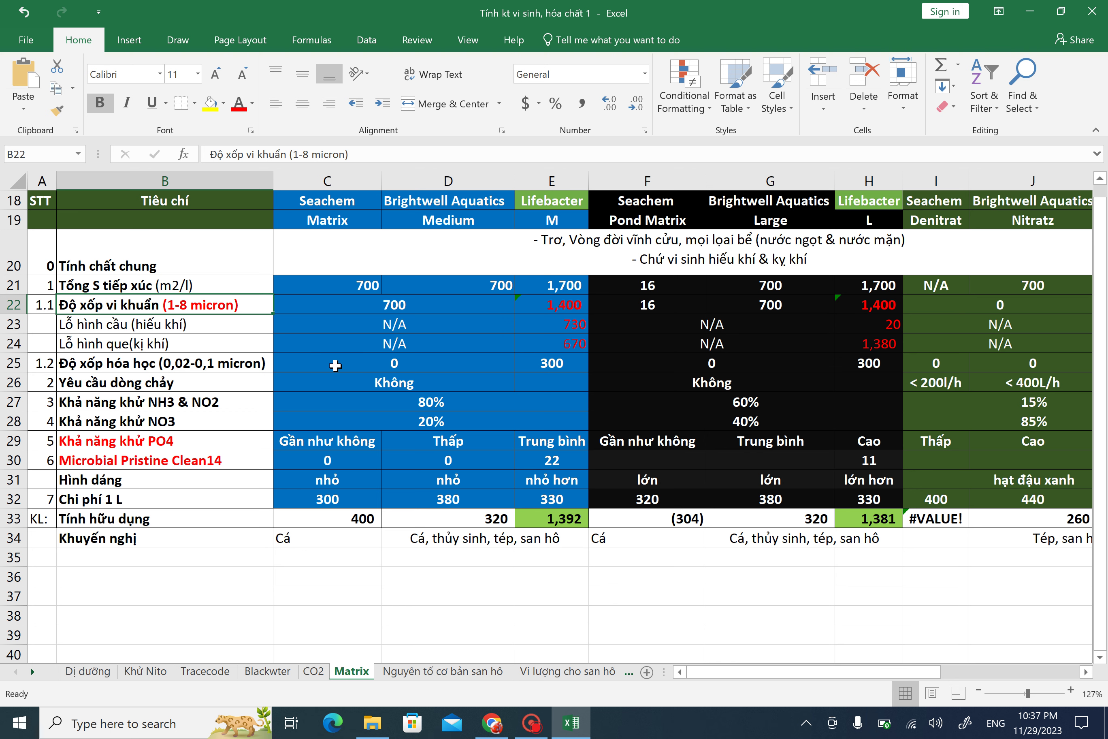
left_click(363, 366)
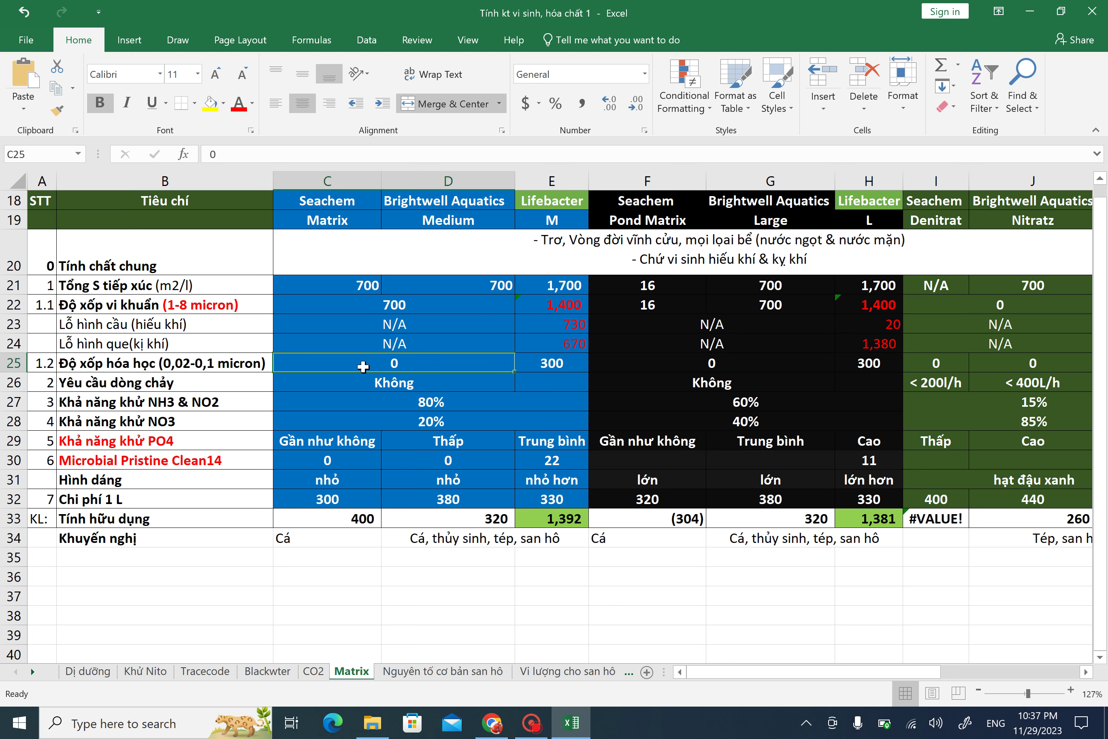
left_click(373, 305)
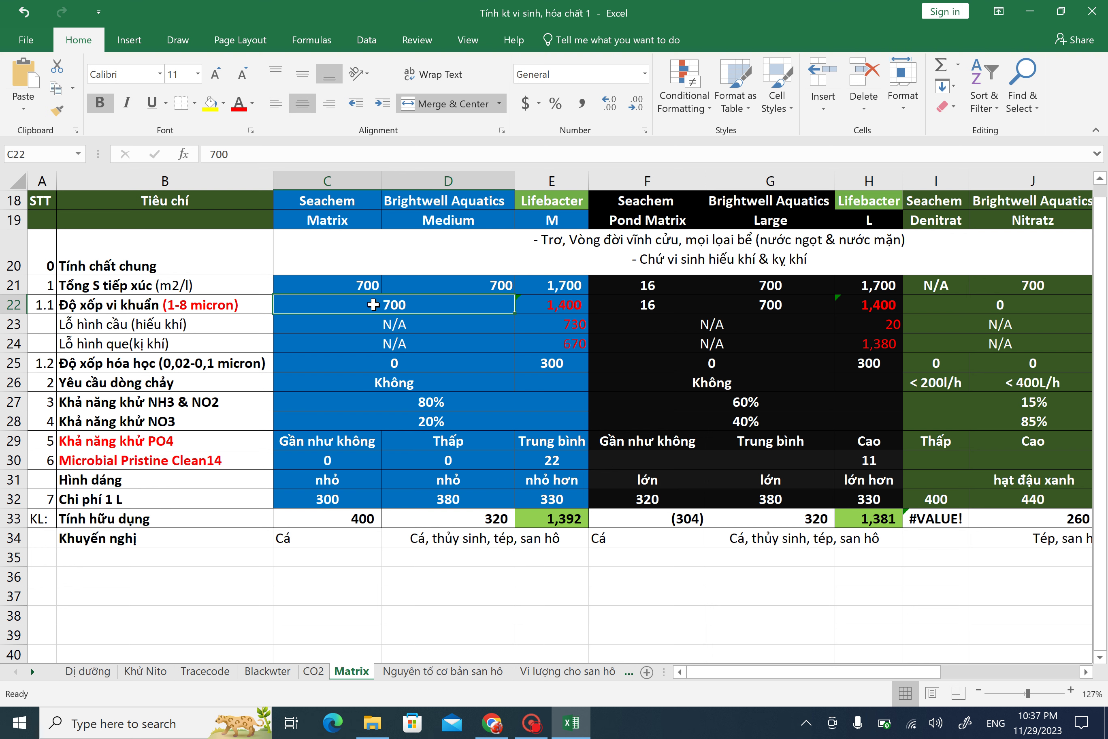
left_click(358, 285)
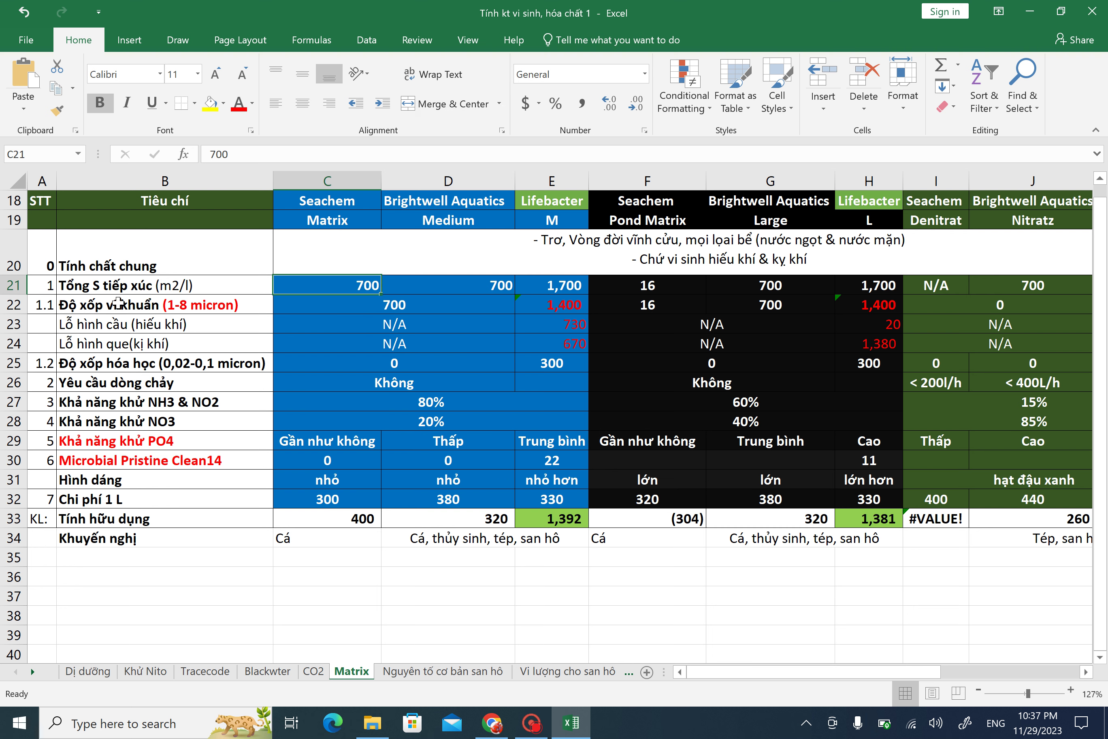
left_click(11, 285)
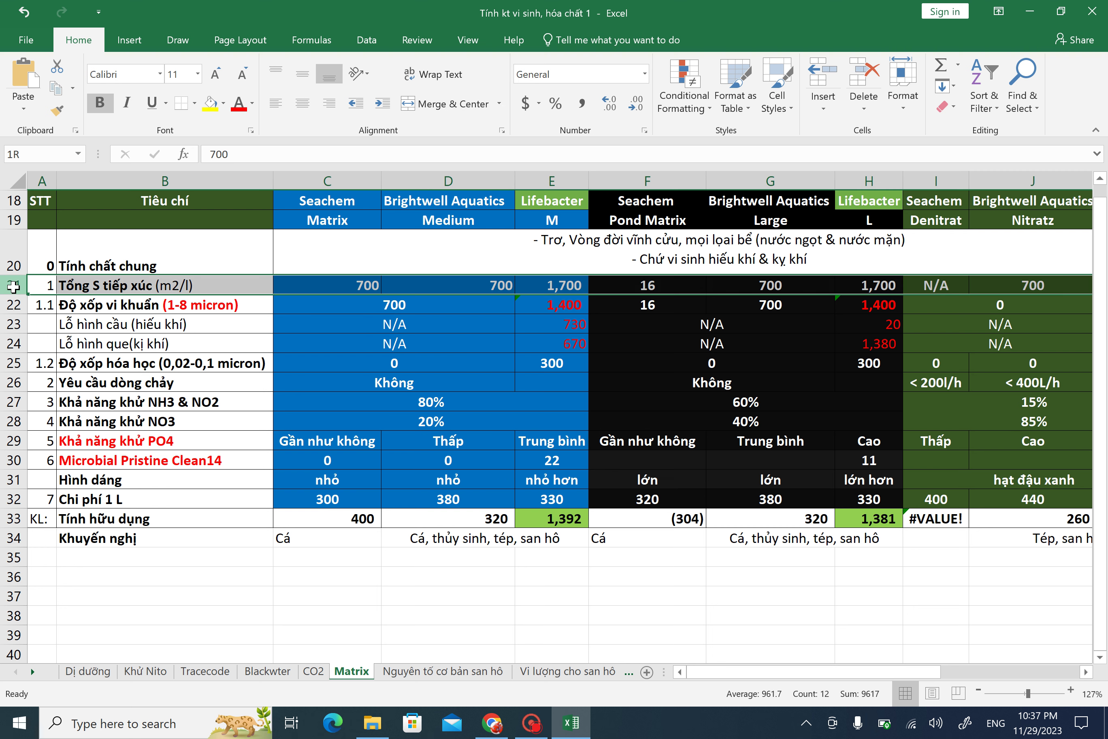
Step: Compare the total contact surface in row 21 for Seachem Matrix, Brightwell Medium and Lifebacter M, ending on Lifebacter M's cell
left_click(363, 285)
key("Right")
key("Right")
key("Left")
key("Left")
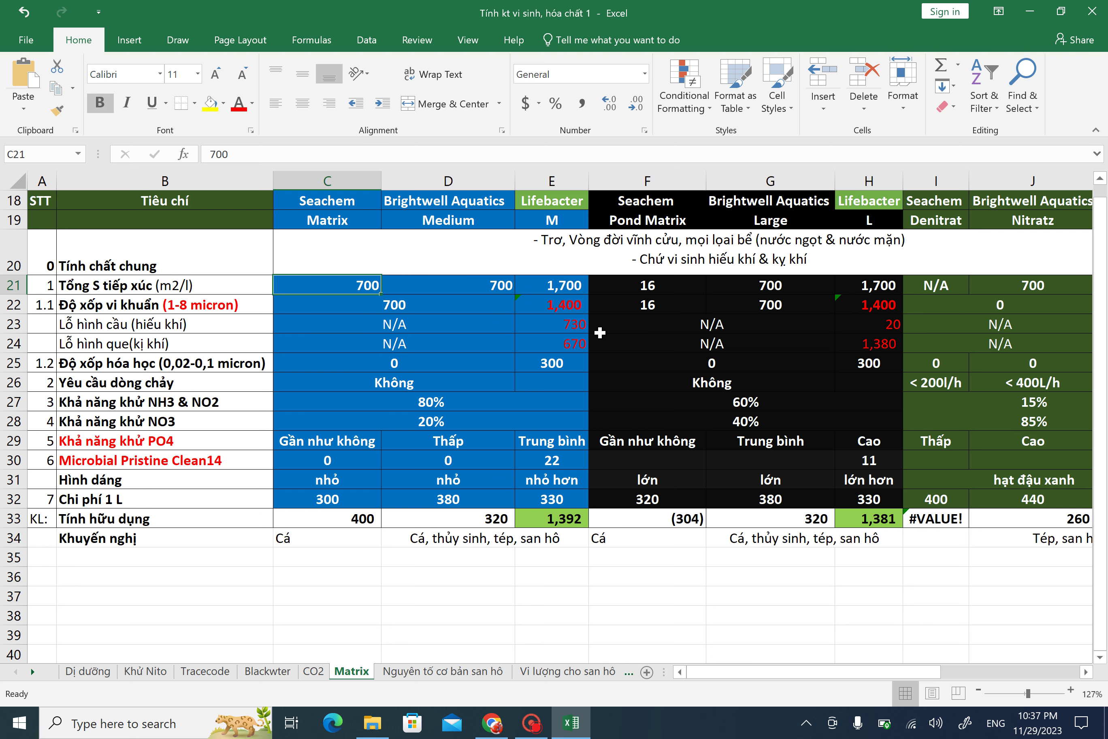
key("Right")
key("Right")
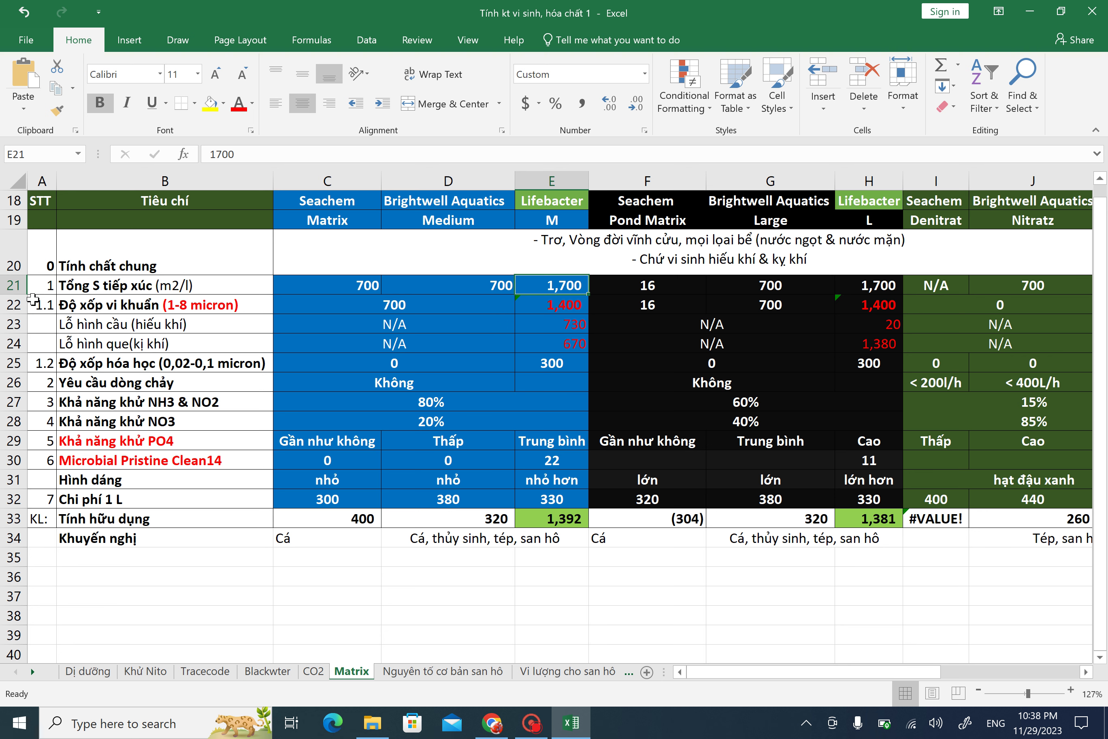
Step: Compare the bacterial porosity in row 22 with the chemical porosity in row 25, ending on Lifebacter M's chemical porosity
left_click(17, 305)
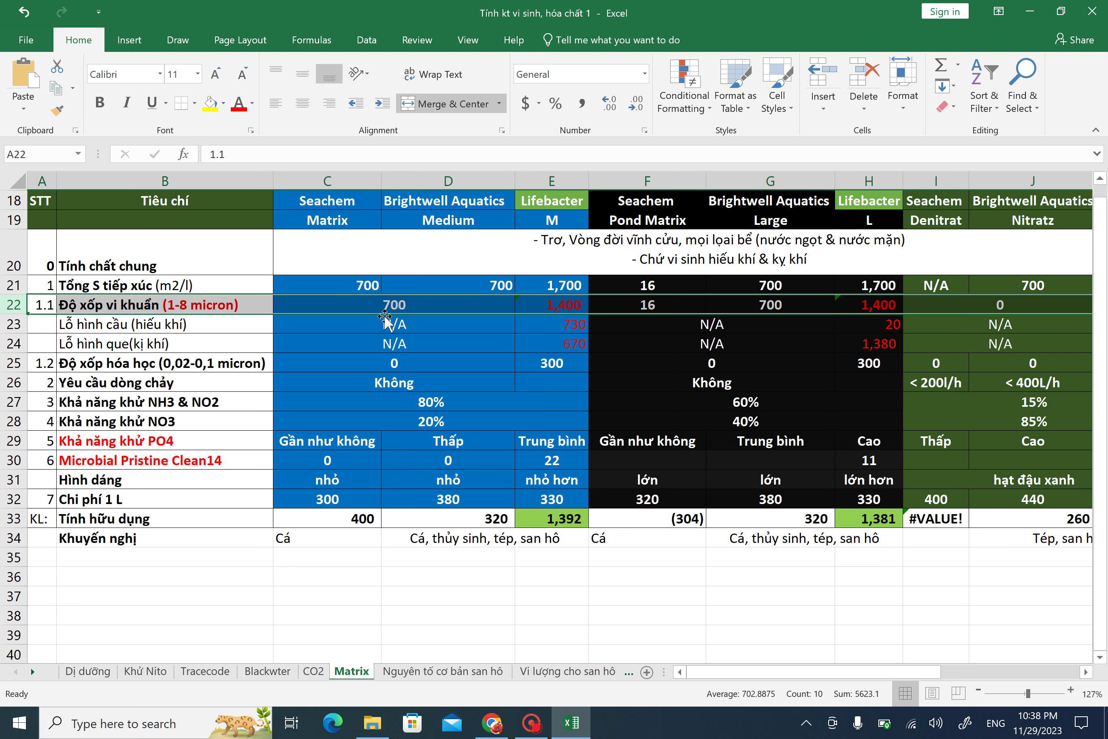
left_click(396, 304)
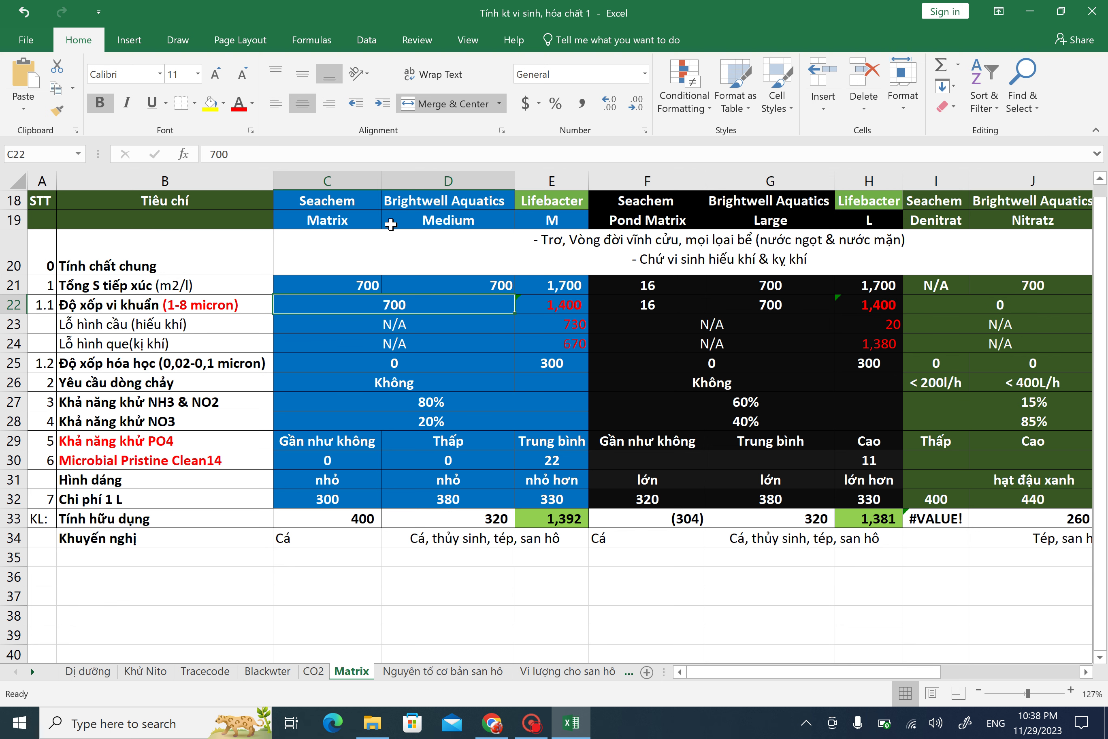
left_click(556, 302)
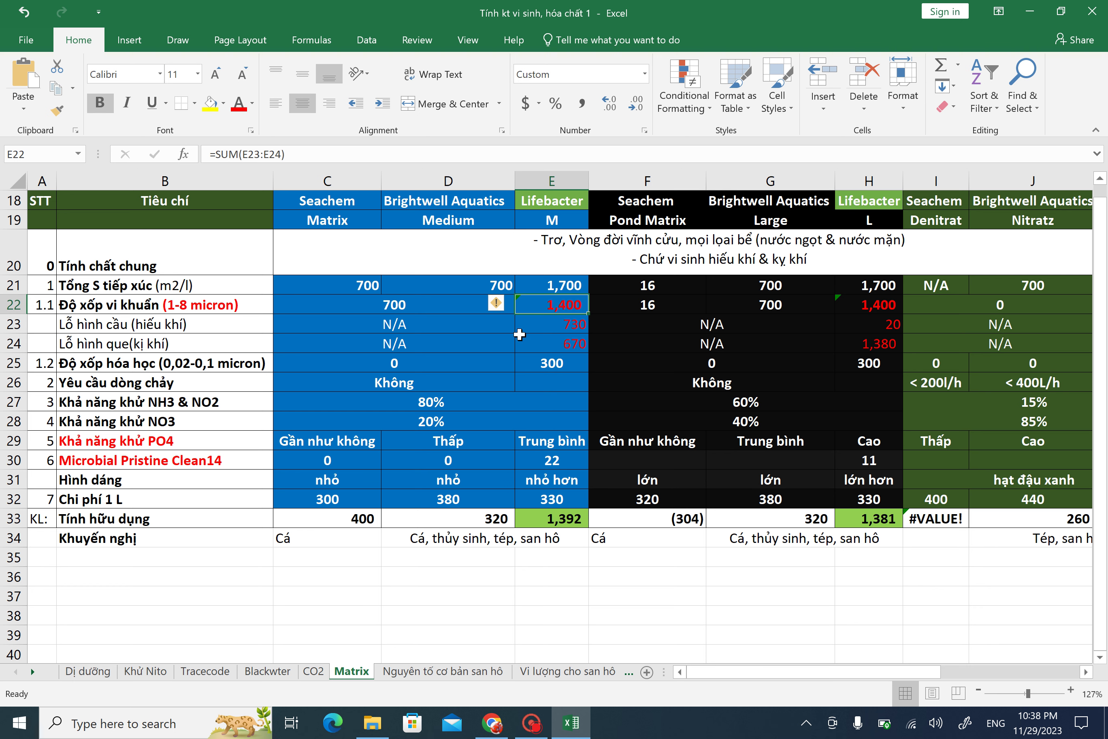
left_click(546, 362)
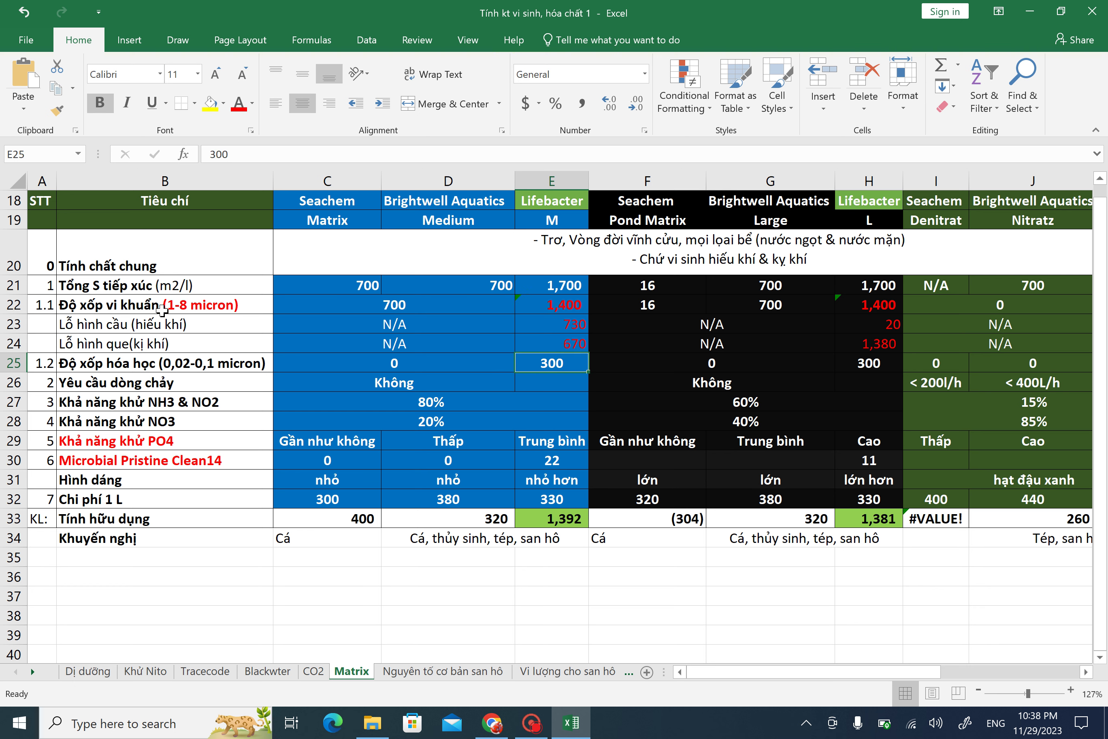
left_click(183, 307)
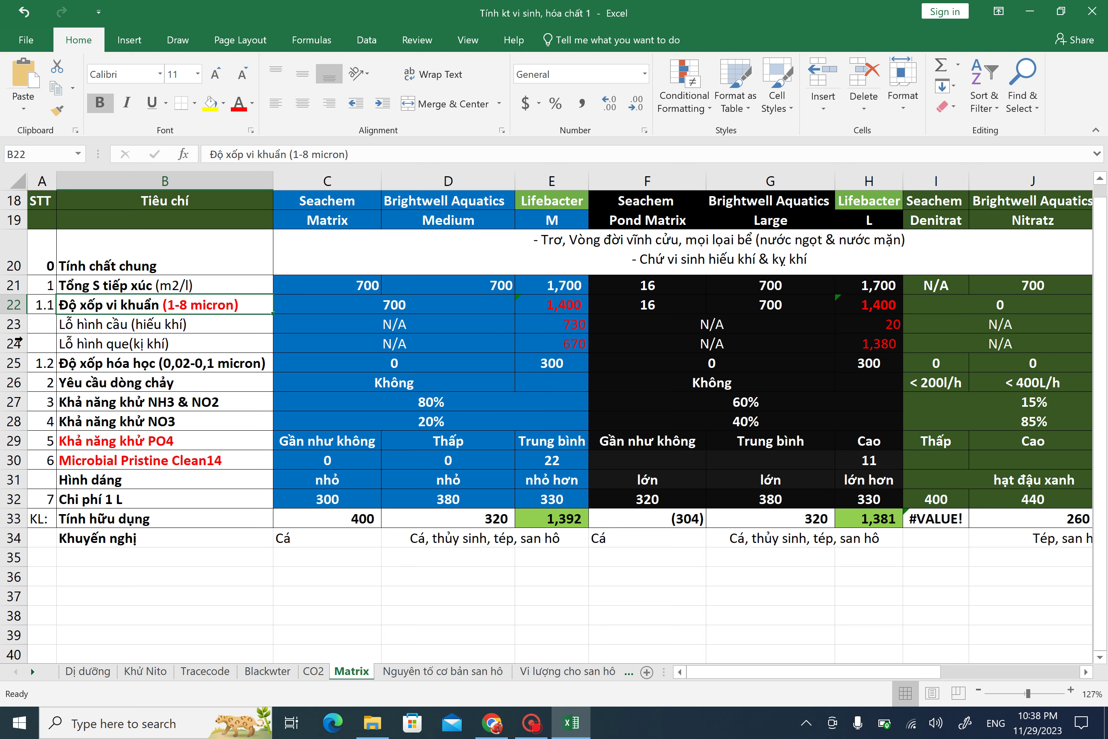
left_click(8, 363)
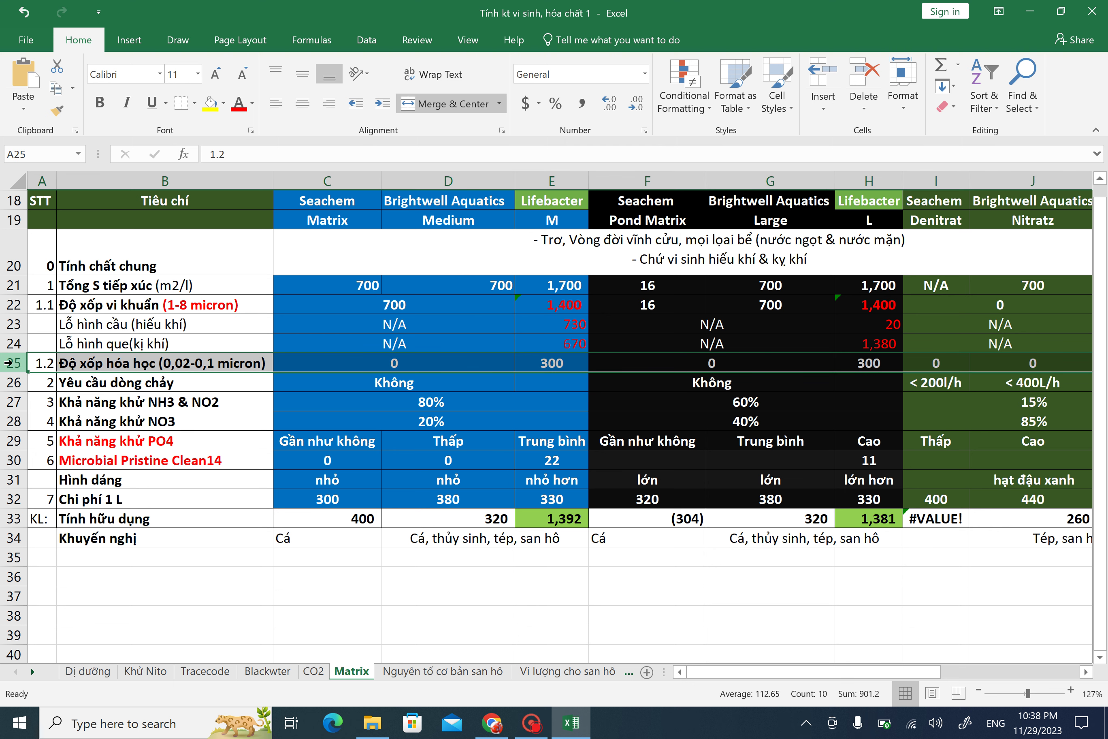
left_click(561, 363)
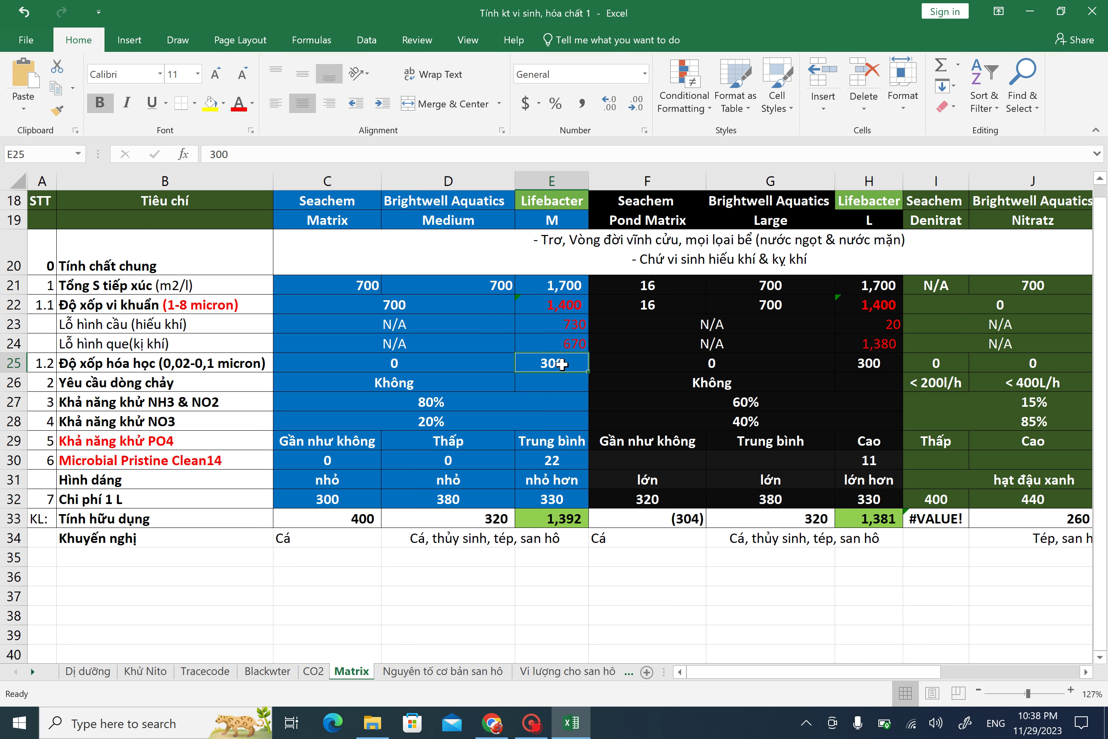
Step: Check the spherical and rod-shaped pore rows 23 and 24 for Seachem Matrix and Brightwell Medium, ending on the spherical pore label
left_click(199, 347)
left_click(348, 283)
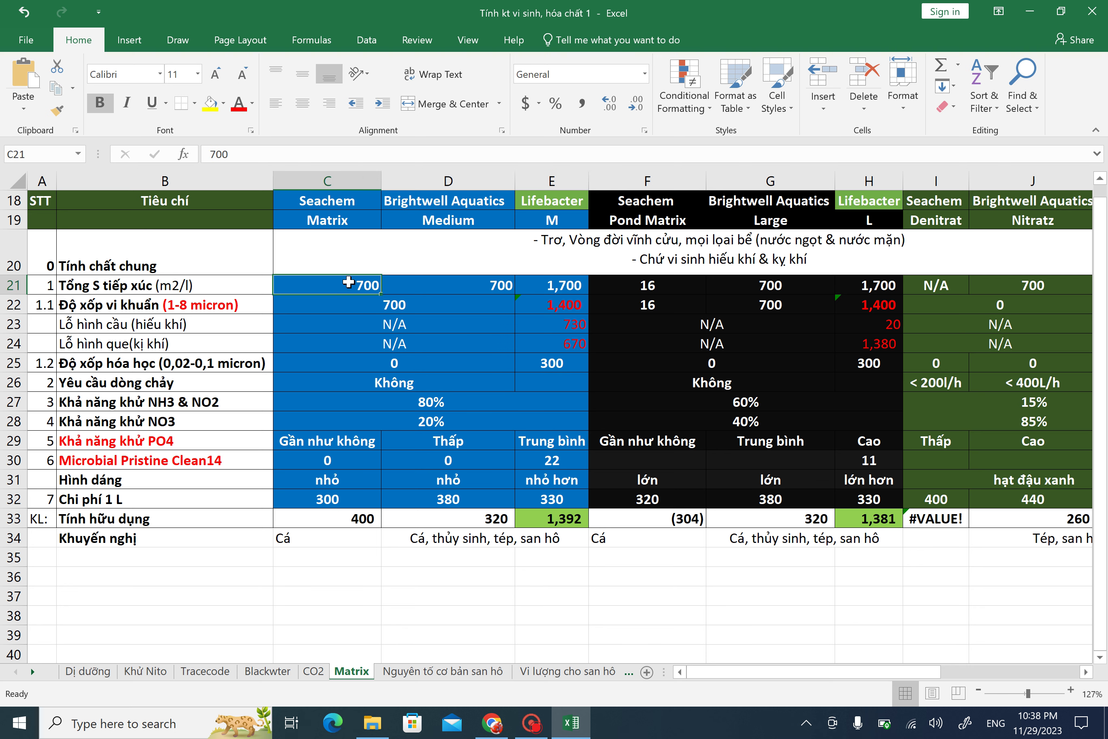
left_click(261, 350)
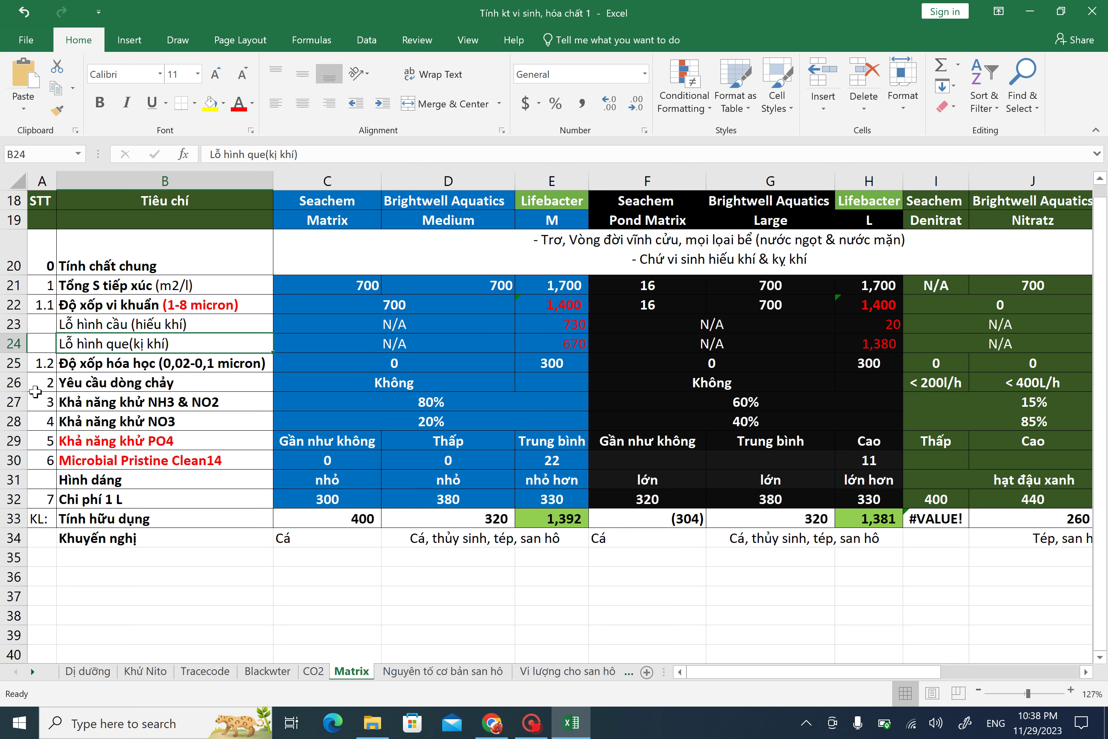
left_click(180, 316)
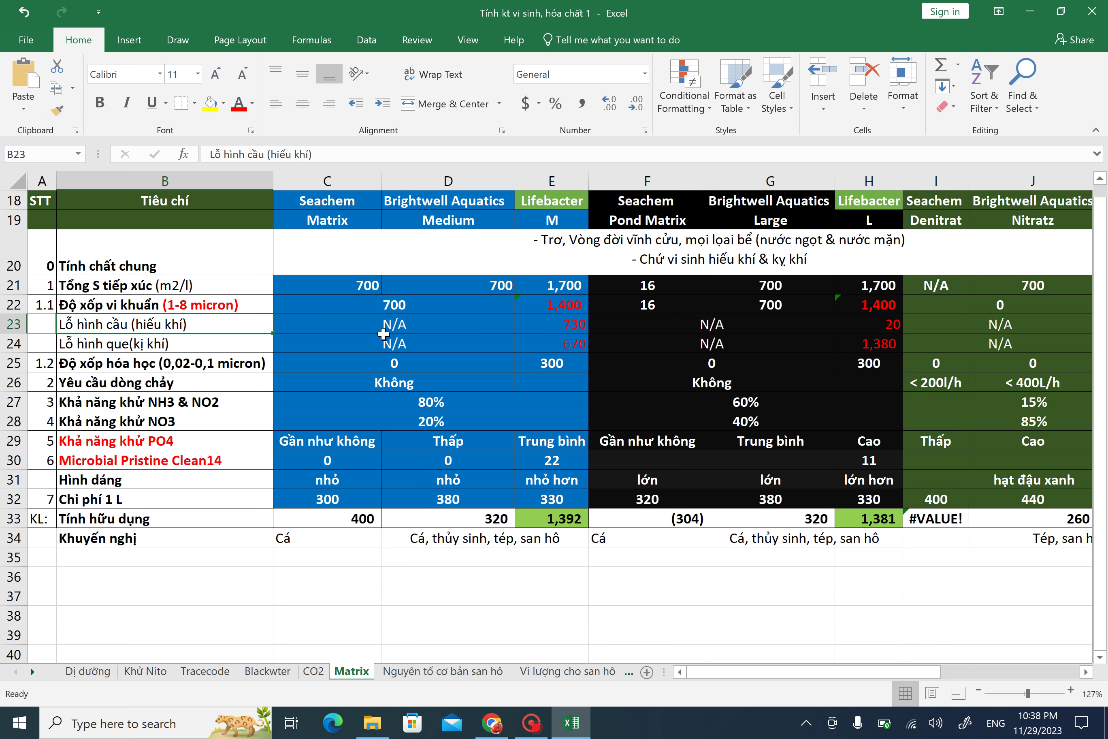
left_click(362, 329, "shift")
left_click(85, 328)
left_click(310, 342)
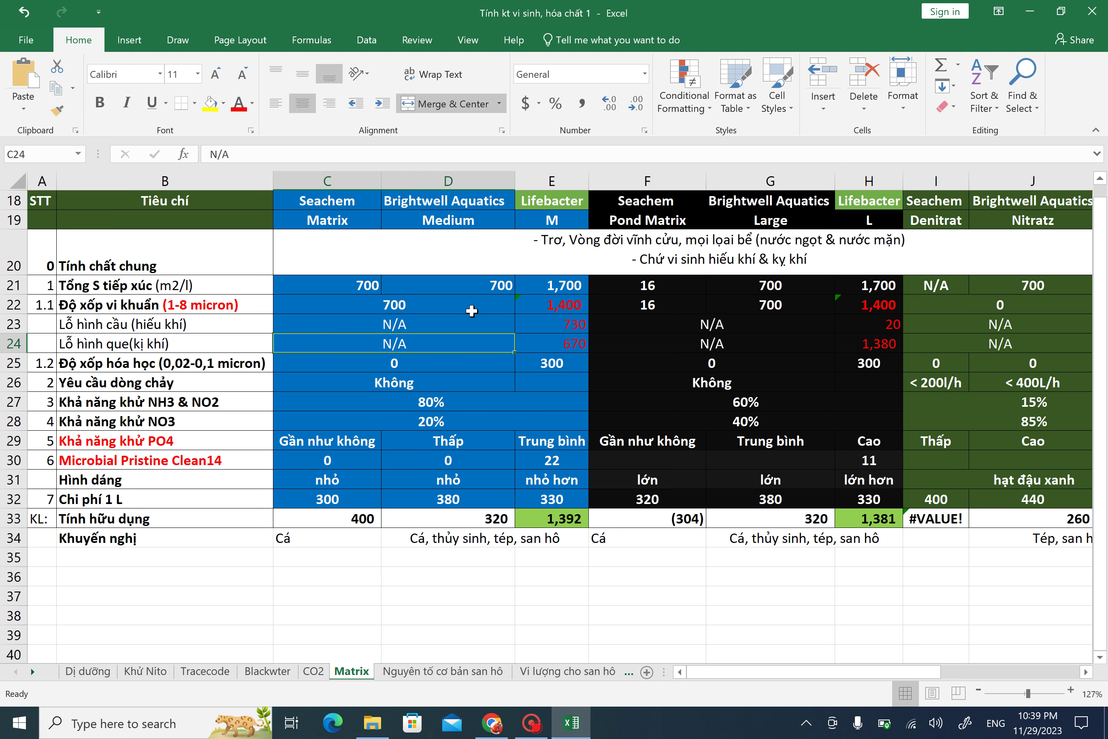
left_click(406, 323)
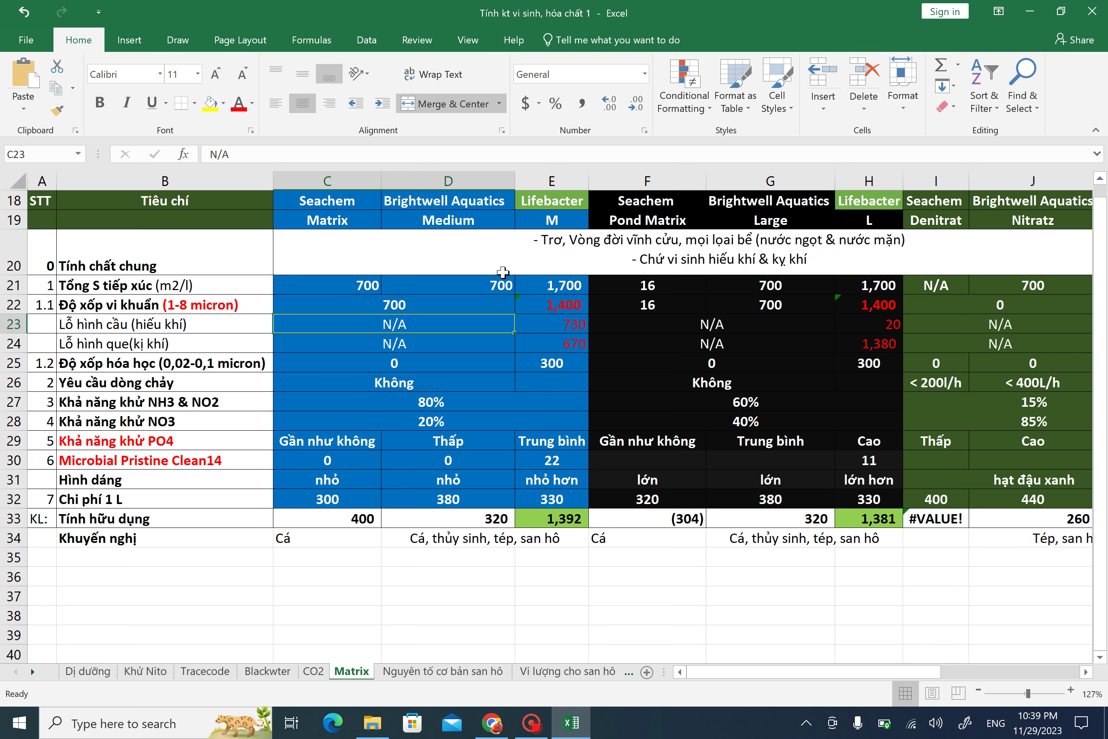
left_click(192, 324)
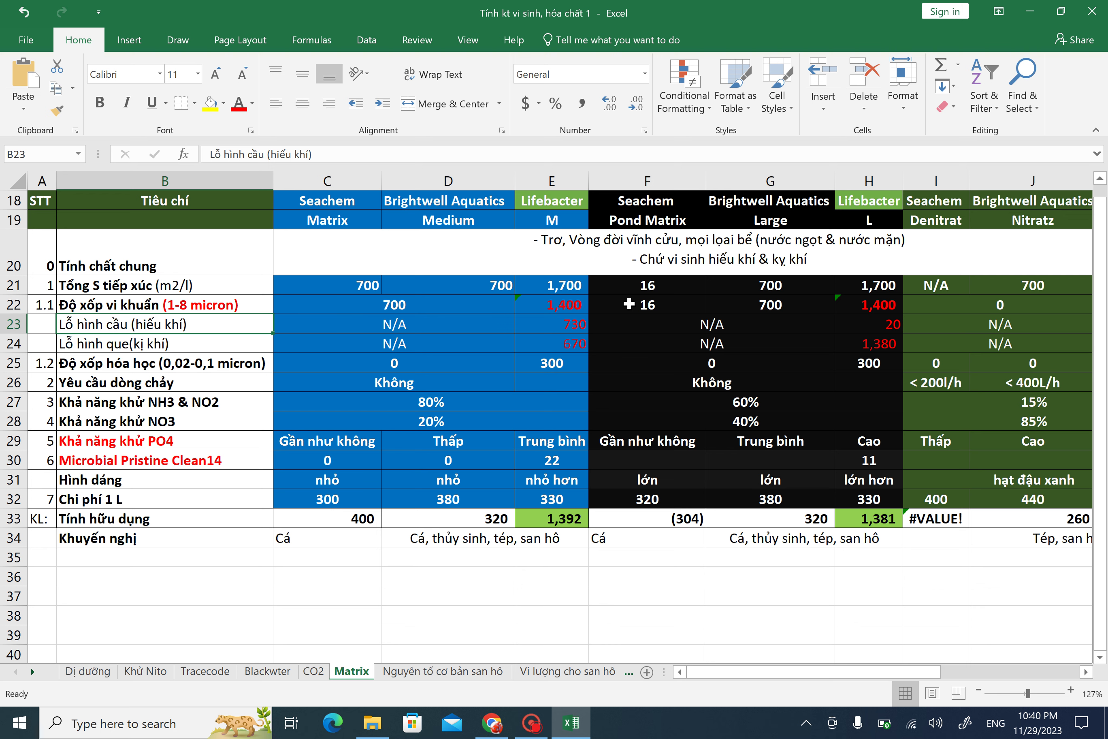
Step: Compare Lifebacter M's spherical (aerobic) and rod-shaped (anaerobic) pore values, ending with both cells E23:E24 selected
left_click(551, 327)
left_click(567, 346)
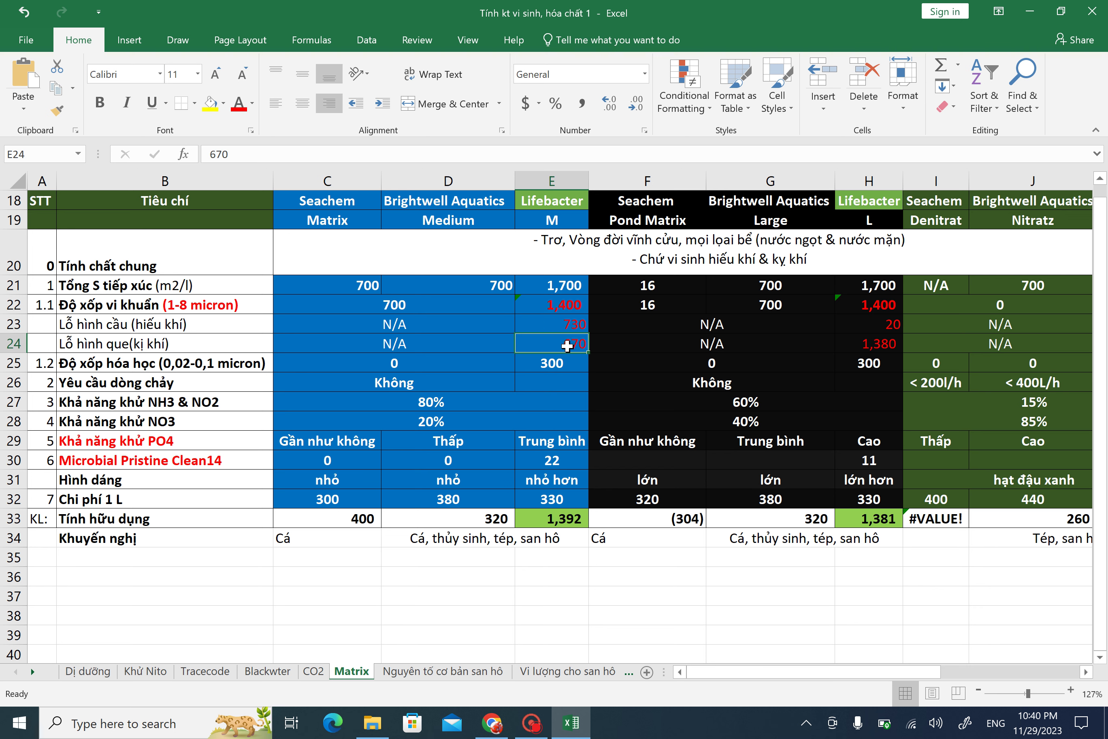
left_click(523, 319)
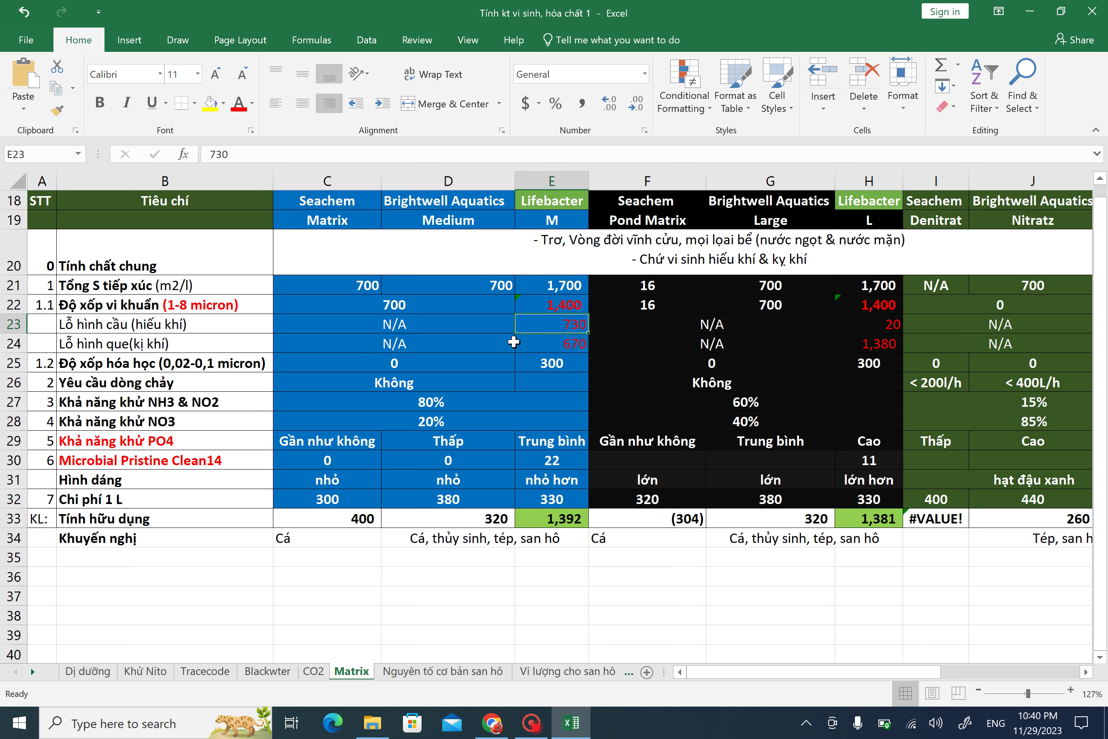
left_click(133, 322)
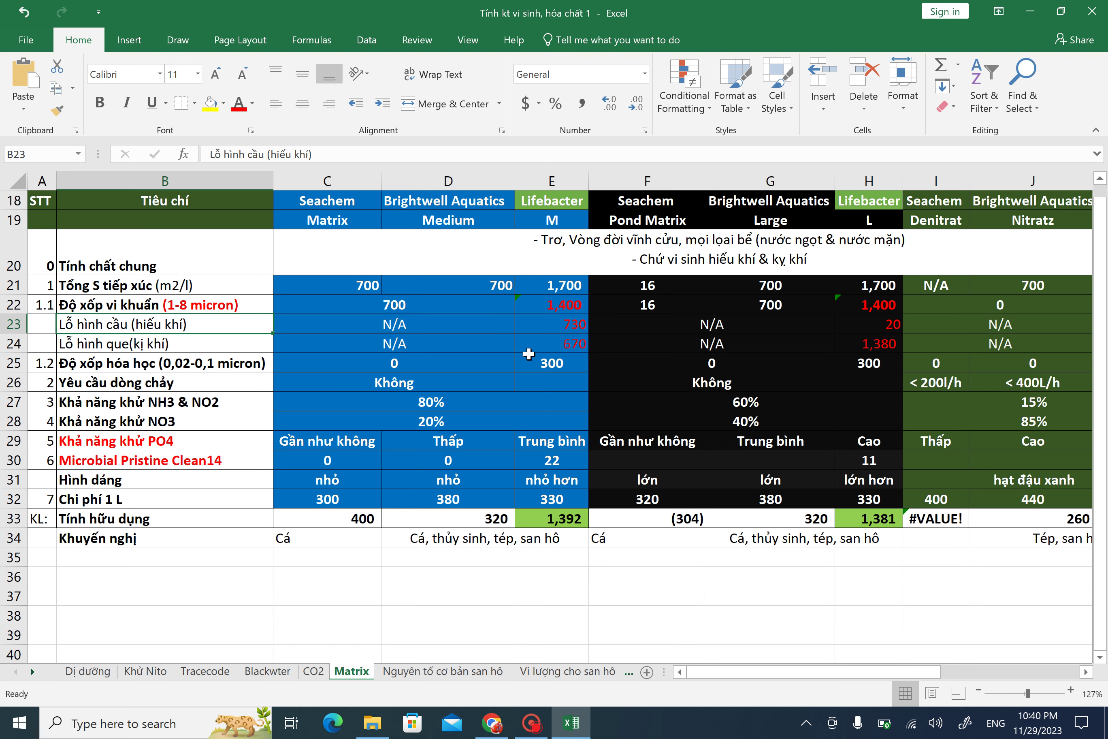
left_click(574, 343)
left_click(564, 323)
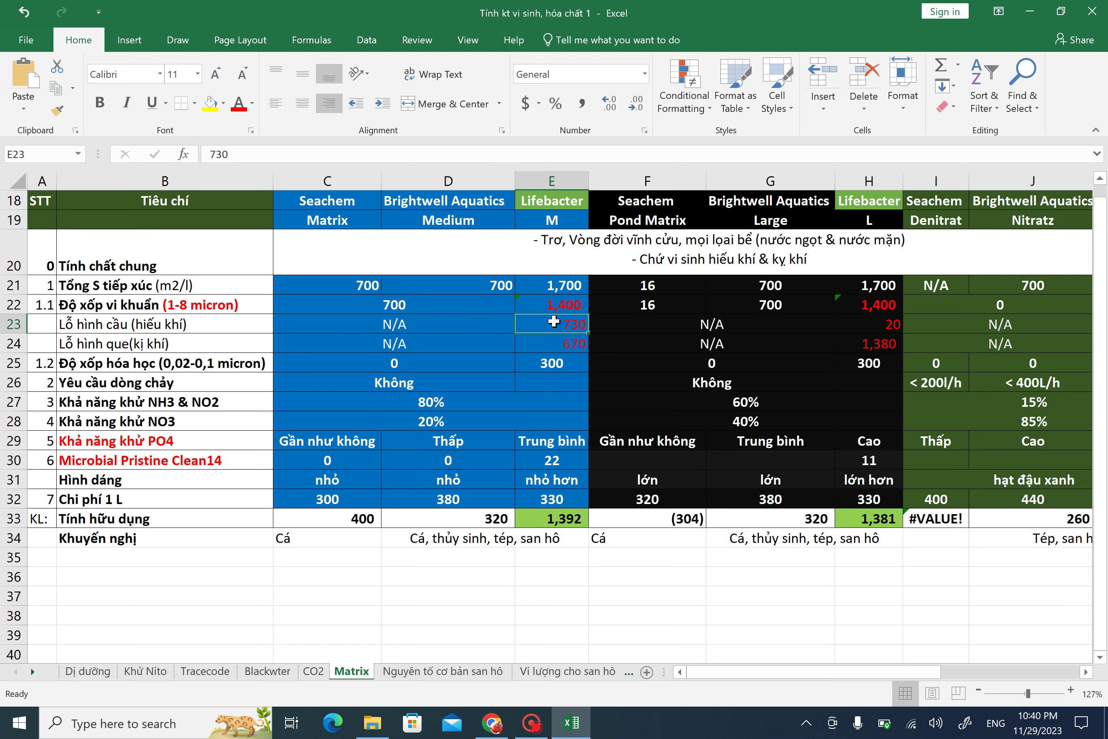
left_click_drag(553, 321, 554, 344)
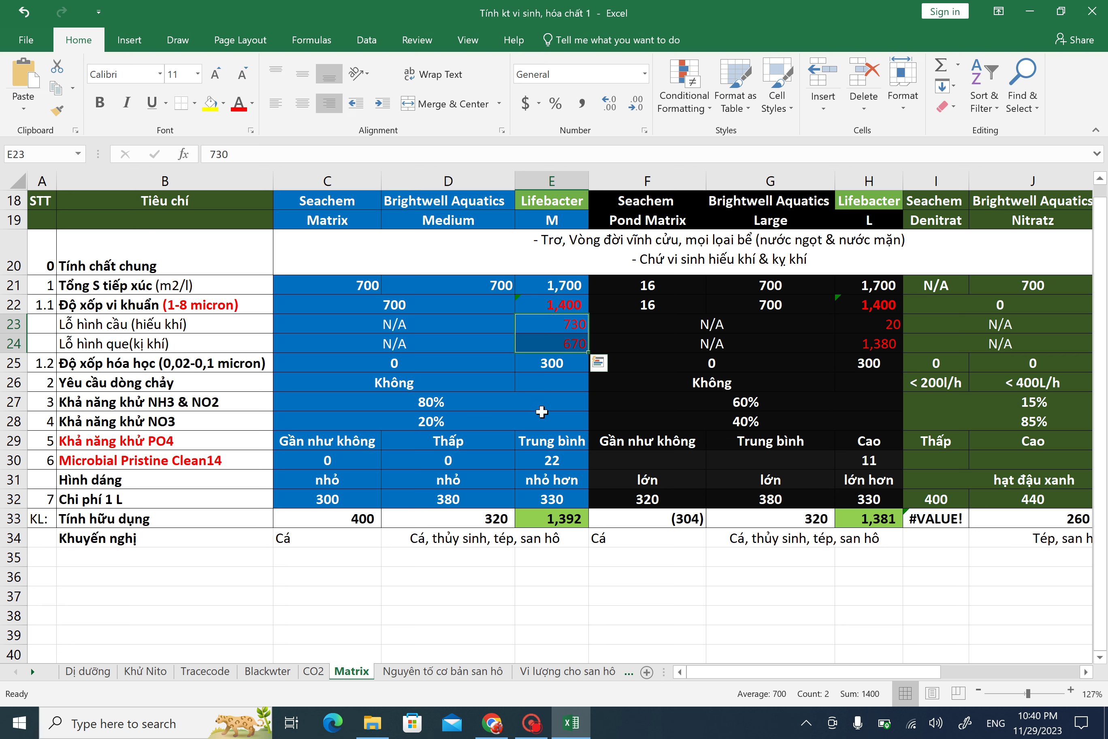
left_click(563, 334)
left_click_drag(562, 335, 565, 324)
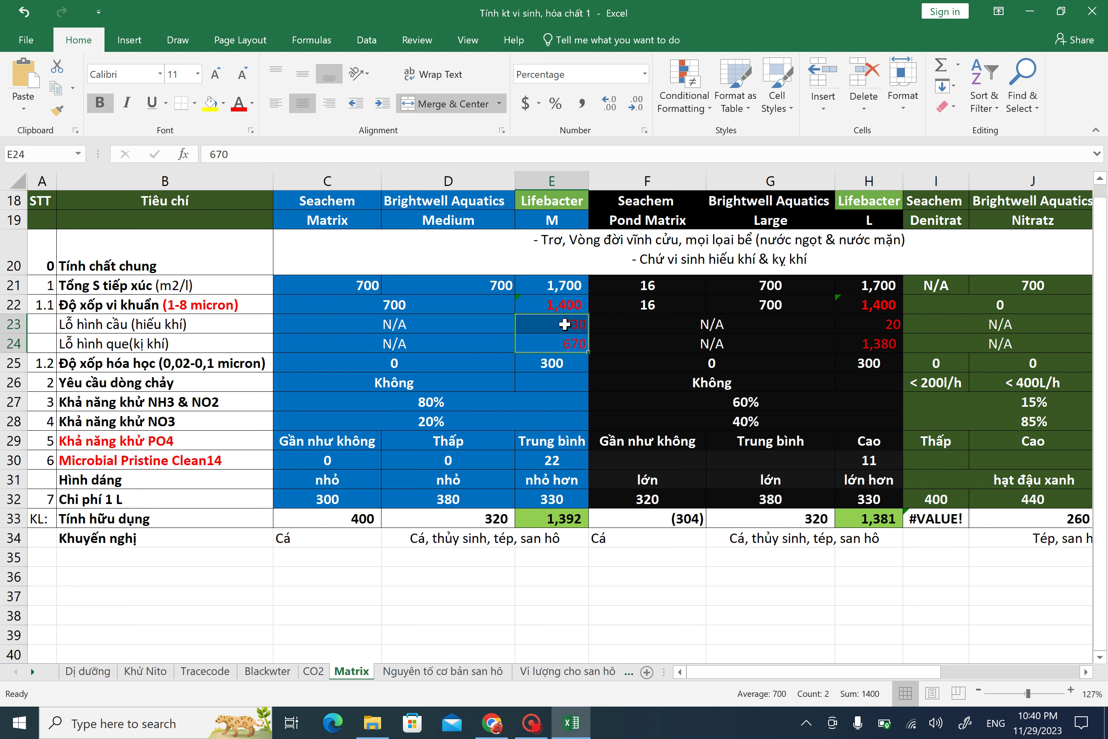
Step: Examine the shared NH3 & NO2 and NO3 removal capacities in rows 27 and 28, and highlight columns C to E
left_click(571, 401)
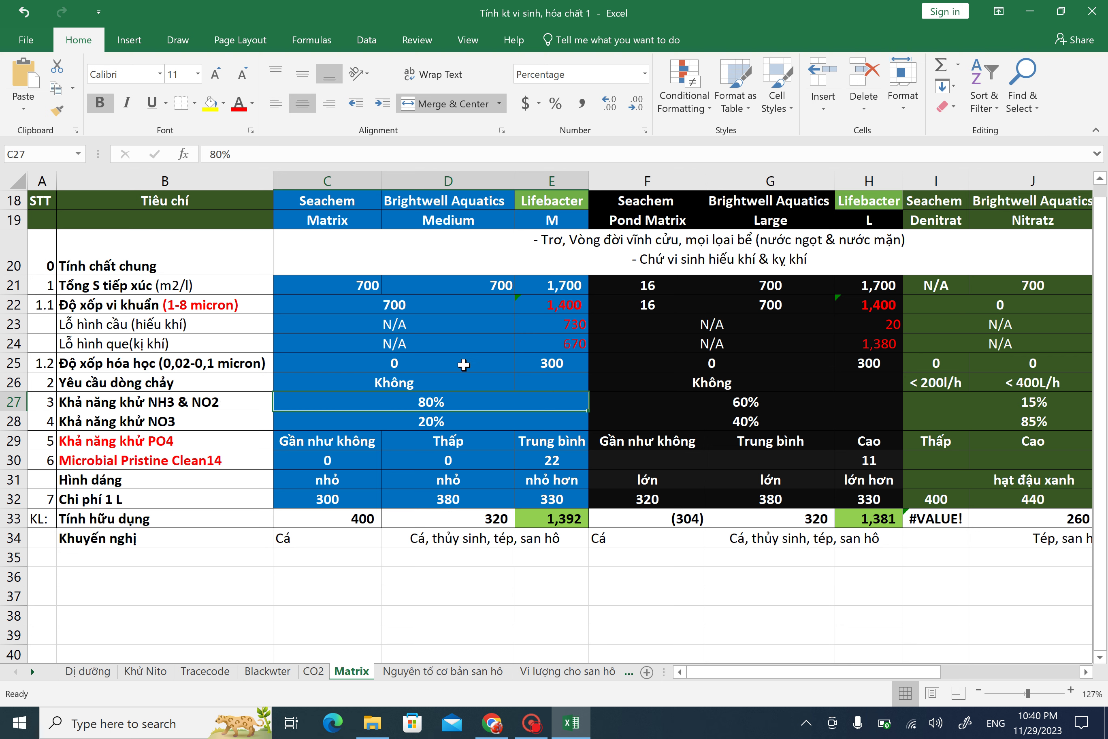
left_click(427, 427)
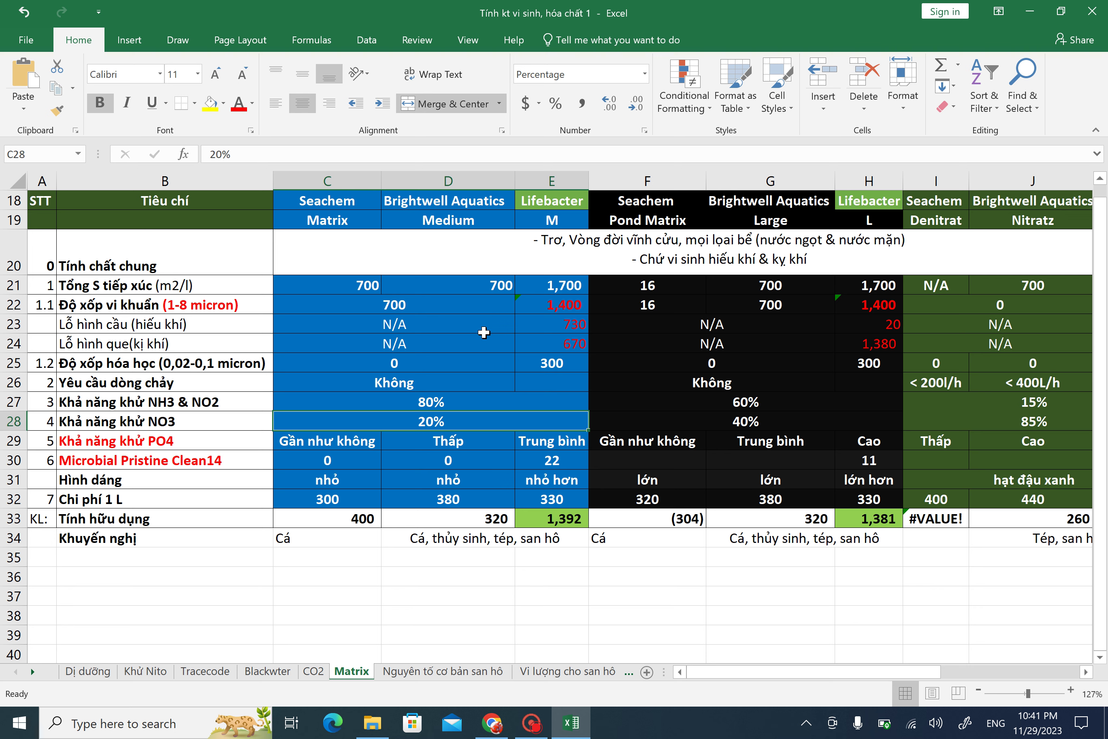
left_click(299, 184)
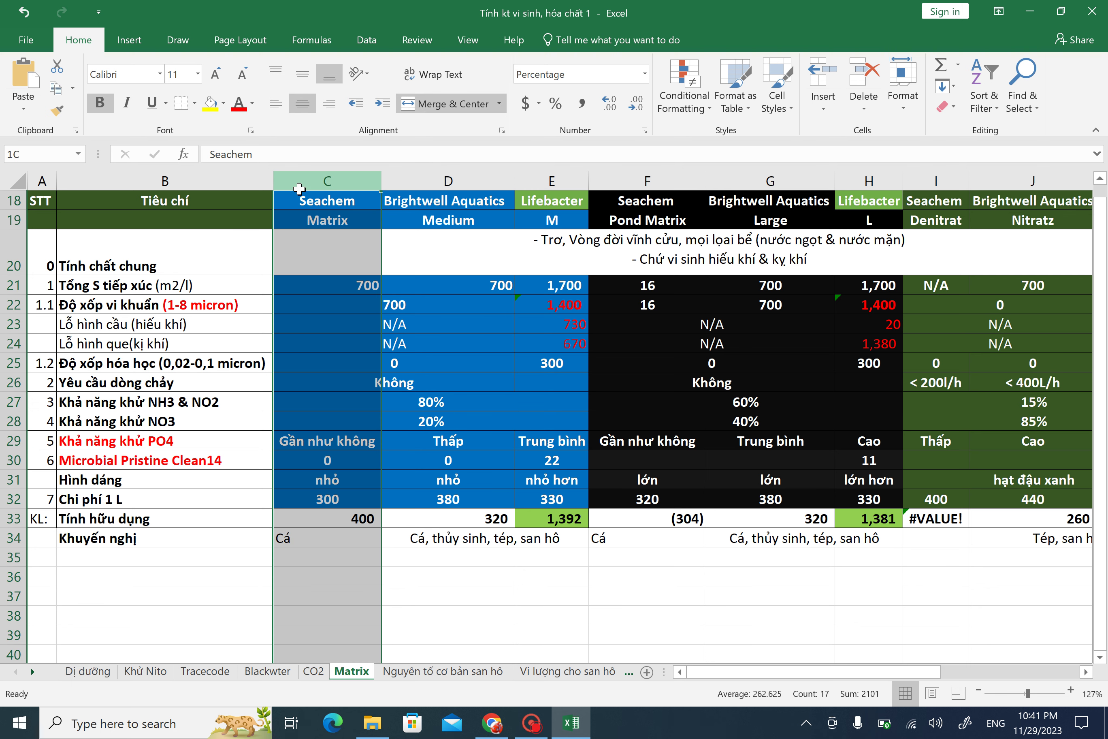
left_click_drag(300, 189, 526, 230)
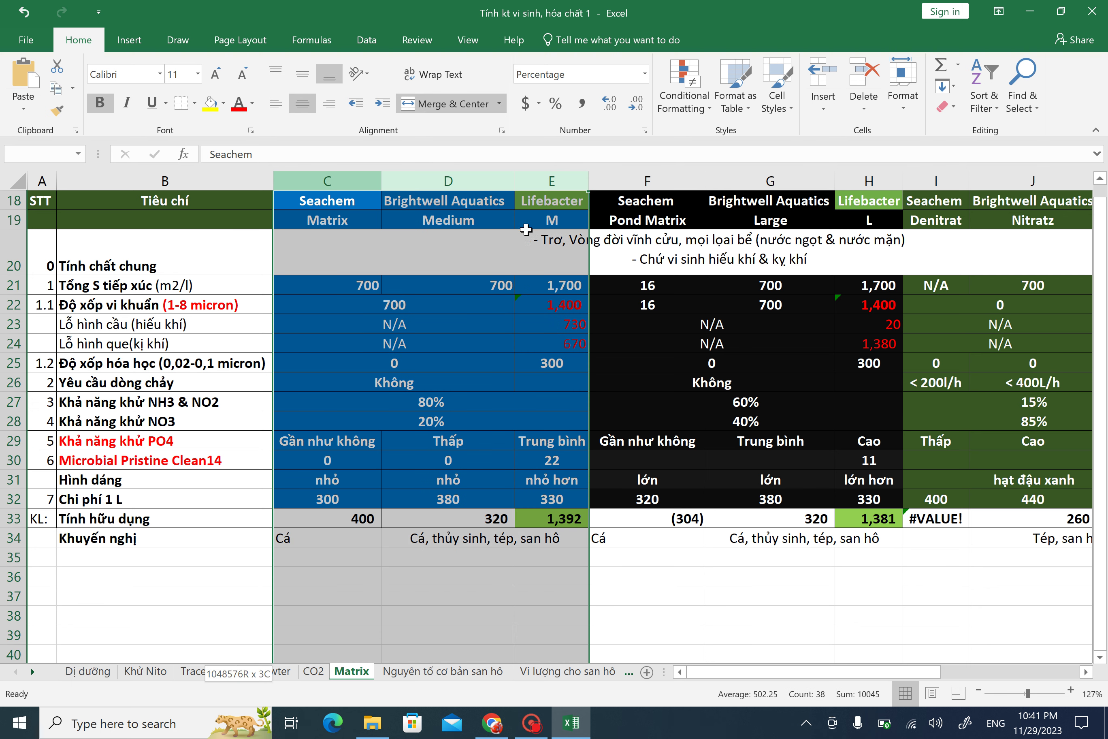
Step: Compare the chemical porosity across columns C to E, then check the pore-shape entries shared by Seachem Matrix and Brightwell Medium
left_click(501, 370)
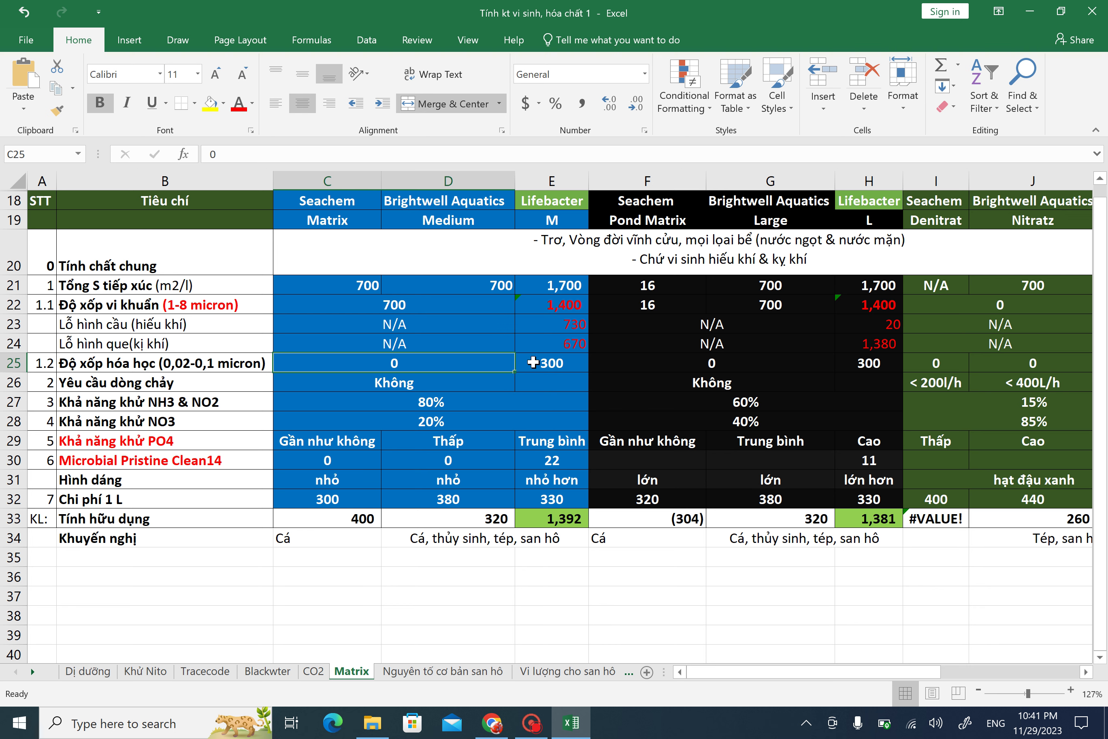
left_click(548, 365)
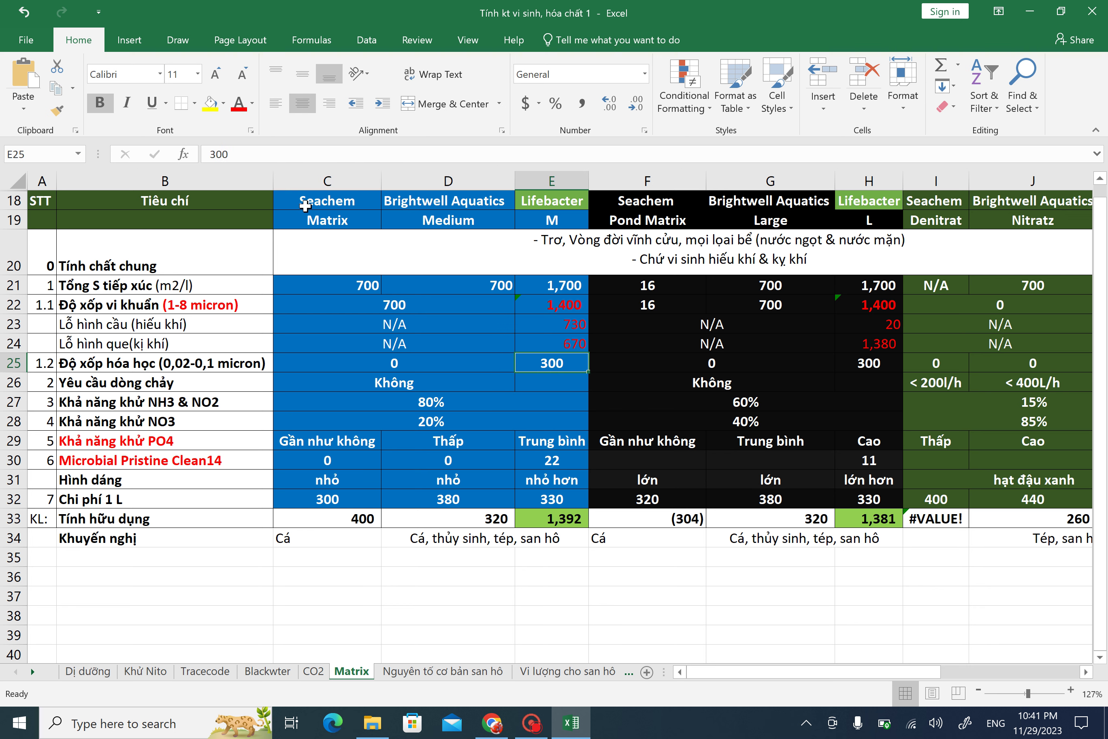
left_click_drag(297, 184, 530, 251)
left_click(429, 317)
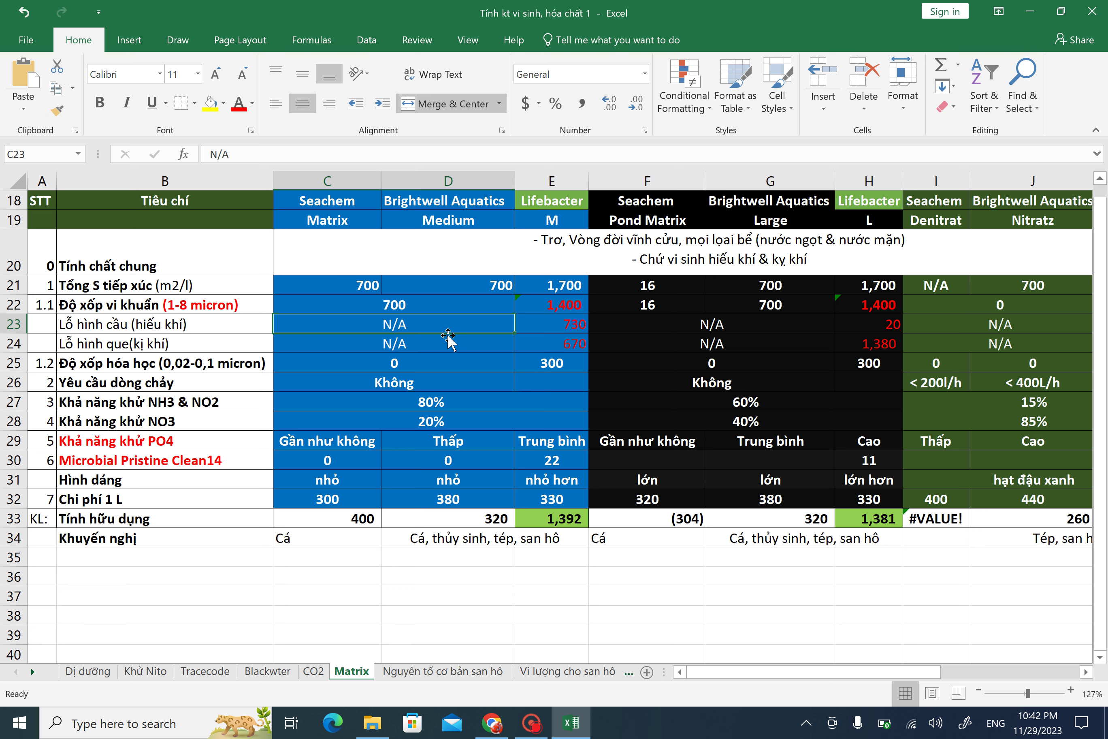
left_click(436, 347)
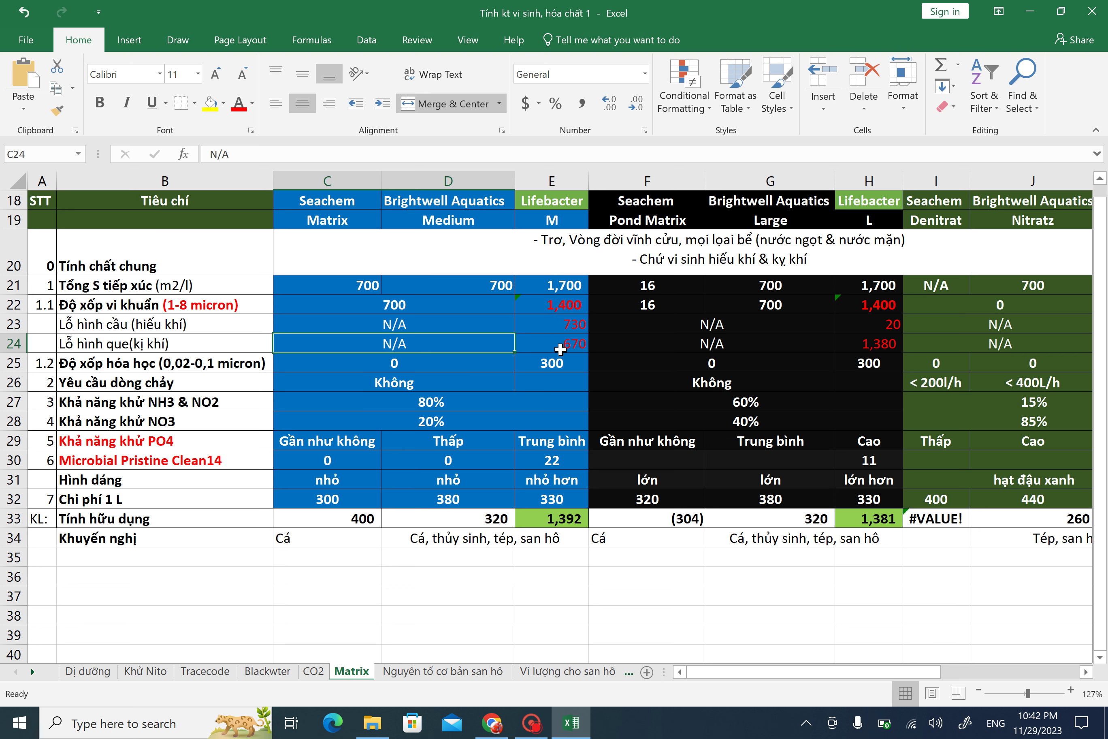
Step: Review Lifebacter M's column from its header through contact surface, bacterial porosity and pore shapes, ending on its rod-shaped pore cell
left_click(548, 176)
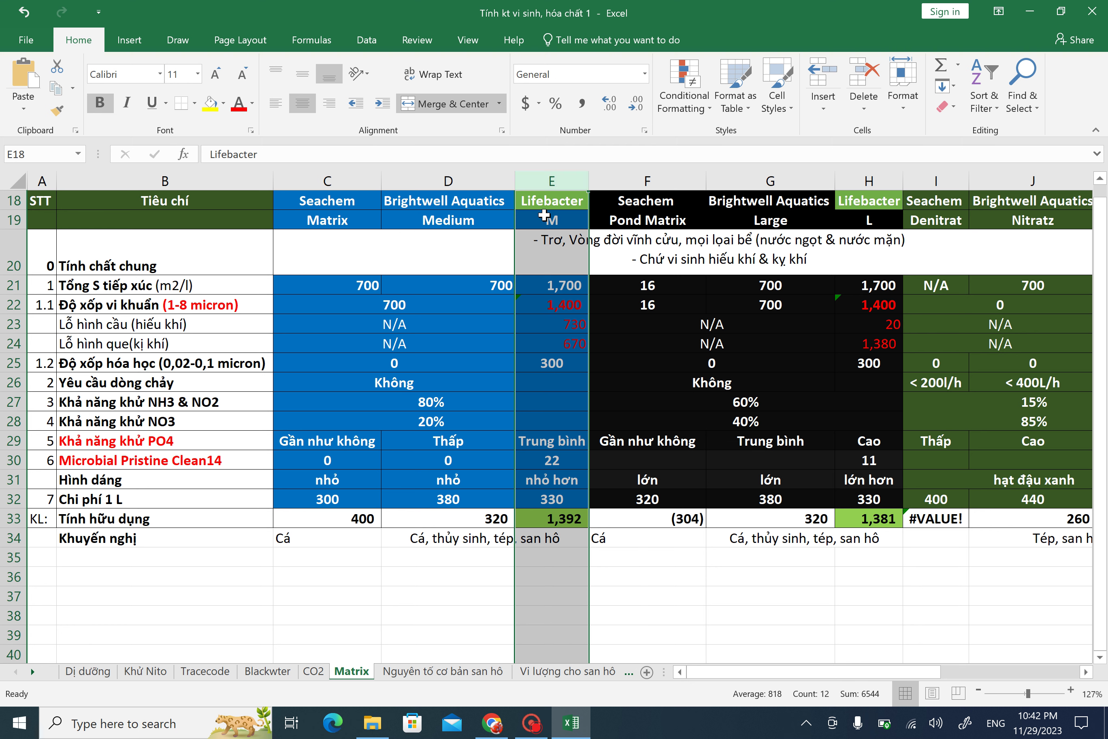
left_click(552, 203)
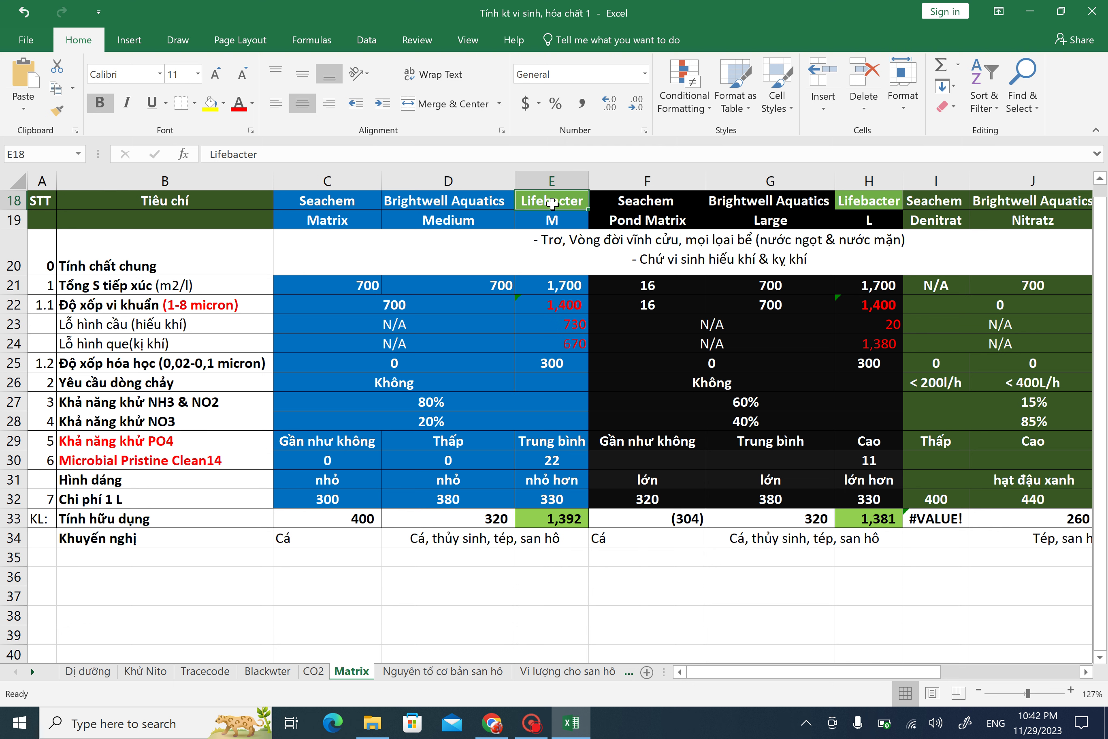
left_click(540, 248)
left_click(565, 289)
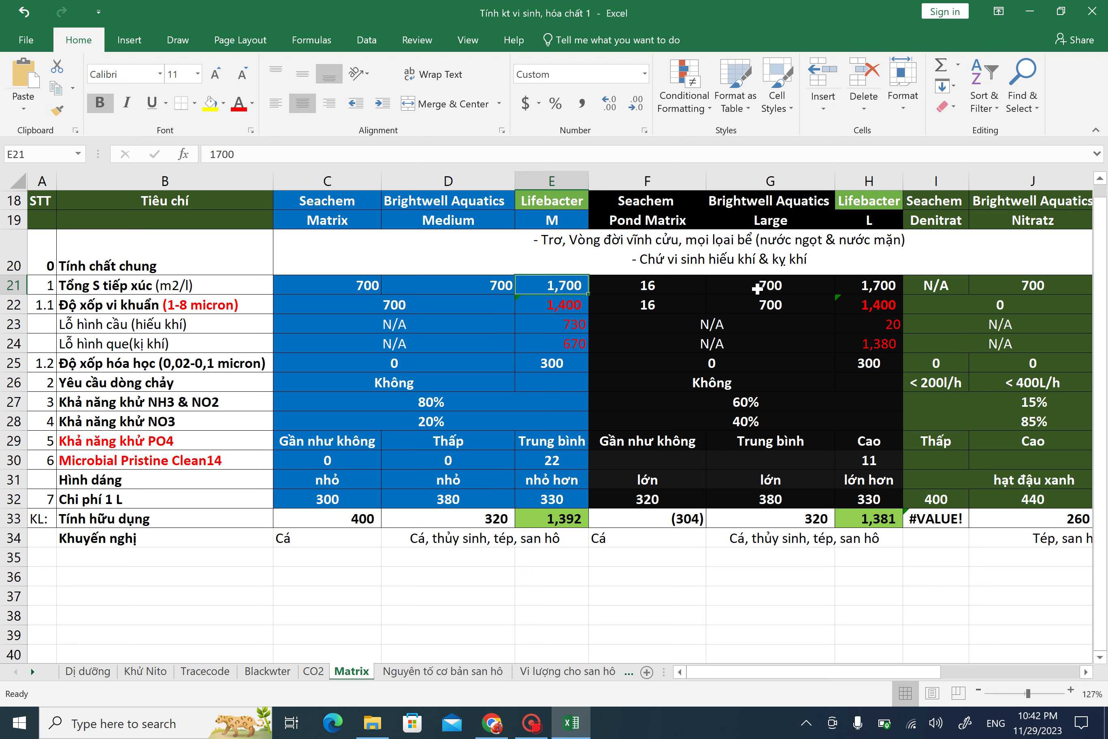
left_click(550, 310)
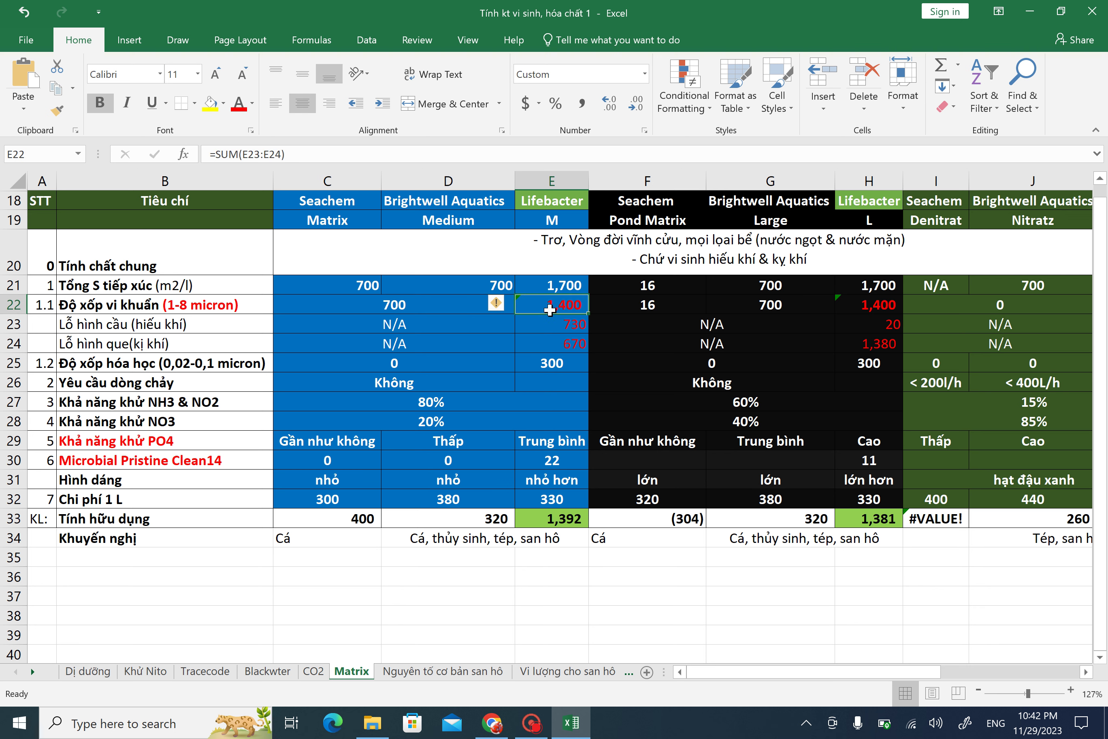
left_click(560, 329)
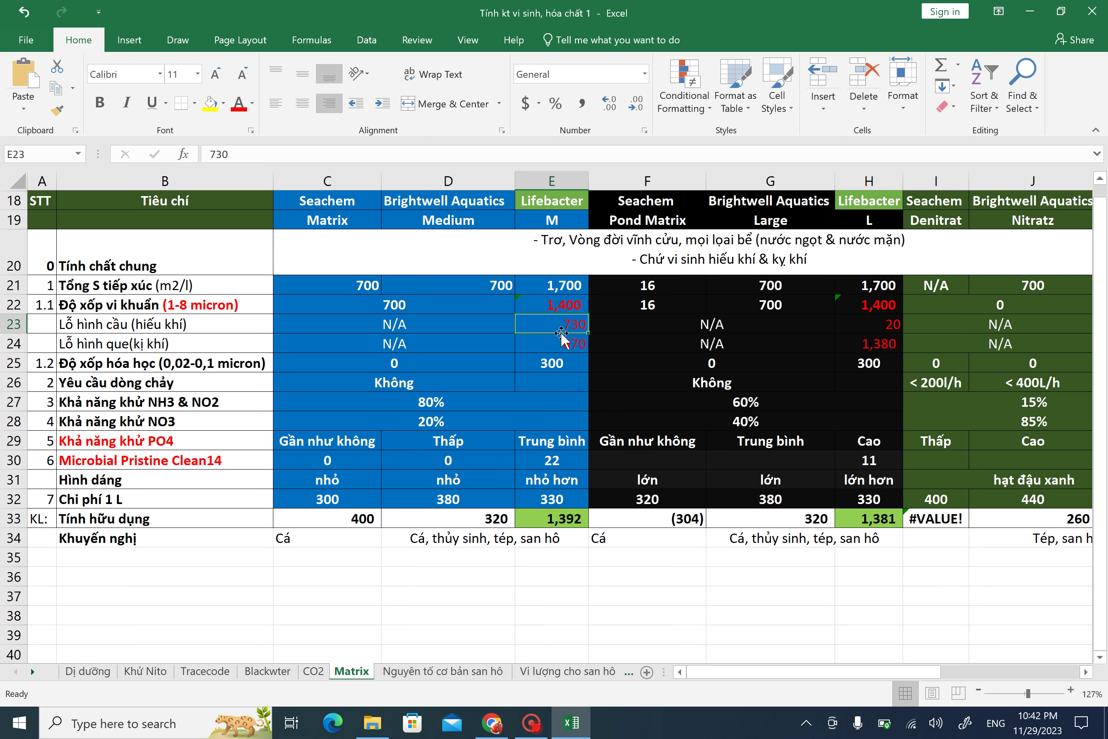
left_click(548, 287)
left_click(553, 339)
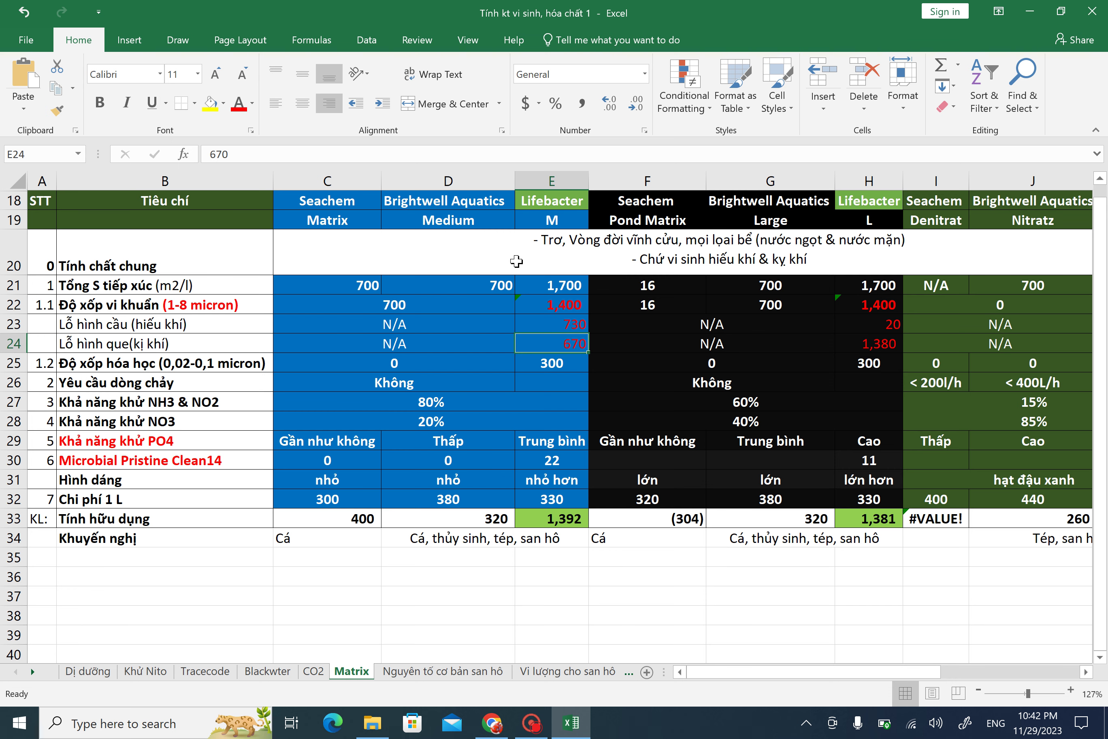
key("alt+Tab")
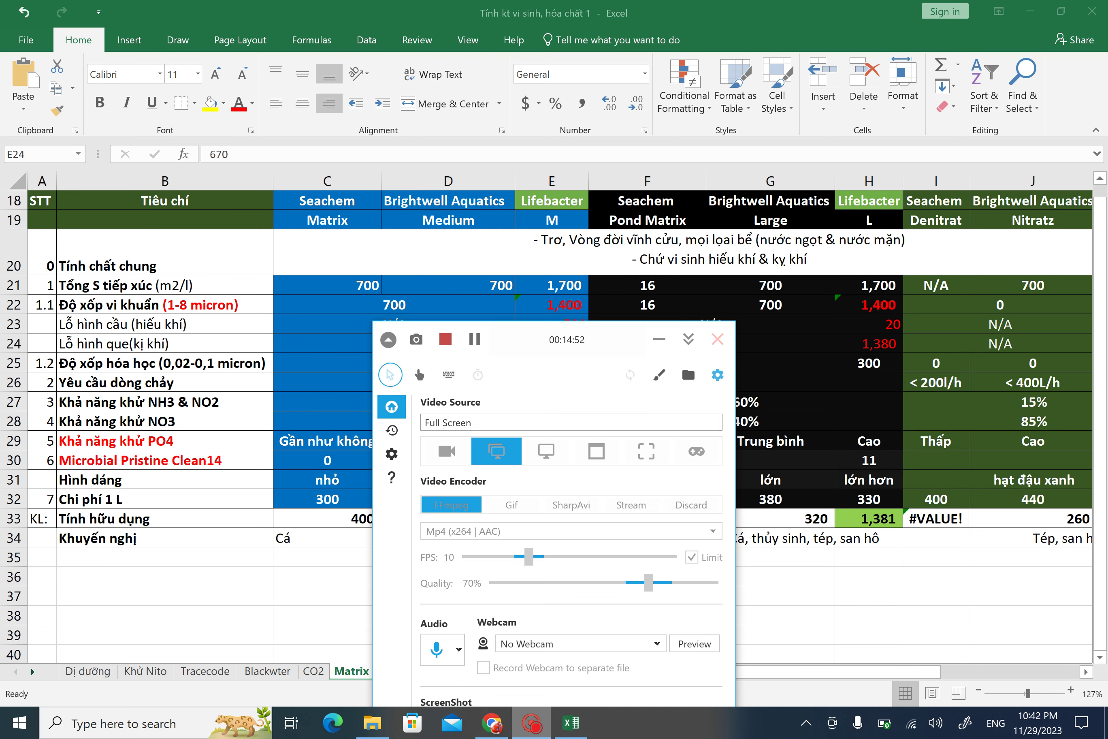
key("alt+Tab")
left_click(688, 339)
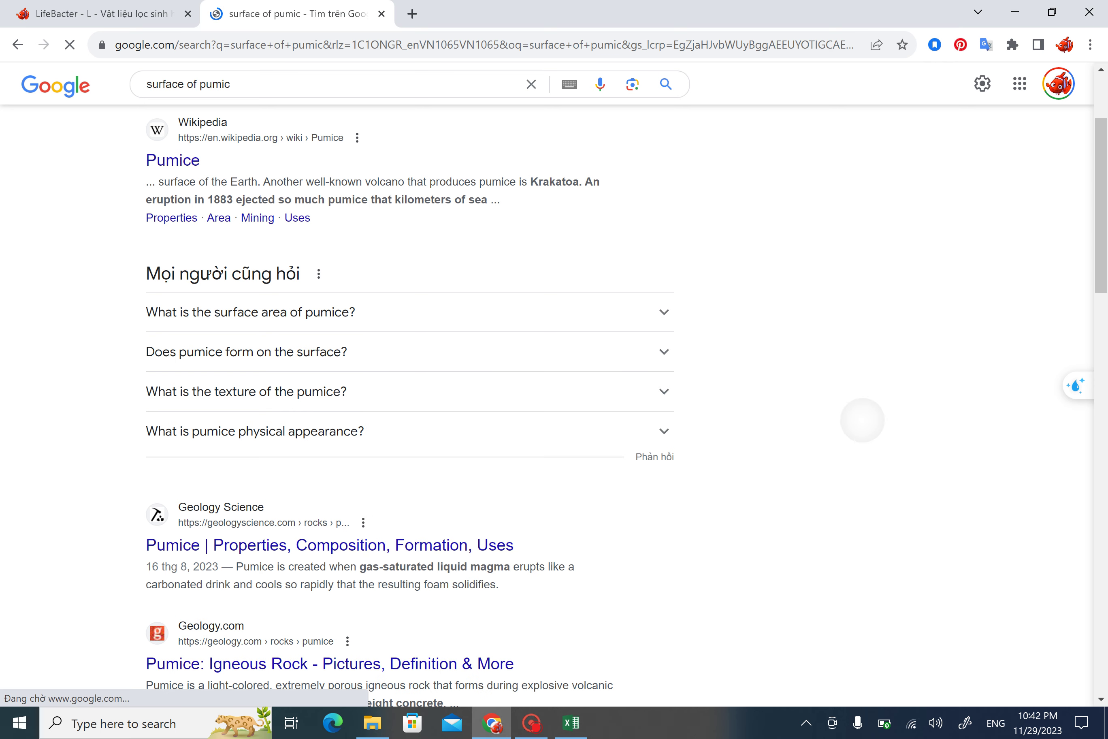
key("alt+Tab")
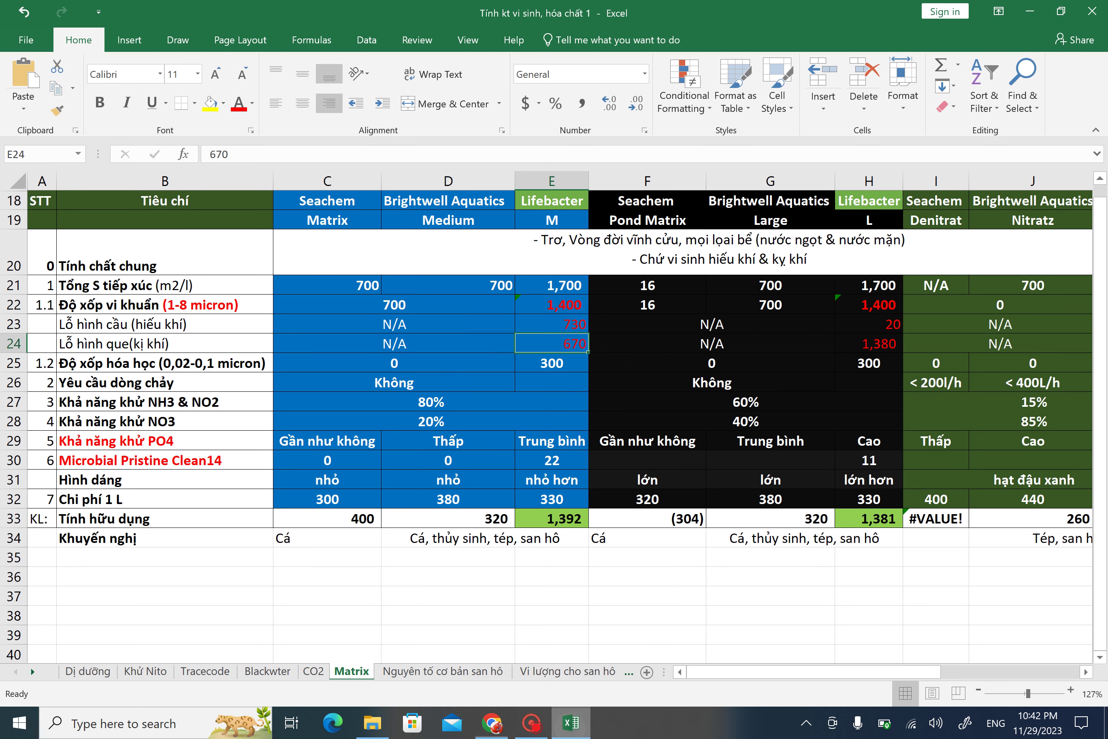
Step: Check Seachem Matrix's bacterial porosity, then compare the total contact surface in row 21 across to Lifebacter M
left_click(343, 291)
key("Down")
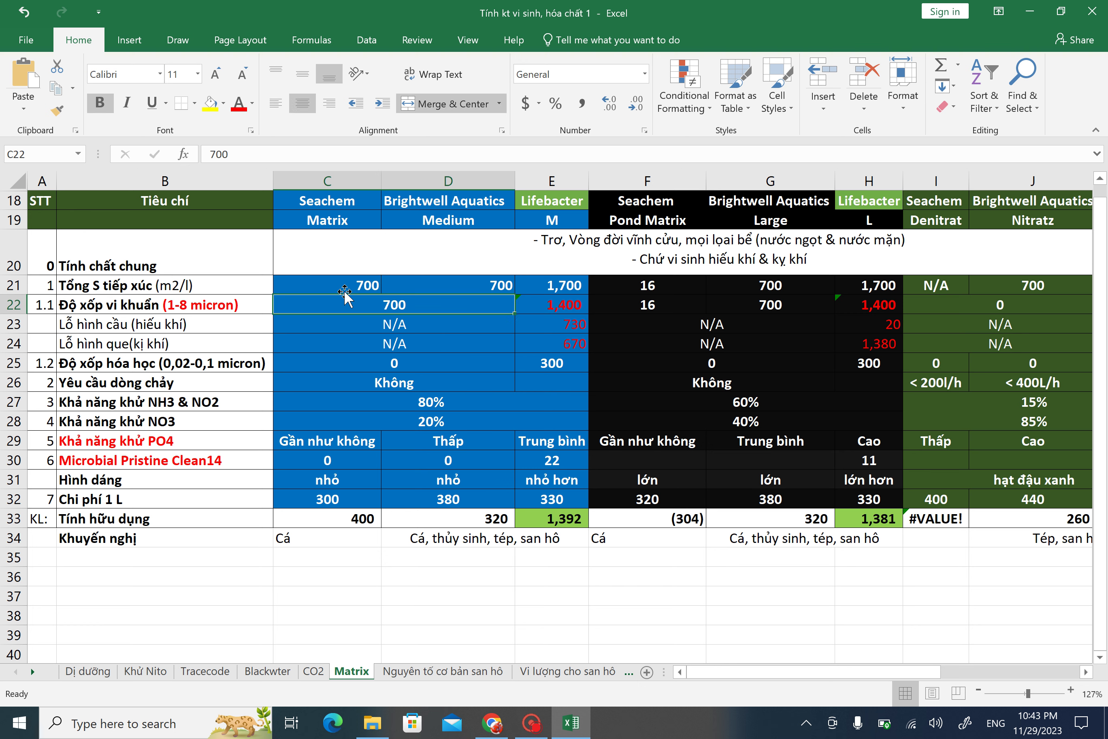
key("Up")
key("Right")
key("Right")
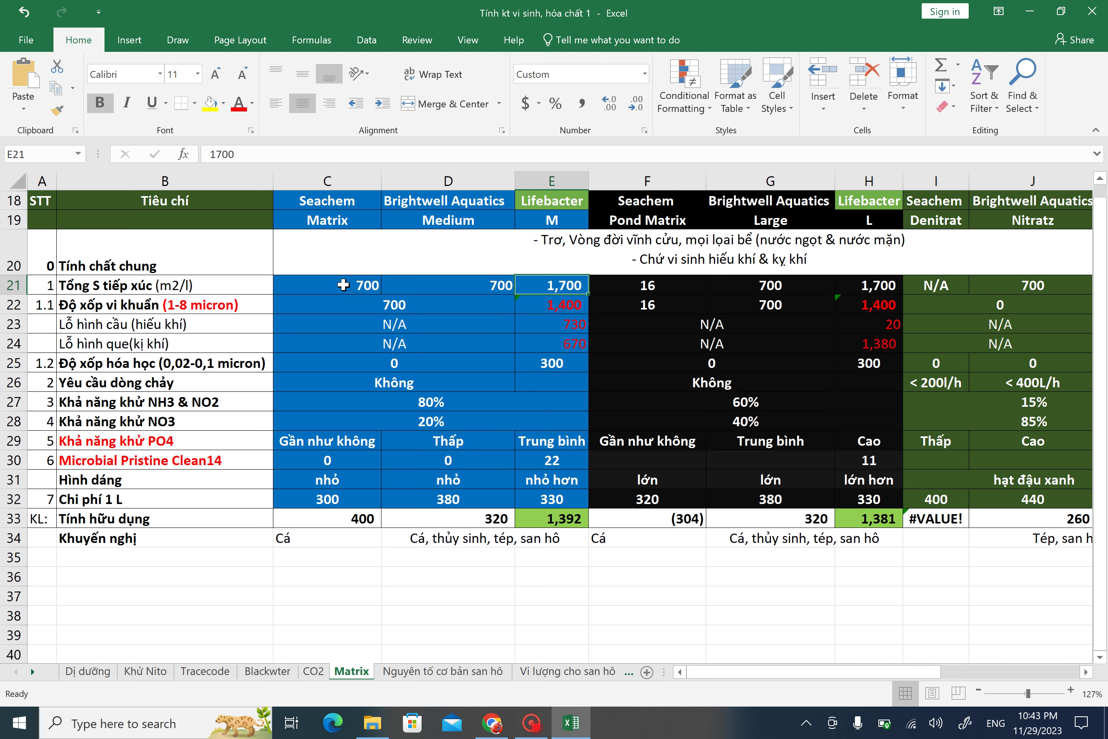
Step: Switch to Chrome and search Google for "surface area of pumic" to find the rock's surface area per gram
key("alt+Tab")
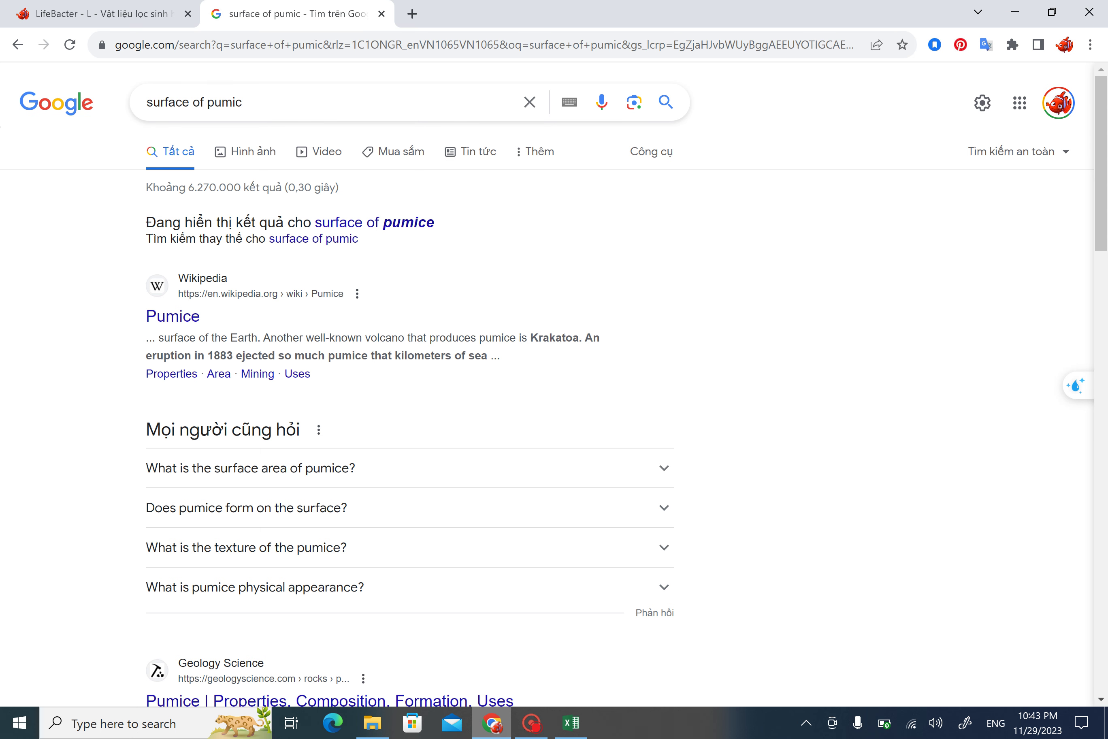
left_click(199, 102)
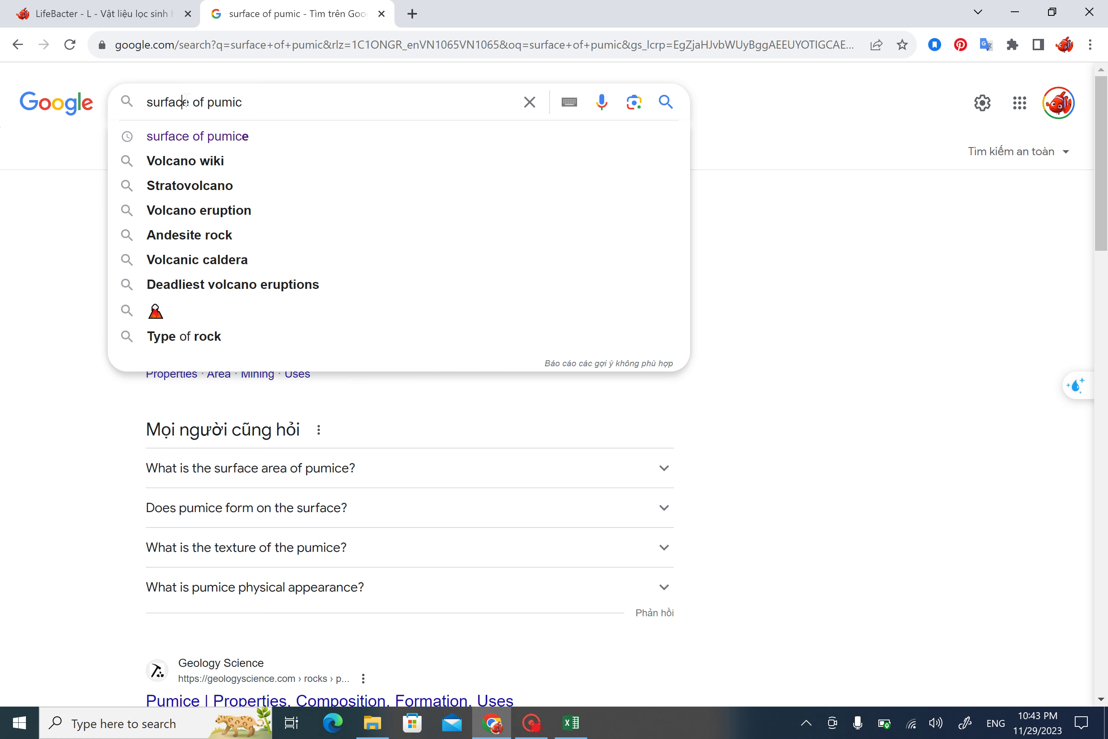
left_click(189, 102)
type("area")
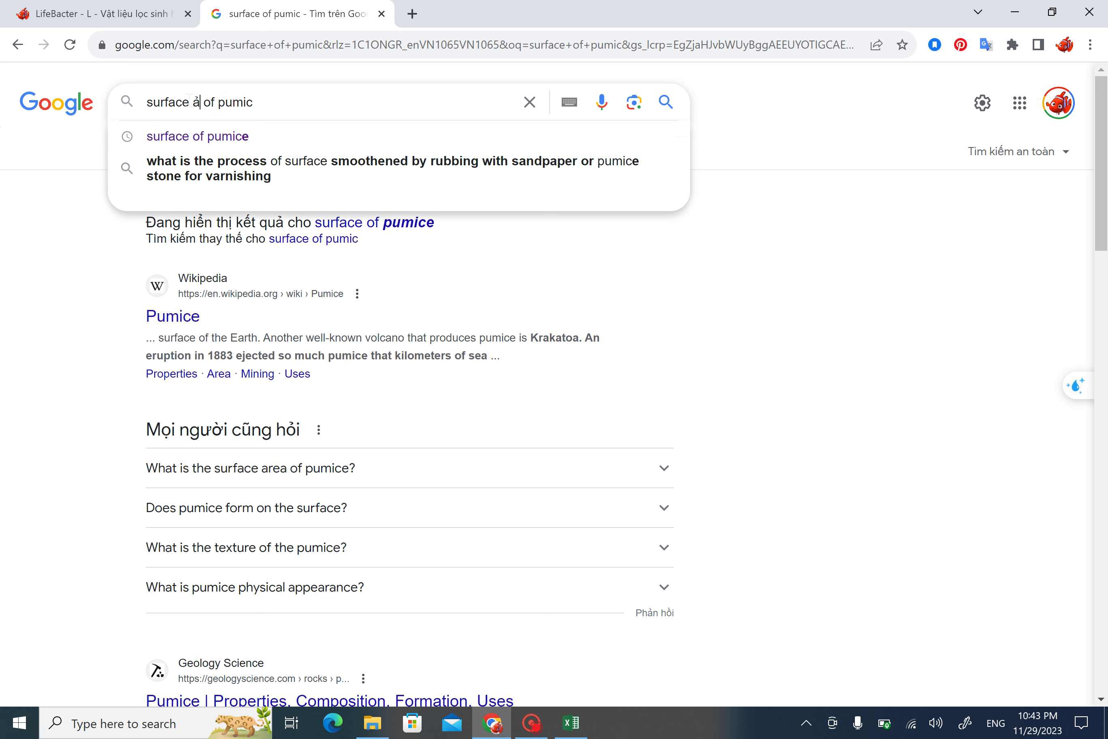
key("Return")
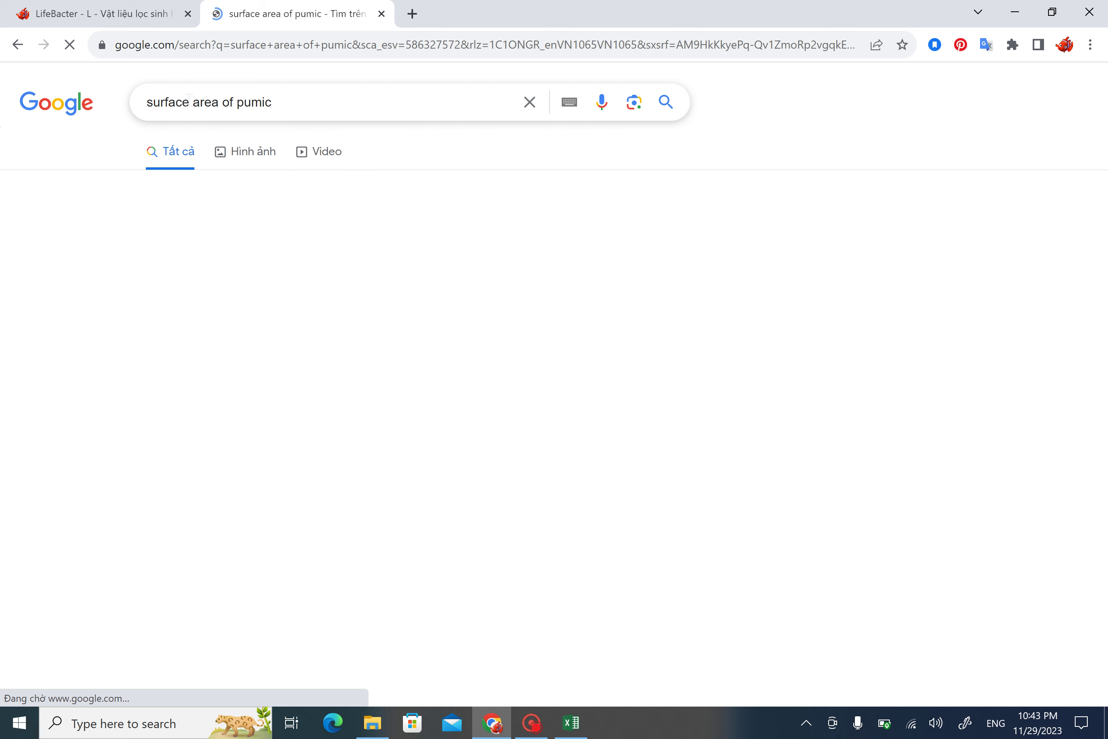
scroll(410, 381, "down", 1)
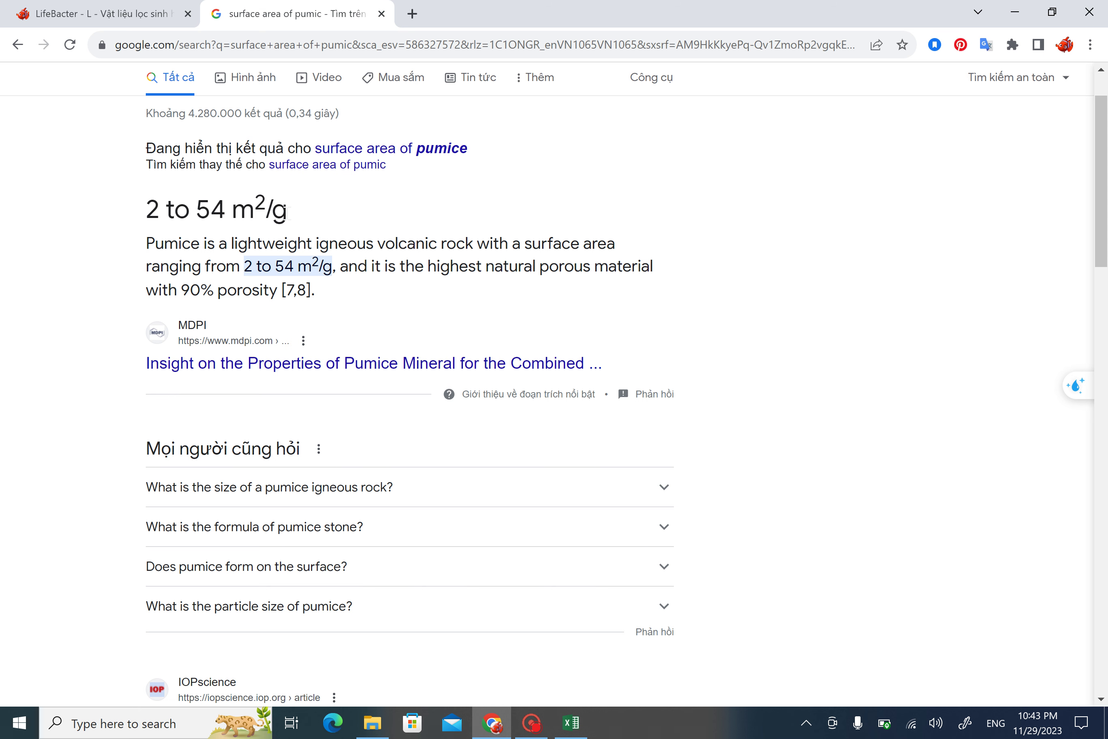
Step: Switch to Excel and enter the formula =0.8*2 in cell D36 below the comparison table
key("alt+Tab")
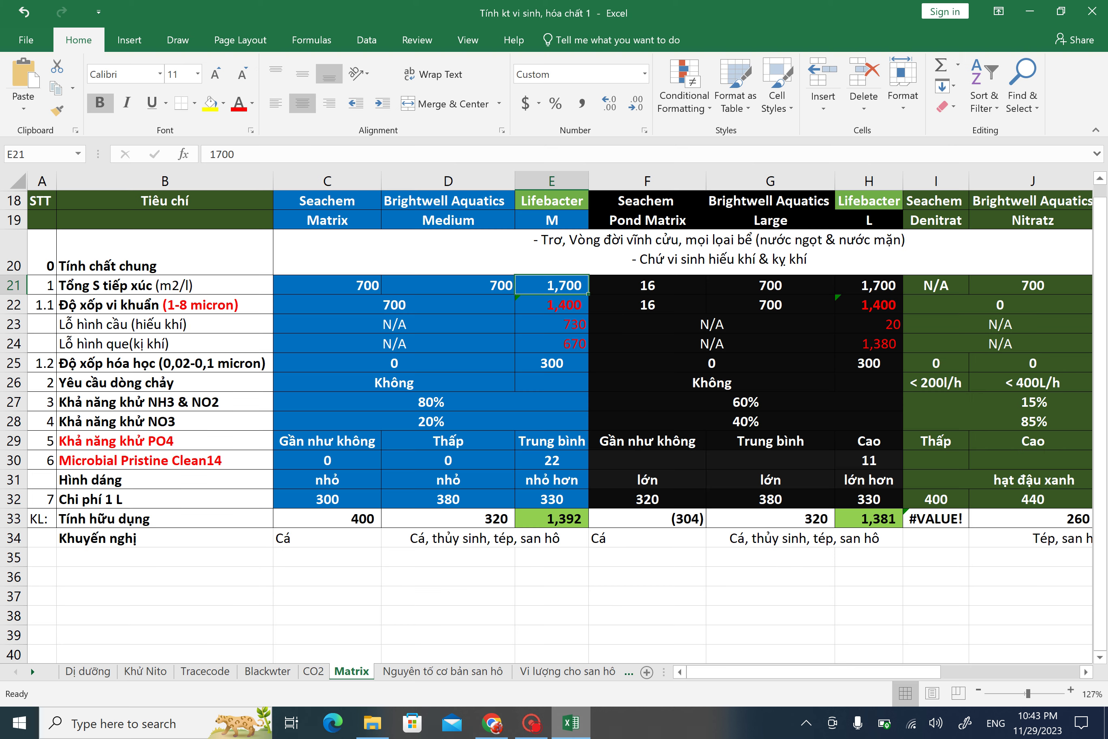
left_click(452, 577)
type("=")
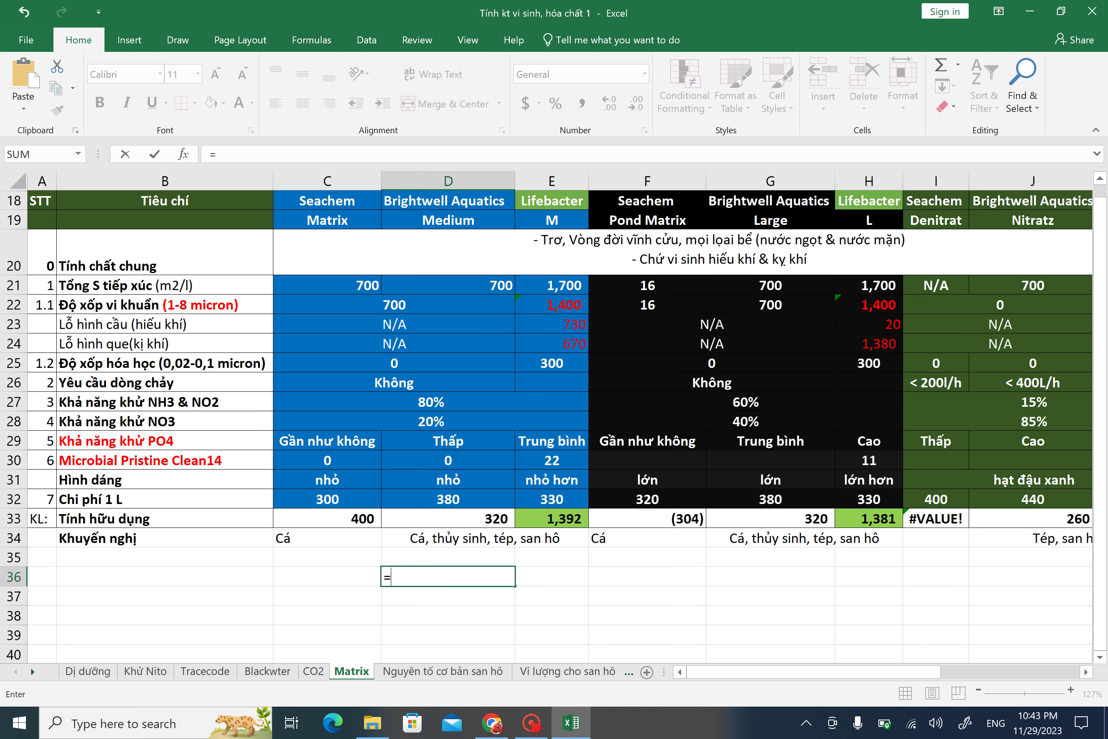
type("0.8*2")
key("Left")
key("Left")
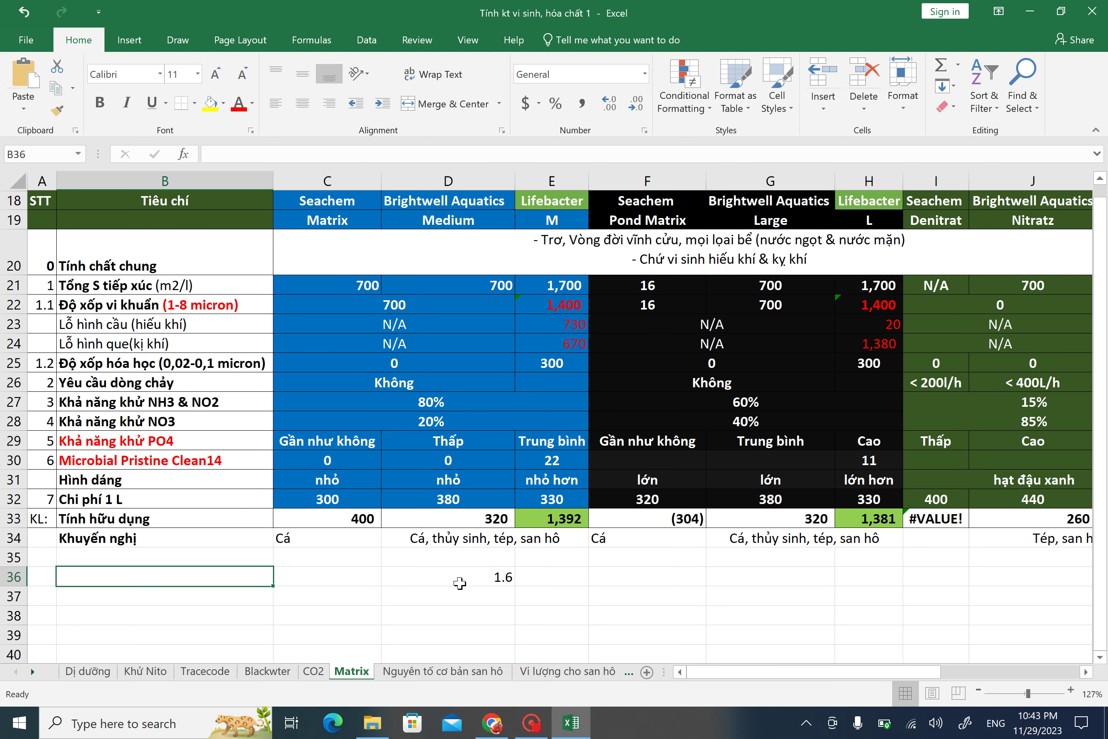
Step: Correct the formula in cell D36 to =800*2
left_click(459, 582)
double_click(460, 582)
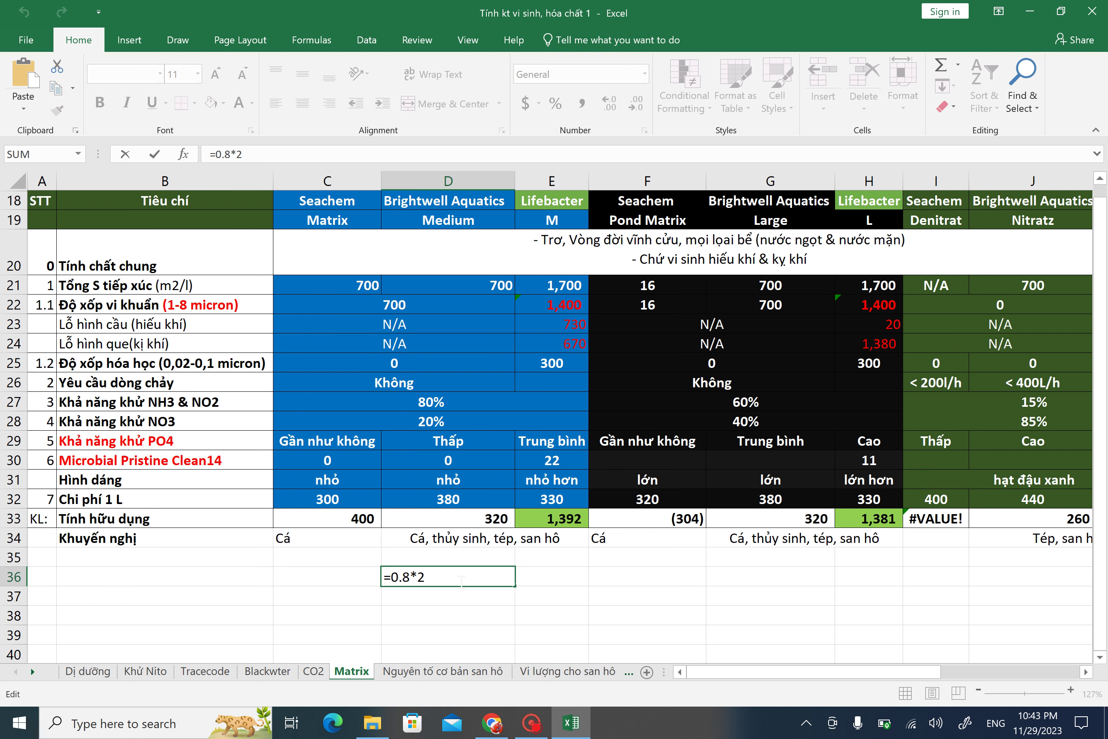
key("Delete")
key("BackSpace")
type("00")
key("Return")
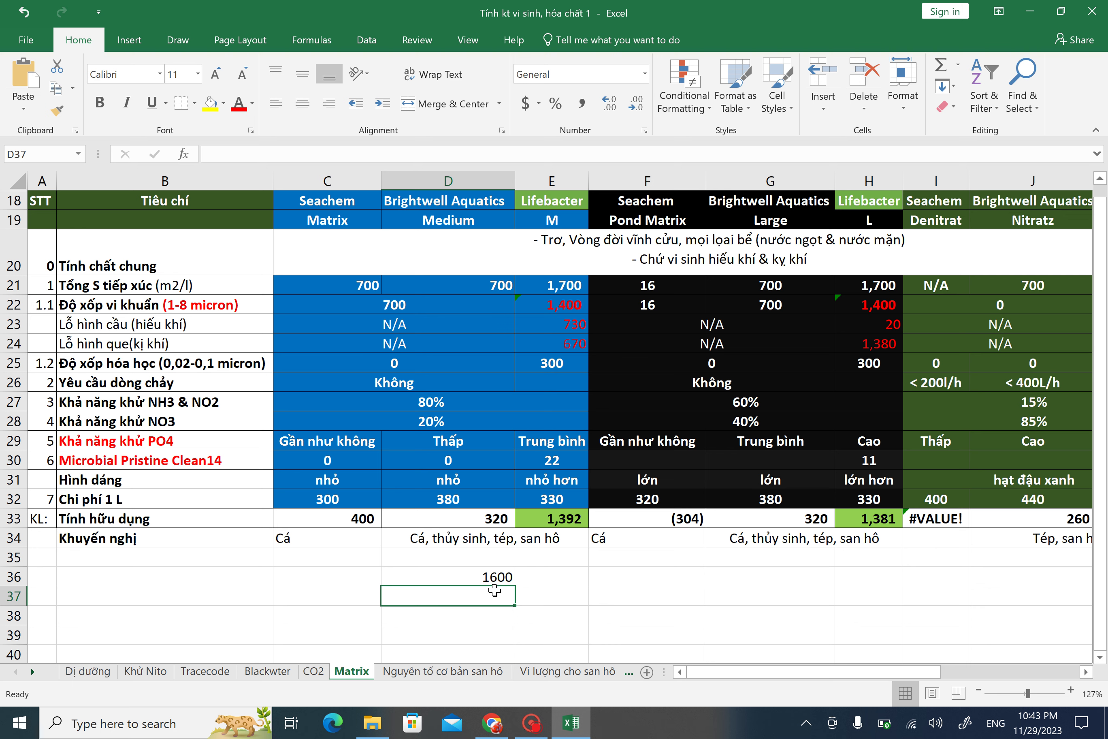
Step: Recheck pumice's surface area range in Chrome, then return to Excel and change the formula in D36 to =800*54
left_click(516, 575)
left_click(479, 577)
left_click(489, 722)
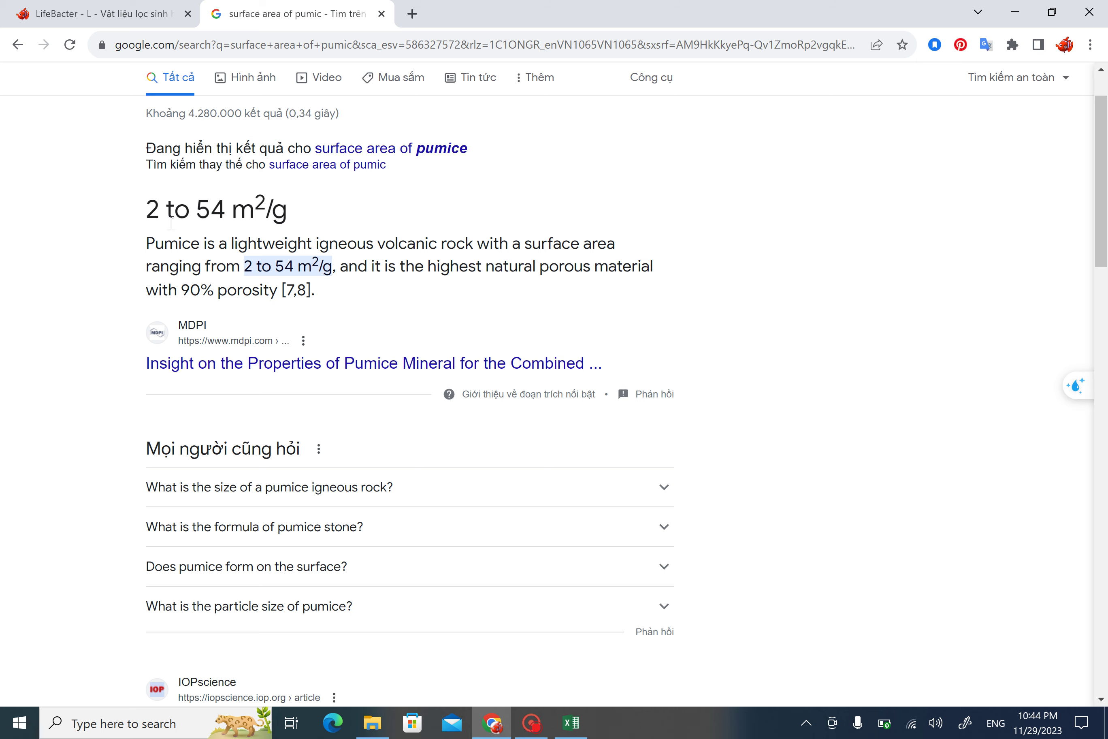
key("alt+Tab")
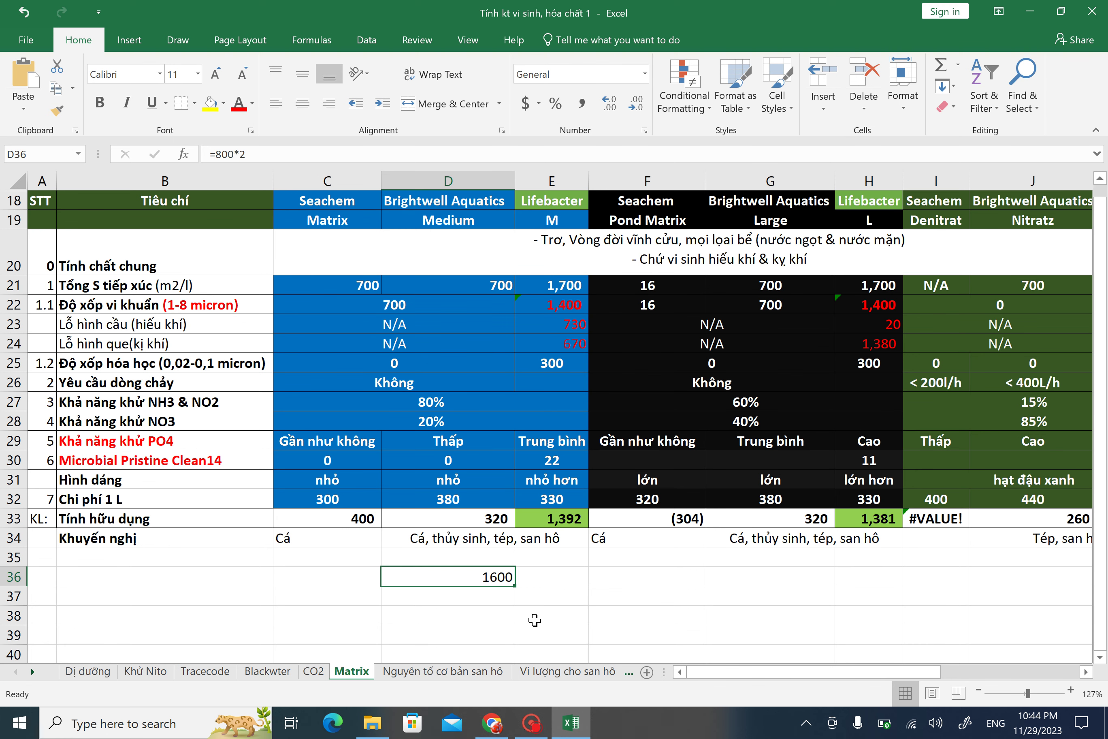
double_click(487, 579)
key("BackSpace")
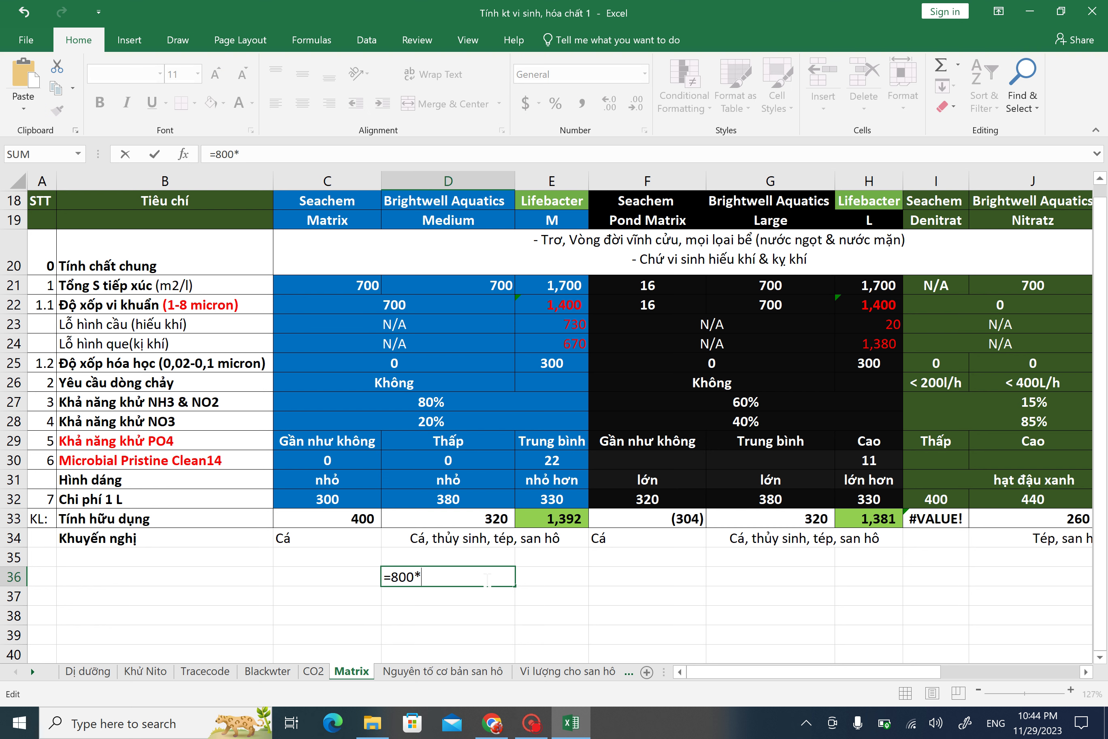
type("54")
key("Return")
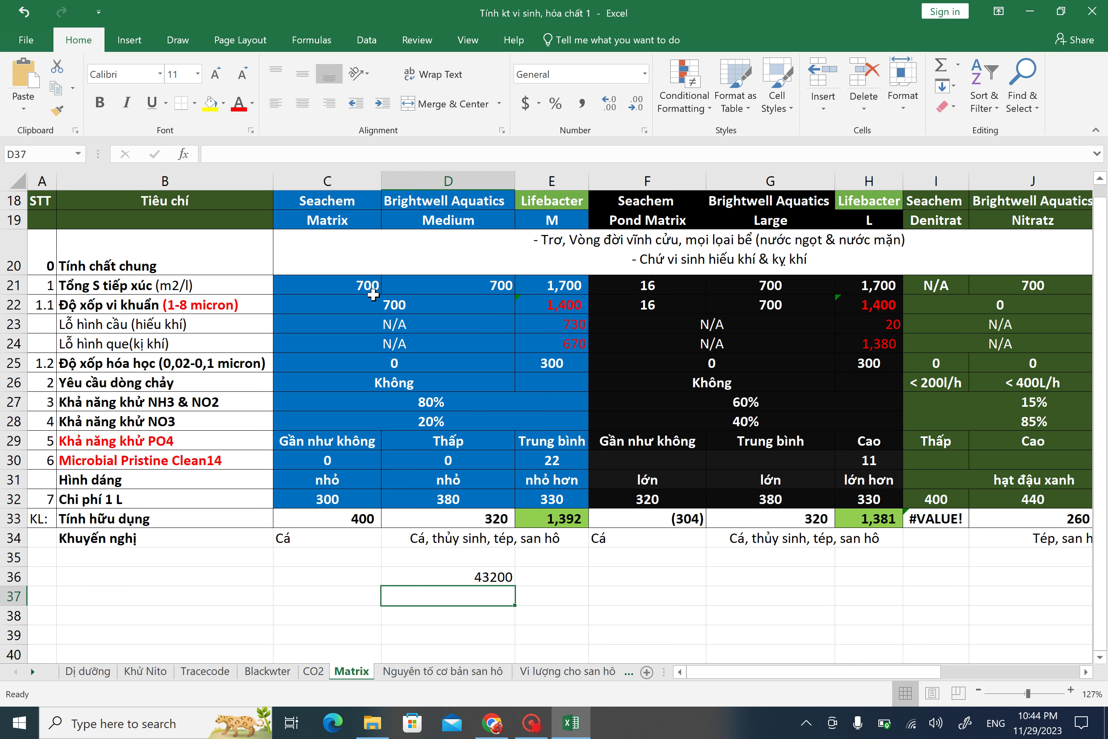
Step: Compare the contact surface of Seachem Matrix and Brightwell Medium with the pumice calculation in D36
left_click(356, 285)
left_click(483, 282)
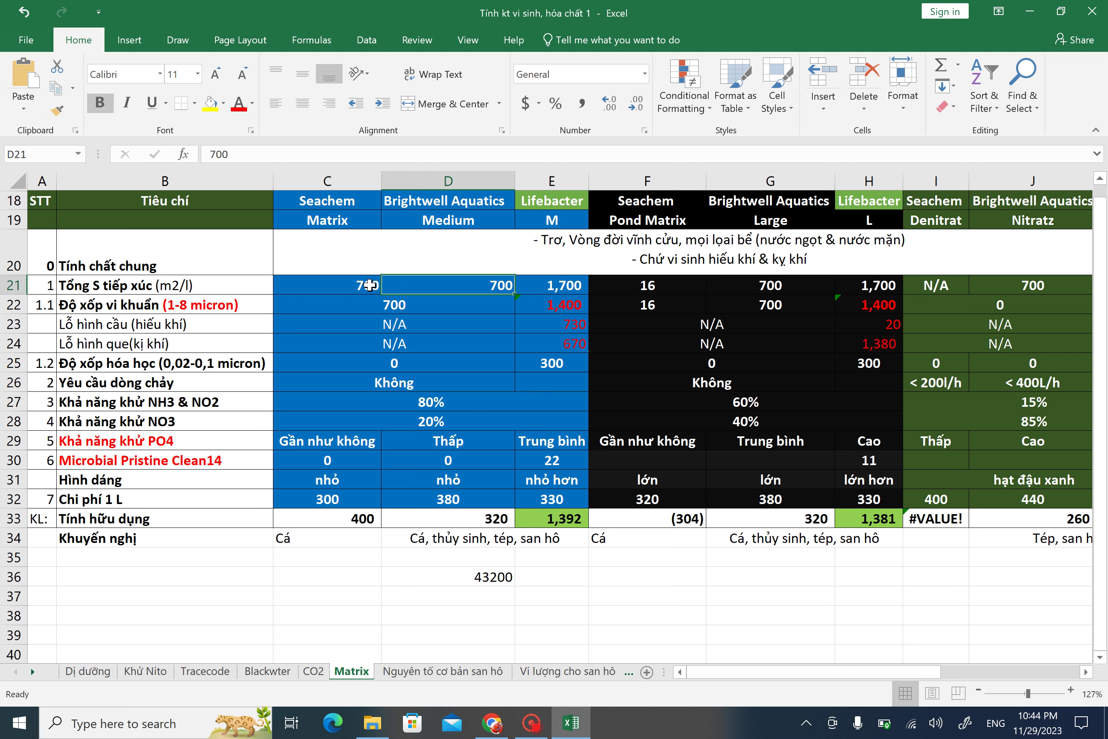
left_click(366, 285)
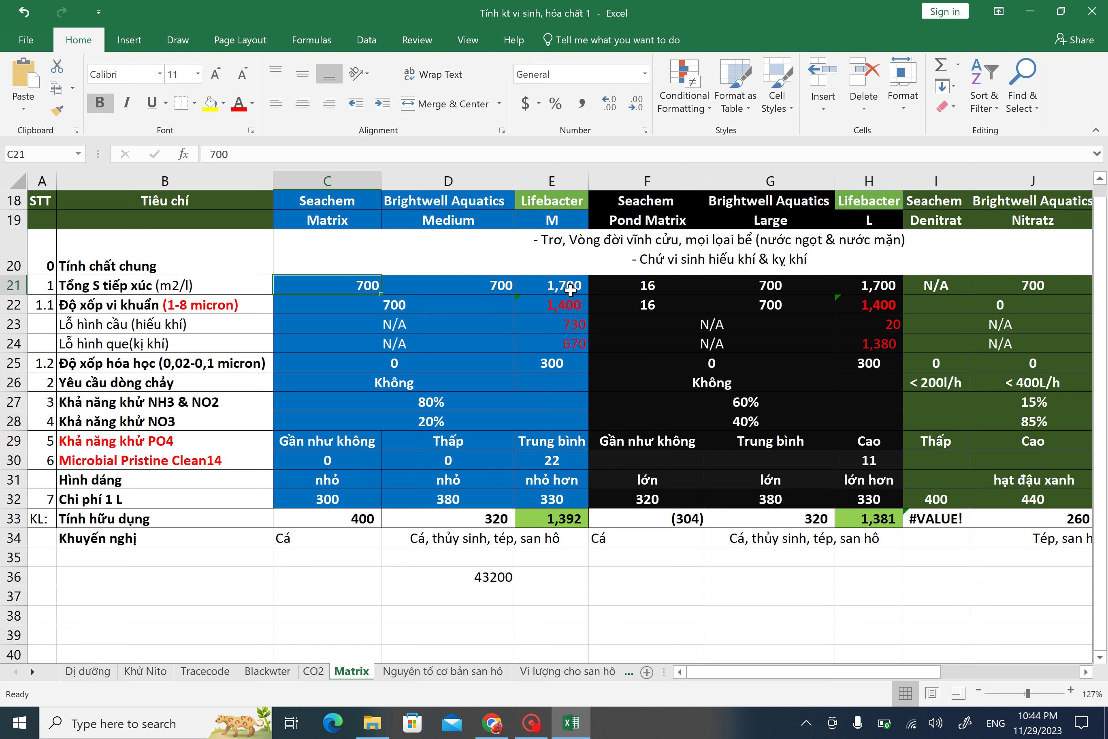
left_click(495, 576)
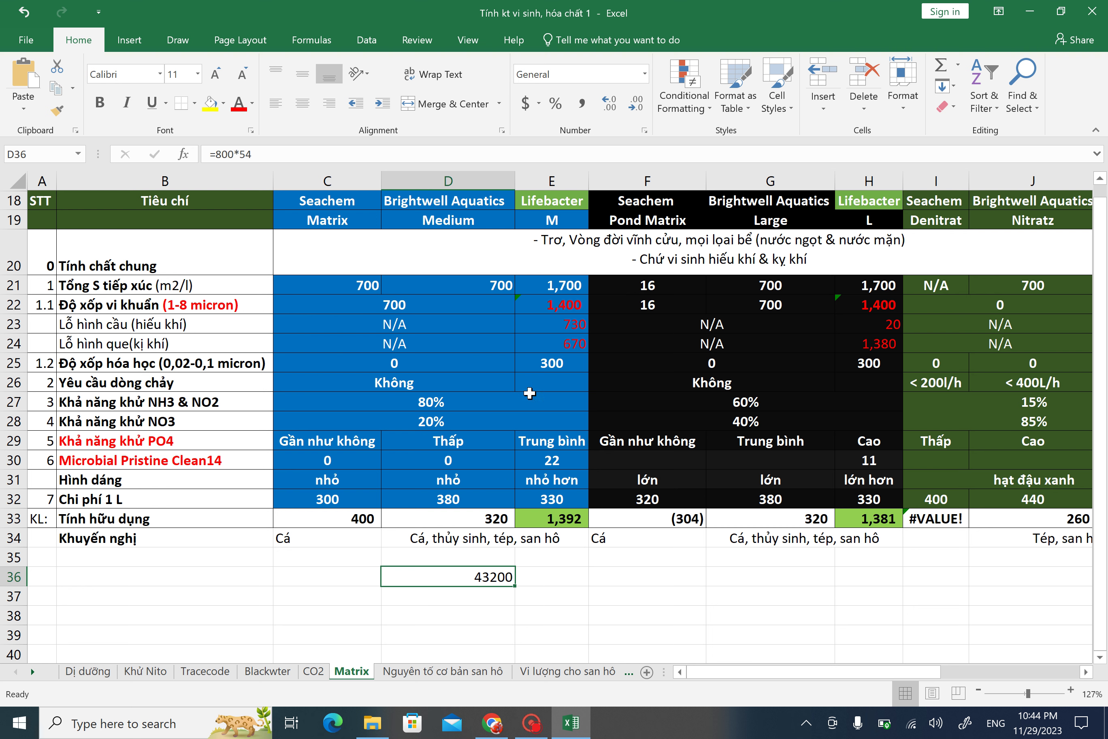
Step: Examine the chemical porosity row, then compare the bacterial porosity of Seachem Matrix and Brightwell Medium with Lifebacter M's
left_click(6, 364)
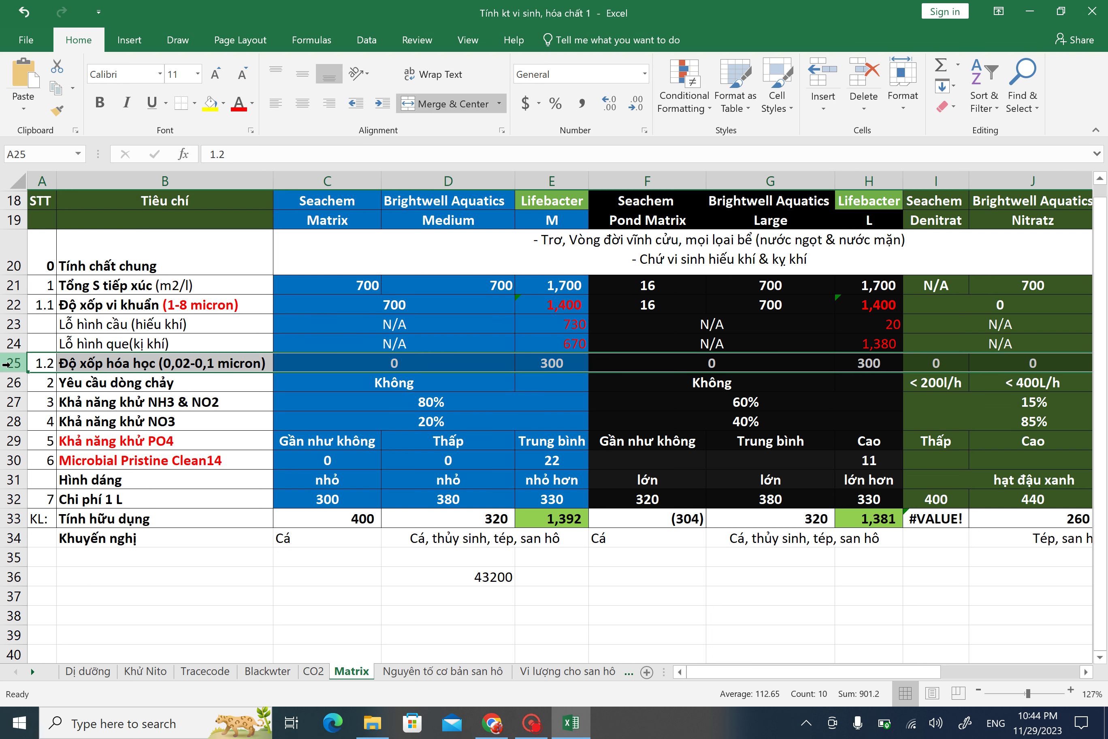
left_click(106, 364)
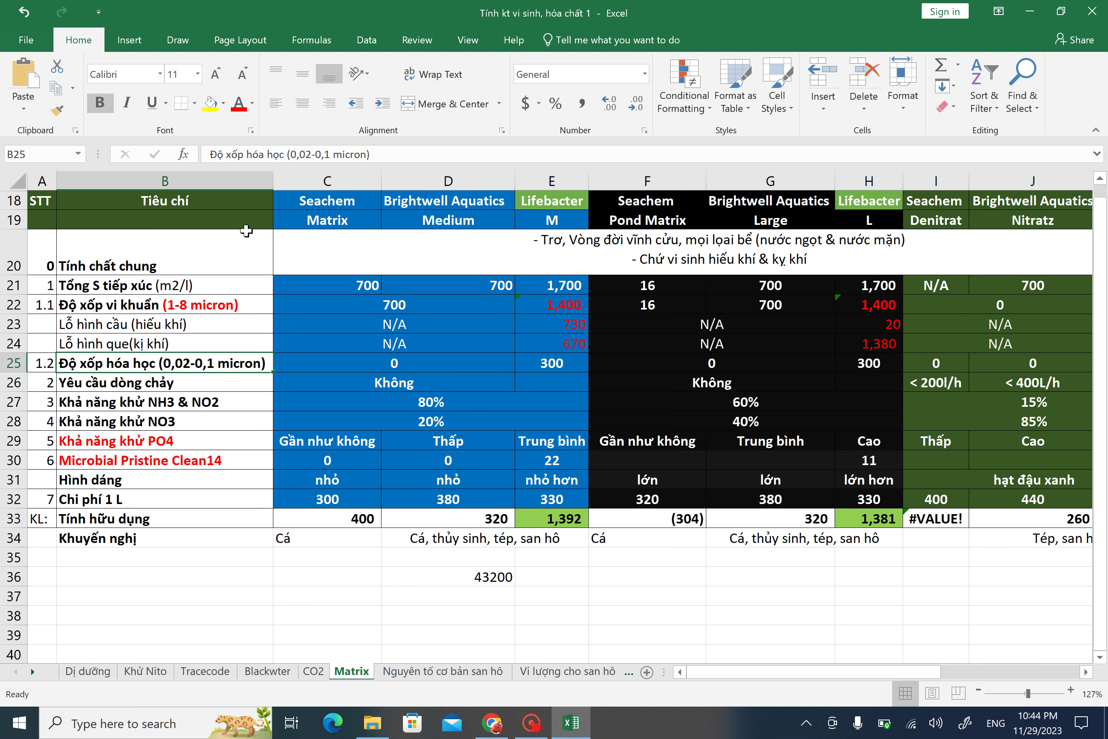
left_click(375, 308)
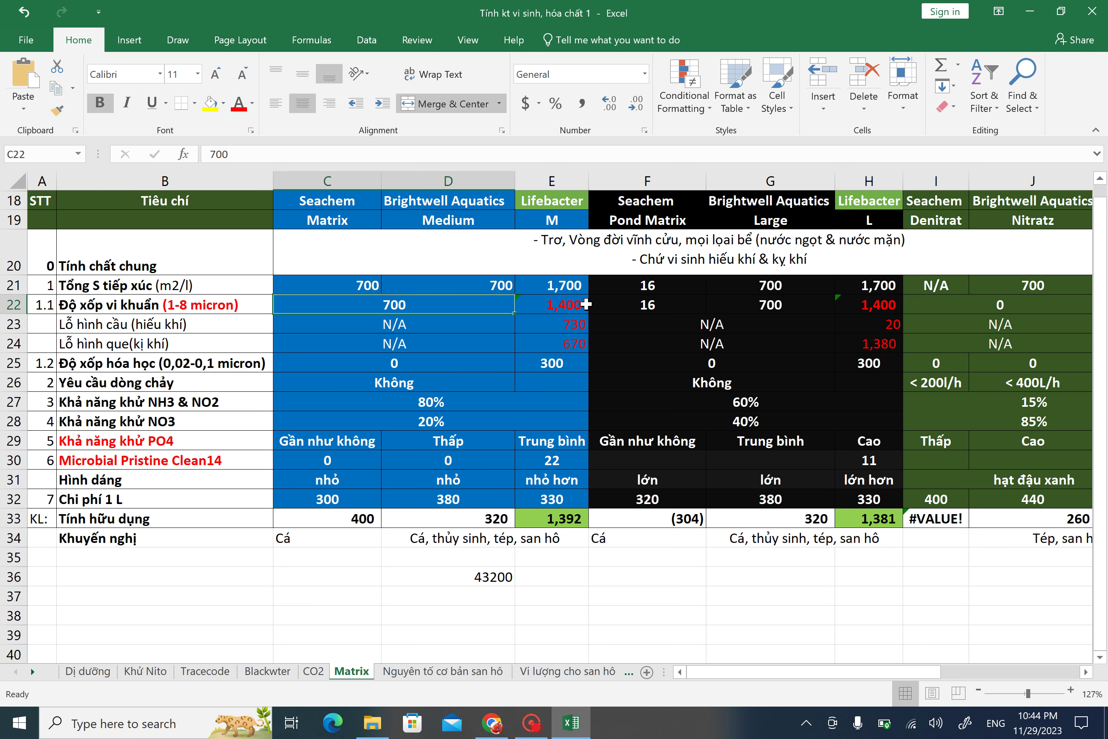
left_click(561, 305)
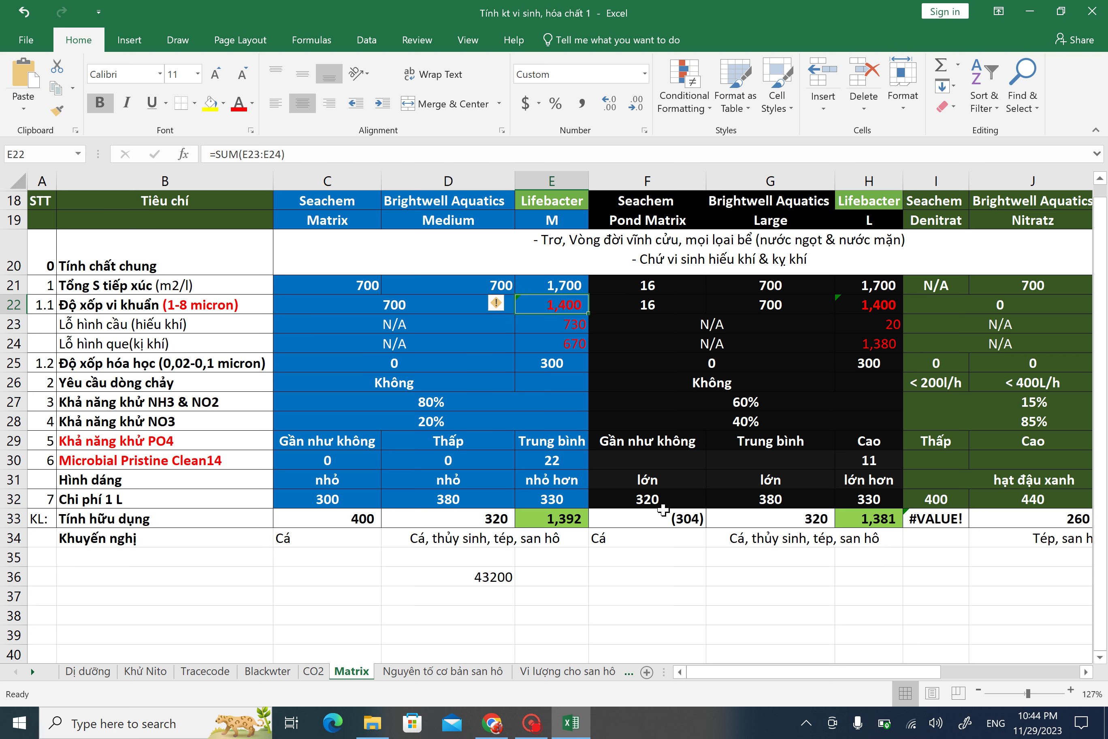
Step: Check the pumice calculation in D36 against the surface area search result in Chrome, then return to Excel
left_click(502, 576)
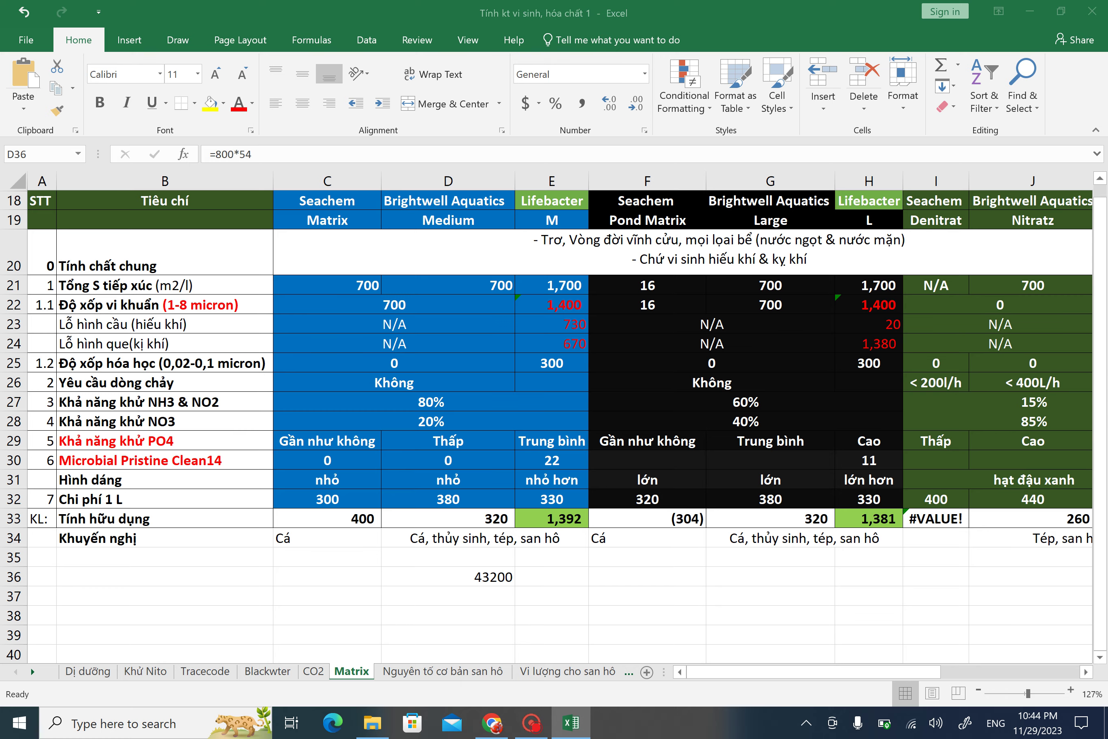
key("alt+Tab")
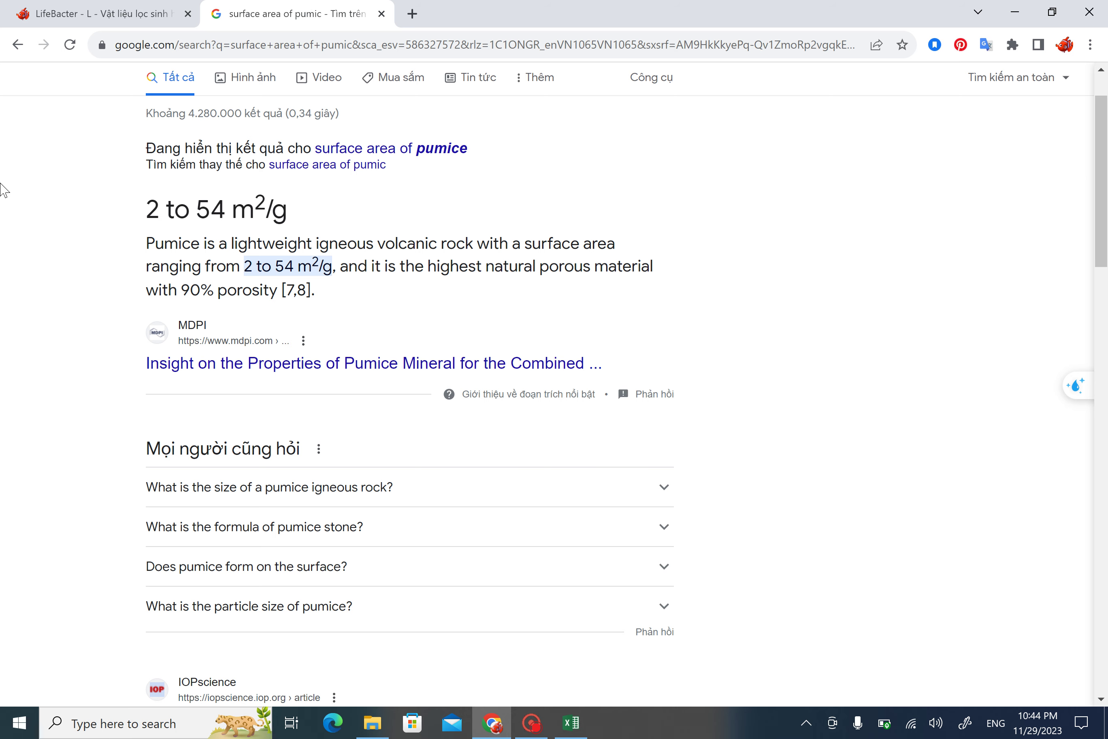
key("alt+Tab")
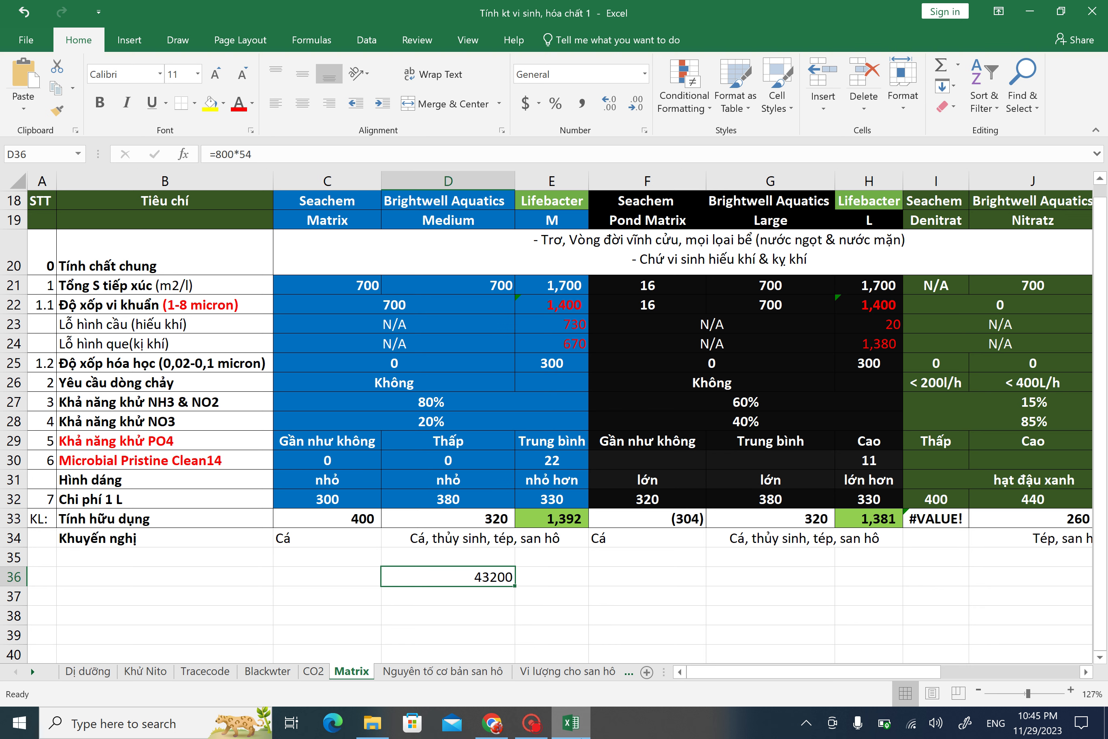
Step: Check the rod-shaped pore entry shared by Seachem Matrix and Brightwell Medium, then compare their contact surfaces in C21 and D21
left_click(336, 345)
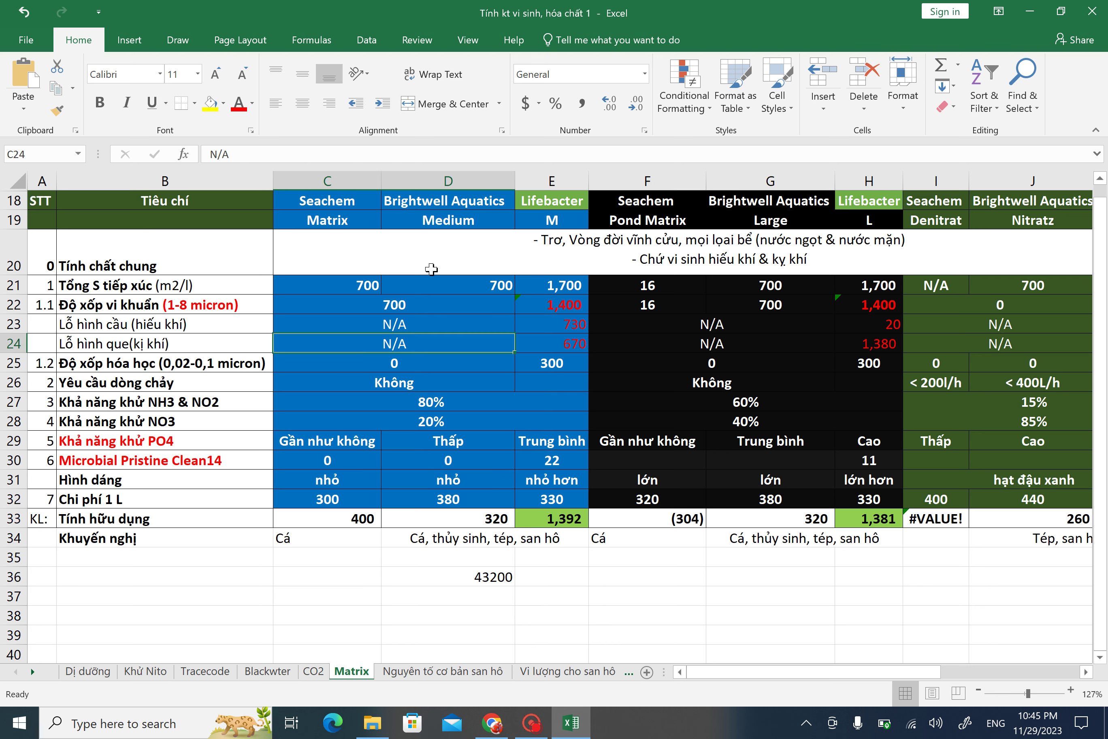
left_click(343, 282)
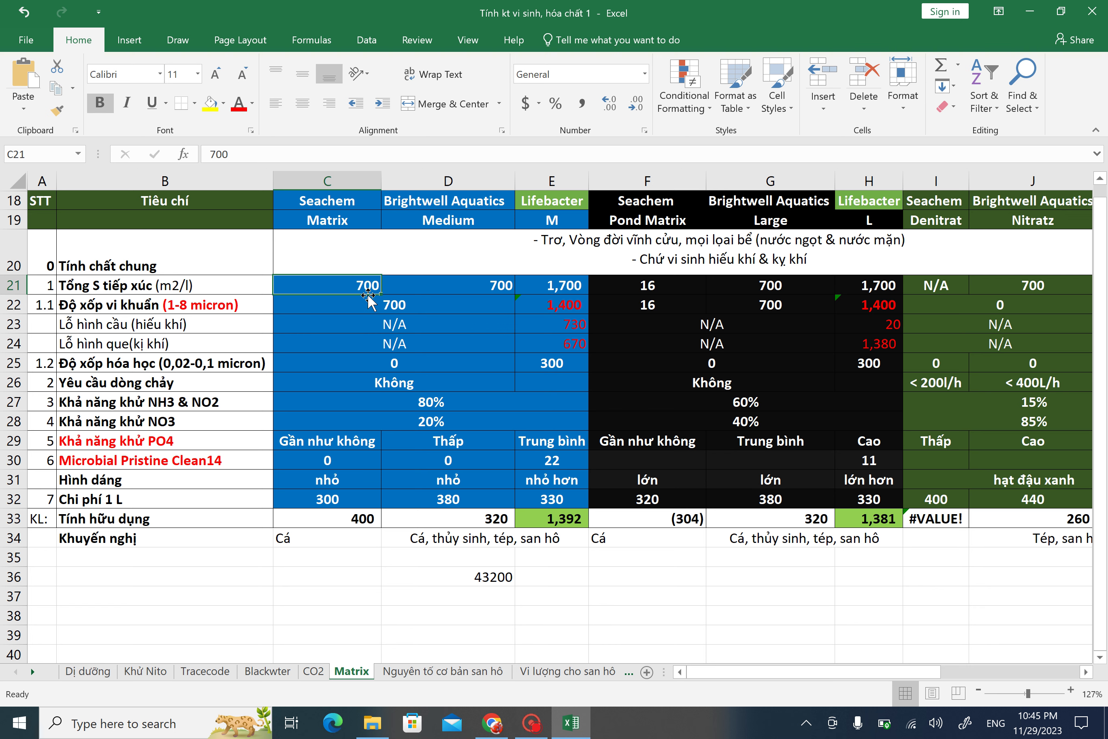
left_click(404, 289)
left_click(346, 289)
left_click(483, 291)
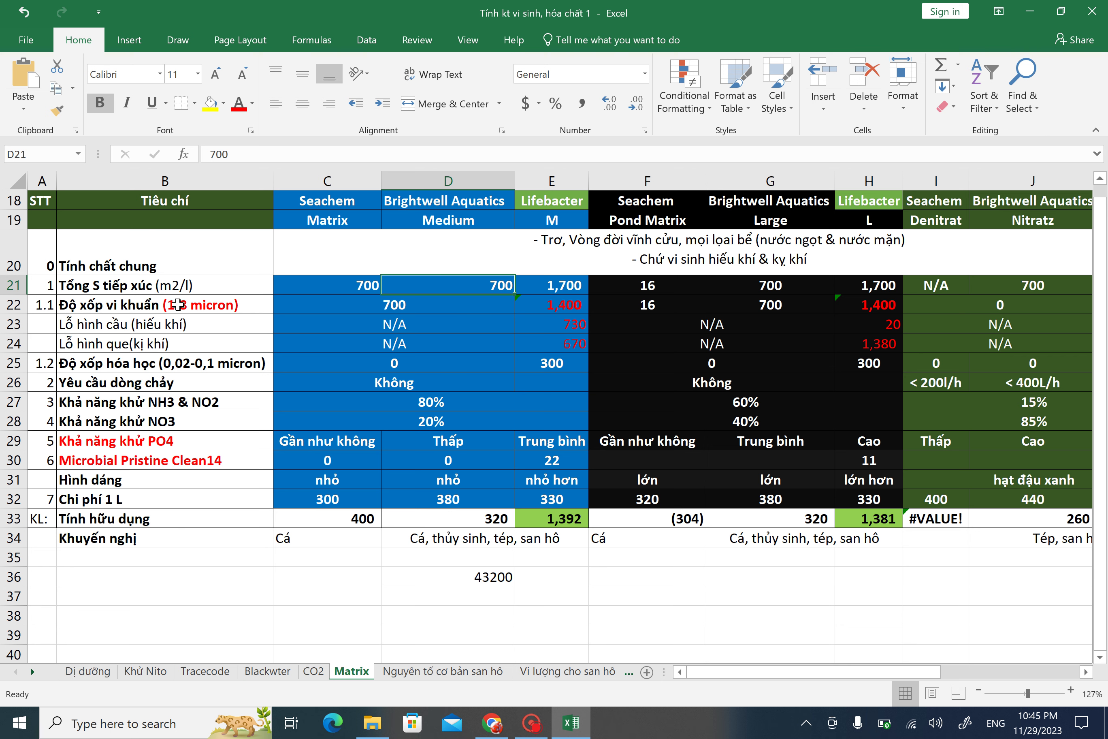
Step: Review the bacterial porosity row and the Seachem Matrix and Brightwell Medium columns, ending on Brightwell Medium's contact surface
left_click(8, 305)
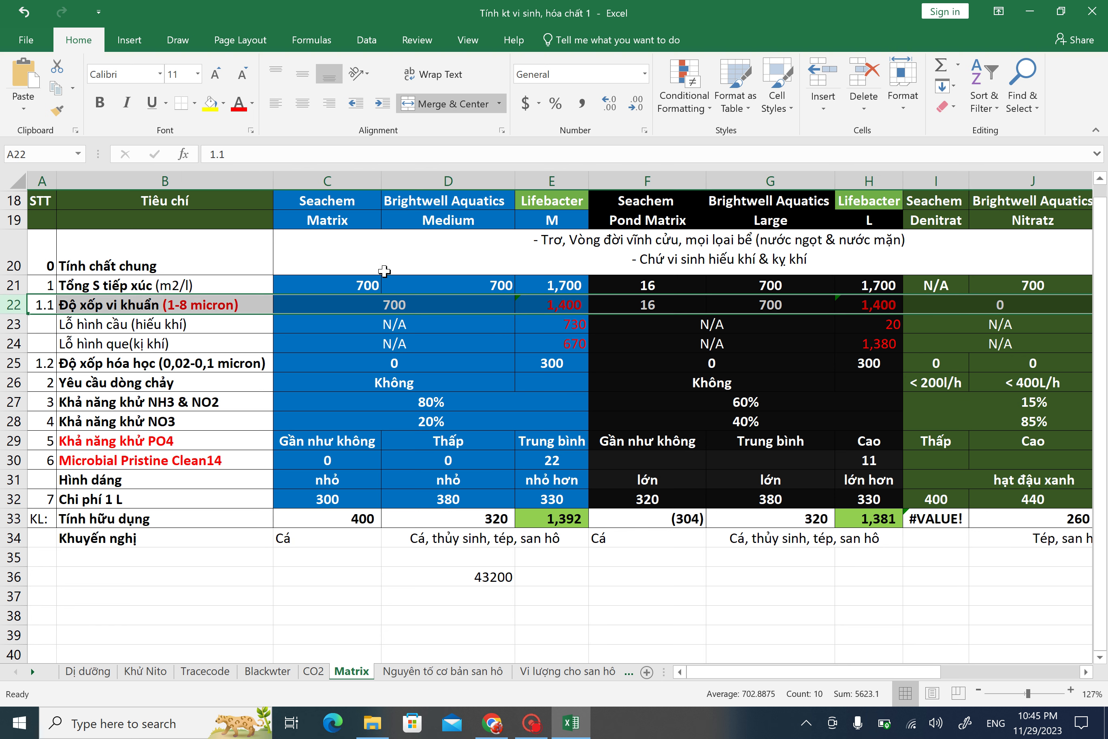
left_click(323, 192)
left_click(465, 181)
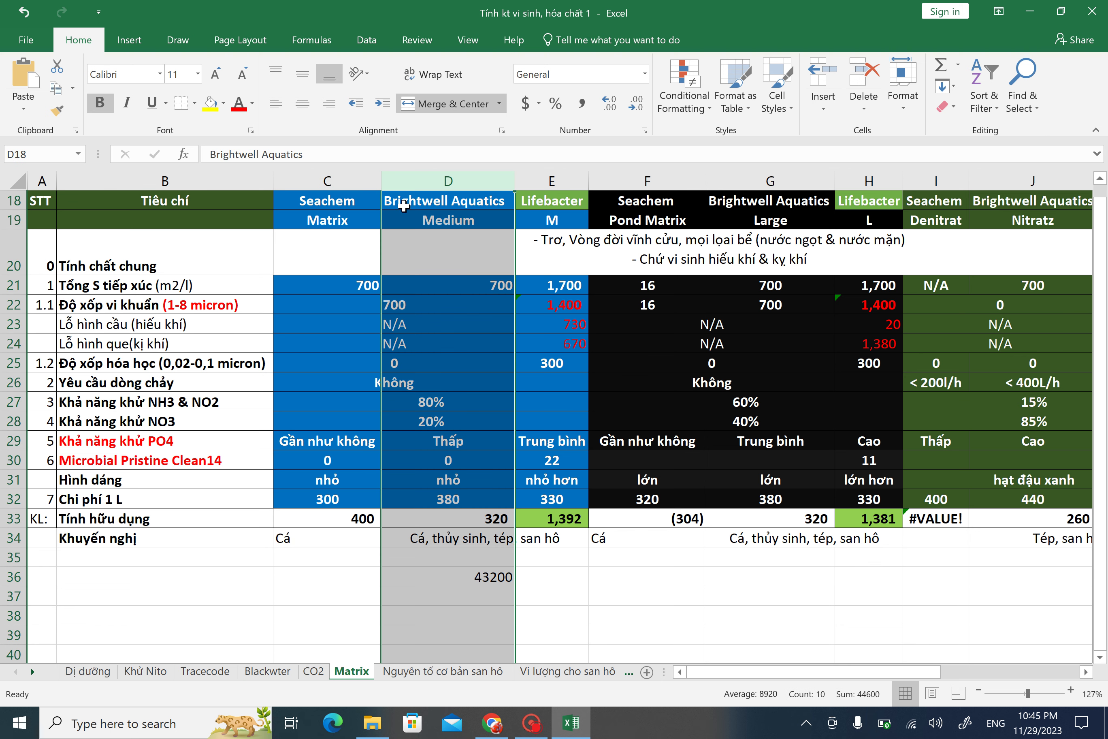
left_click(376, 328)
left_click(458, 289)
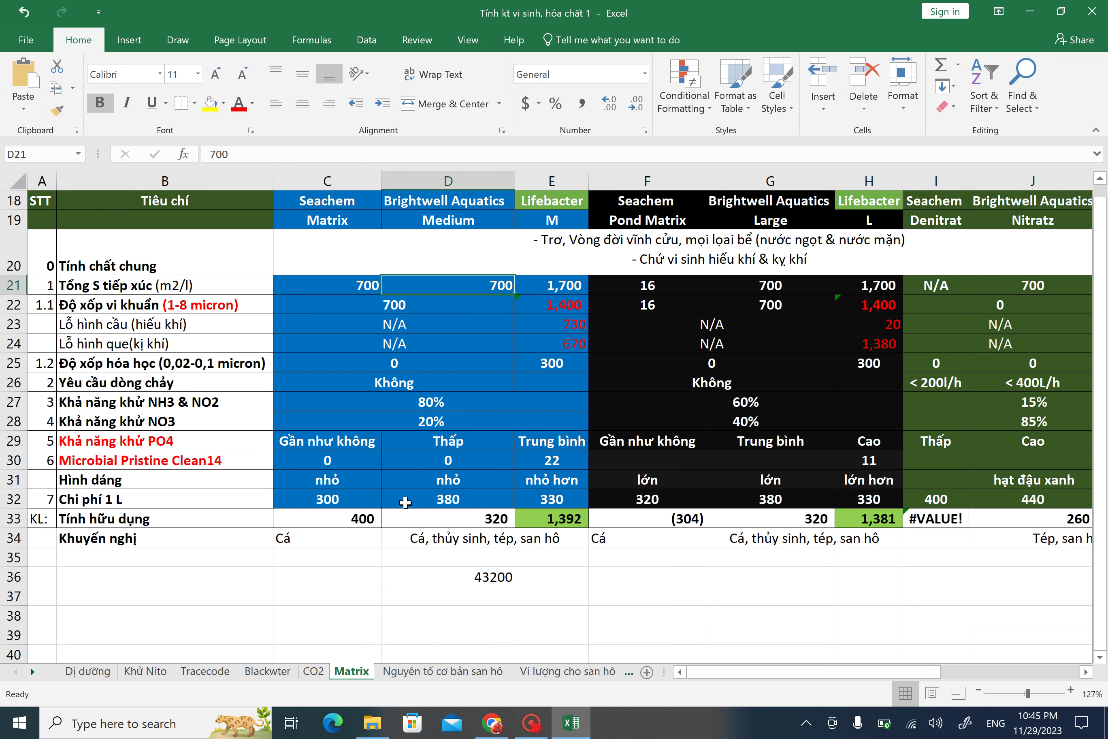
Step: Italicize Seachem Matrix's PO4 removal rating in C29 after comparing it with Brightwell Medium's
left_click(456, 438)
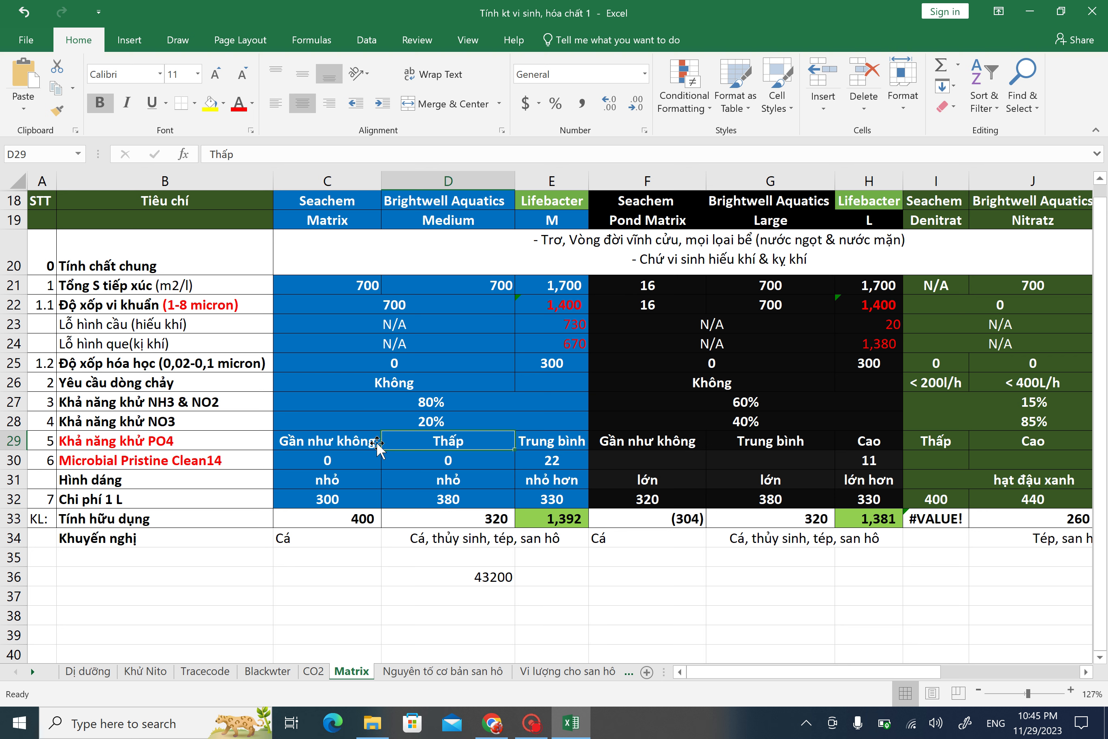
left_click(360, 442)
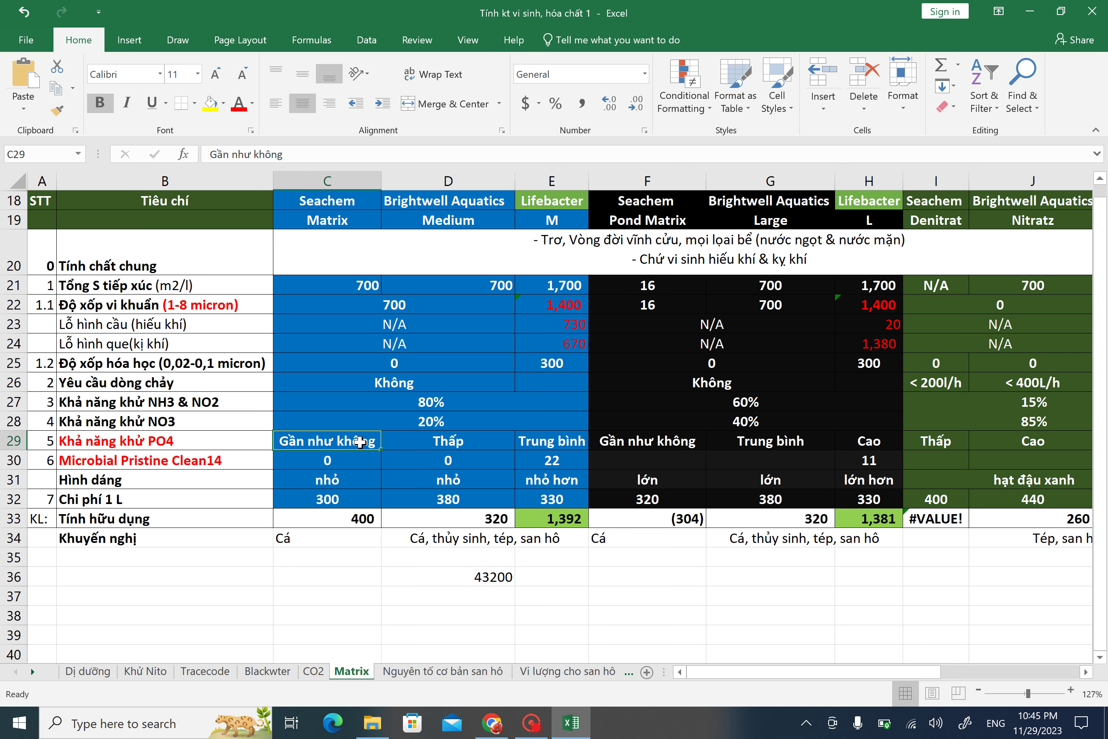
key("ctrl+i")
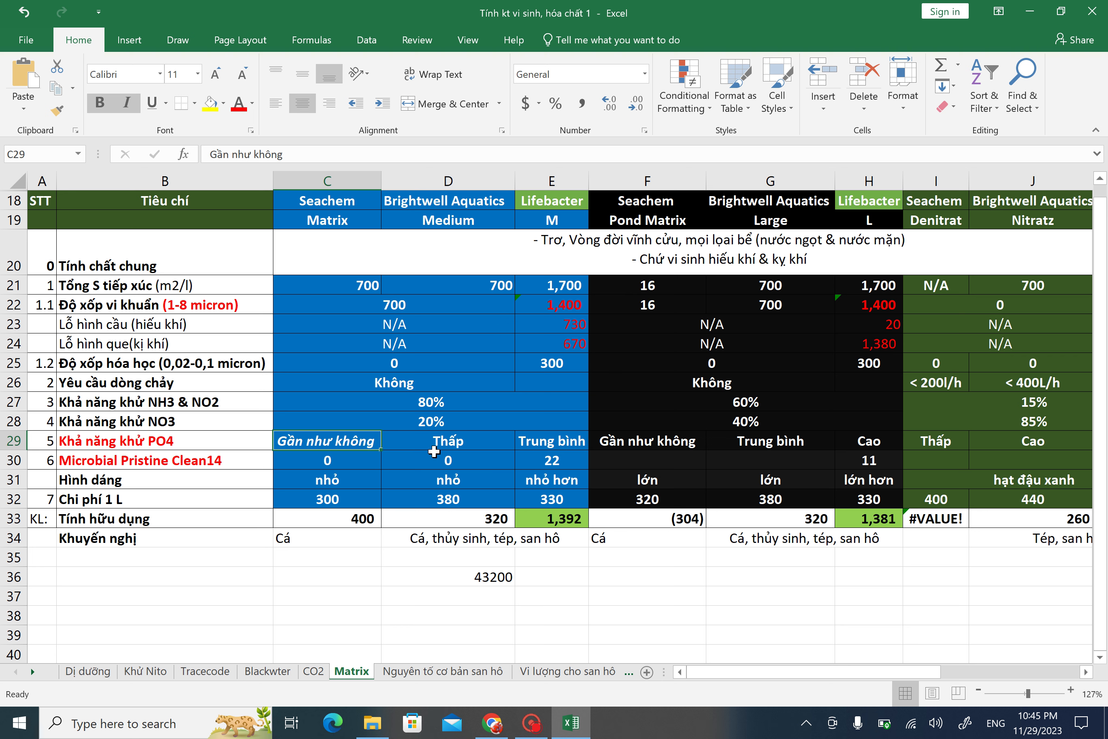
left_click(452, 458)
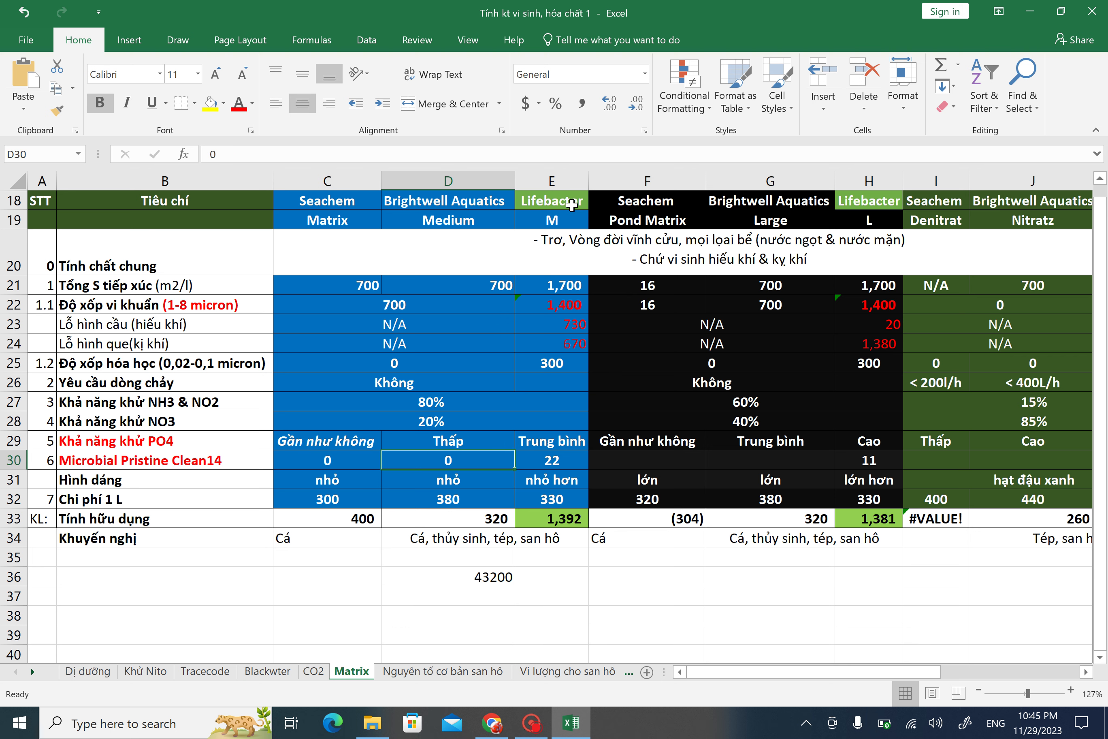
Step: Clear the pumice calculation from D36 after checking Lifebacter M's bacterial porosity formula in E22
left_click(564, 304)
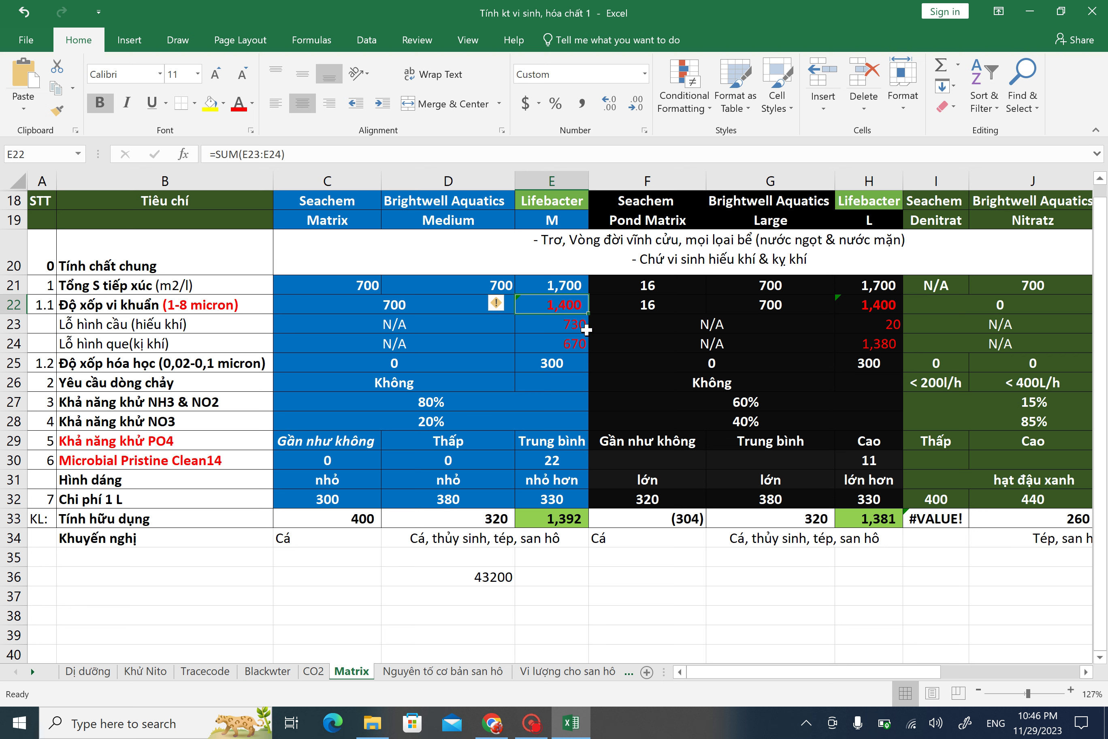
left_click(483, 585)
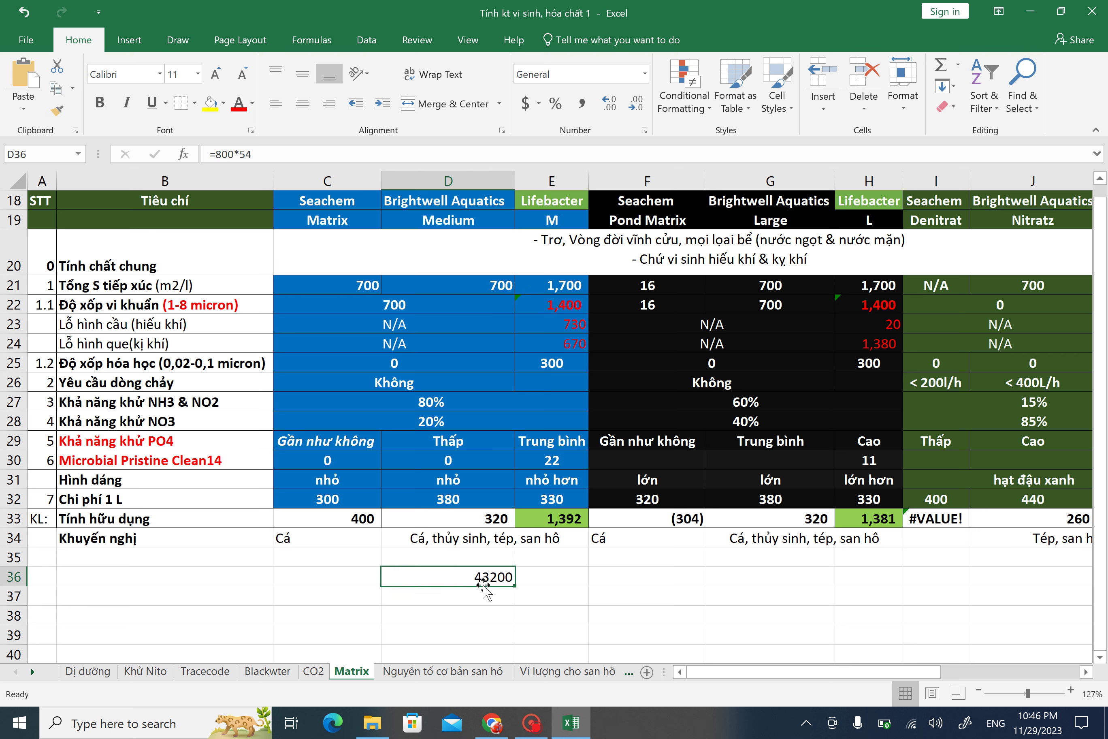
key("Delete")
left_click(581, 456)
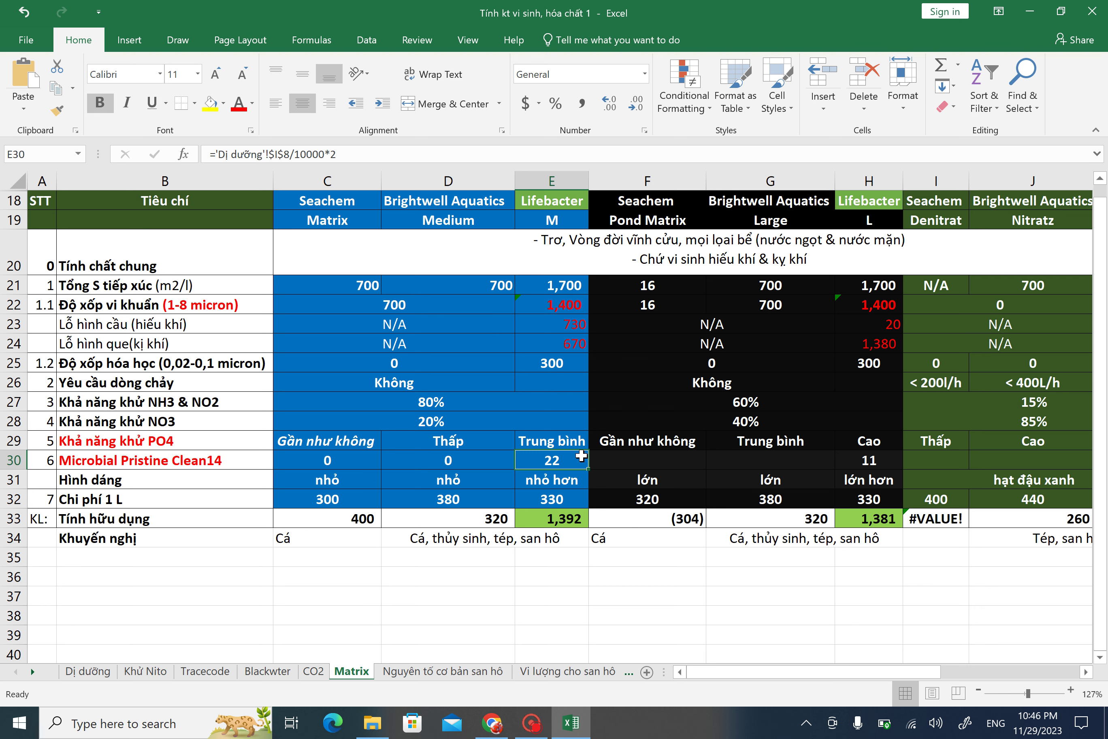
Step: Check Seachem Matrix and Brightwell Medium's bacterial porosity and contact surface, view pumice's surface area in Chrome, then return to Excel
left_click(429, 303)
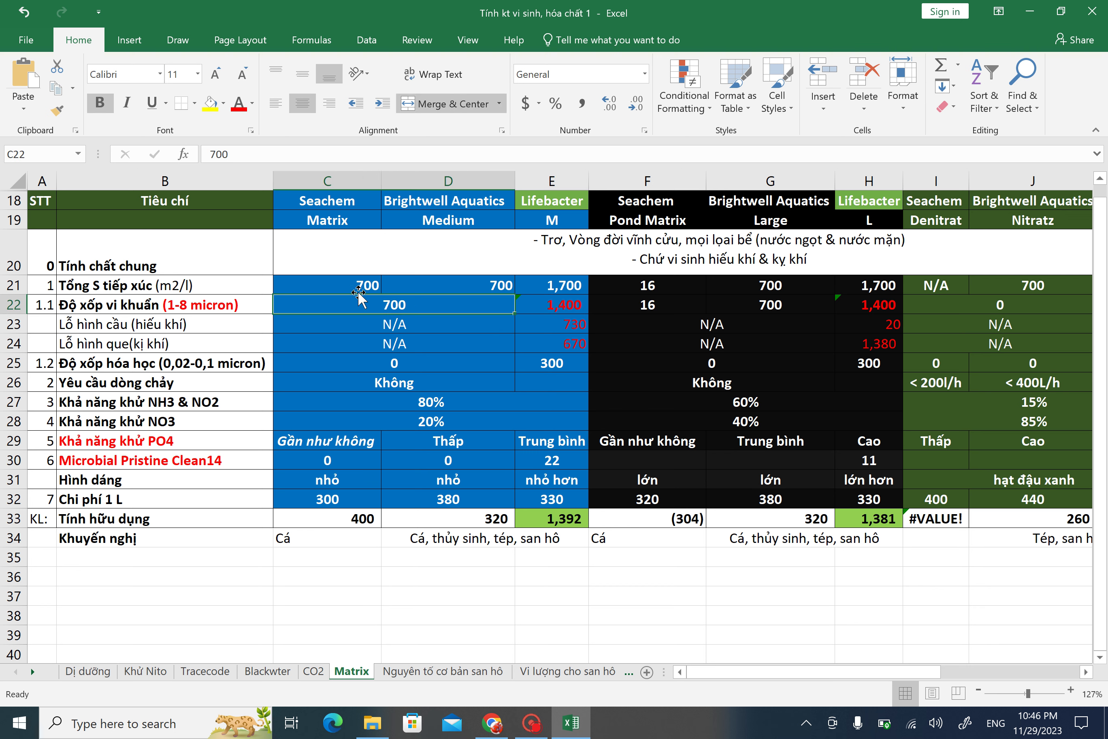
left_click(346, 285)
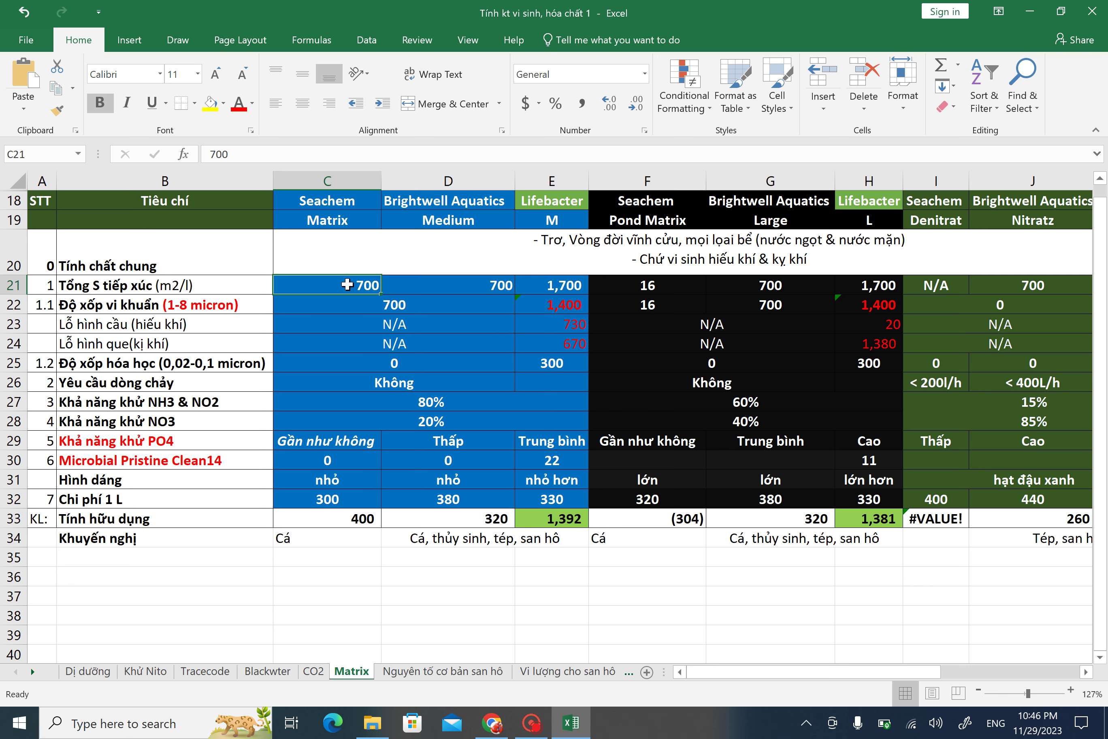
key("shift+Right")
left_click(458, 597)
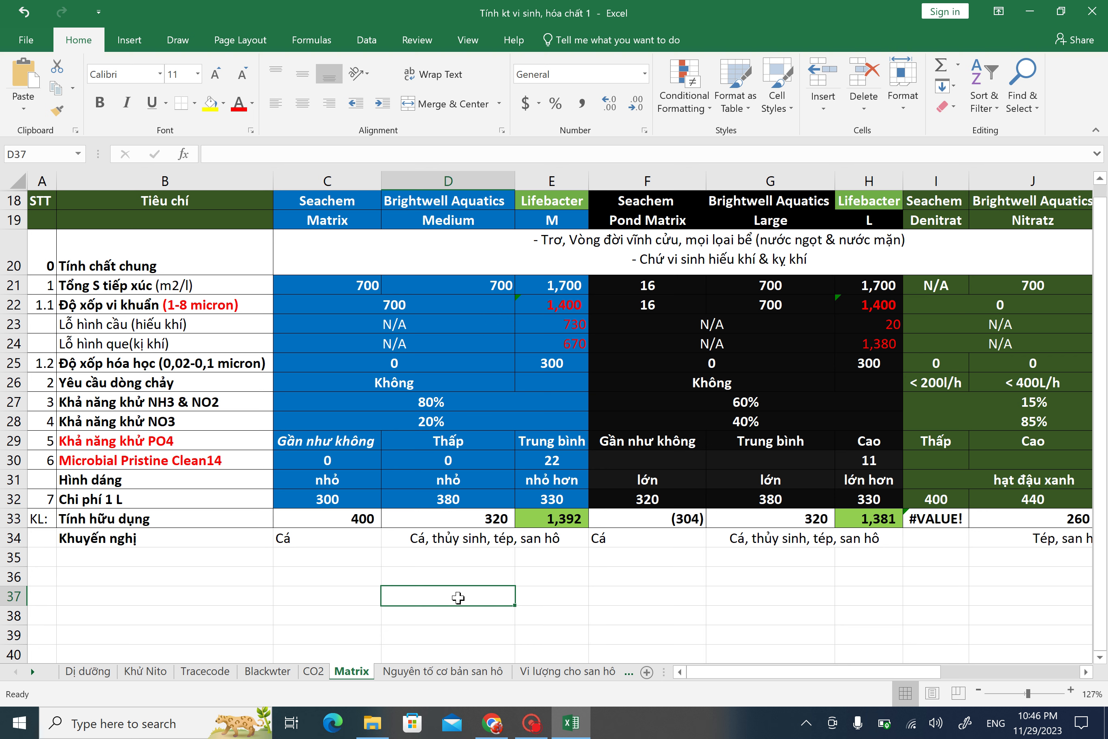
key("alt+Tab")
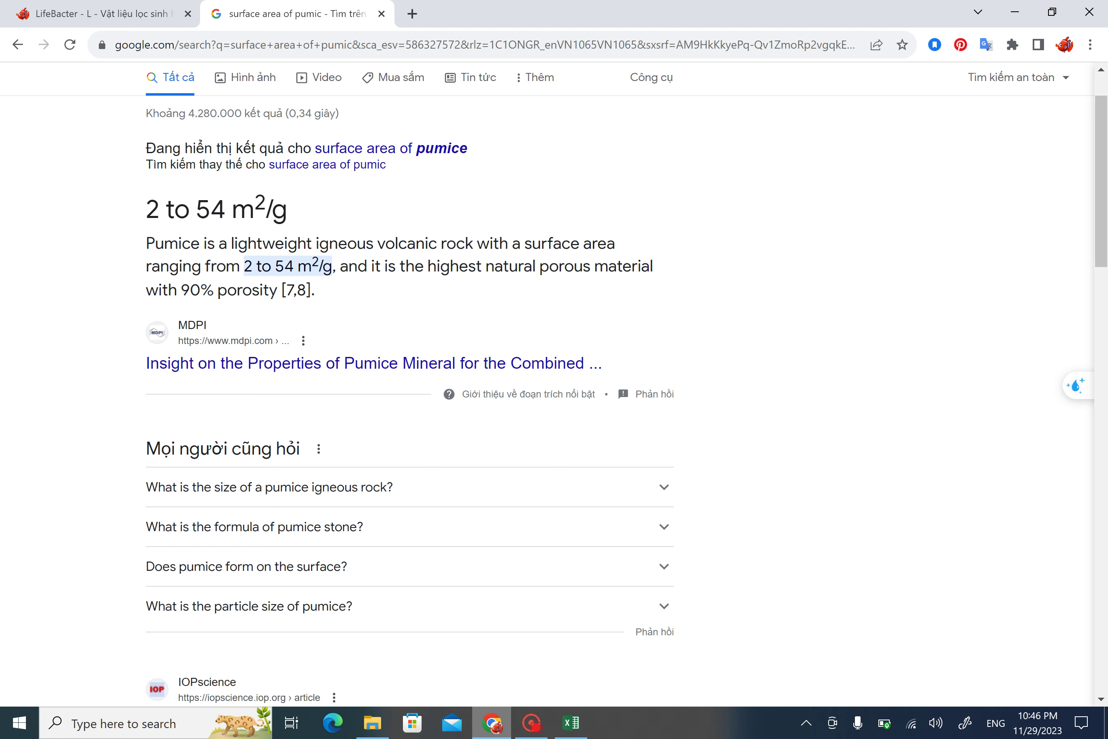
key("alt+Tab")
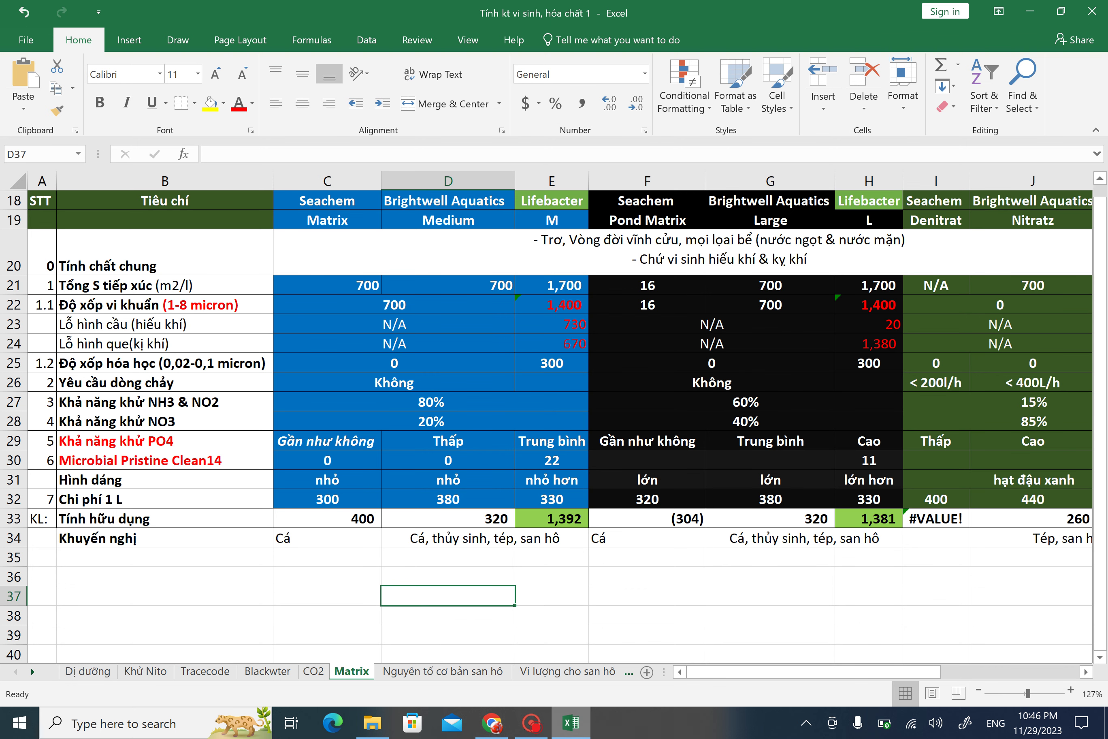
Step: Restore the pumice calculation =800*54 in cell D36
type("=800*54")
key("ctrl+Return")
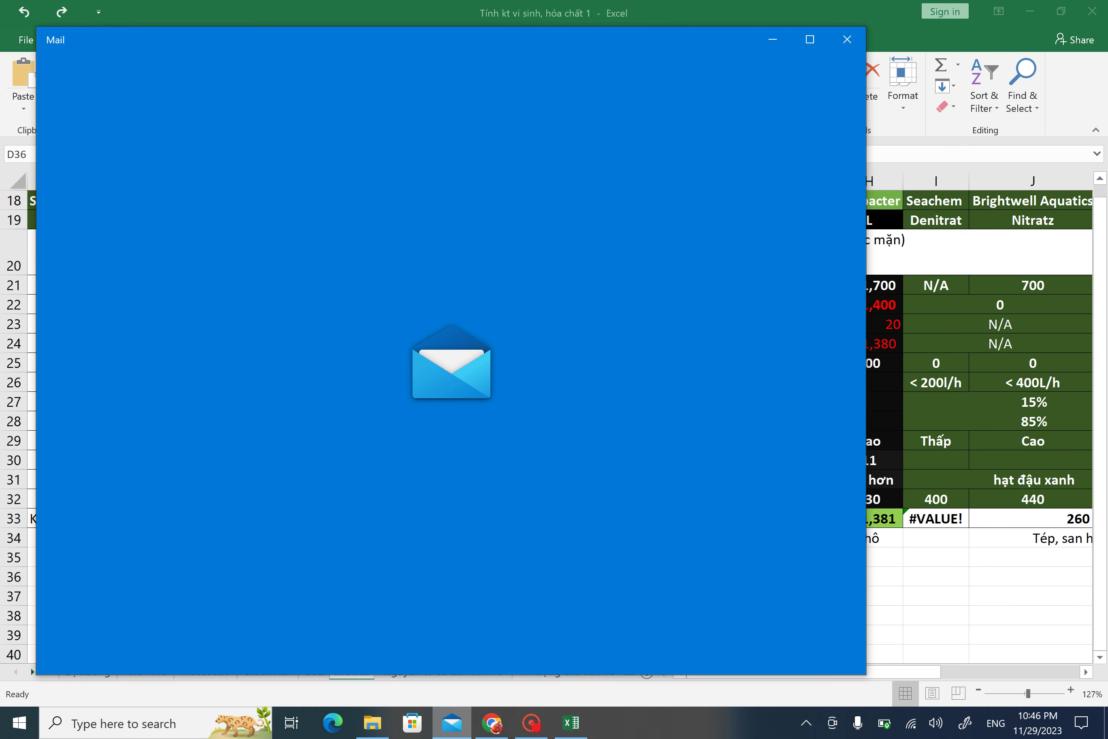
left_click(845, 22)
key("alt+Tab")
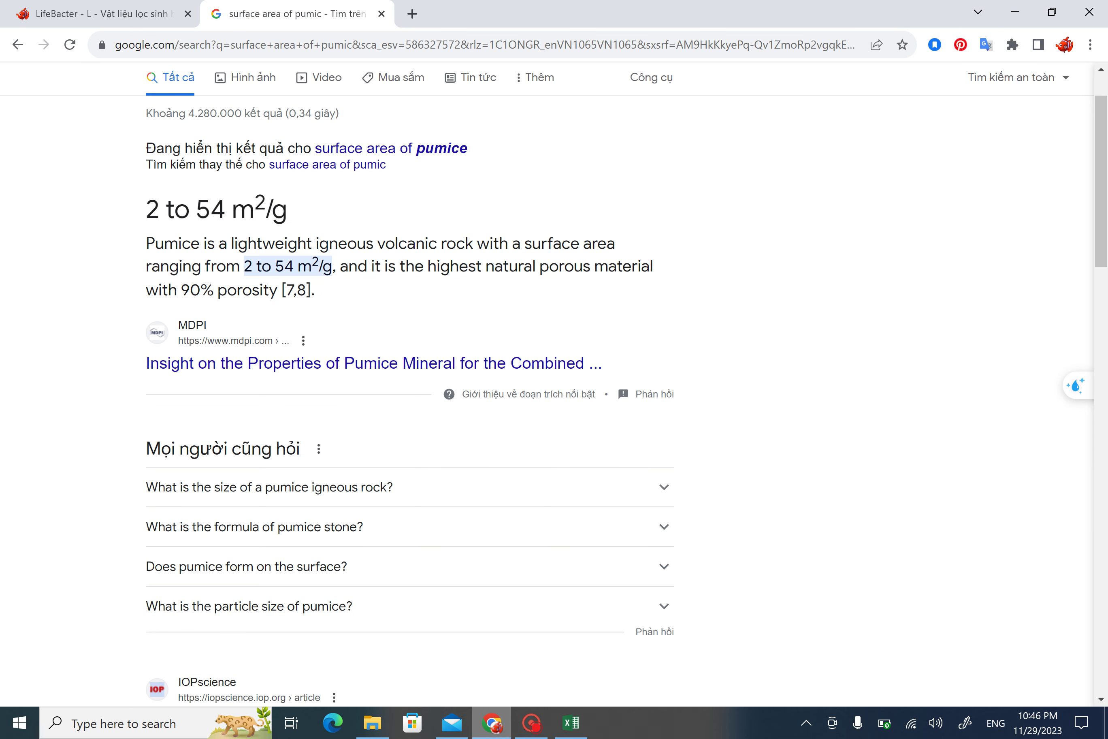
left_click(452, 723)
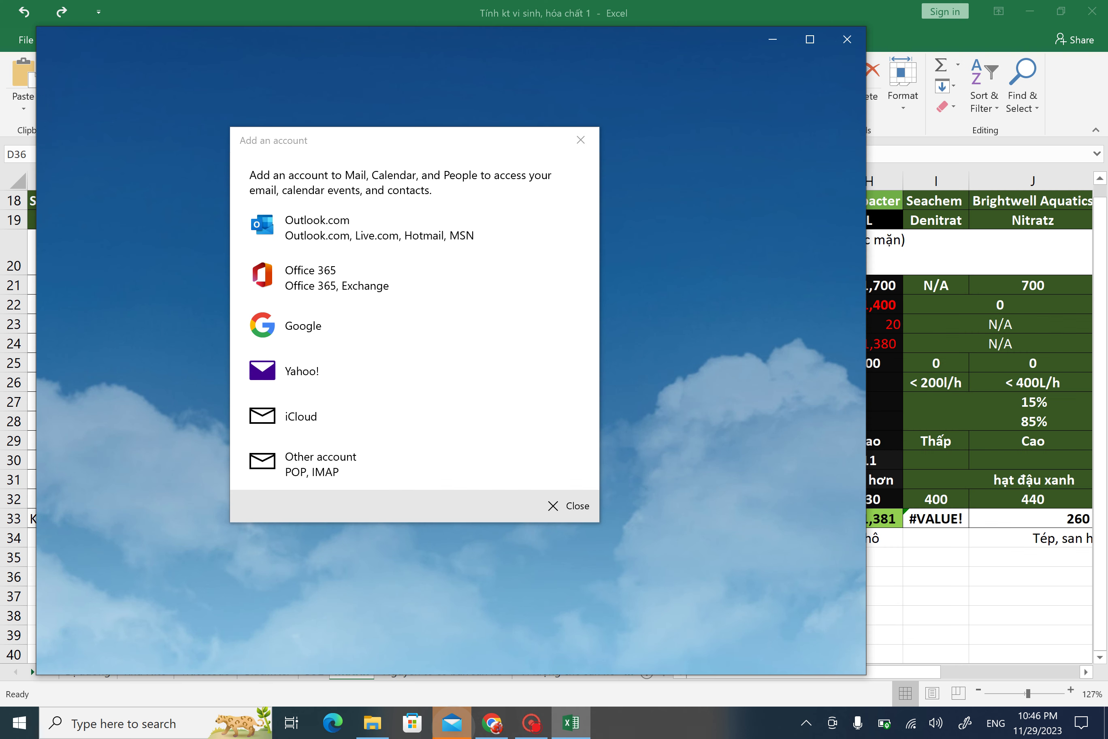
key("Escape")
left_click(847, 38)
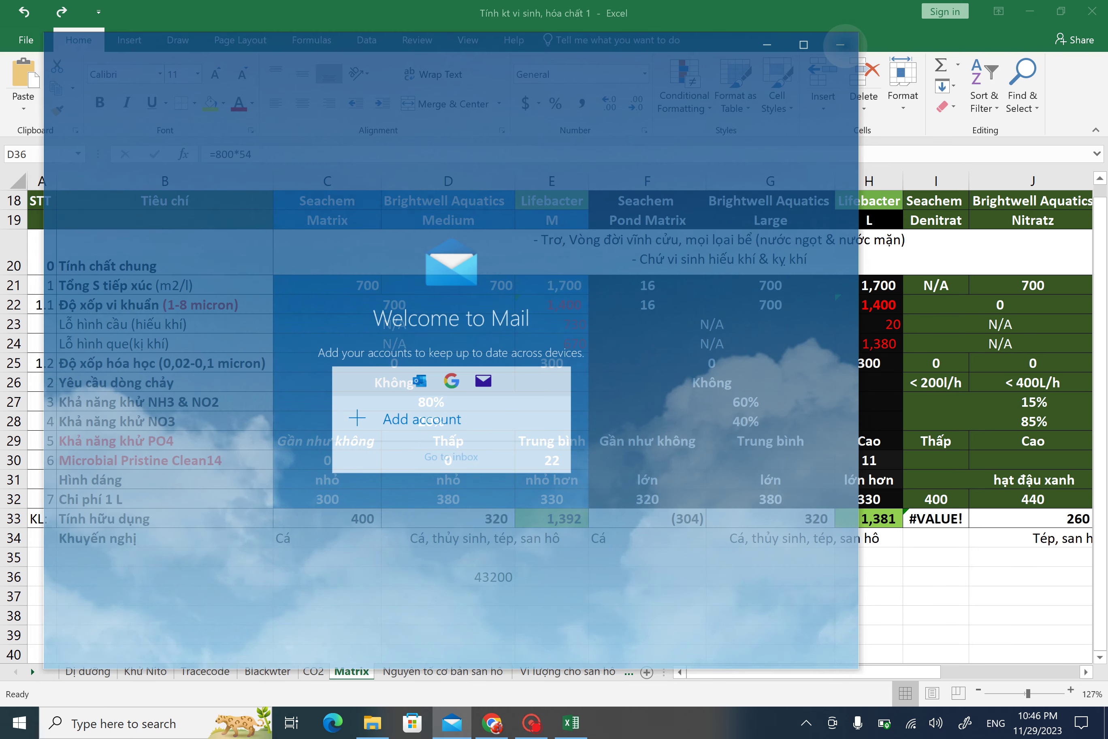
Step: Delete the =800*54 pumice calculation from cell D36
left_click(650, 329)
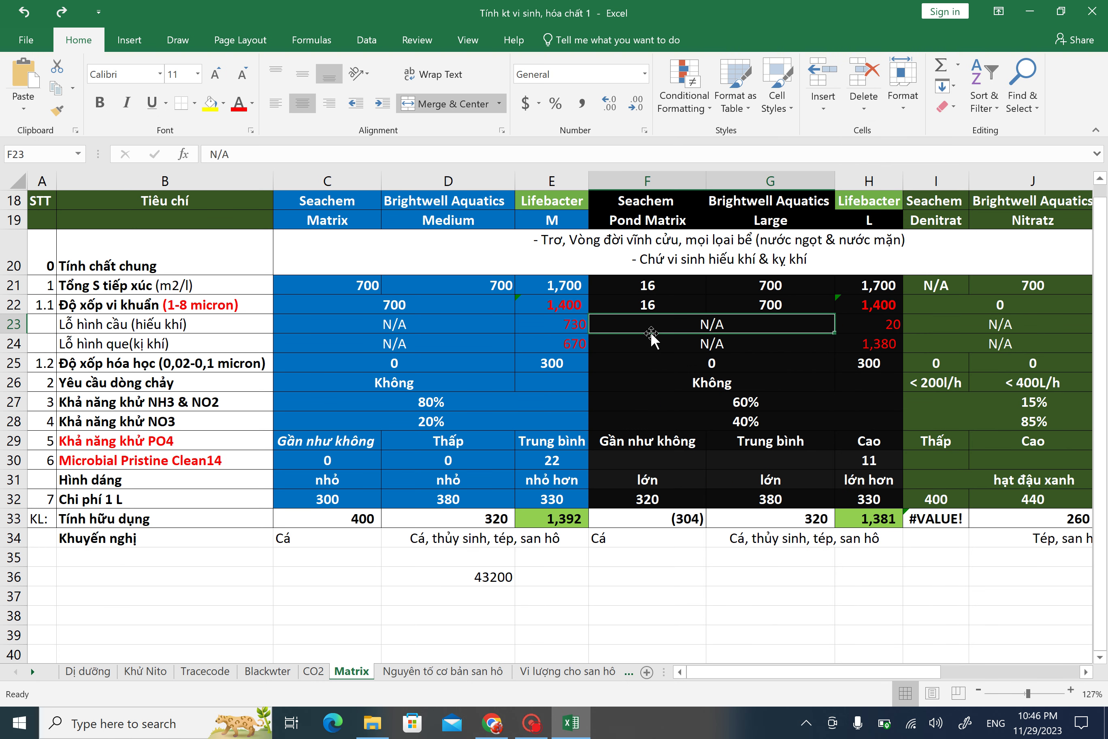
left_click(500, 577)
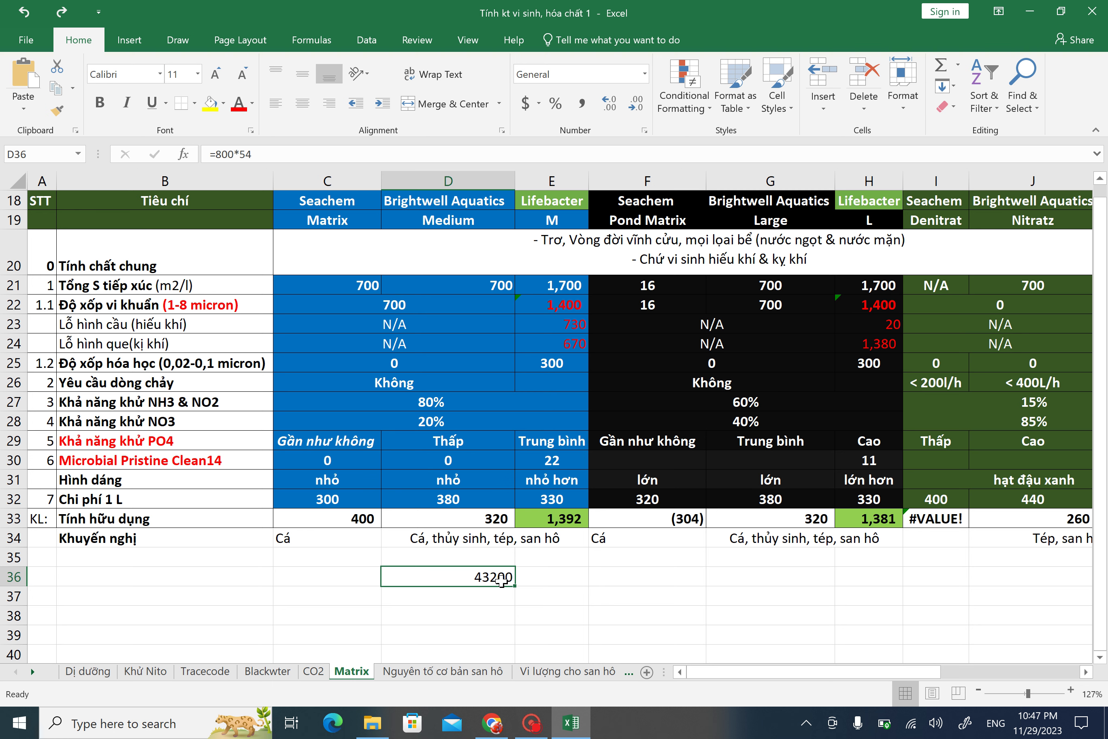
key("Delete")
left_click(656, 521)
Step: Compare the chemical porosity of Lifebacter M, Seachem Matrix and Brightwell Medium, and relate it to Seachem Matrix's PO4 removal rating
left_click(522, 369)
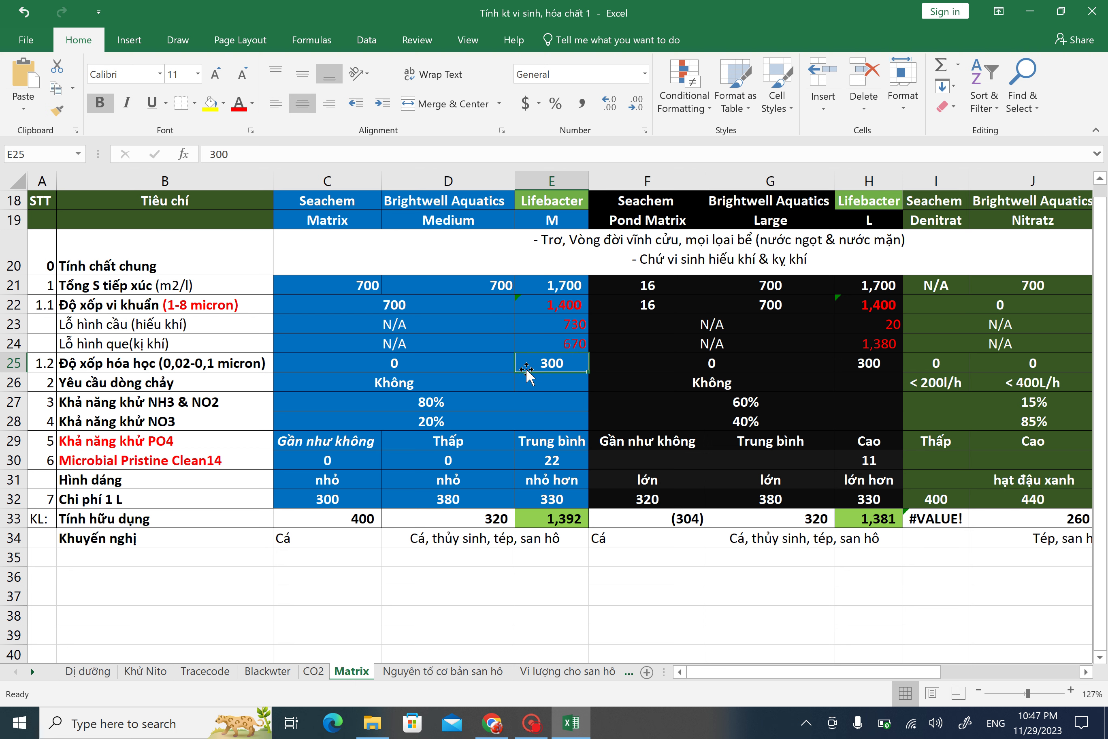
left_click(313, 447)
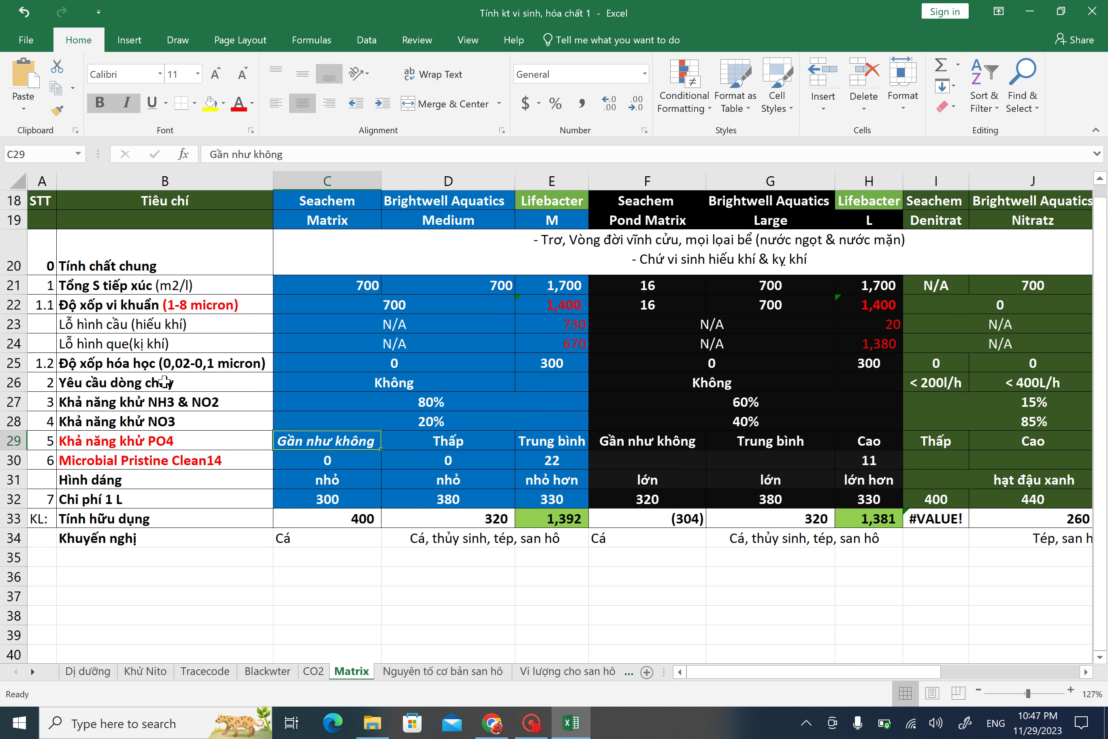
left_click(382, 366)
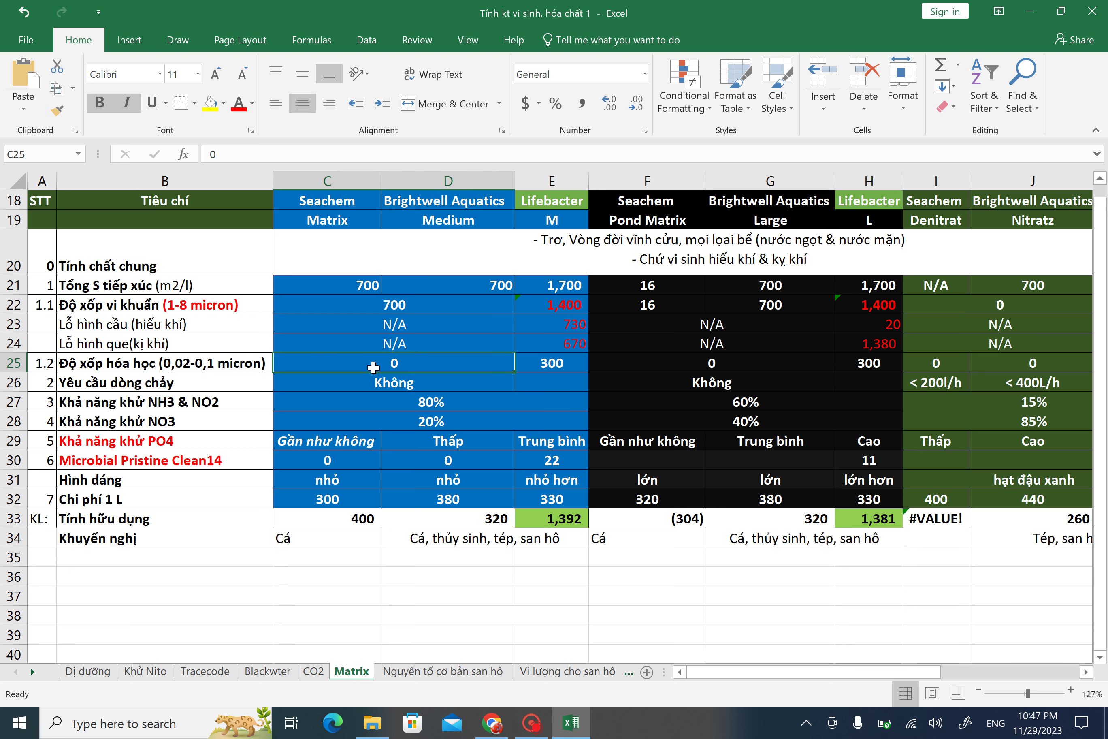
left_click(142, 367)
left_click(392, 366)
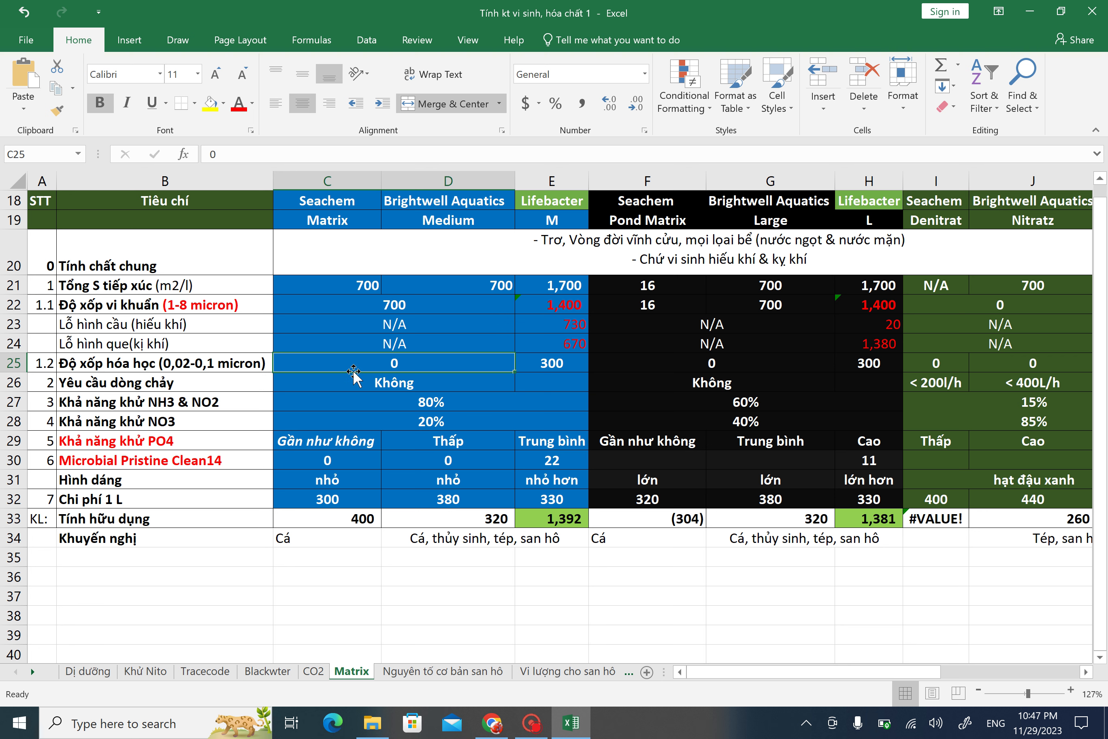
left_click(314, 445)
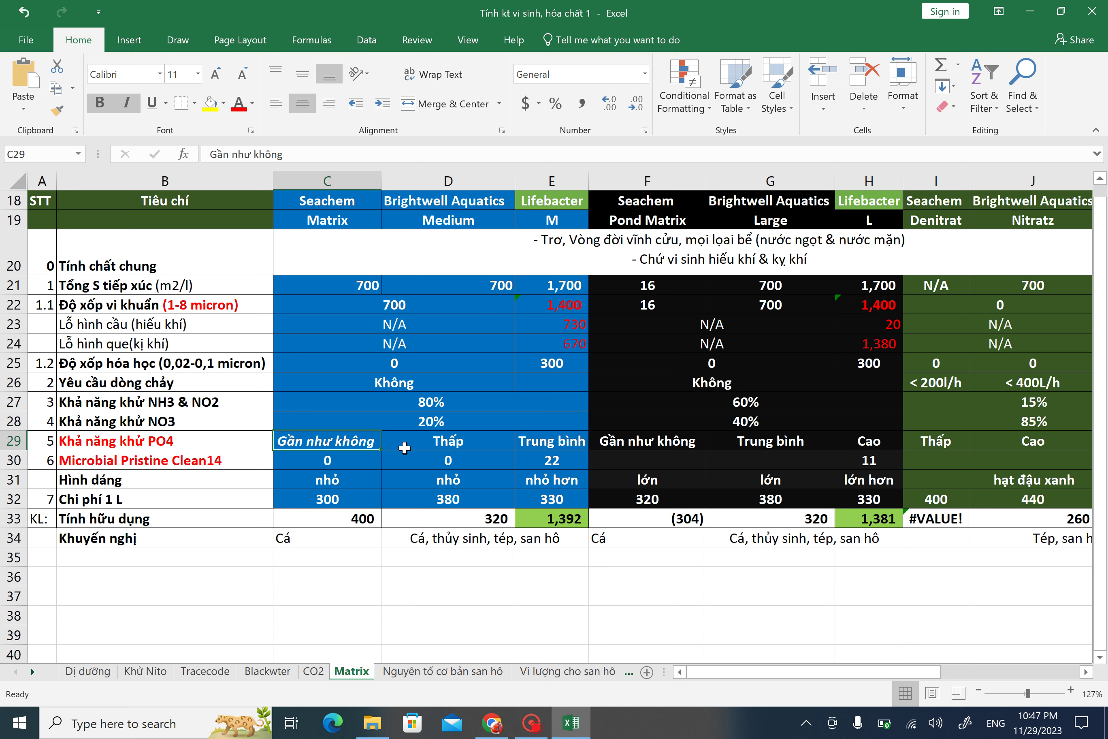
Step: Check Lifebacter M's bacterial porosity and PO4 removal rating against the Brightwell Medium column and Seachem Matrix's PO4 rating
left_click(557, 305)
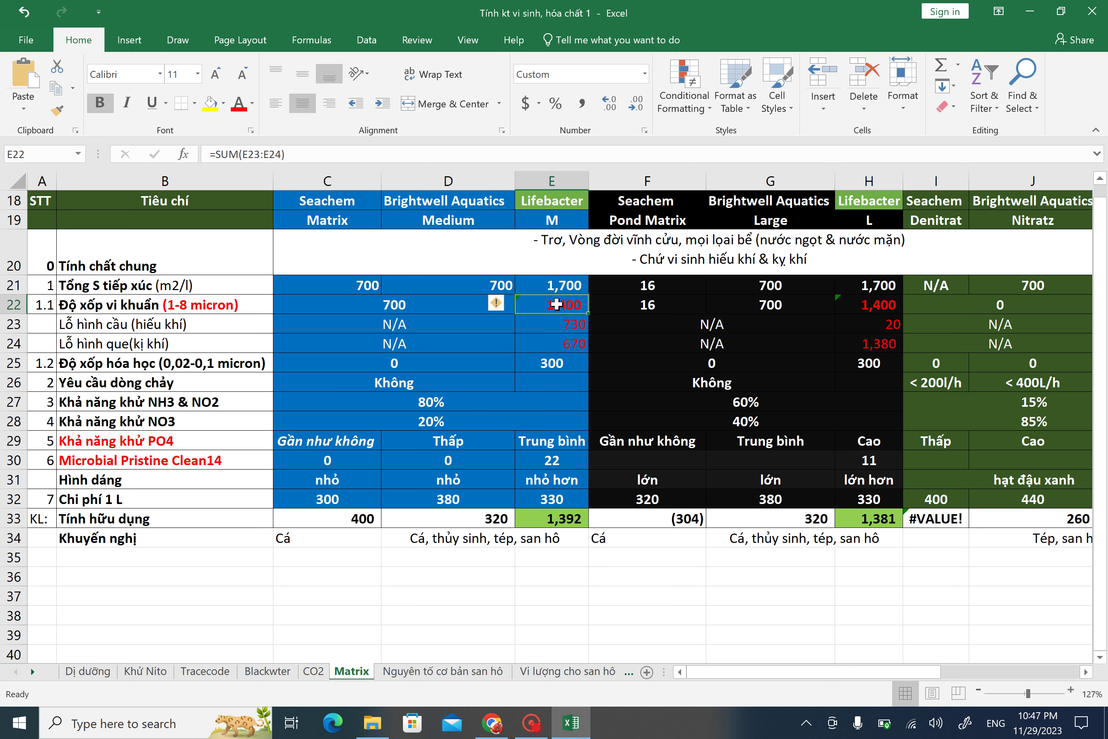
left_click(559, 438)
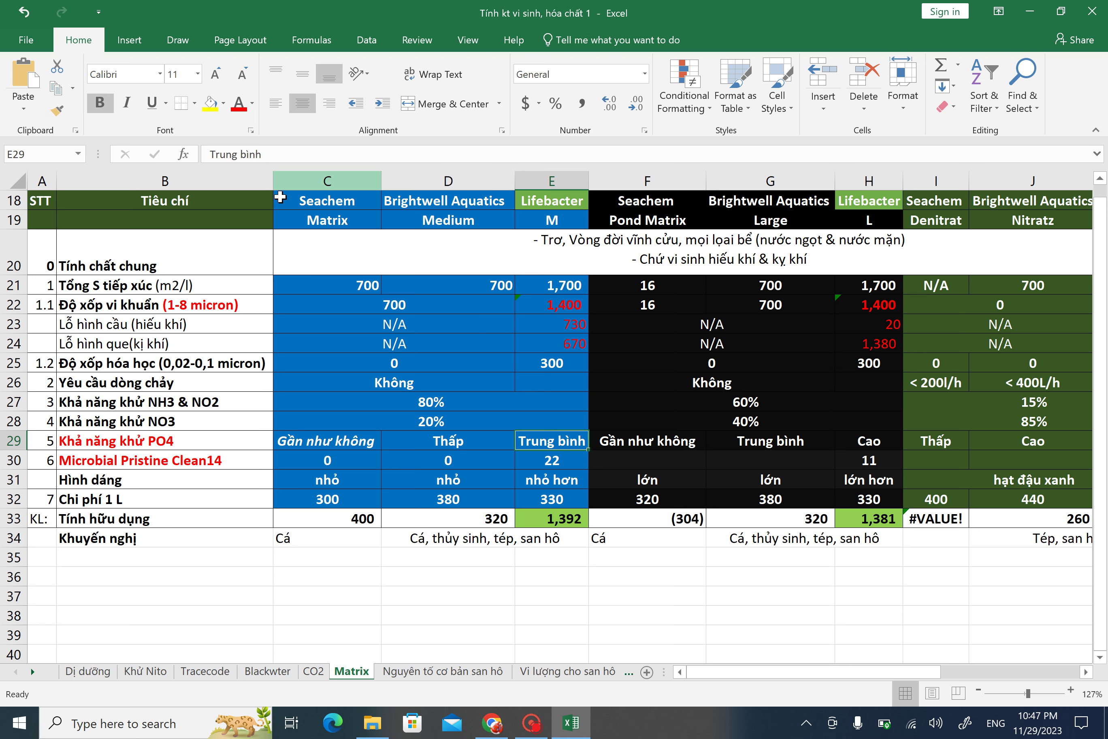
left_click(439, 180)
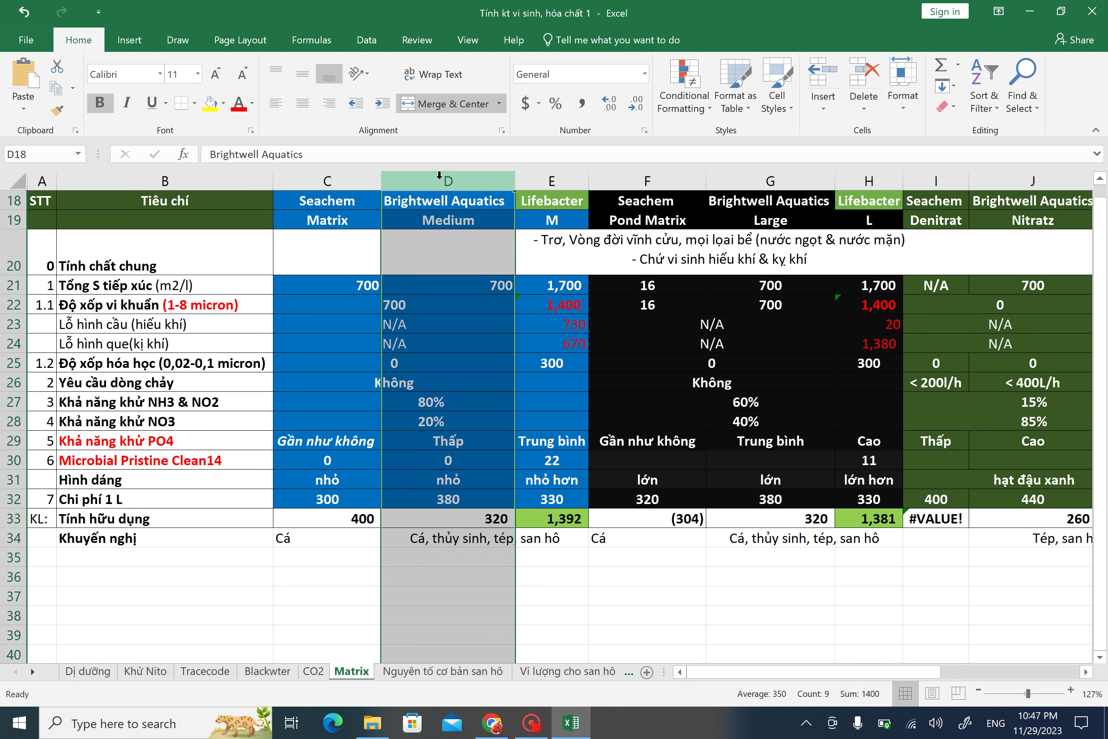
left_click(344, 441)
Step: Compare the shape entries of Seachem Matrix, Brightwell Medium and Lifebacter M, then inspect Seachem Matrix's usefulness formula in C33
left_click(91, 483)
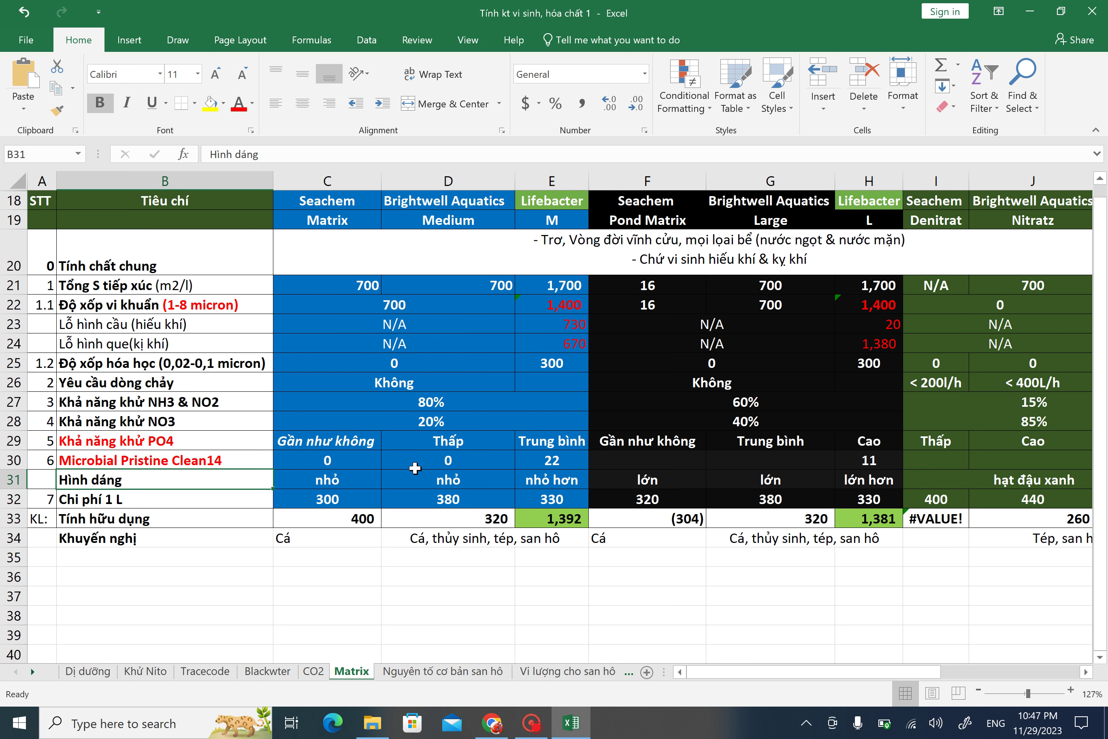
left_click(370, 483)
left_click(448, 481)
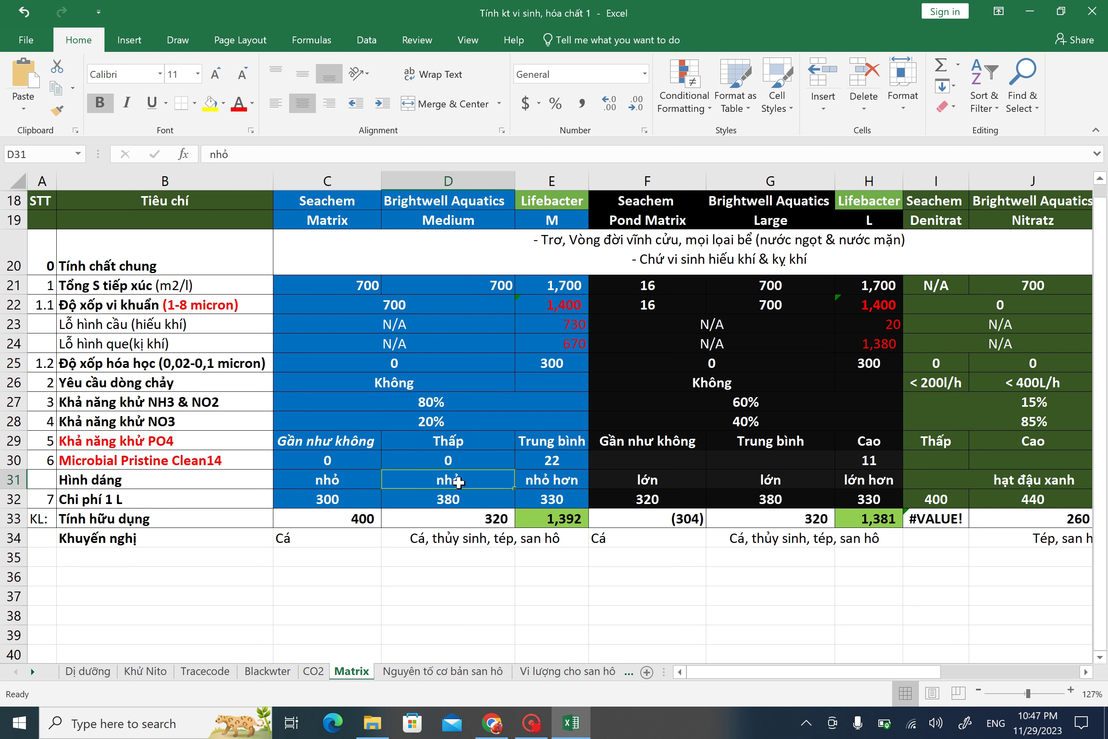
left_click(559, 476)
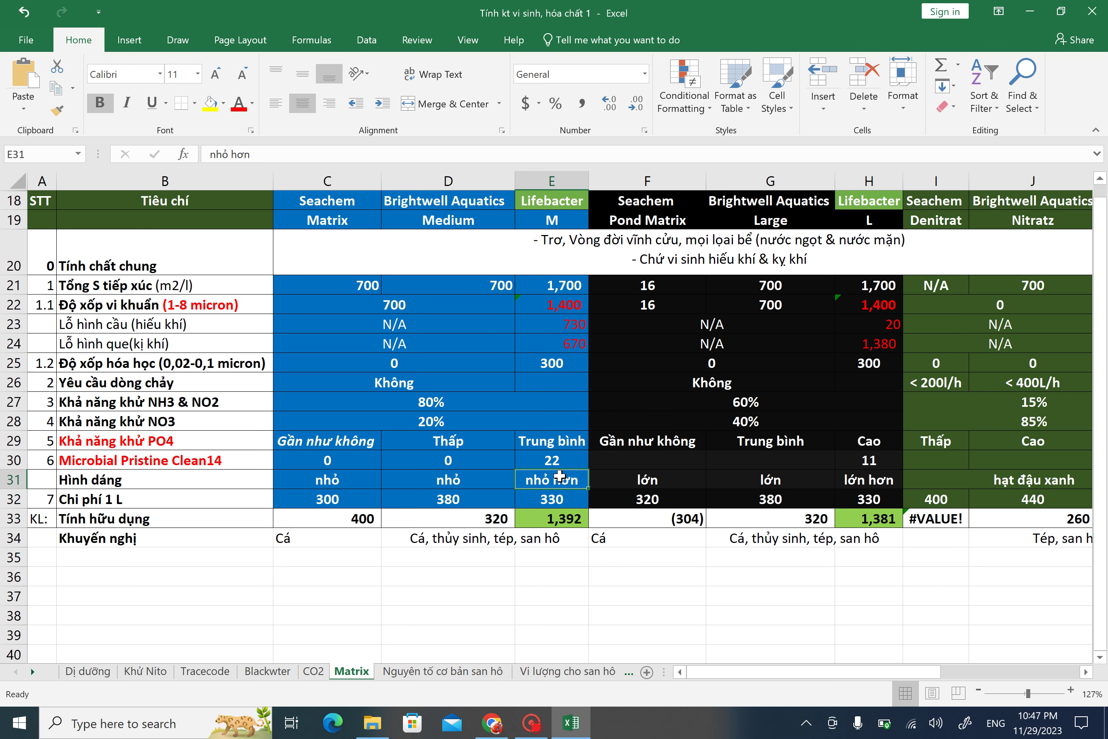
left_click(285, 527)
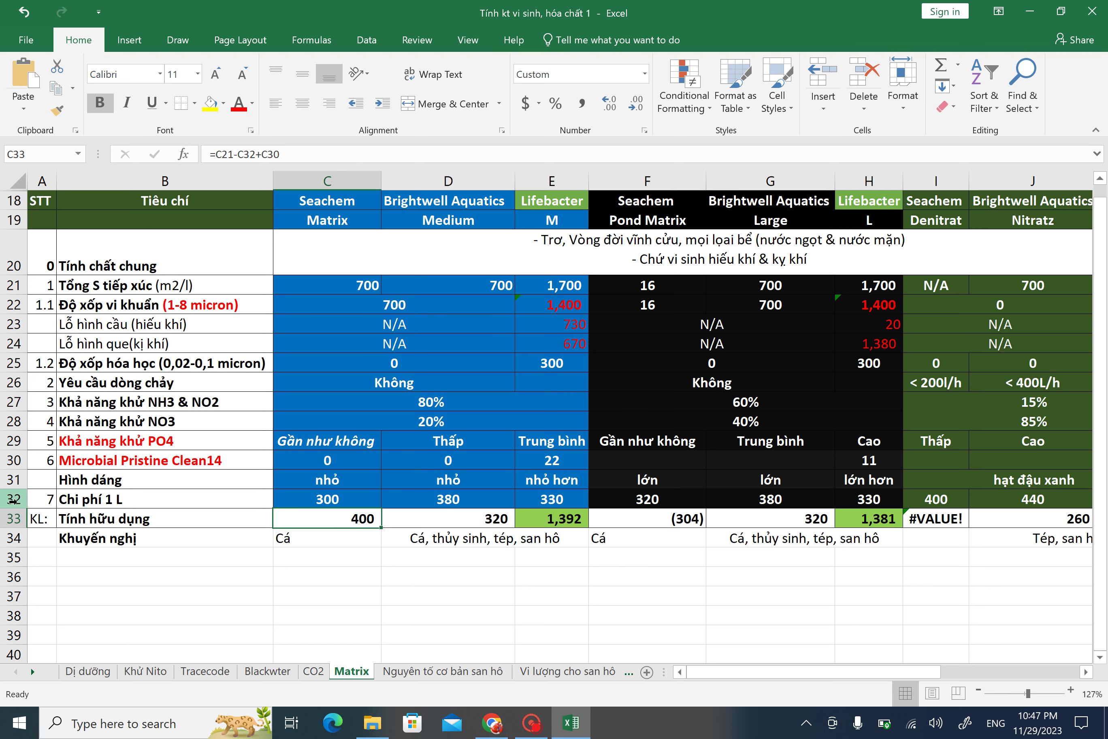
Step: Compare the Pond Matrix, Brightwell Large and Lifebacter L columns with the Matrix, Medium and Lifebacter M columns, ending on G21
left_click(794, 287)
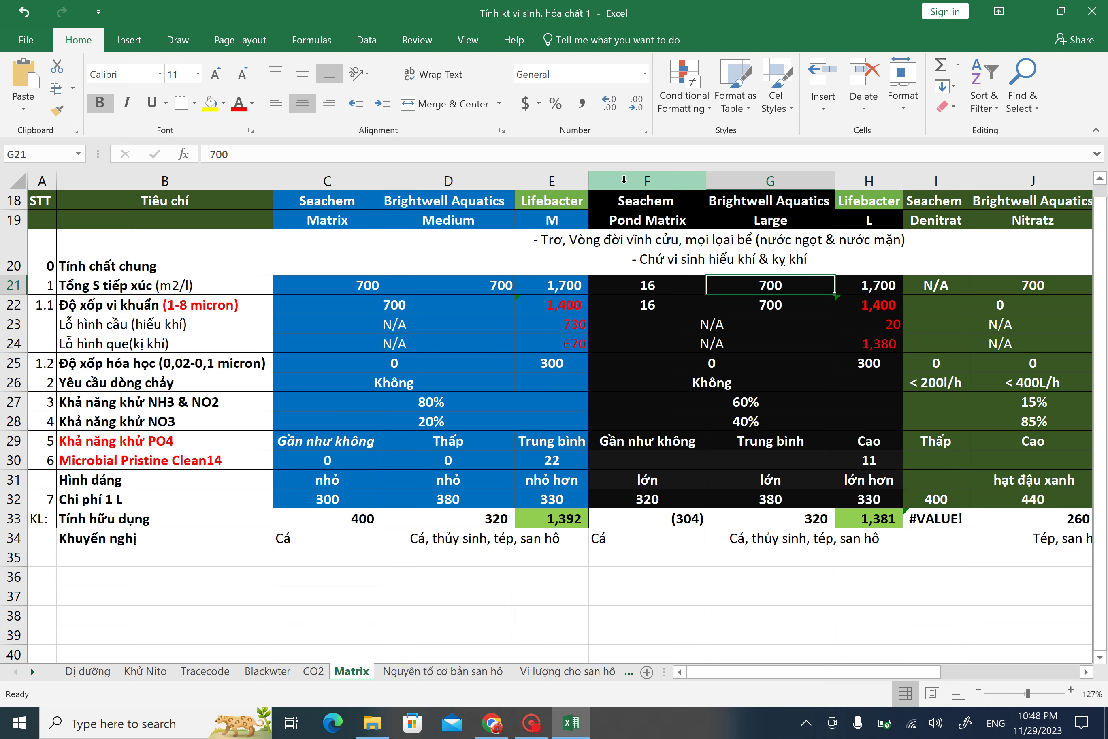
scroll(630, 181, "right", 1)
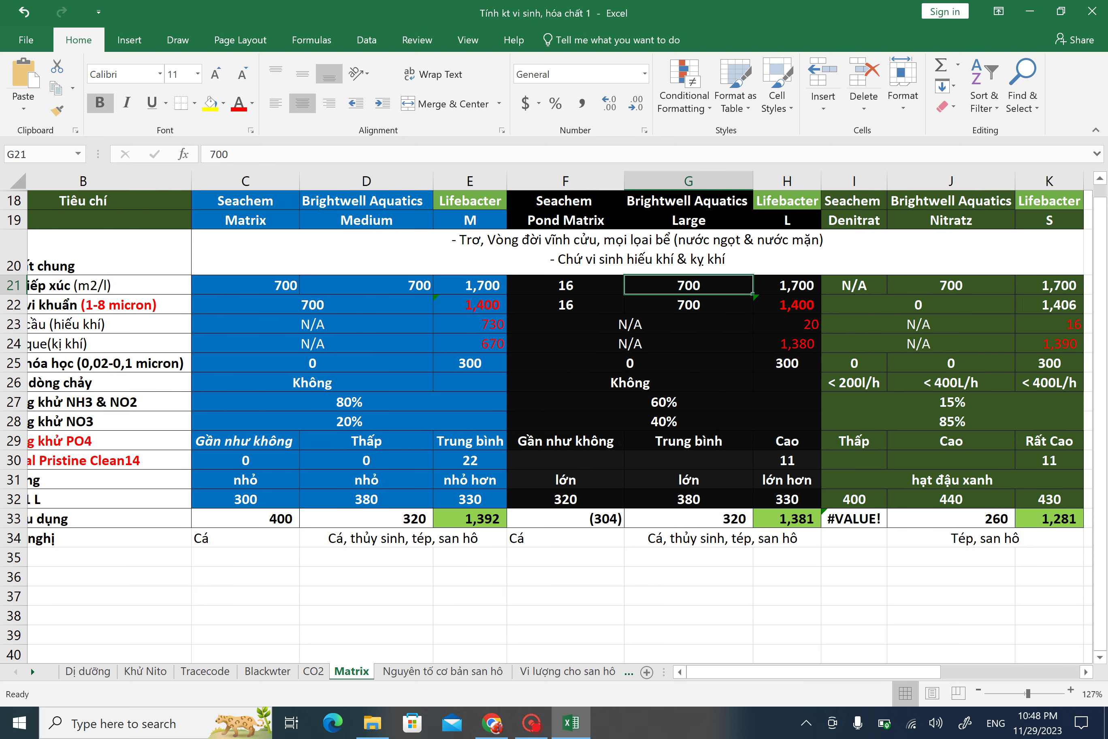
left_click_drag(667, 176, 839, 180)
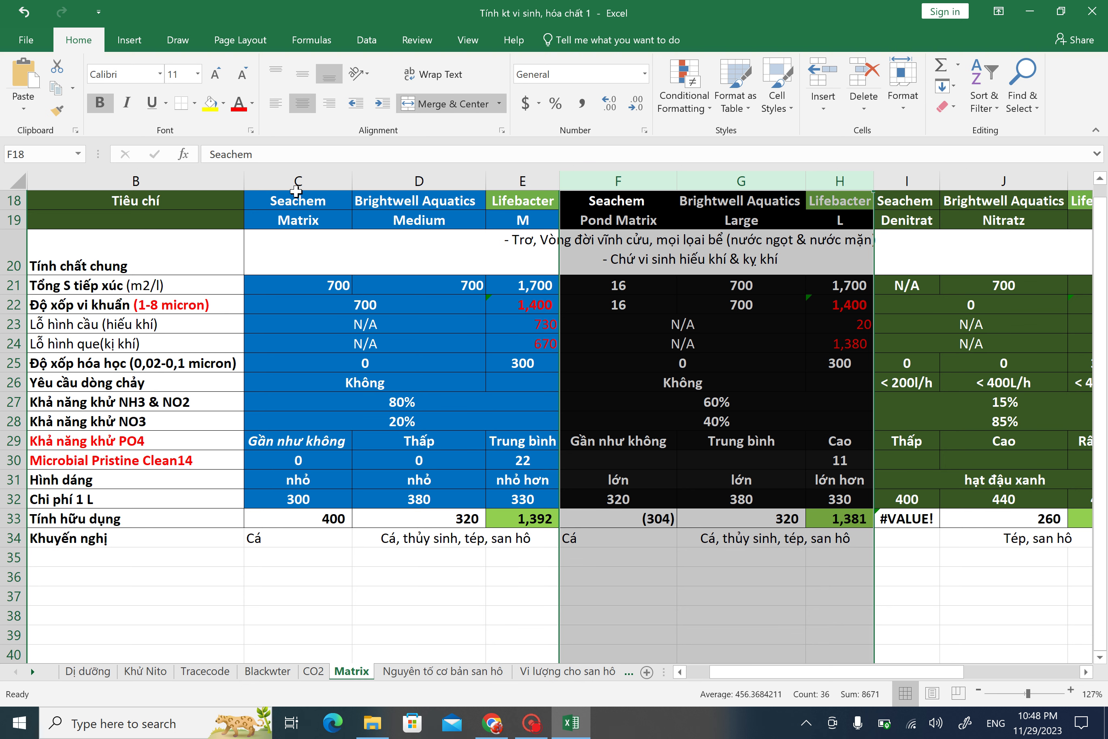
left_click_drag(295, 187, 538, 193)
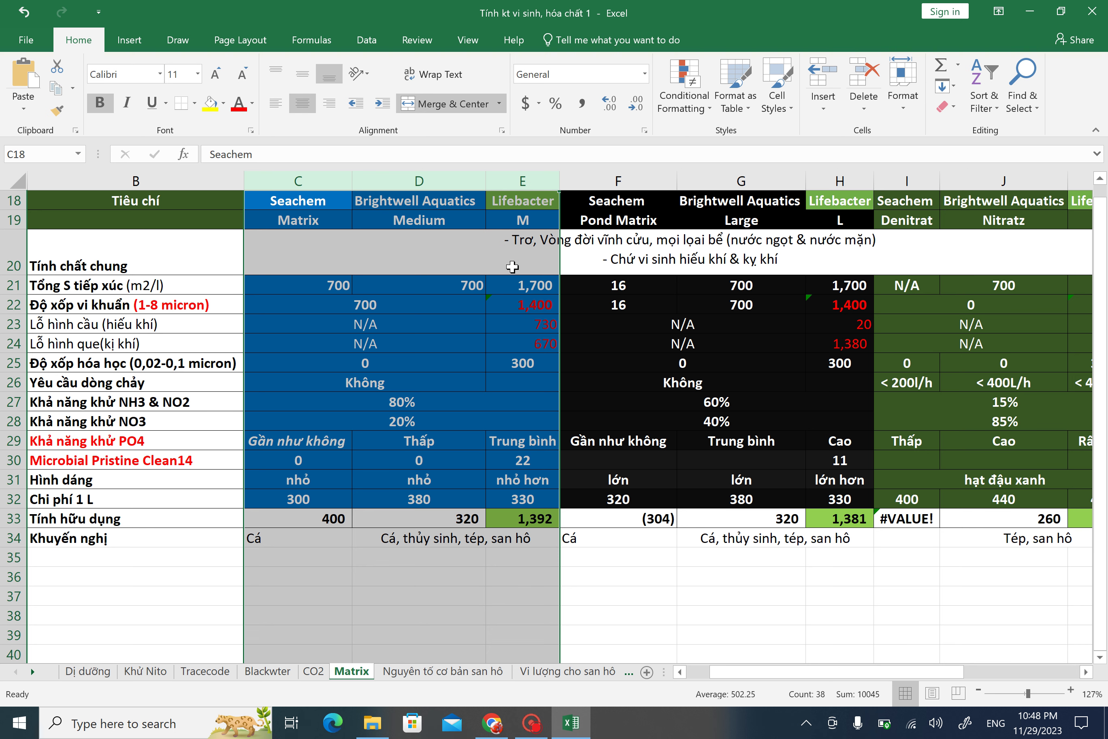
left_click(708, 292)
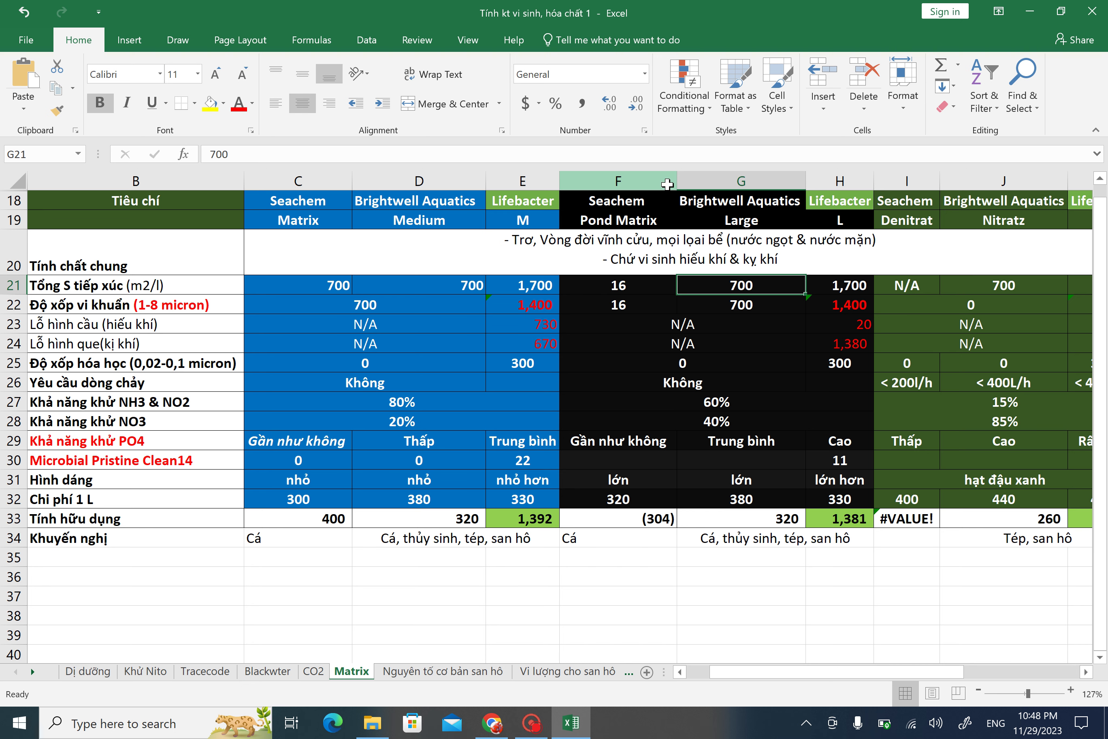
Step: Review the Pond Matrix, Brightwell Large and Lifebacter L columns, checking the chemical porosity in F25 and Brightwell Large's bacterial porosity in G22
left_click_drag(595, 181, 821, 179)
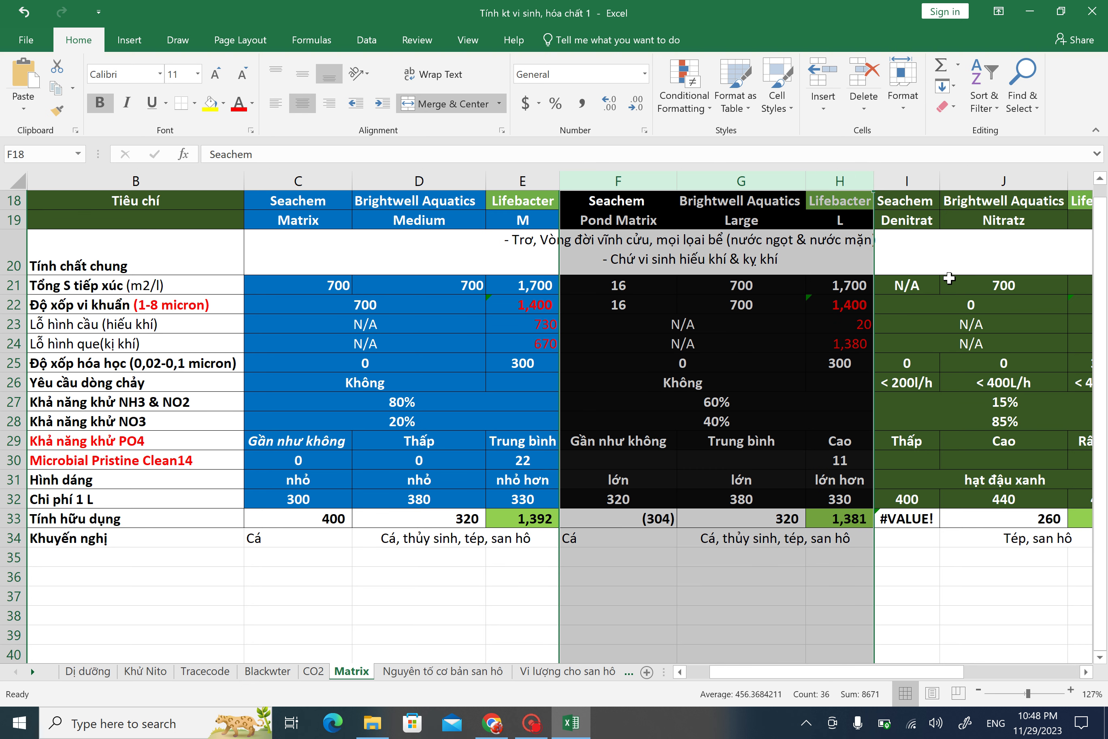
left_click(737, 359)
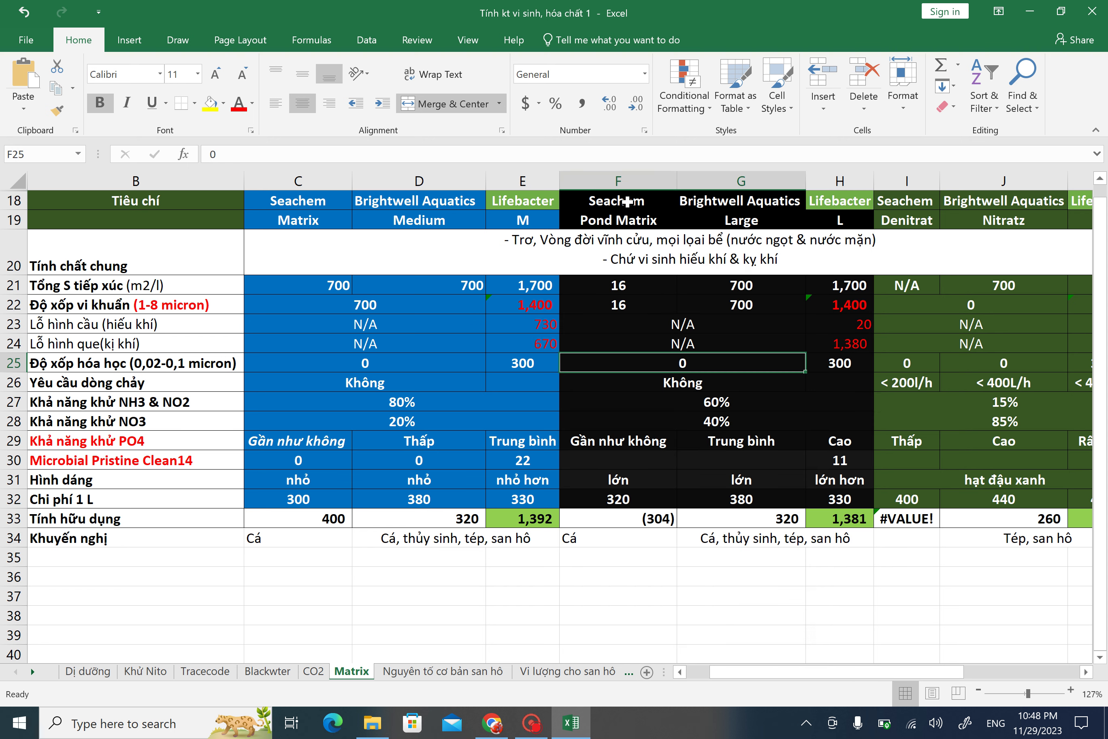
left_click_drag(592, 186, 832, 207)
left_click(769, 309)
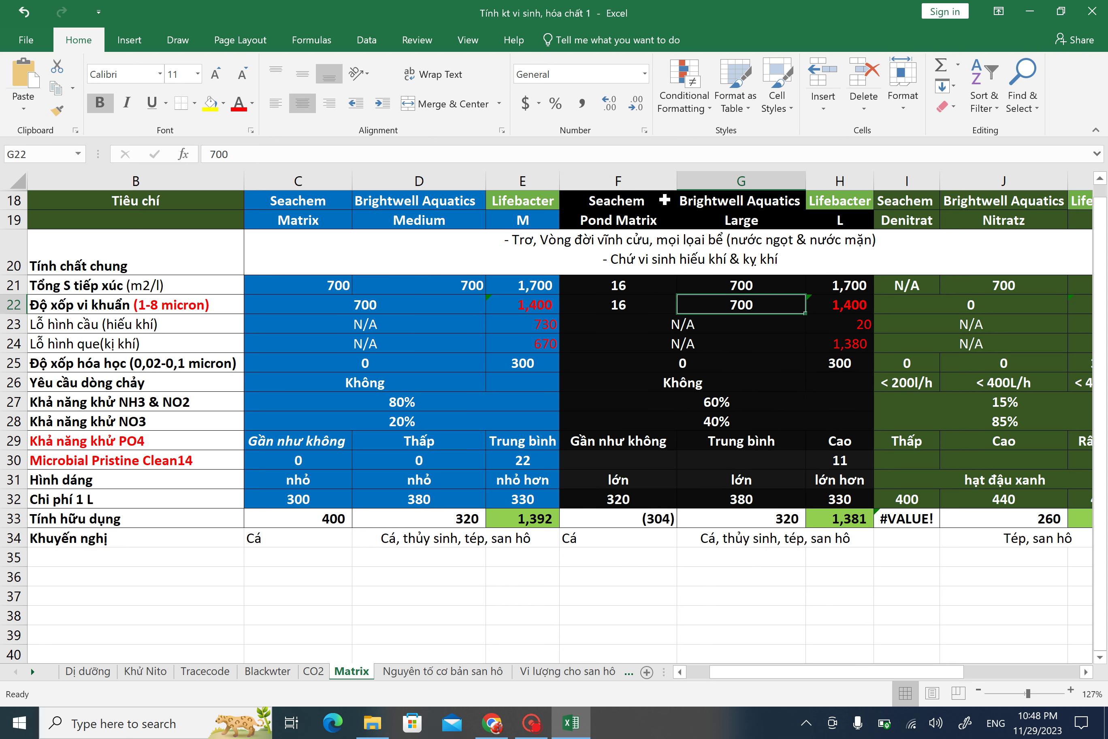
Step: Check the Pond Matrix, Large and L names in row 19 against their NH3 & NO2 and NO3 removal rates in rows 27 and 28
left_click(615, 218)
left_click(747, 221)
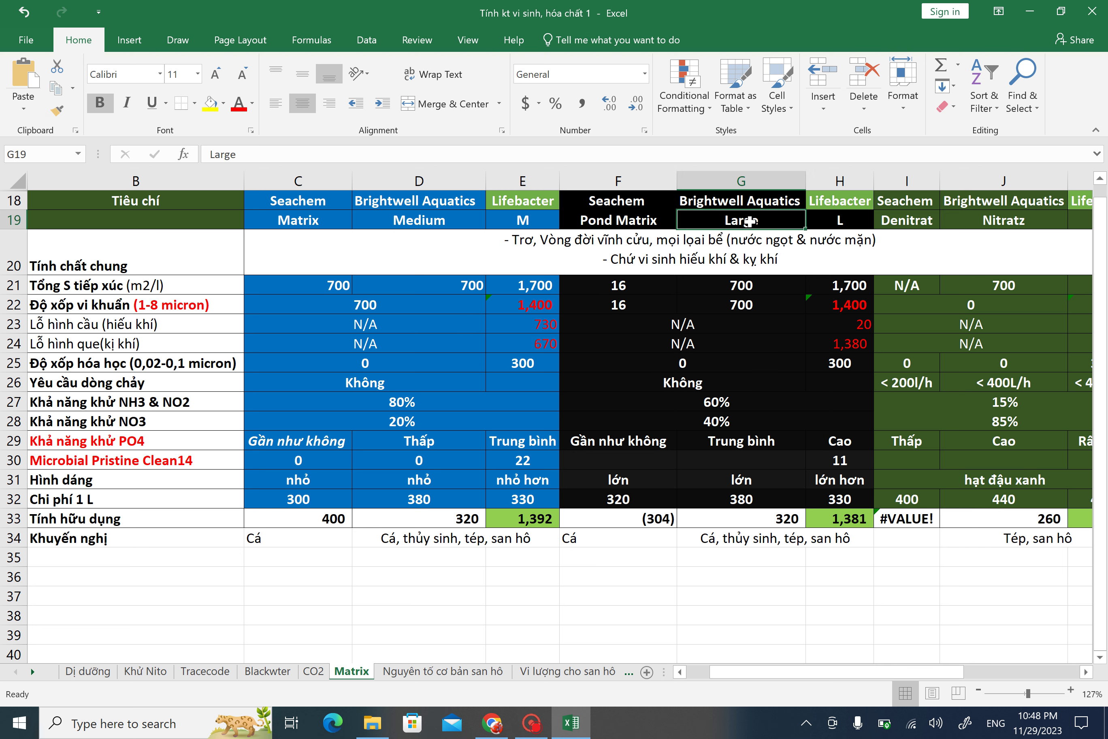
left_click(853, 222)
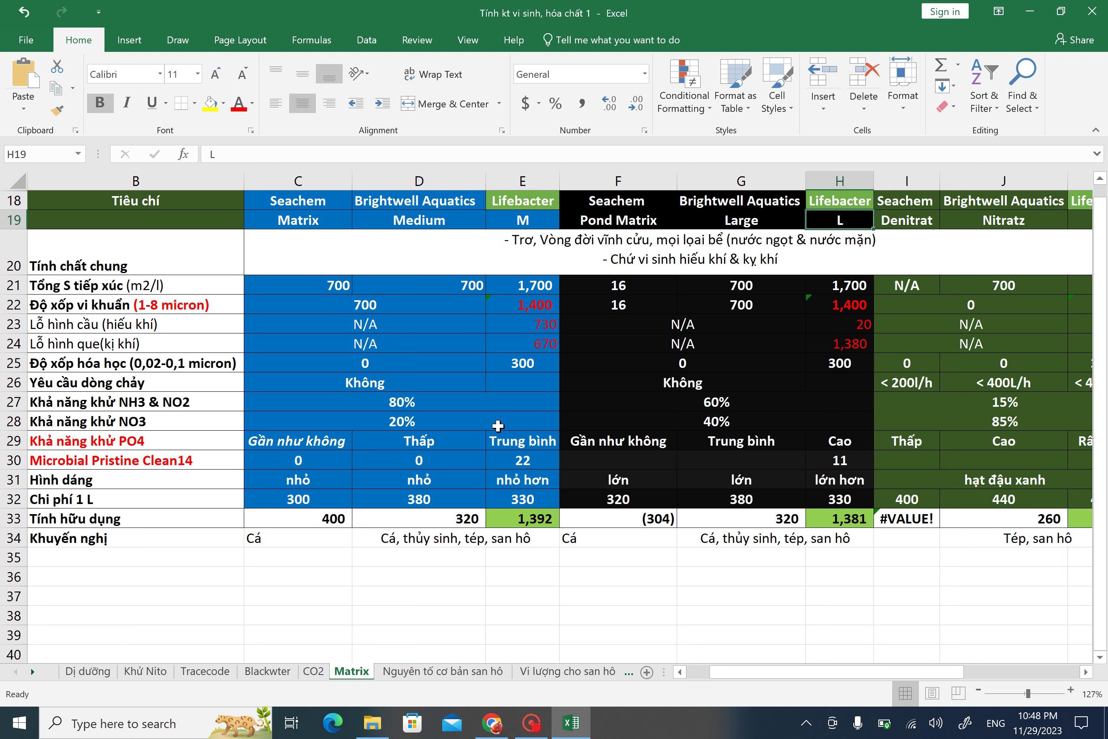
left_click_drag(4, 401, 11, 421)
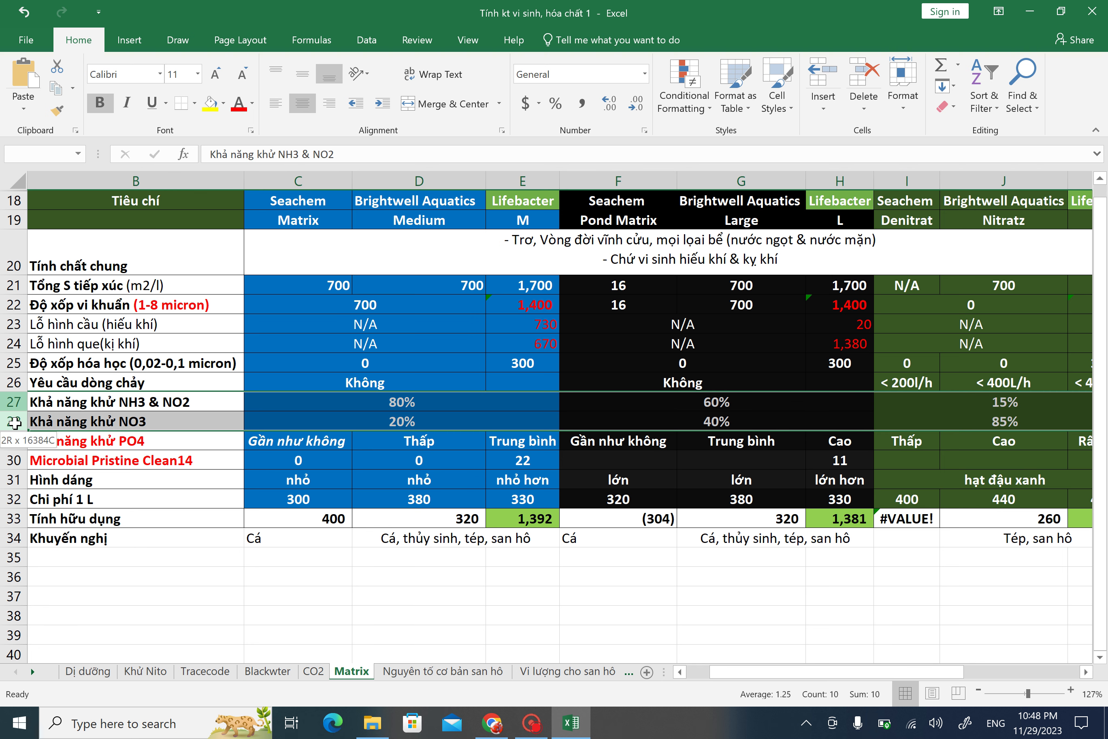
left_click(716, 402)
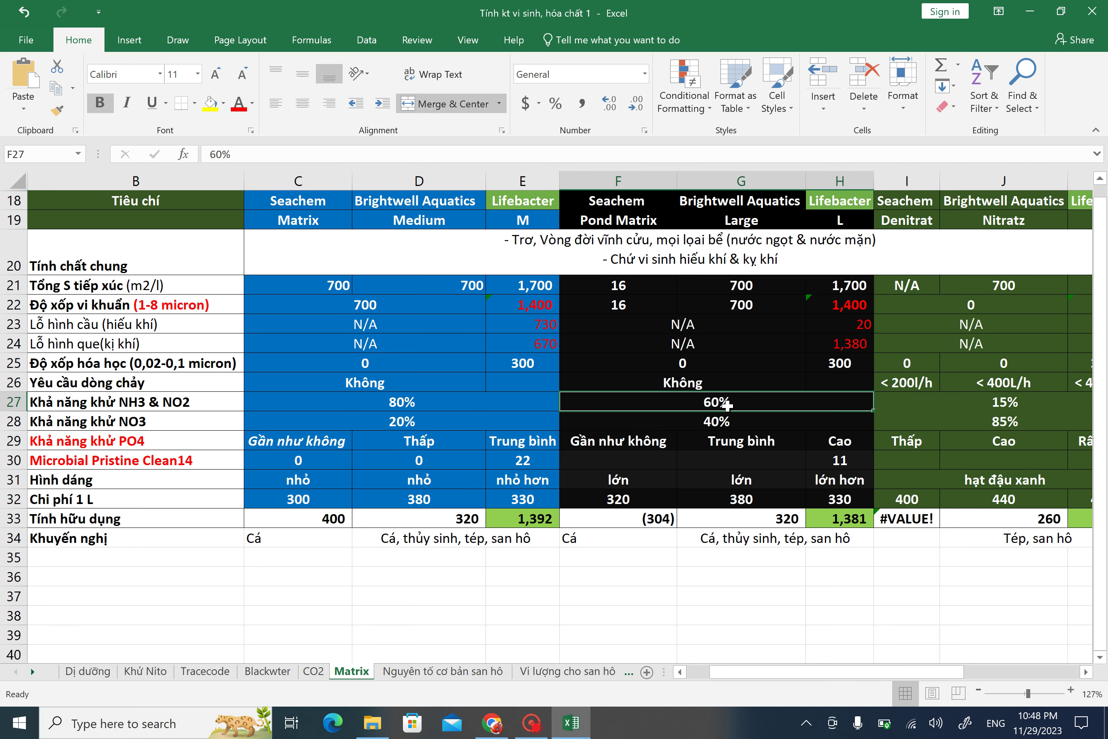
Step: Compare the total contact surface of Seachem Pond Matrix in F21 with that of Brightwell Large in G21
left_click(620, 287)
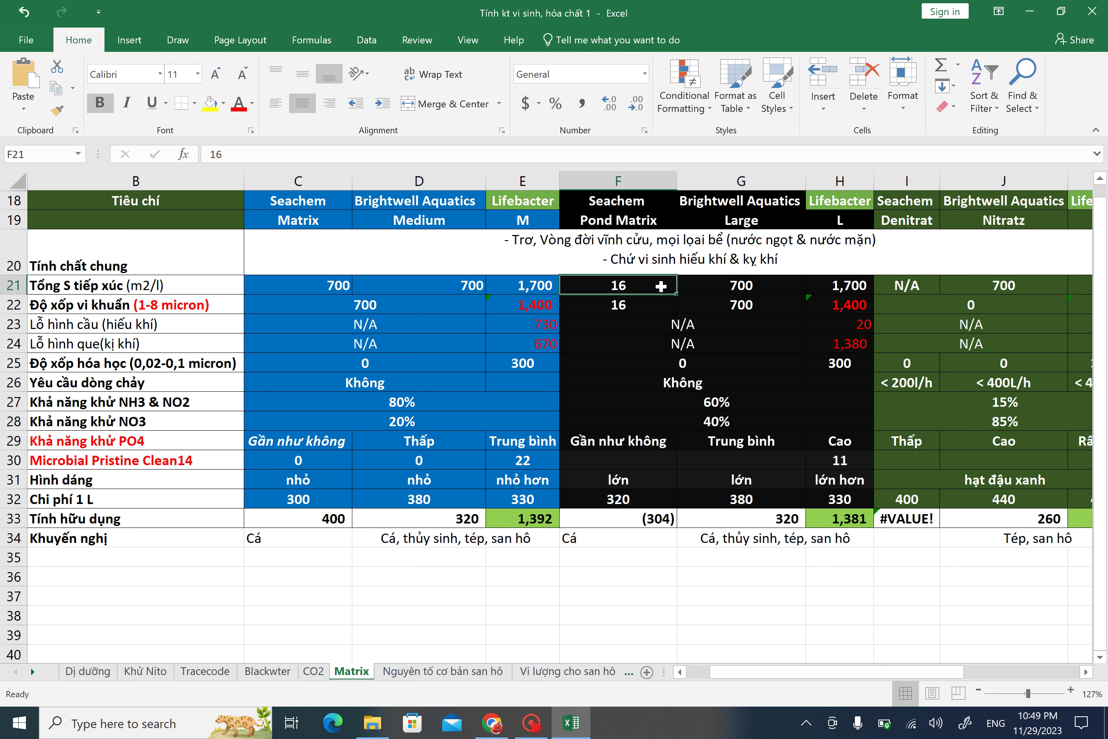
left_click(746, 289)
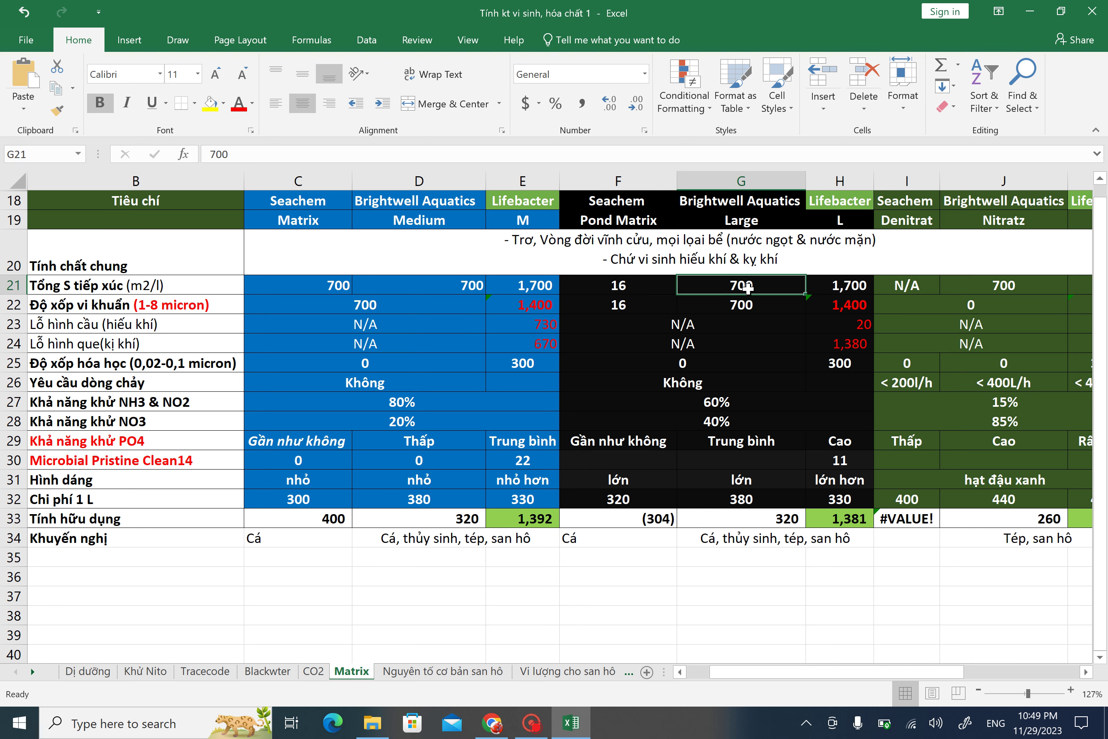
left_click(646, 301)
left_click(746, 286)
key("Return")
left_click(742, 285)
left_click(730, 177)
left_click(757, 292)
left_click(603, 286)
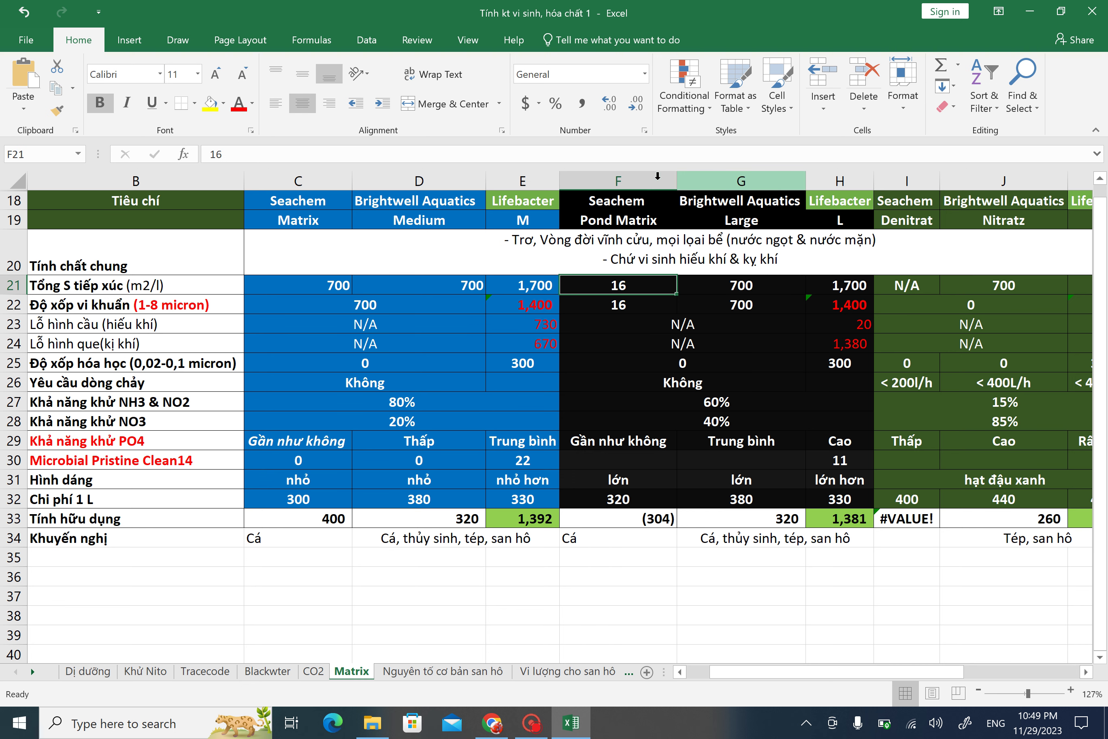
Step: Compare the Pond Matrix and Brightwell Large columns, relating Brightwell Large's PO4 removal rating in G29 to its bacterial porosity in G22
left_click(624, 180)
left_click(763, 185)
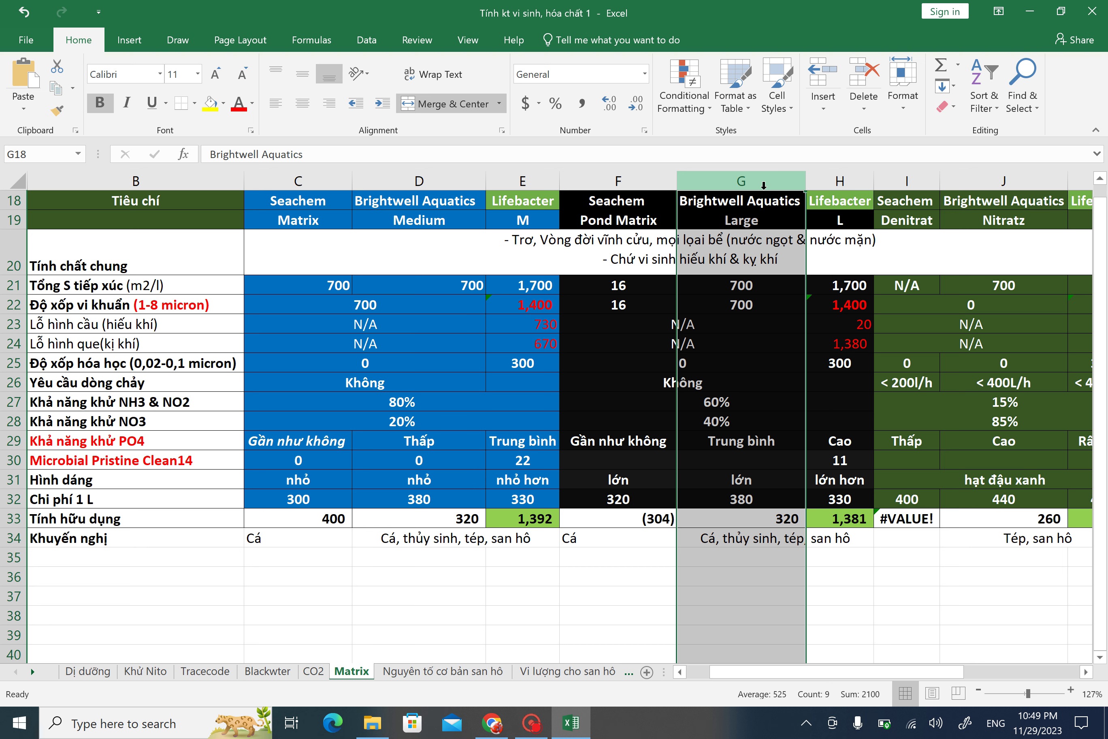
left_click(746, 445)
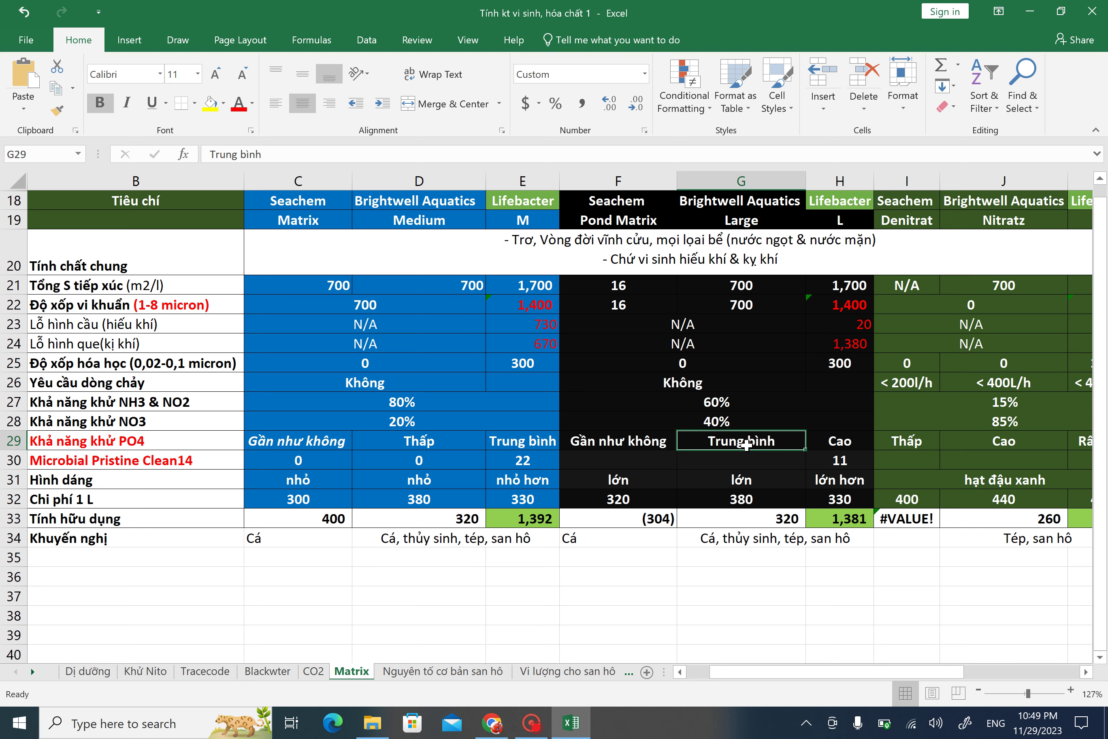
left_click(748, 299)
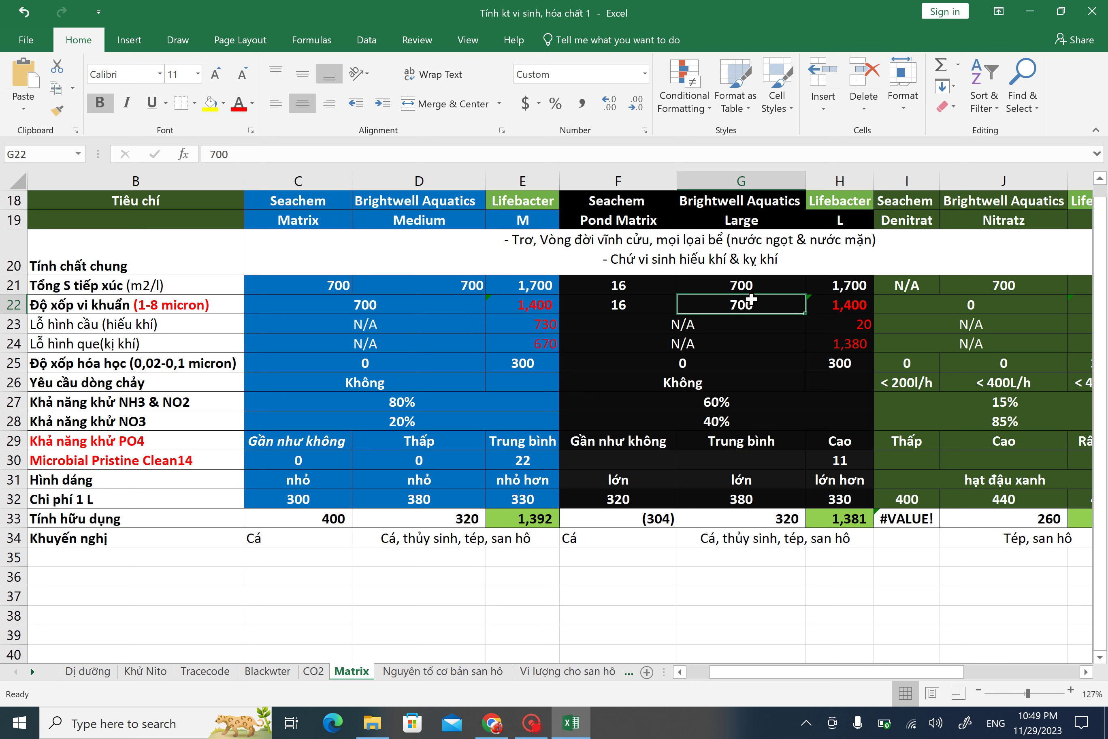
Step: Inspect Lifebacter L's bacterial porosity formula in H22 and its rod-shaped pore value, along with the spherical and rod-shaped pore rows 23 and 24
left_click(850, 181)
left_click(852, 303)
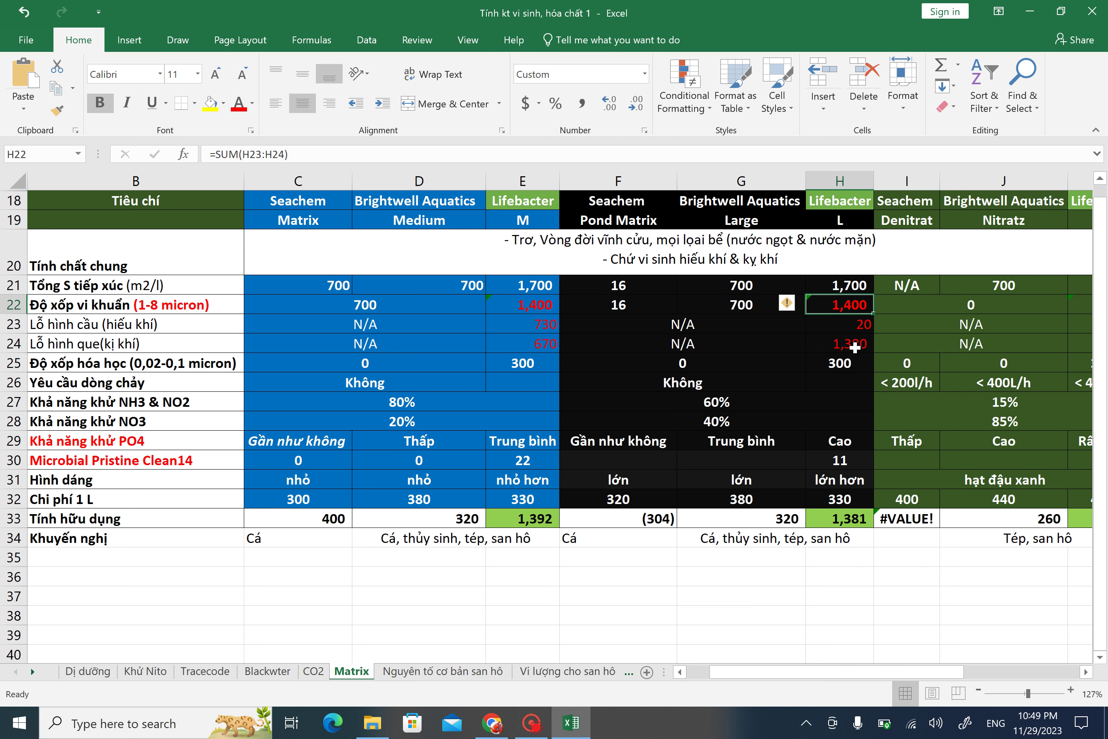
left_click(849, 344)
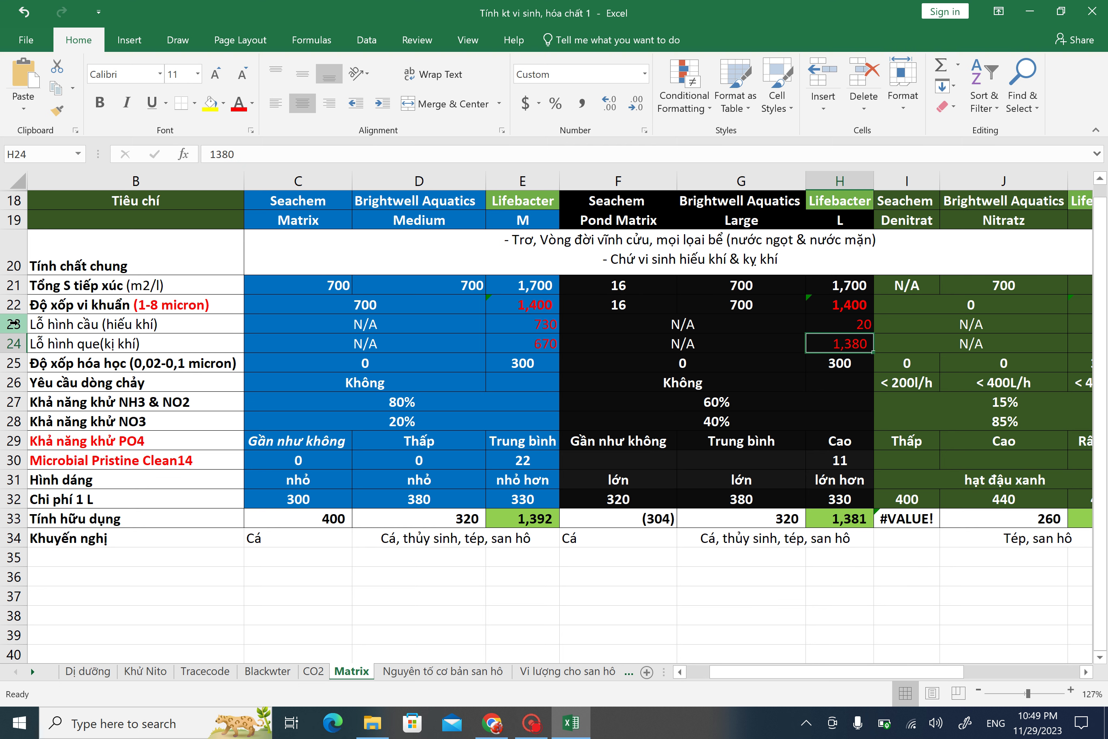
left_click_drag(14, 324, 16, 343)
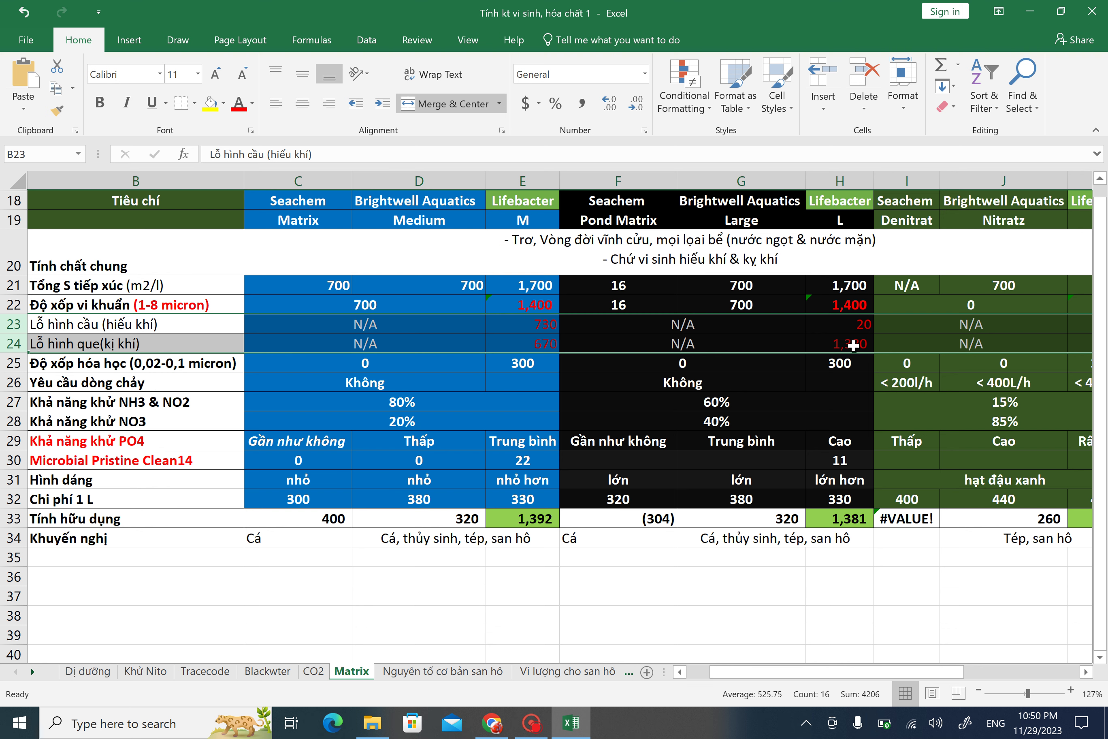
Step: Check the NH3 & NO2 and NO3 removal rates of the Pond Matrix, Large and L group, then review the general properties shared by columns C to H
left_click(728, 404)
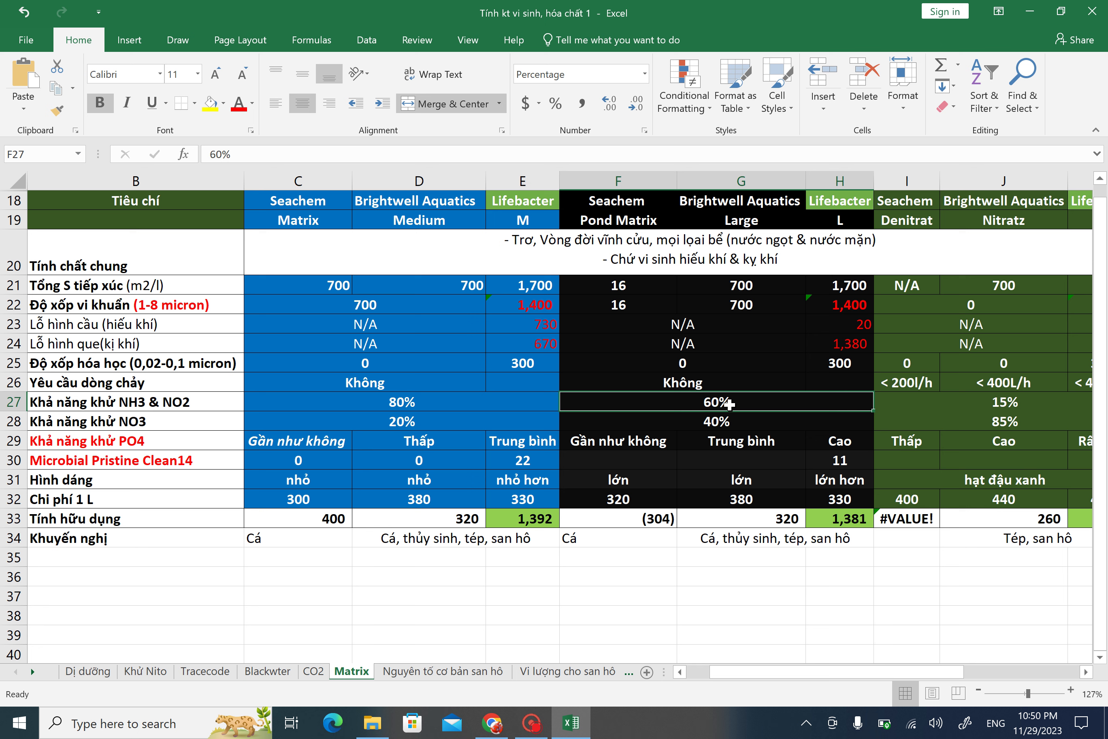
left_click(707, 425)
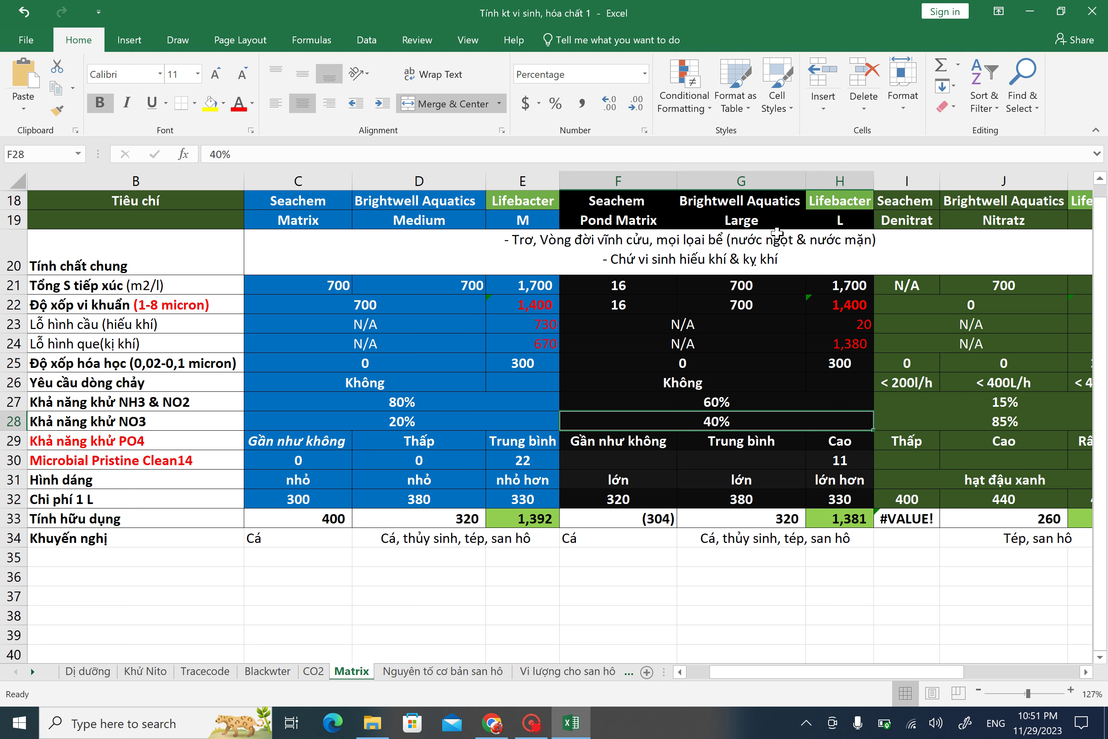
left_click(586, 181)
left_click_drag(586, 181, 813, 174)
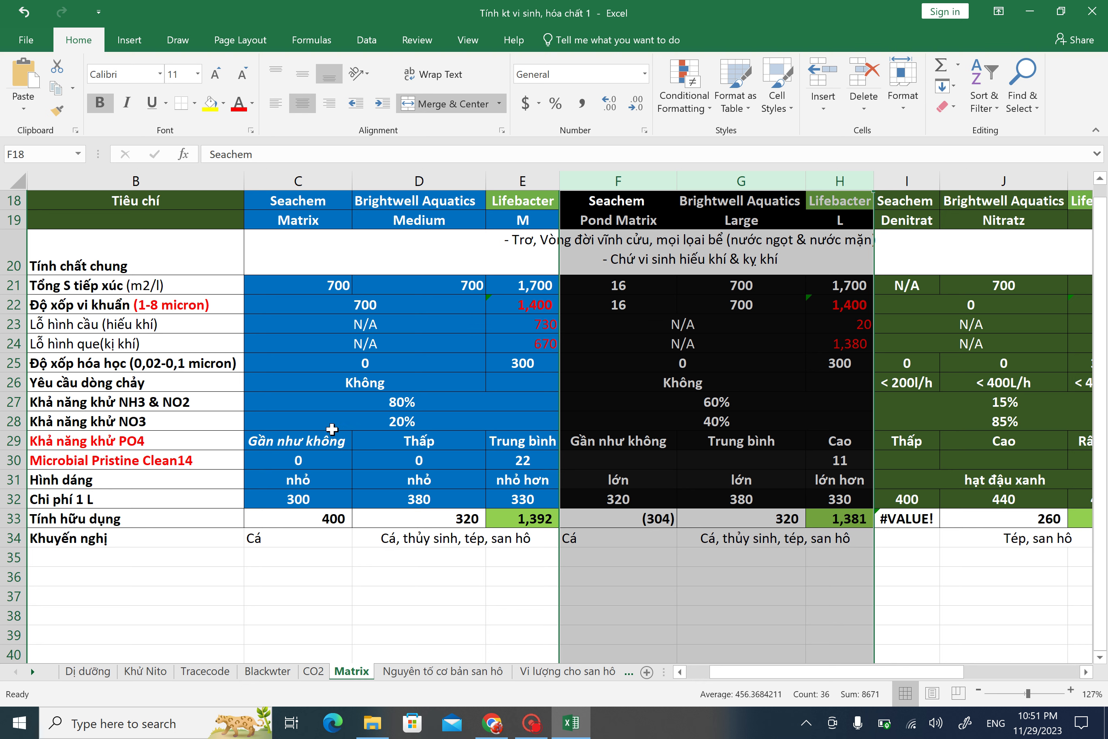
left_click(577, 457)
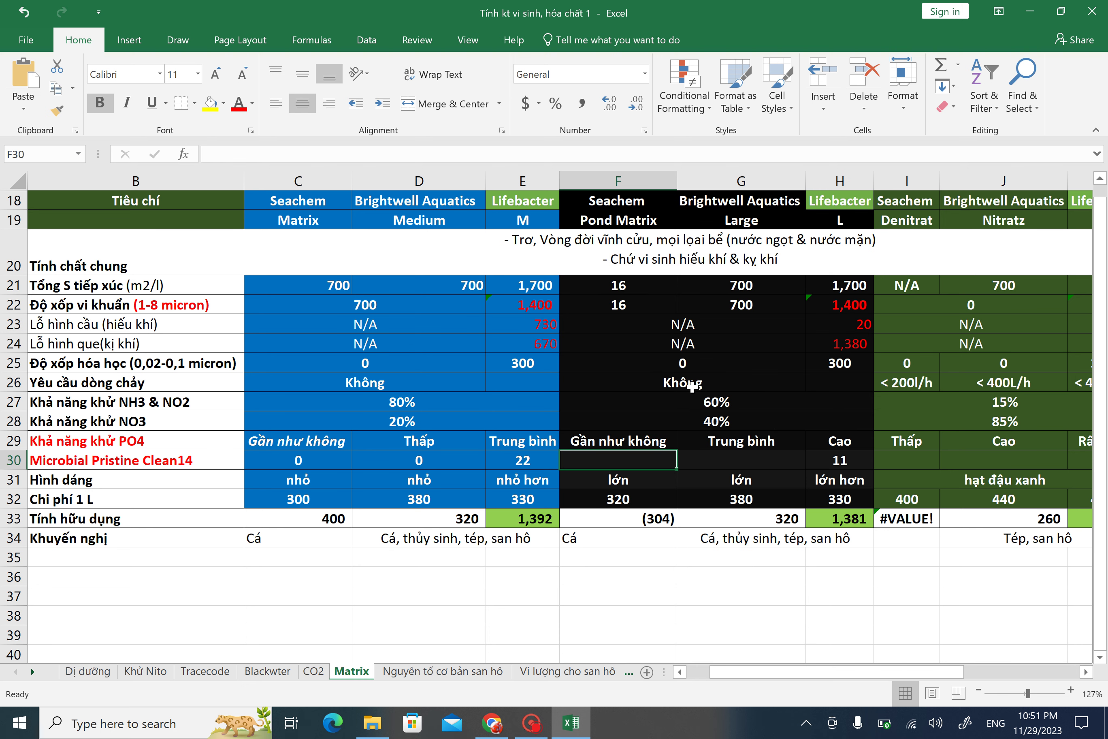
mouse_move(294, 196)
left_mouse_down()
mouse_move(739, 177)
mouse_move(840, 196)
left_mouse_up()
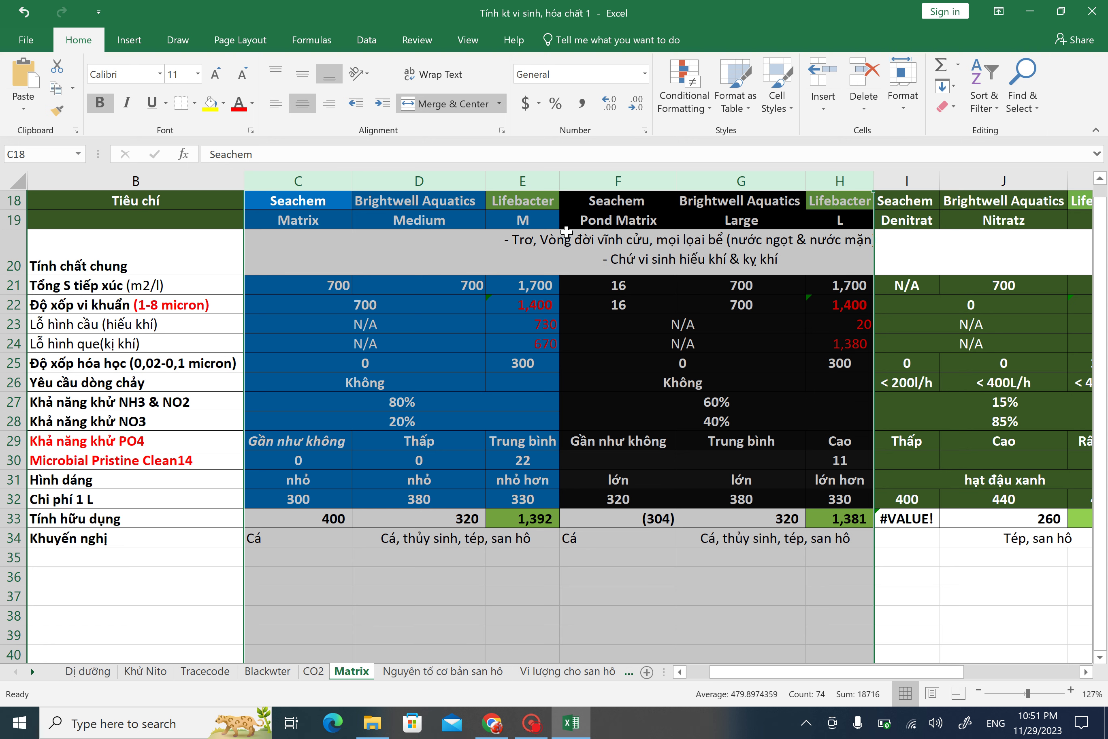
left_click(644, 236)
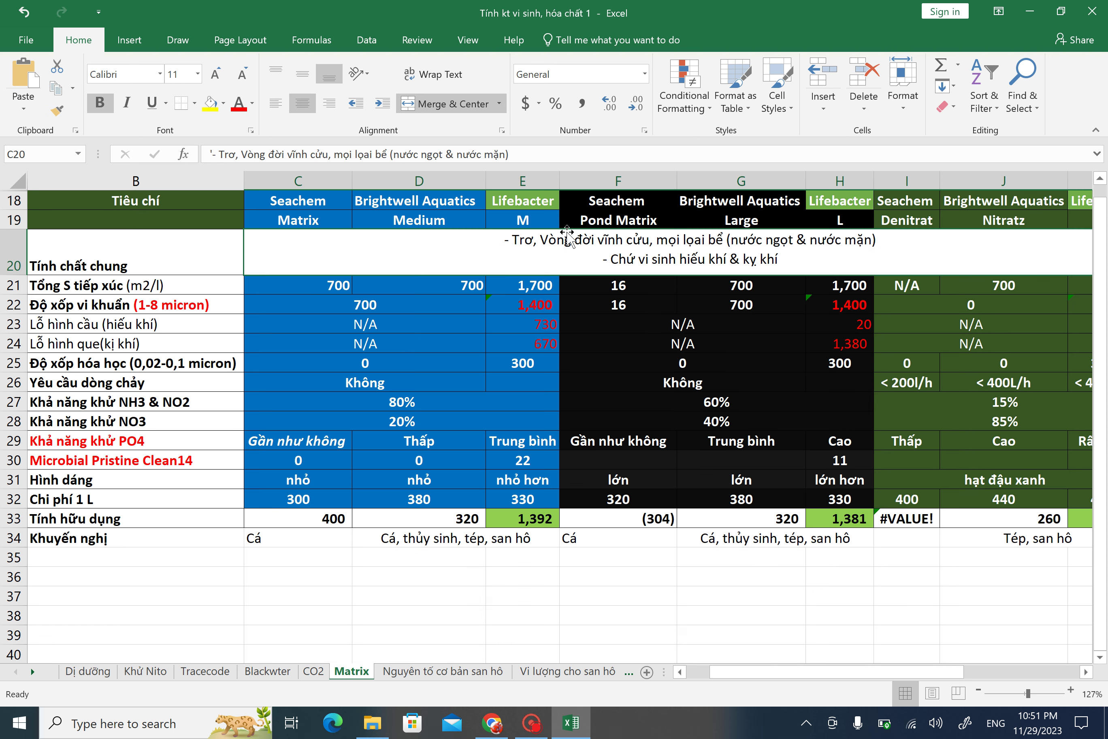
Step: Compare the Lifebacter M column with the Lifebacter L column across all criteria, ending on column E
left_click(517, 178)
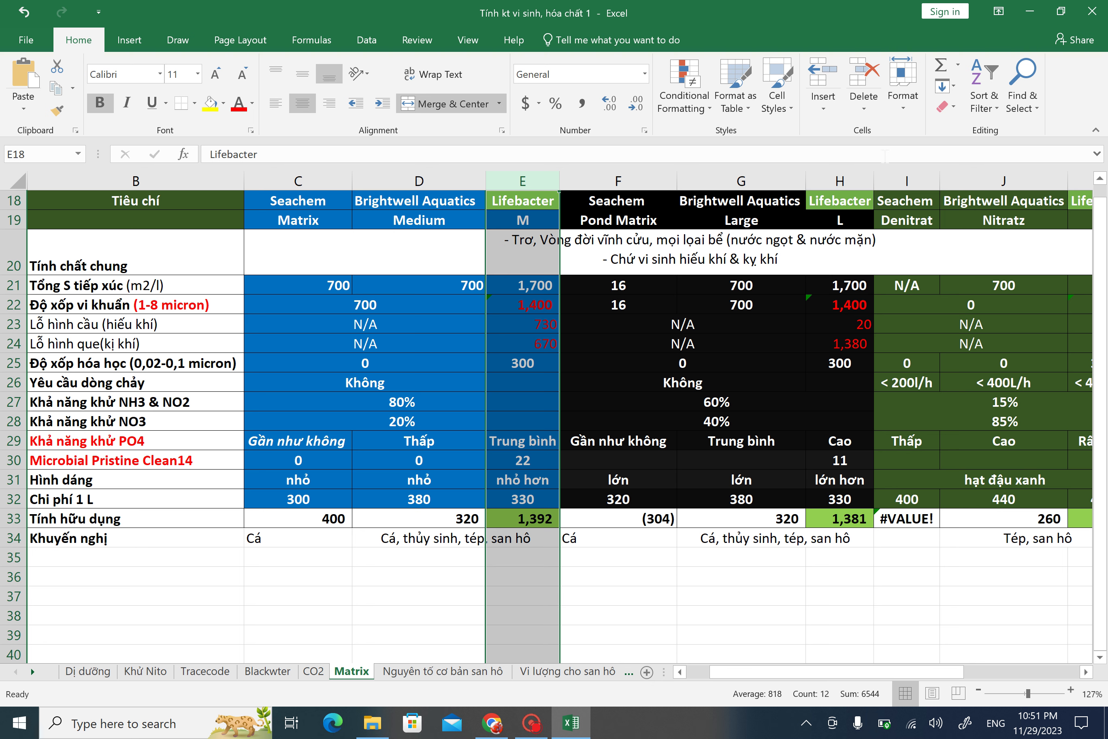
left_click(835, 181)
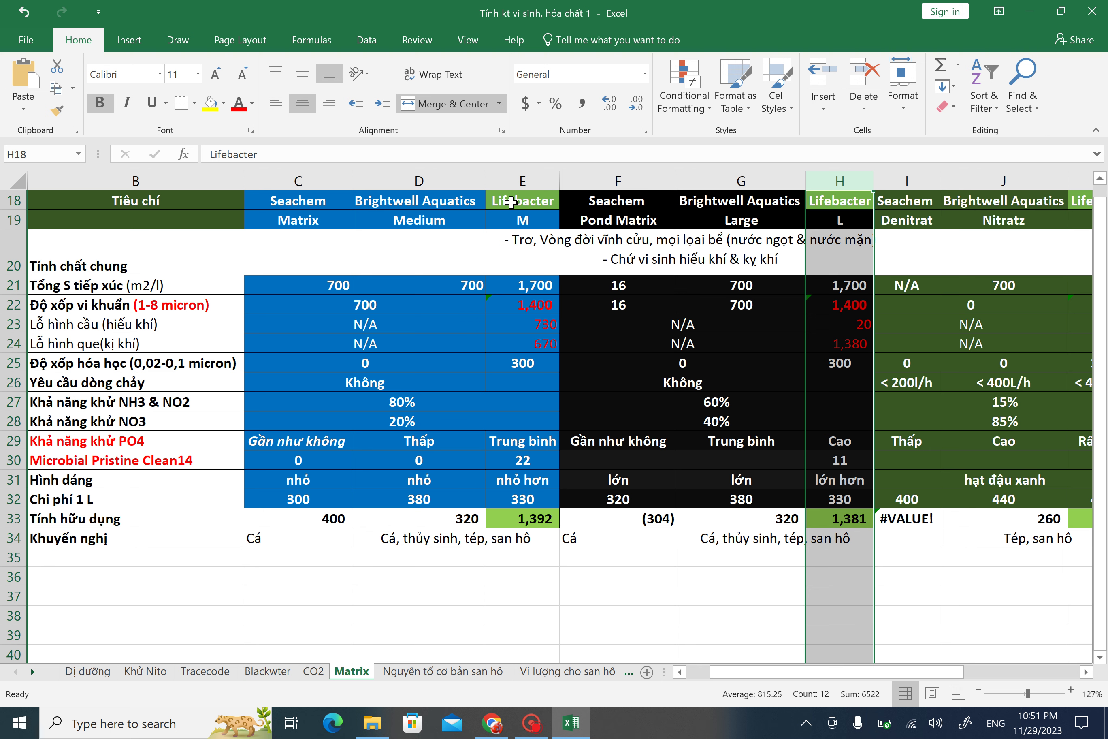
left_click(535, 180)
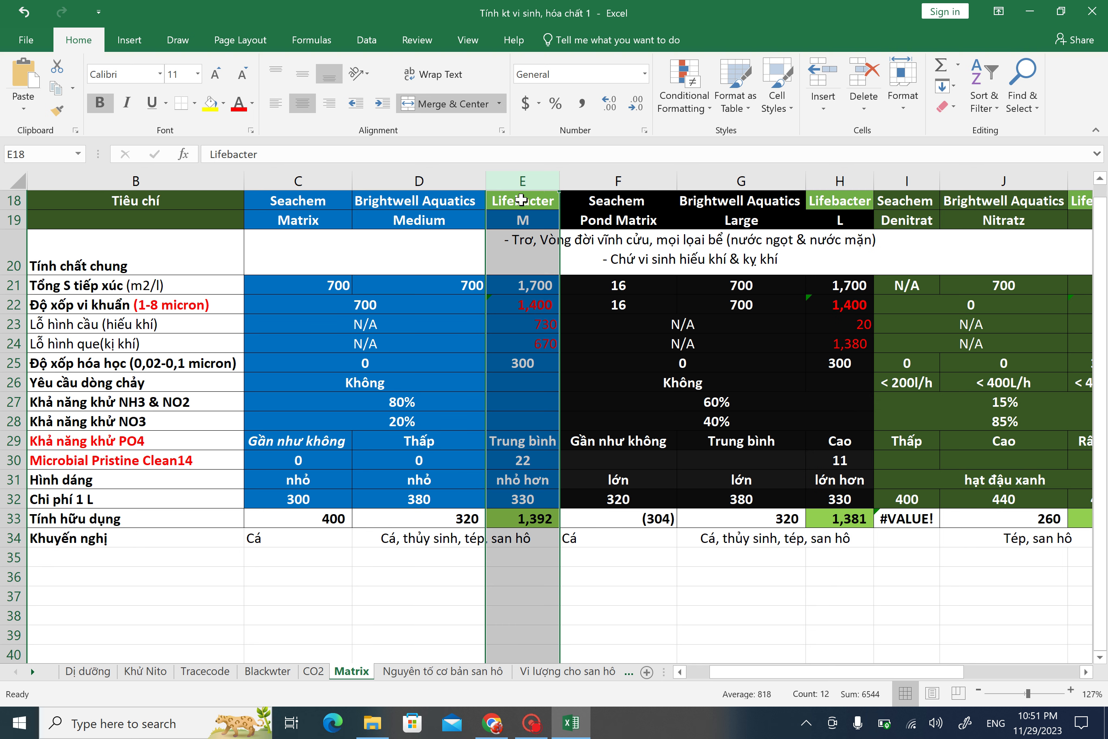
left_click(851, 177)
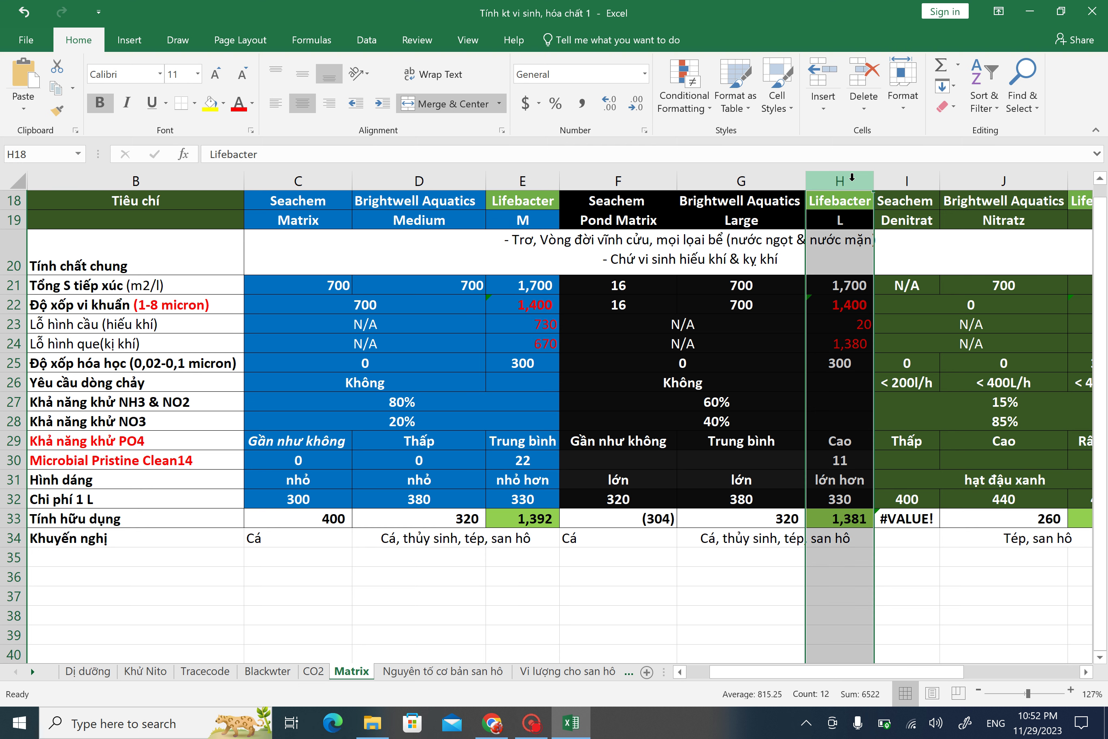
left_click(511, 180)
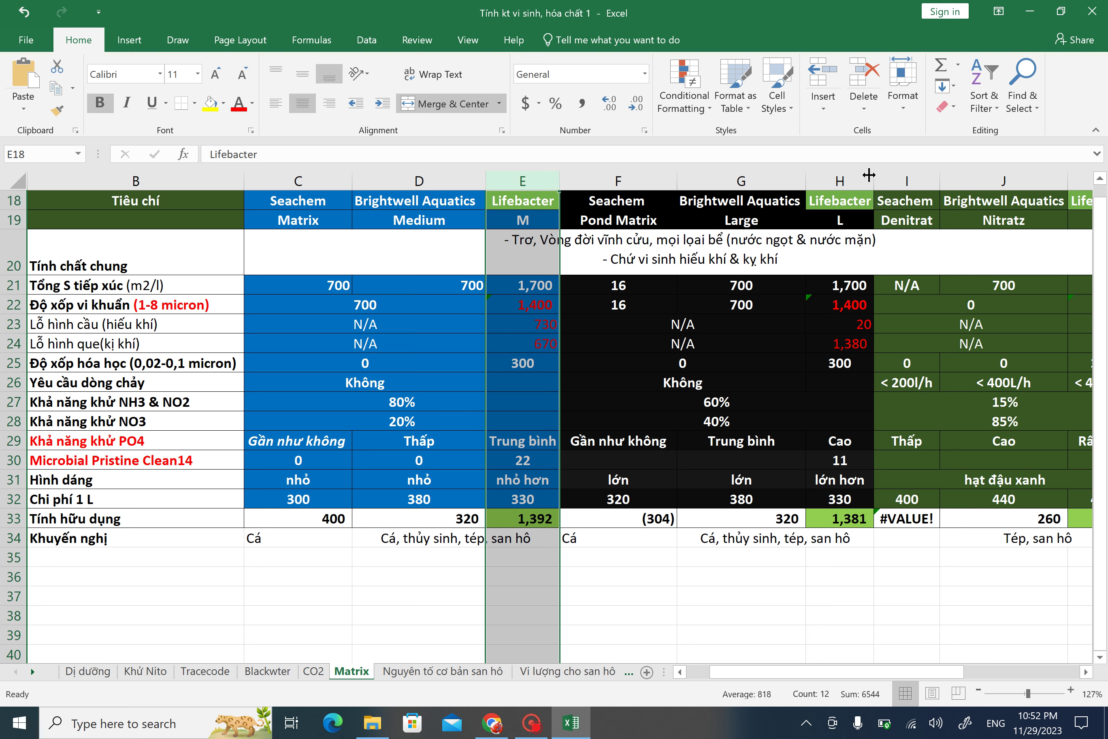
left_click(850, 180)
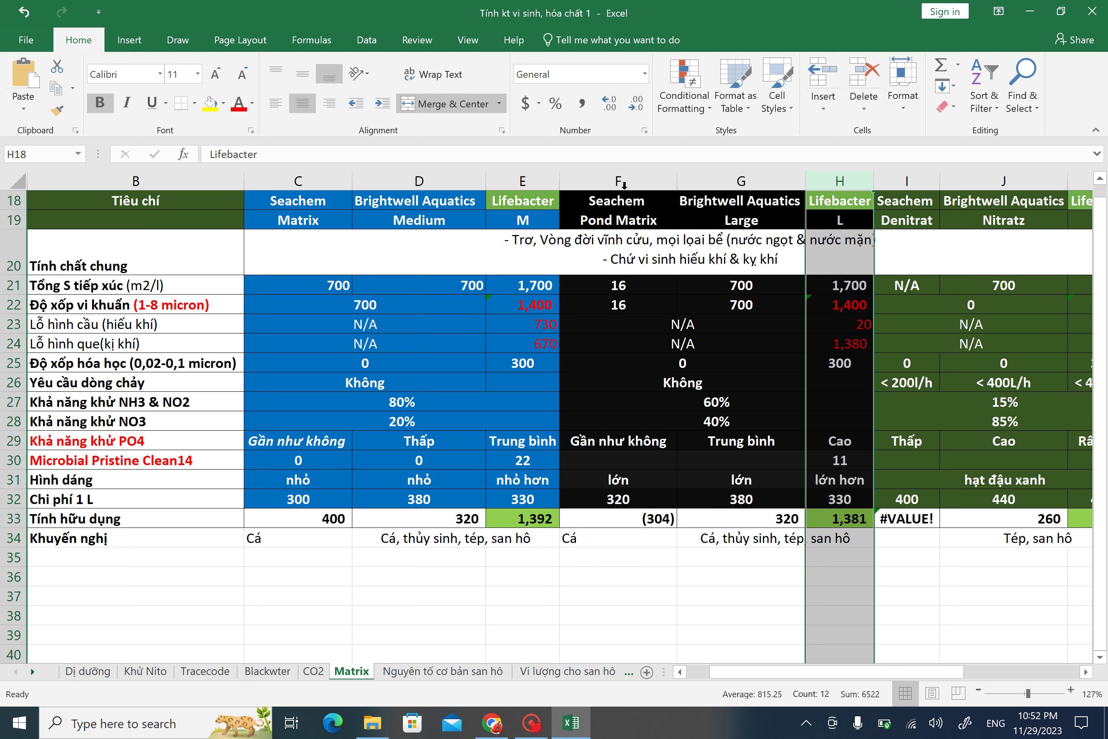
left_click(532, 183)
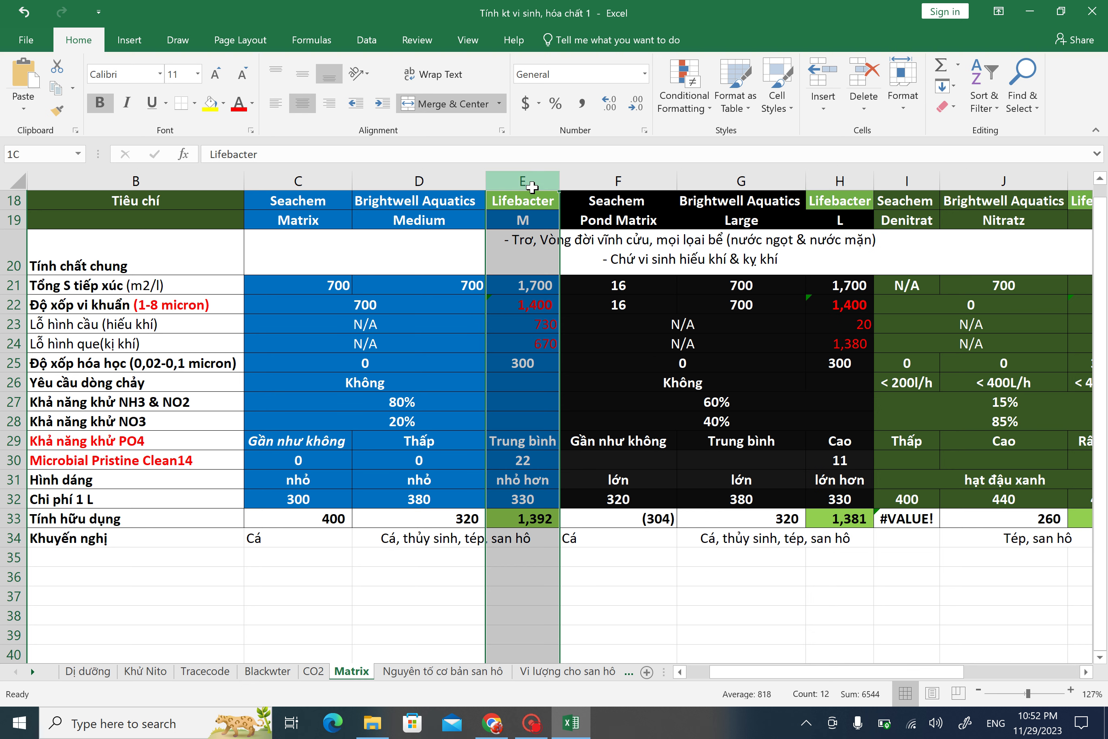
left_click(845, 177)
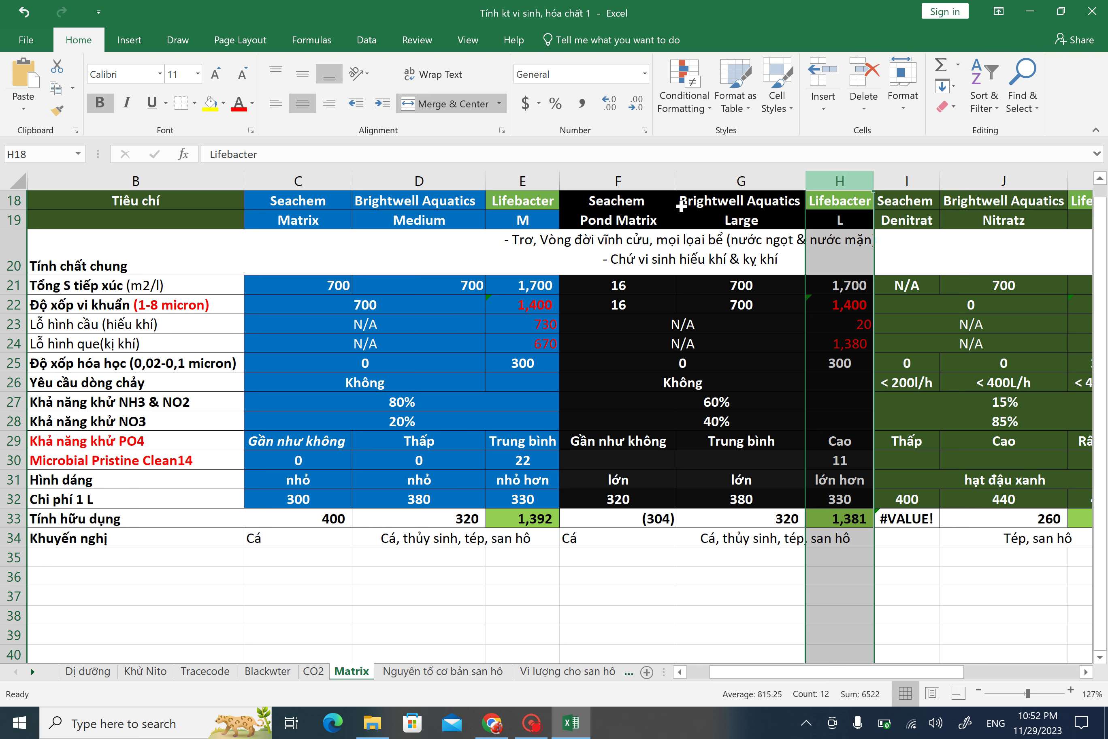
left_click(515, 187, "ctrl")
left_click(515, 184)
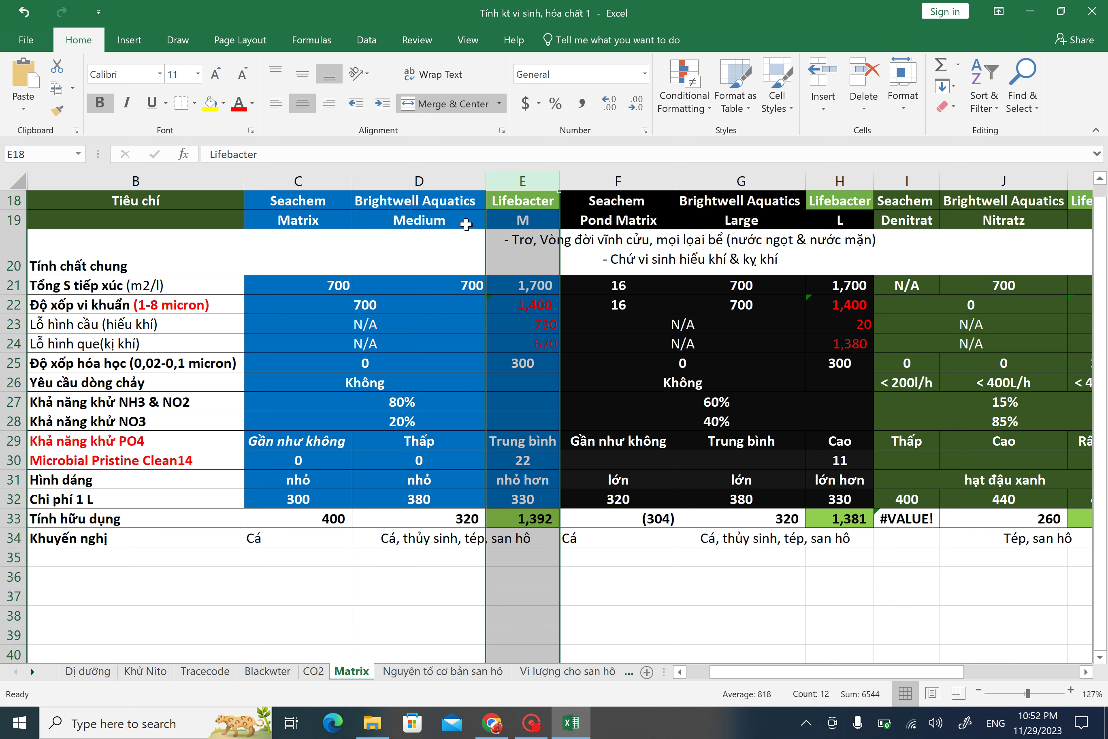
Step: Compare the Brightwell Medium column with the Lifebacter M and L columns, then inspect Lifebacter M's bacterial porosity formula in E22
left_click(409, 181)
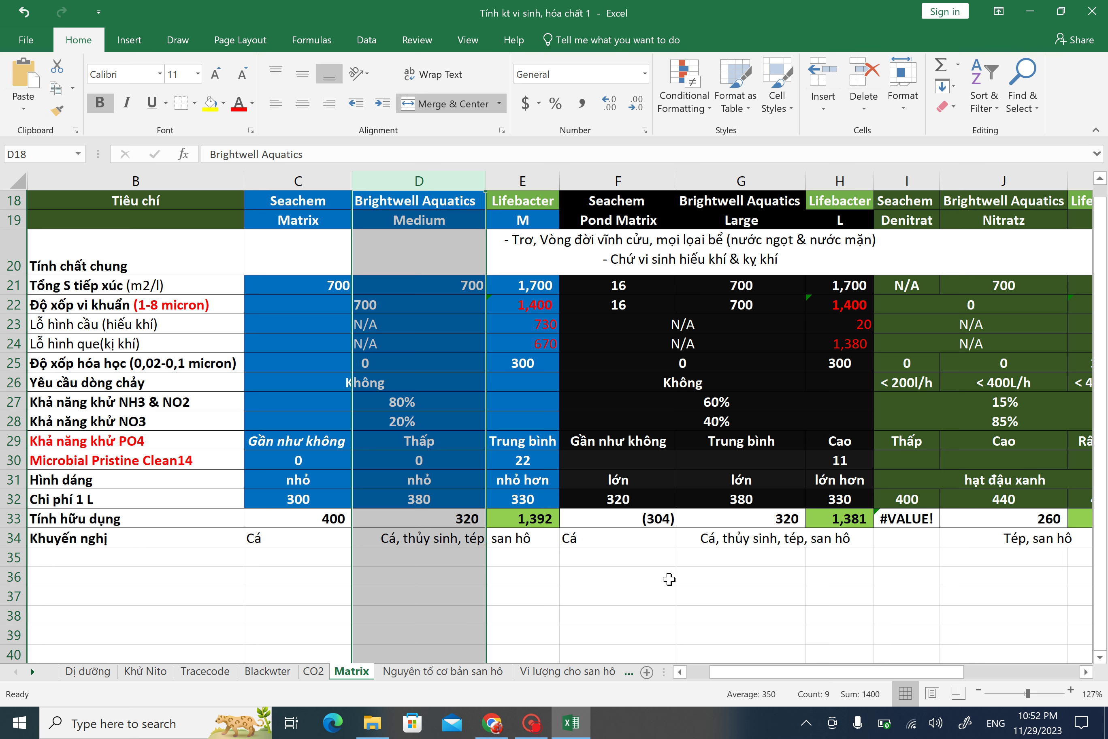
left_click(523, 180)
left_click(851, 179)
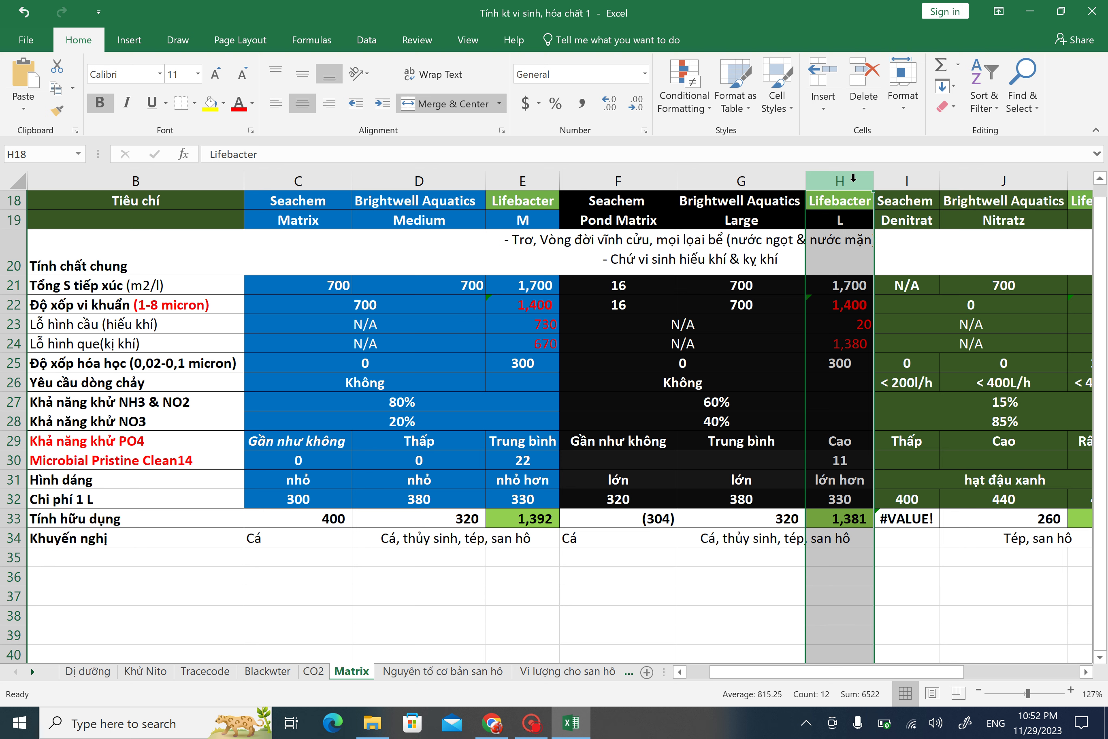
left_click(643, 582)
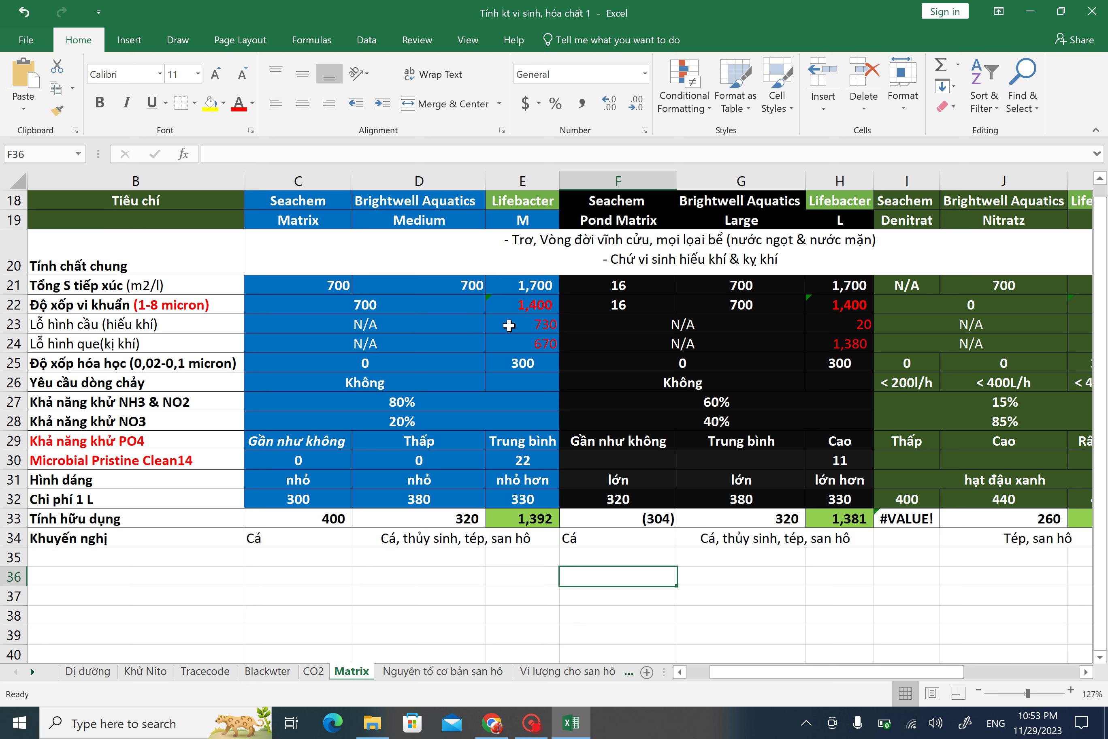
left_click(526, 304)
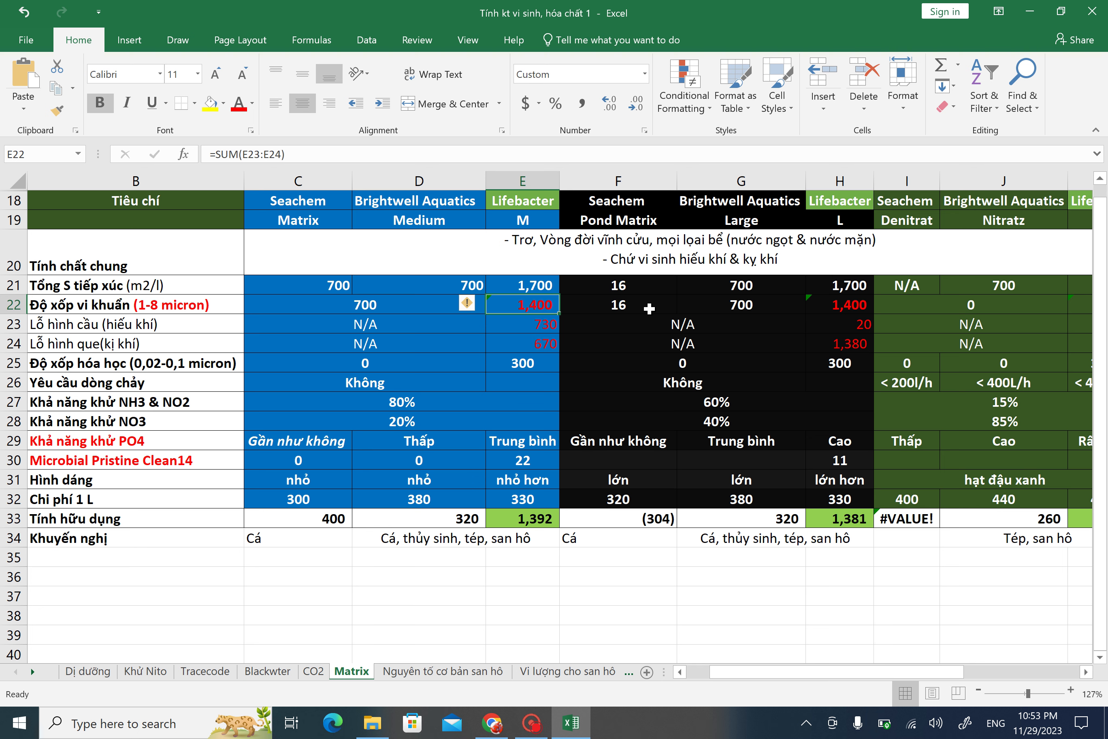
Step: Compare Lifebacter M with Brightwell Medium on total contact surface and bacterial porosity in rows 21 and 22
left_click(525, 172)
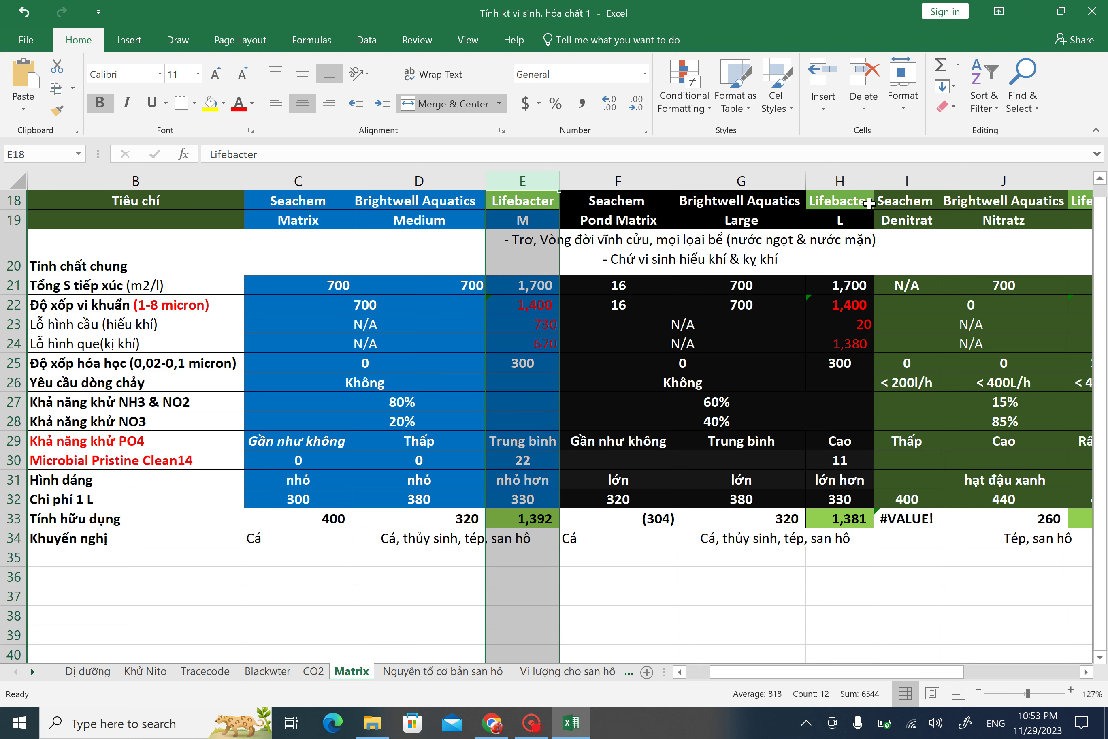
left_click(450, 288)
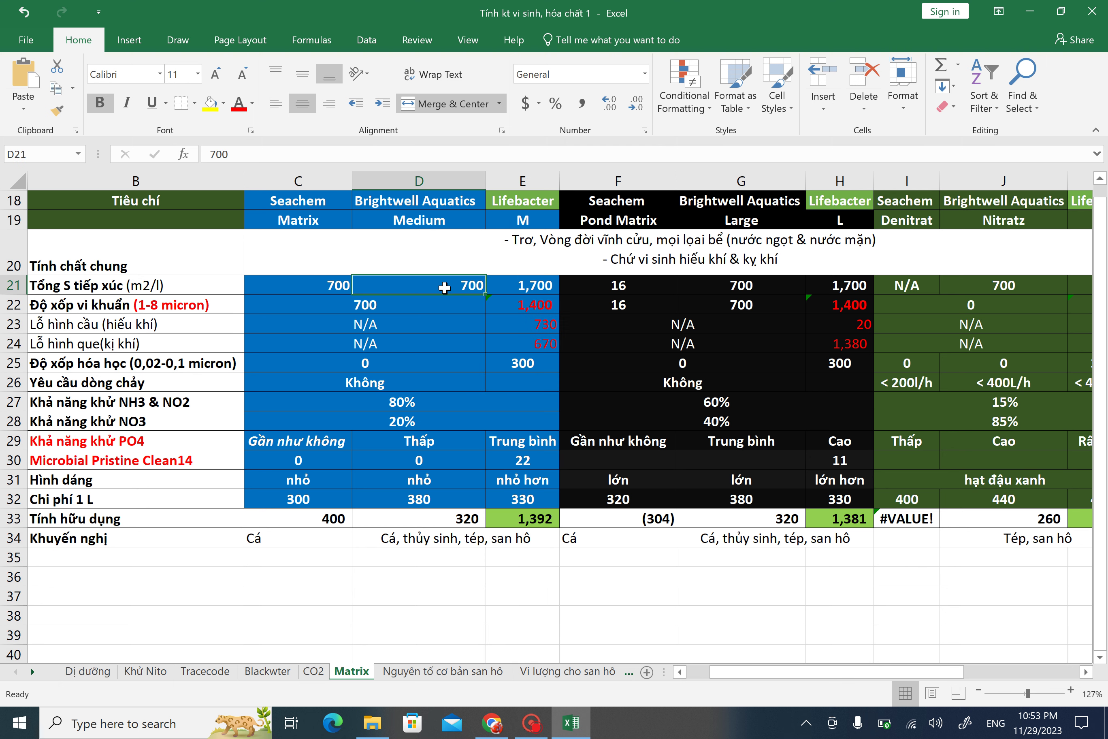
left_click(511, 288)
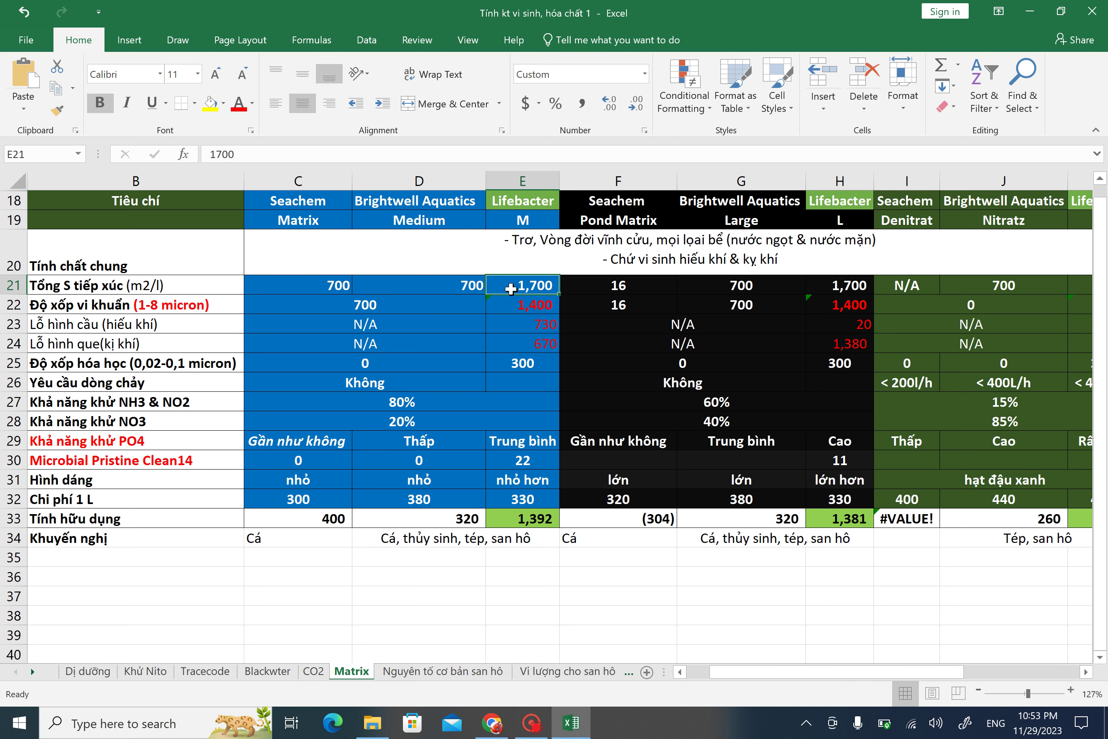
left_click_drag(396, 311, 527, 309)
left_click(528, 309)
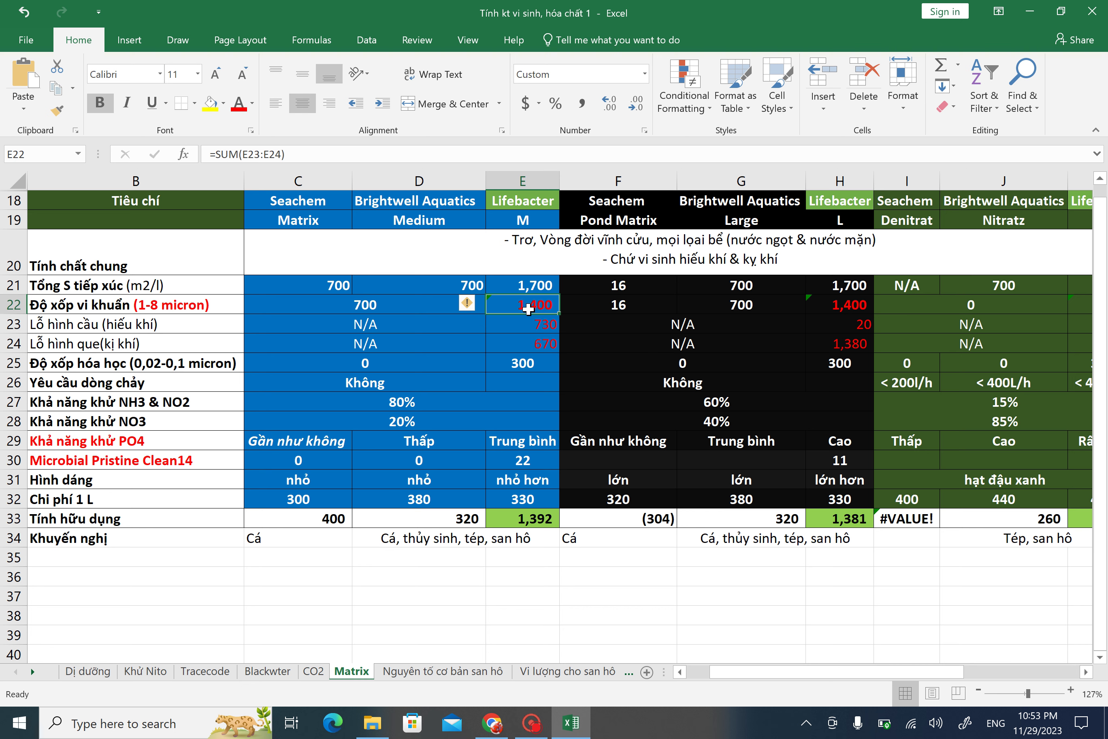
left_click(546, 612)
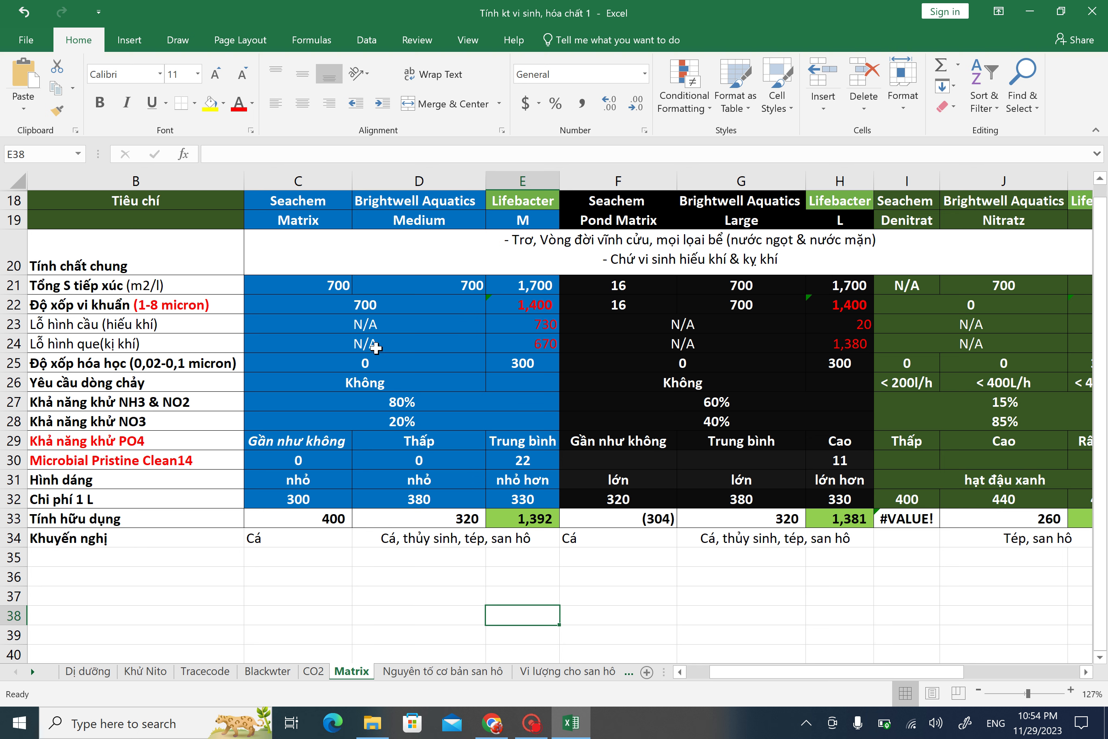
Step: Compare the Lifebacter L, Brightwell Medium and Seachem Pond Matrix columns, then check Pond Matrix's bacterial porosity and the shared flow requirement
left_click(823, 178)
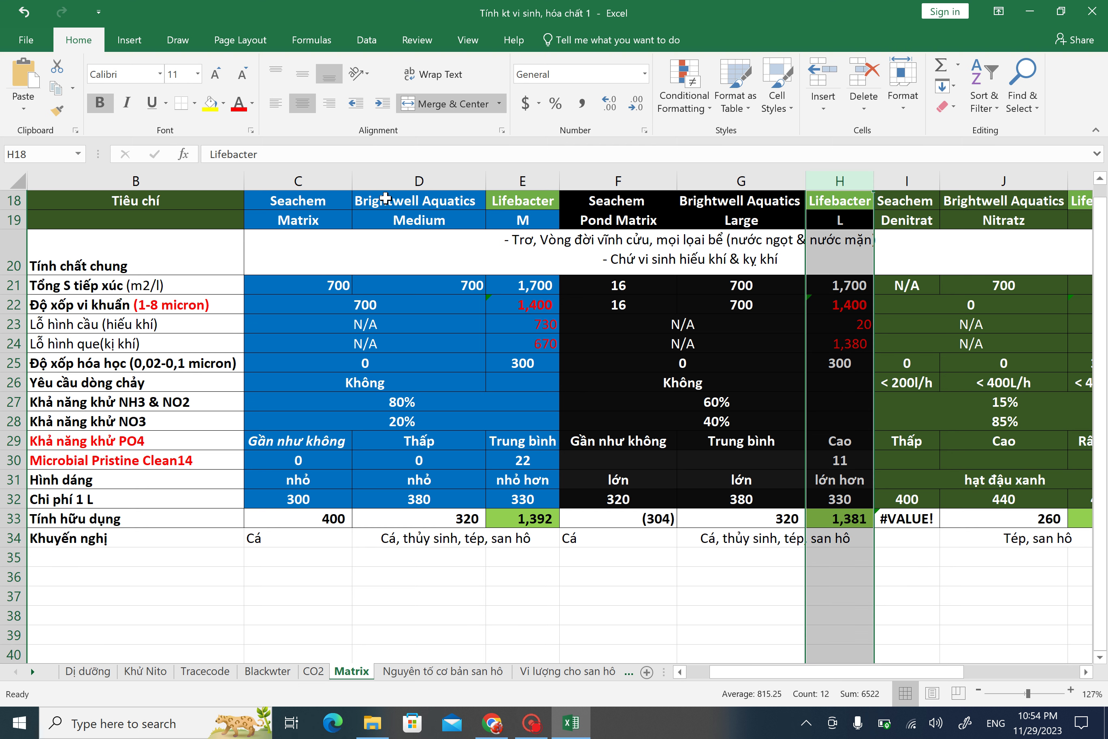
left_click(418, 181)
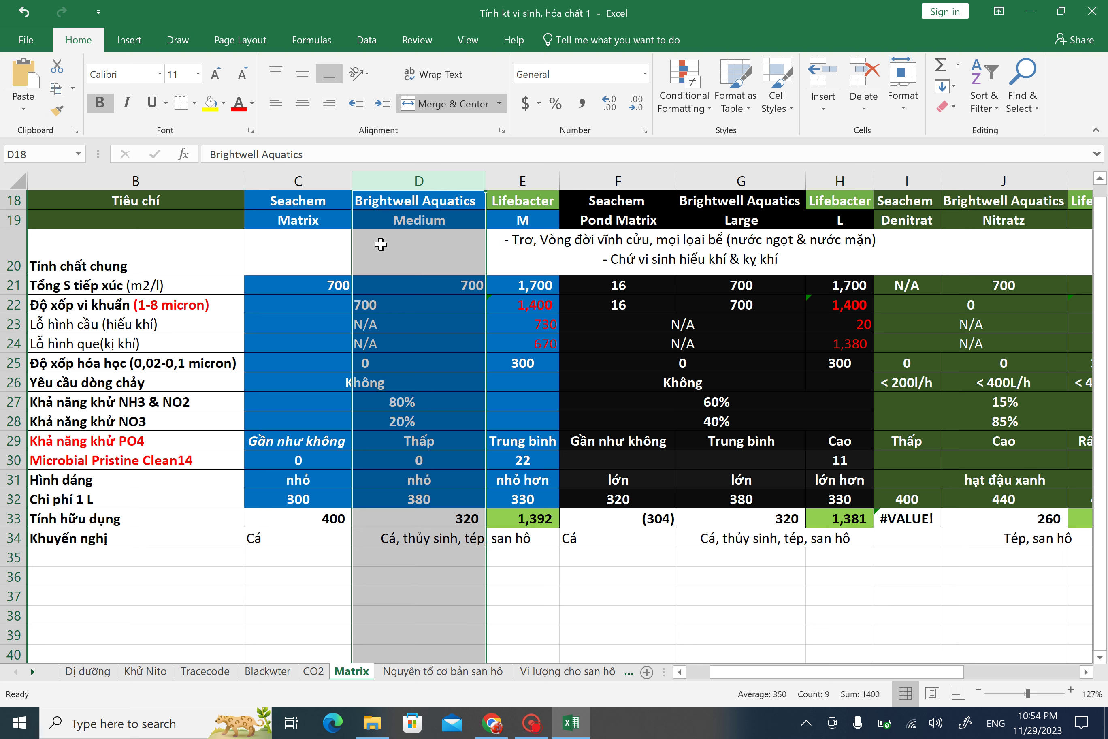
left_click(613, 180)
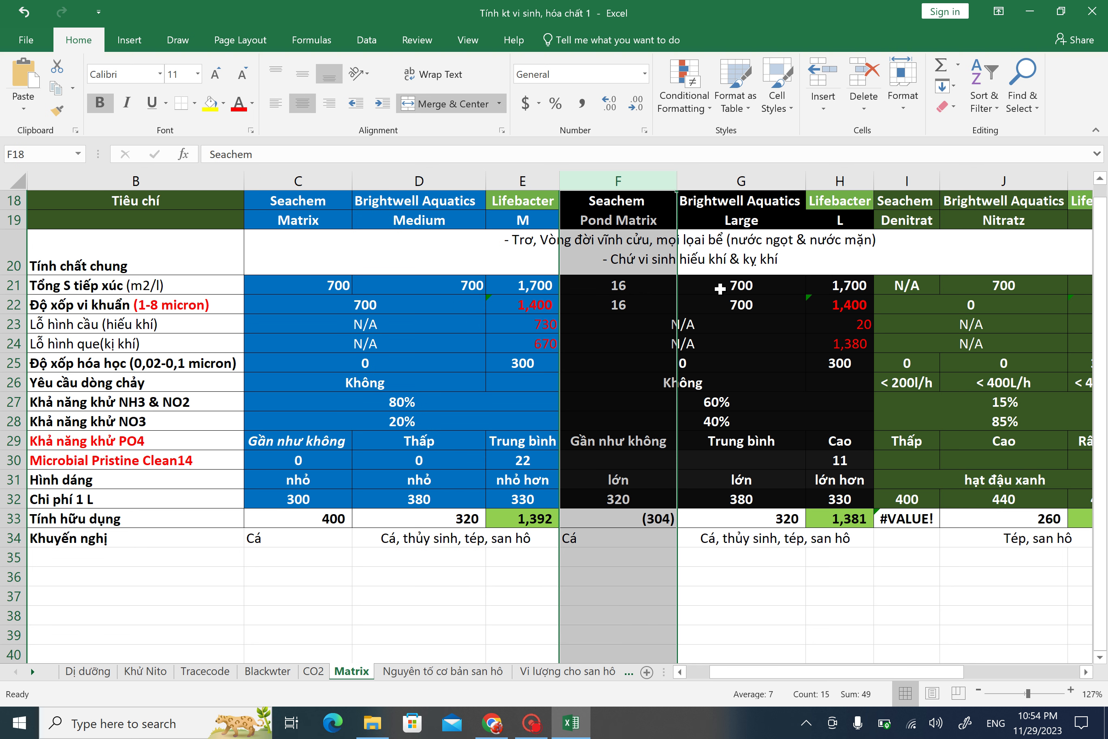
left_click(753, 224)
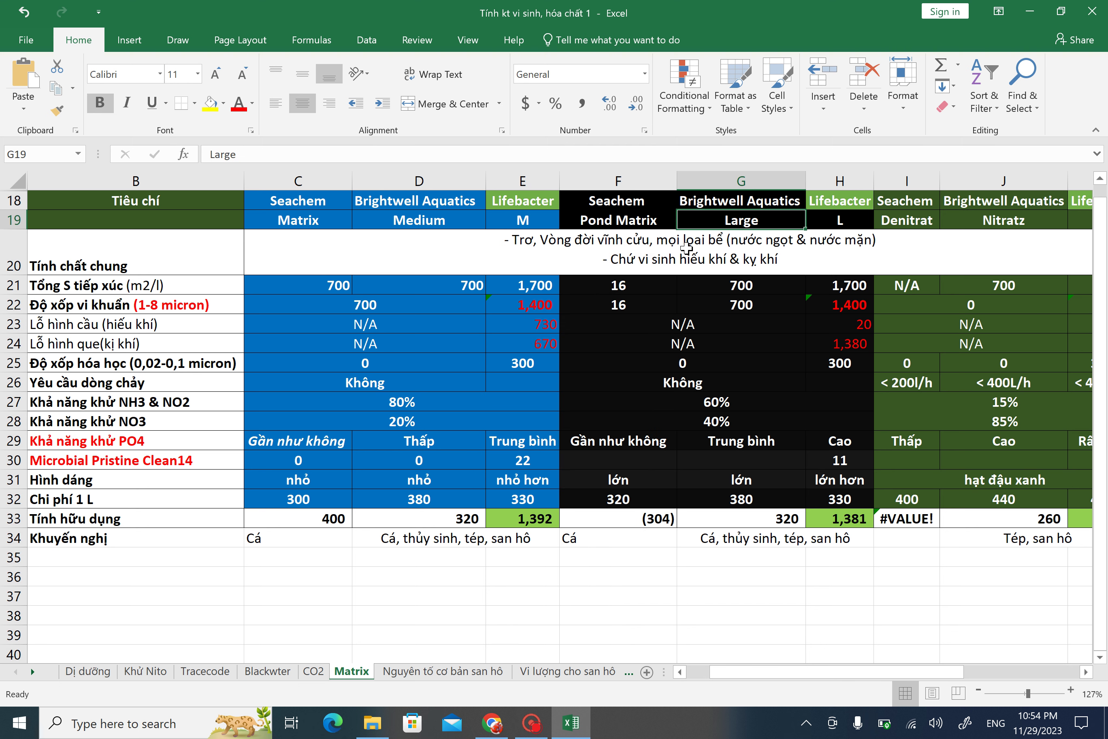
left_click(637, 310)
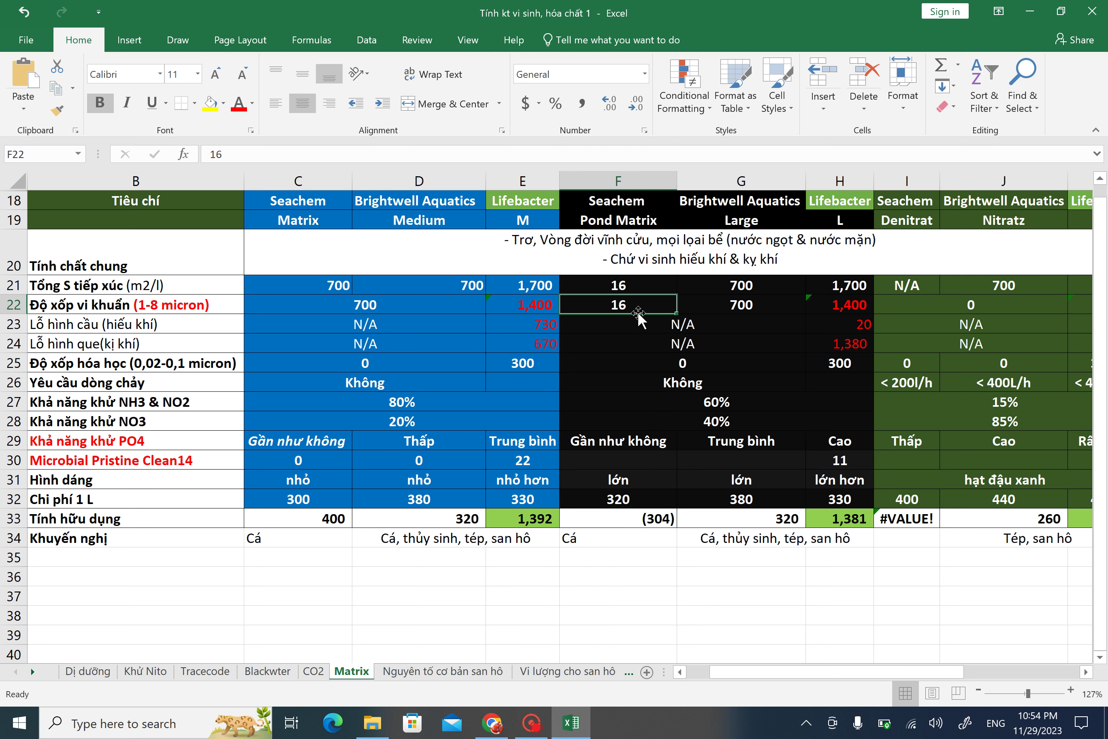
left_click(726, 374)
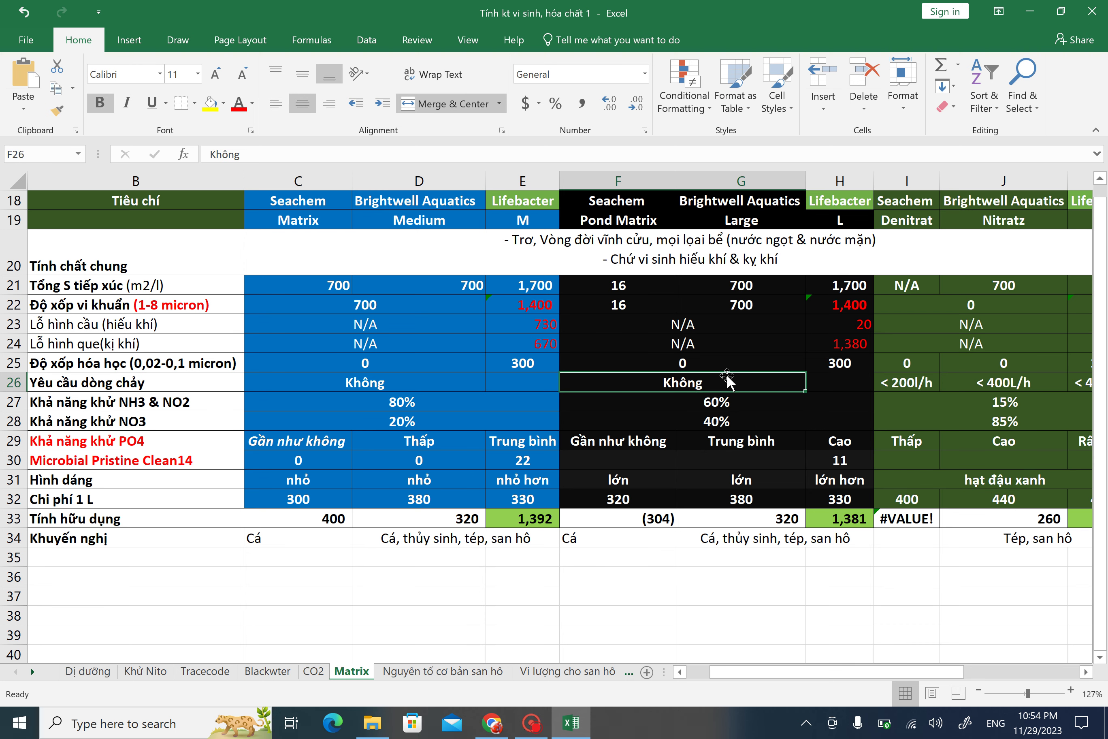
Step: Review the Seachem Denitrat, Brightwell Nitratz and Lifebacter S group in columns I to K
scroll(726, 373, "right", 2)
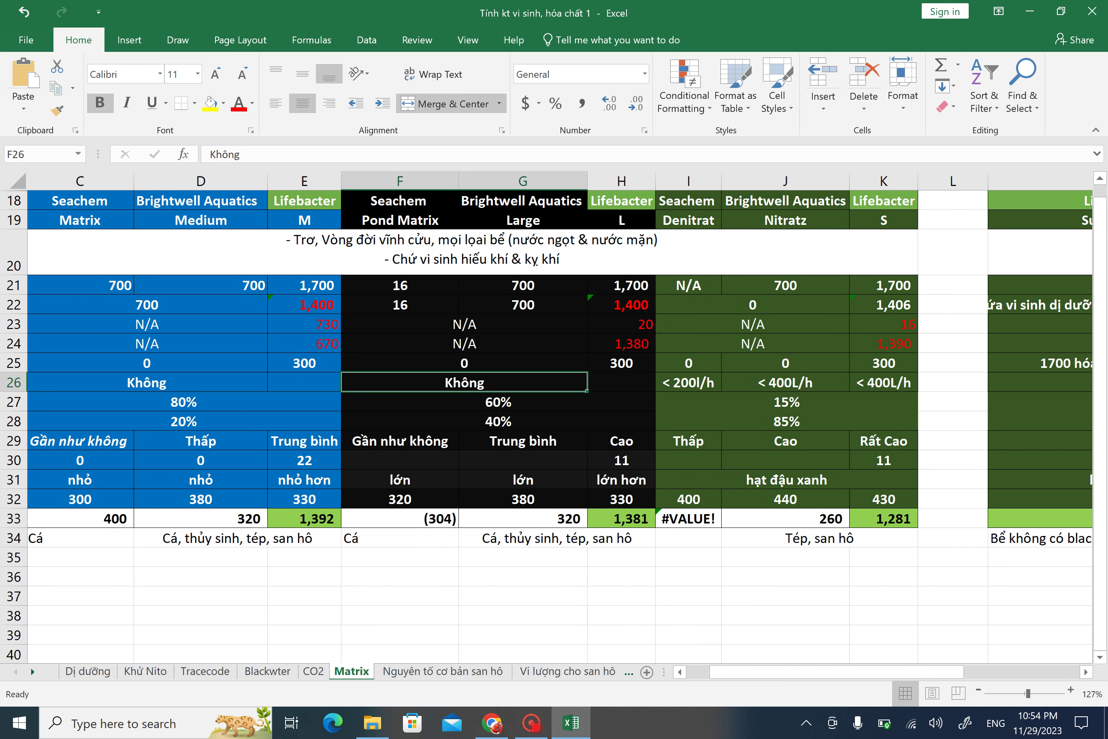
scroll(726, 373, "right", 2)
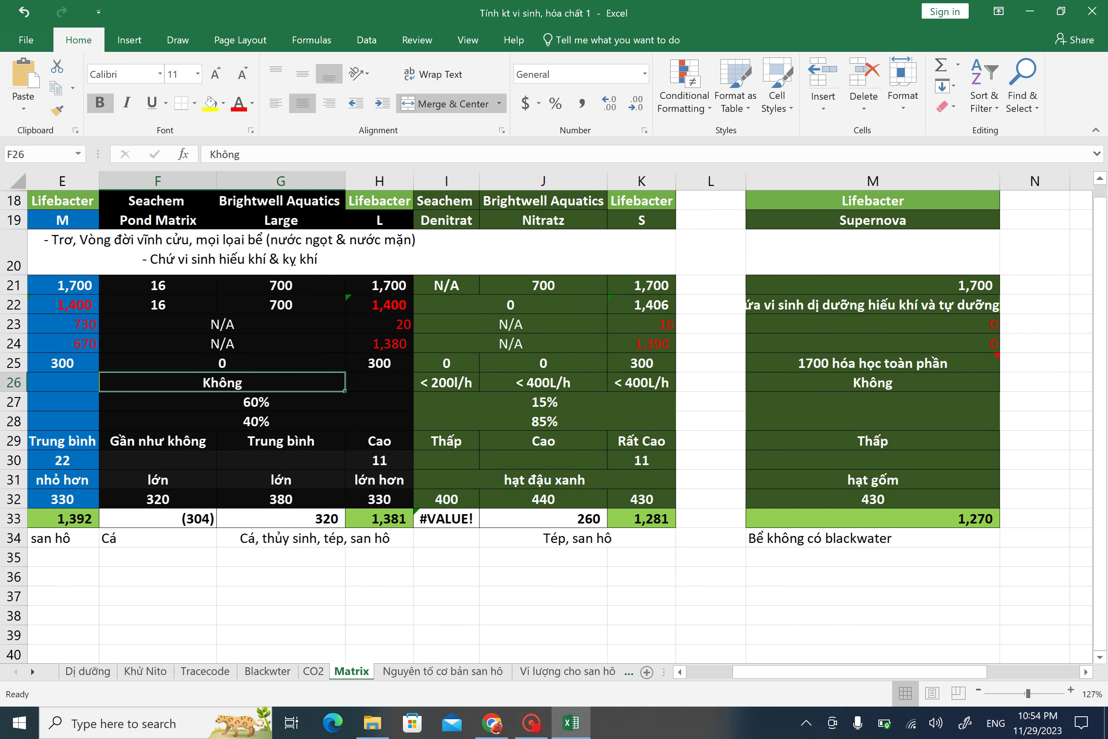
left_click_drag(439, 181, 644, 187)
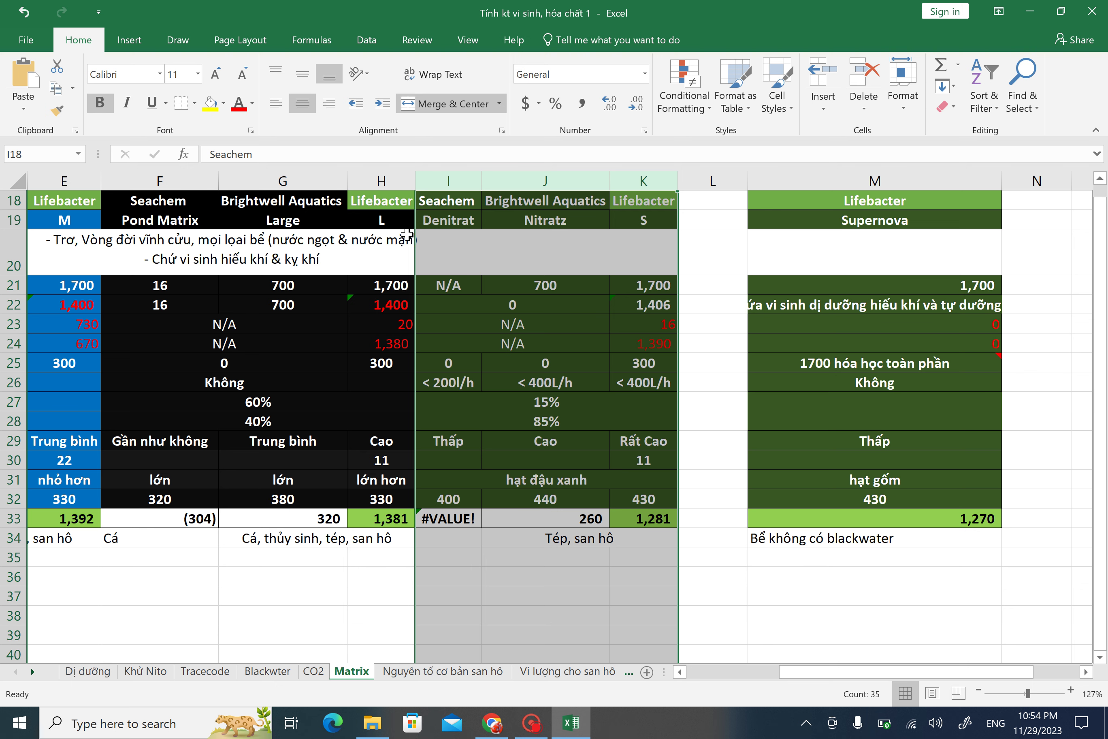
left_click(491, 219)
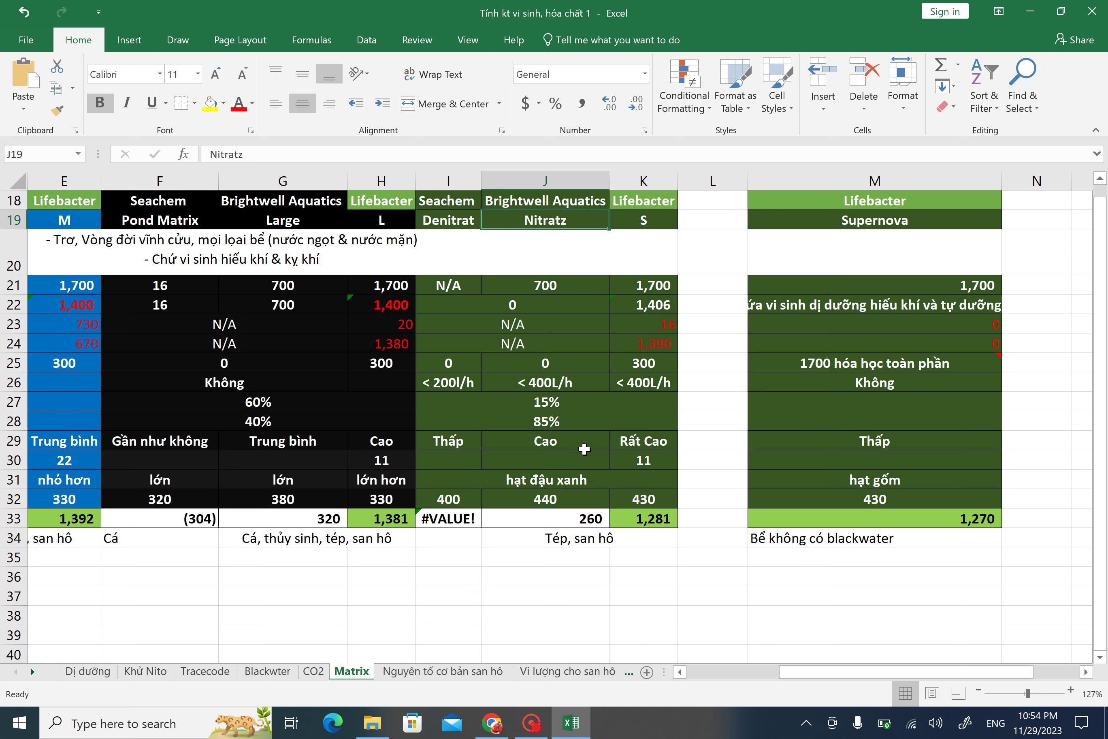
Step: Inspect Lifebacter L's shape, bacterial porosity and Microbial Pristine Clean14 formula, and compare them with Lifebacter M's PO4 removal rating
left_click(279, 460)
scroll(291, 362, "left", 2)
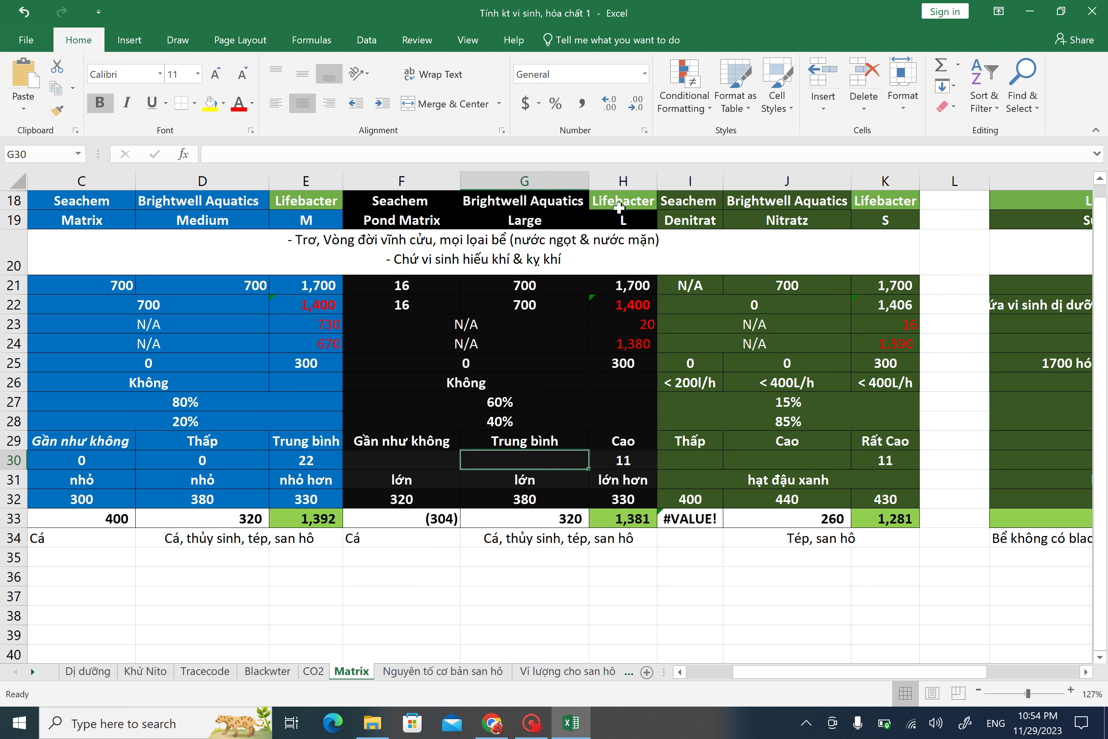
left_click(604, 472)
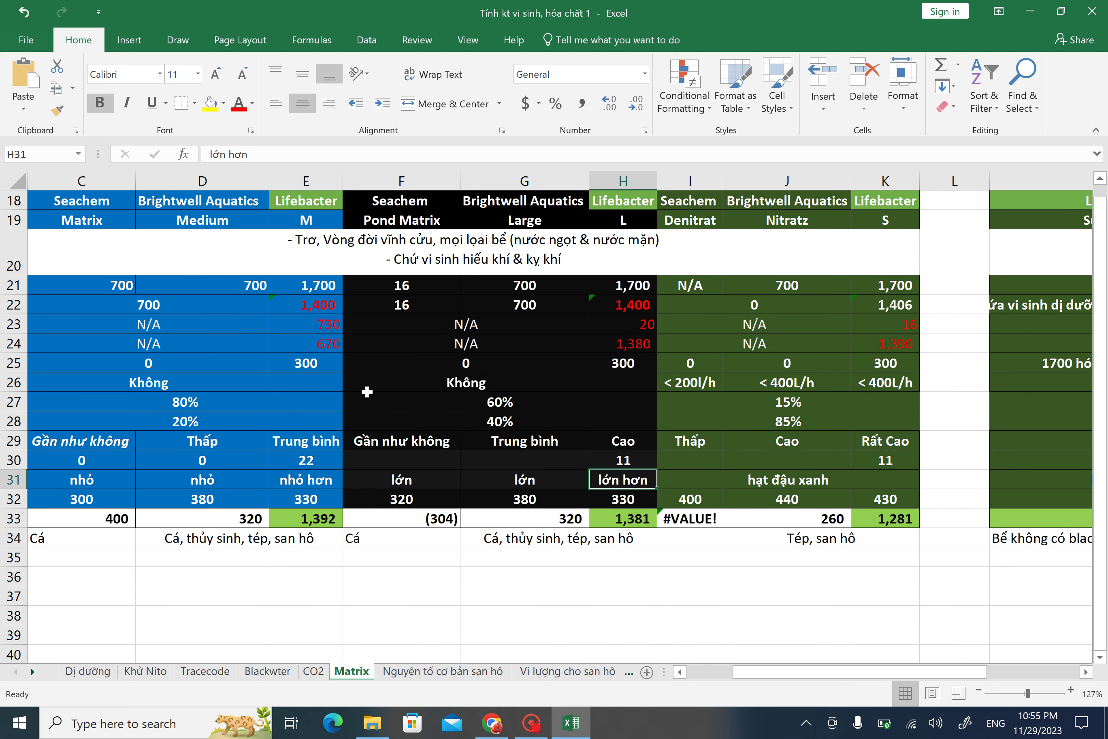
scroll(366, 391, "left", 3)
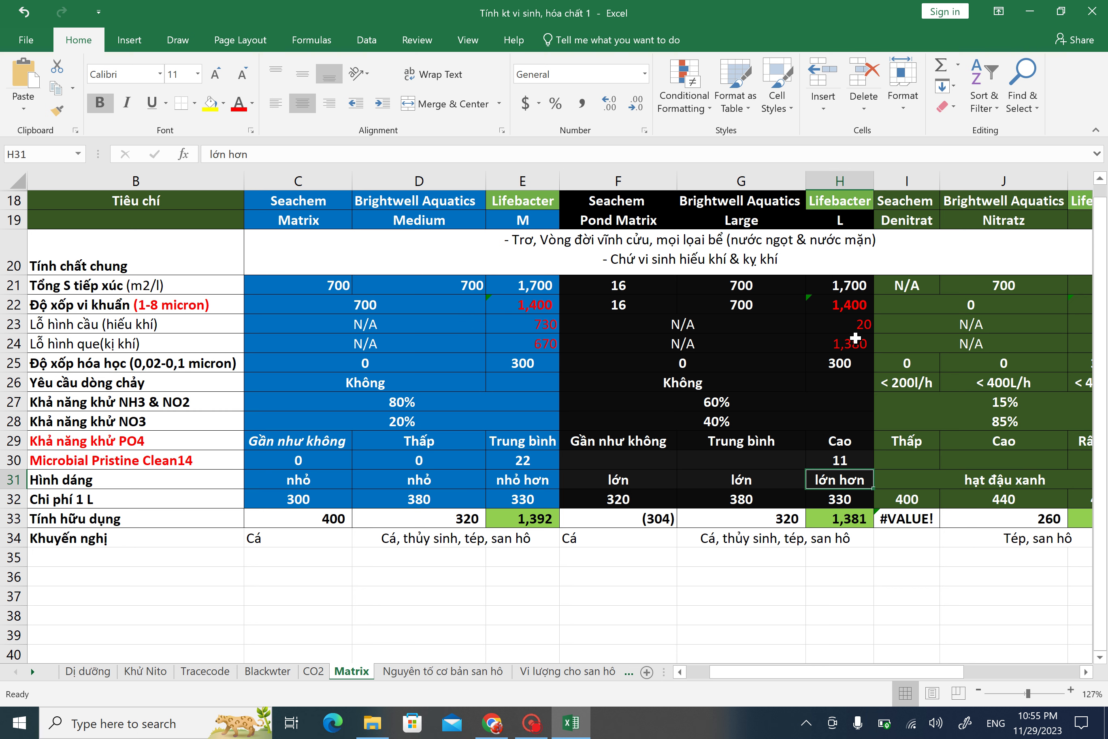
left_click(852, 310)
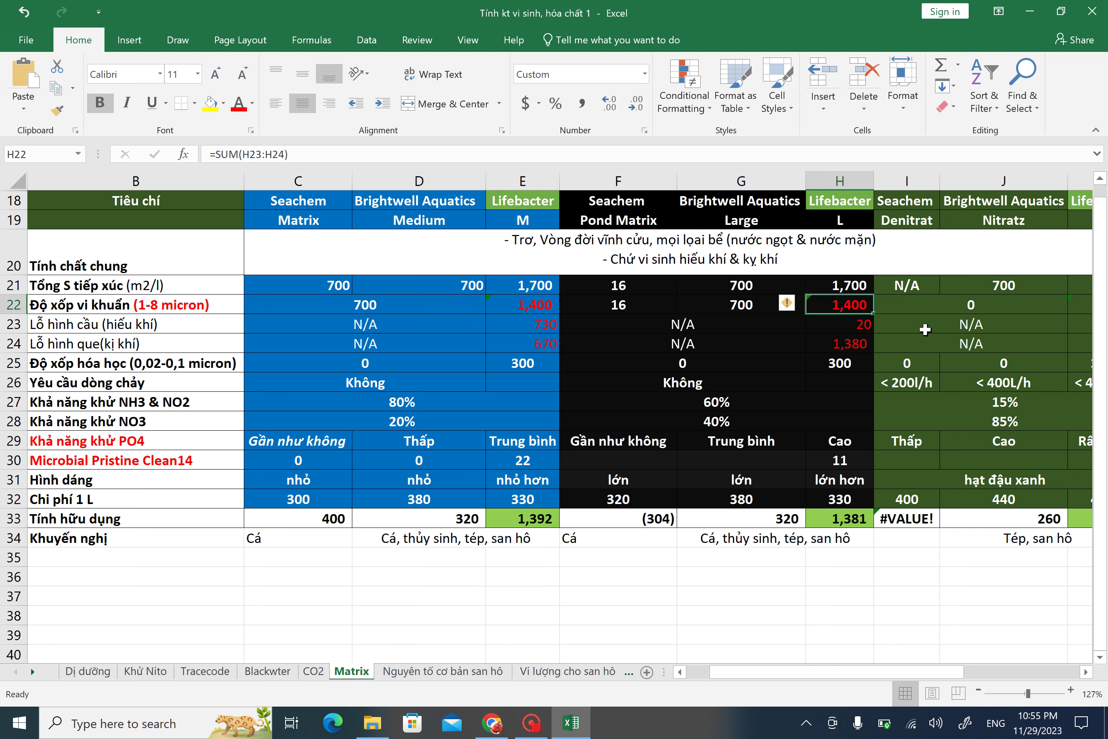
left_click(840, 459)
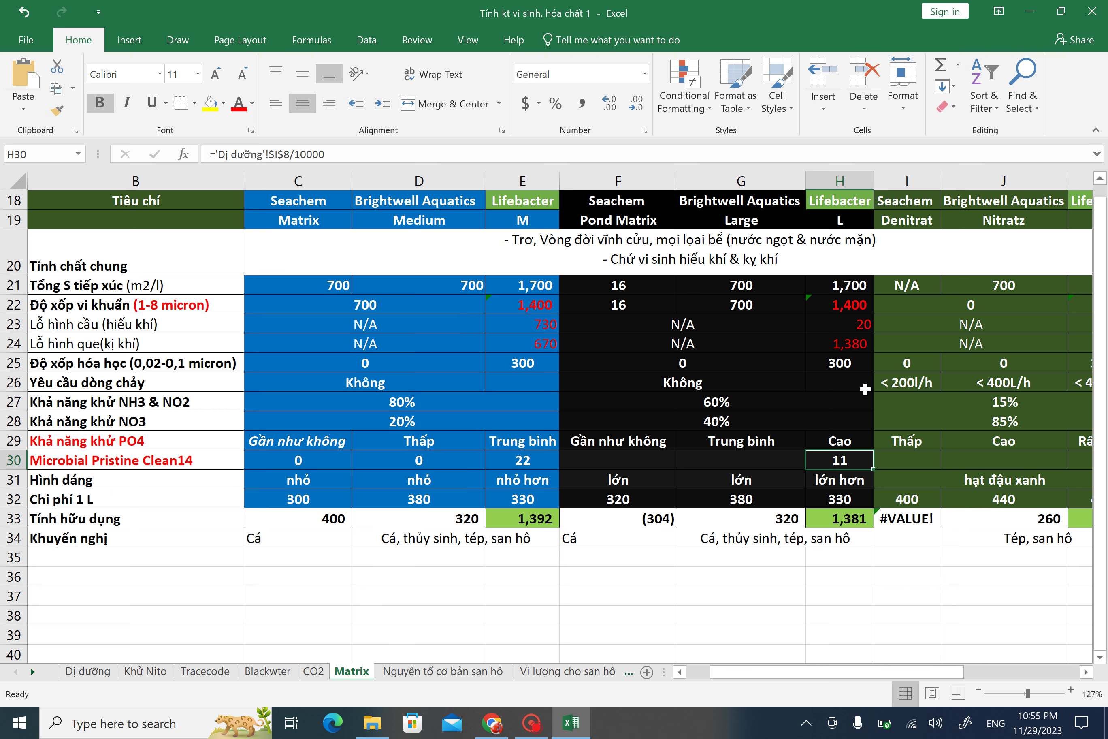
left_click(528, 439)
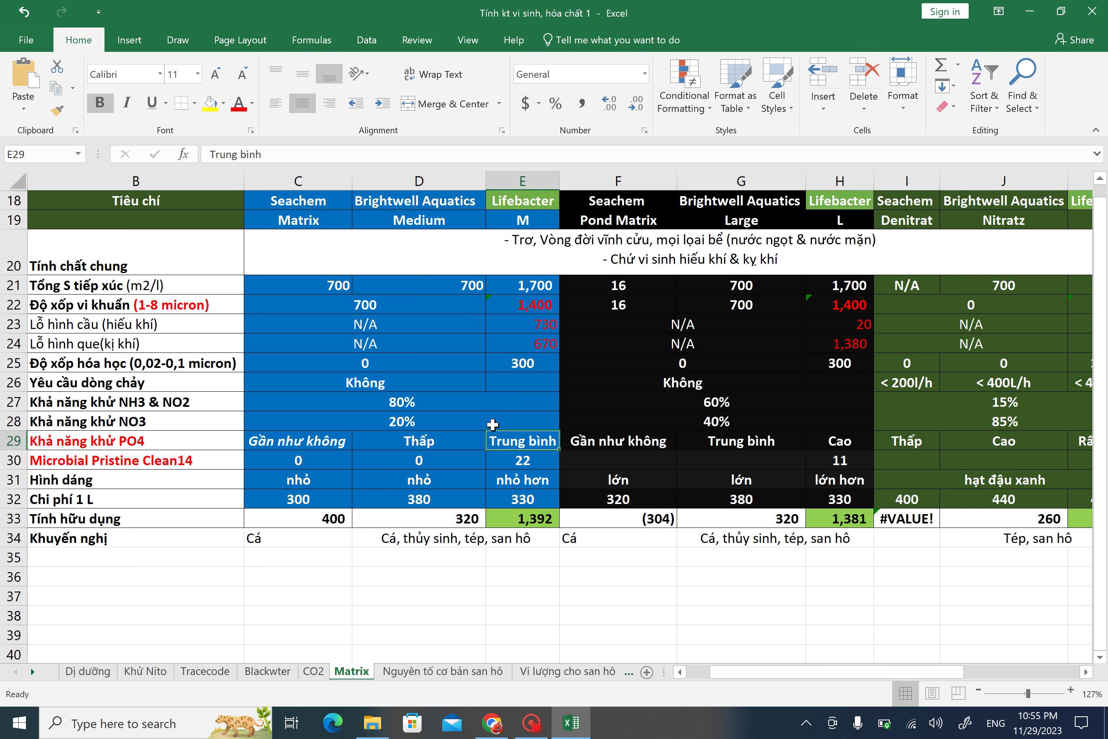
left_click(836, 462)
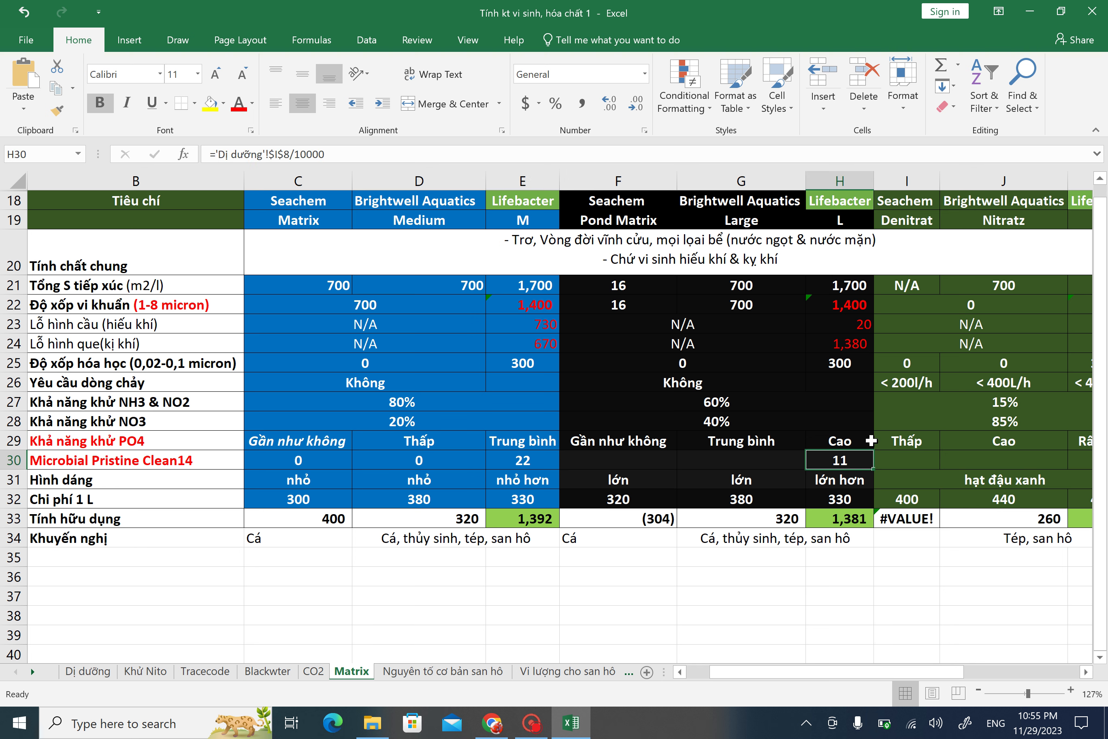
Step: Compare the full Lifebacter L and Lifebacter M columns, ending on their size labels in row 19
left_click(835, 181)
left_click(522, 181)
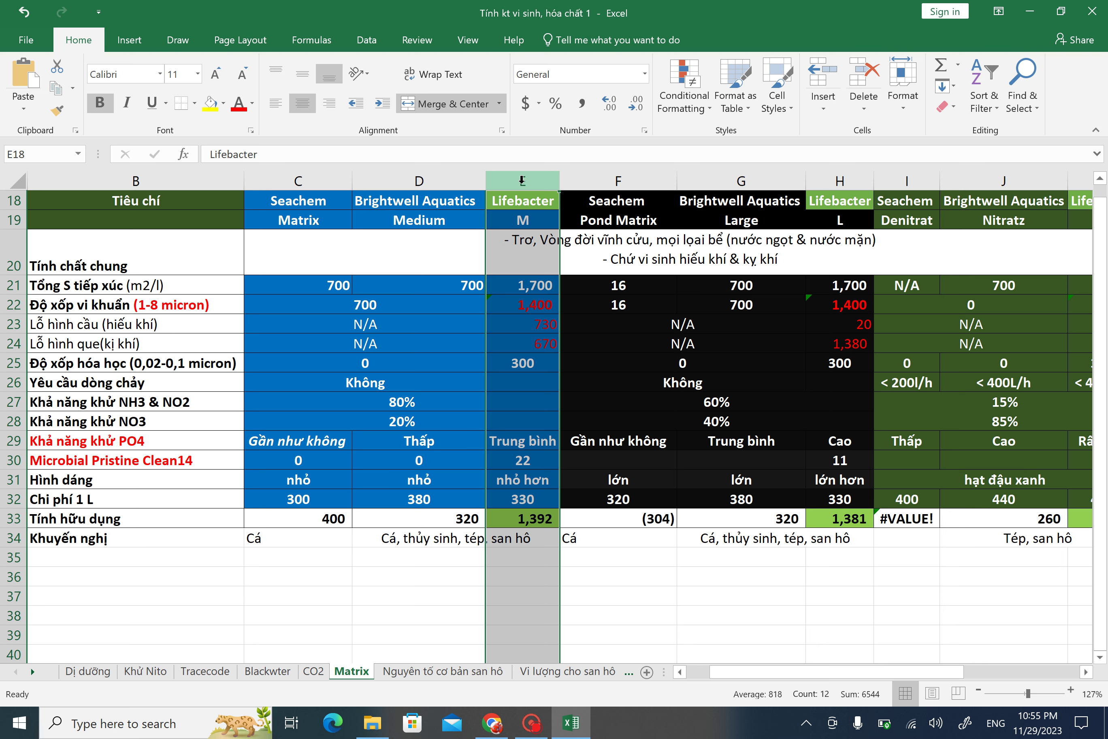
left_click(808, 380)
left_click(528, 222)
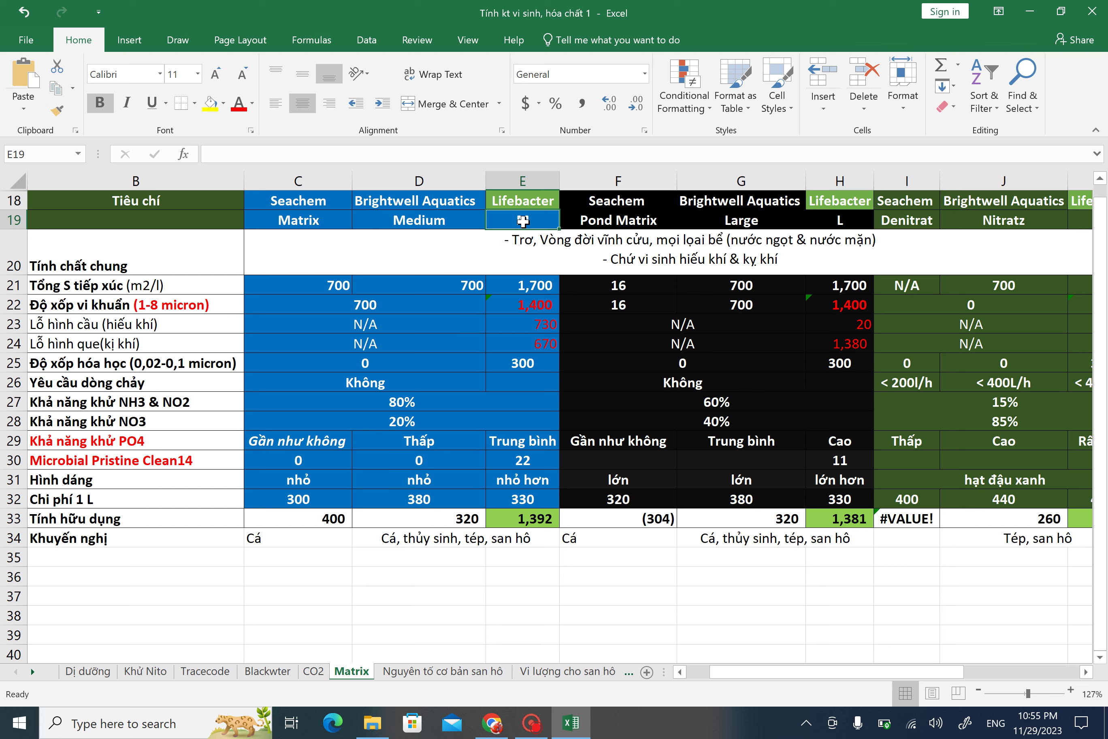
left_click(844, 217)
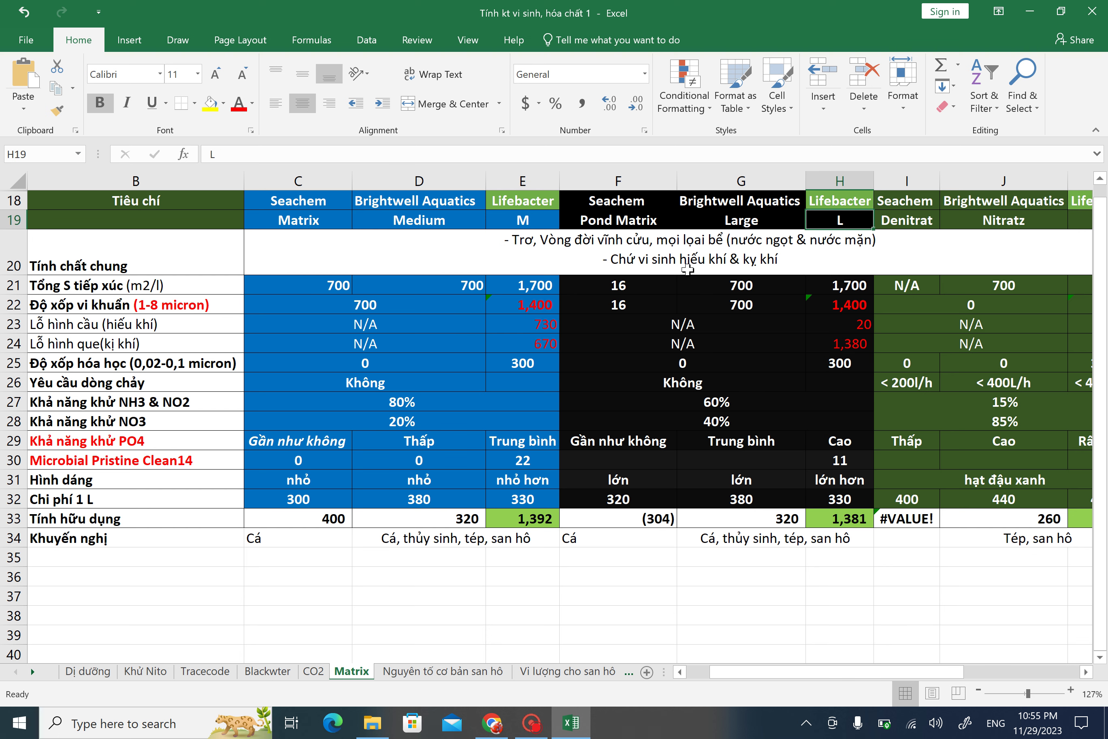
Step: Examine the Denitrat column, then compare Nitratz and Lifebacter S on contact surface, bacterial porosity and chemical porosity
scroll(765, 314, "right", 3)
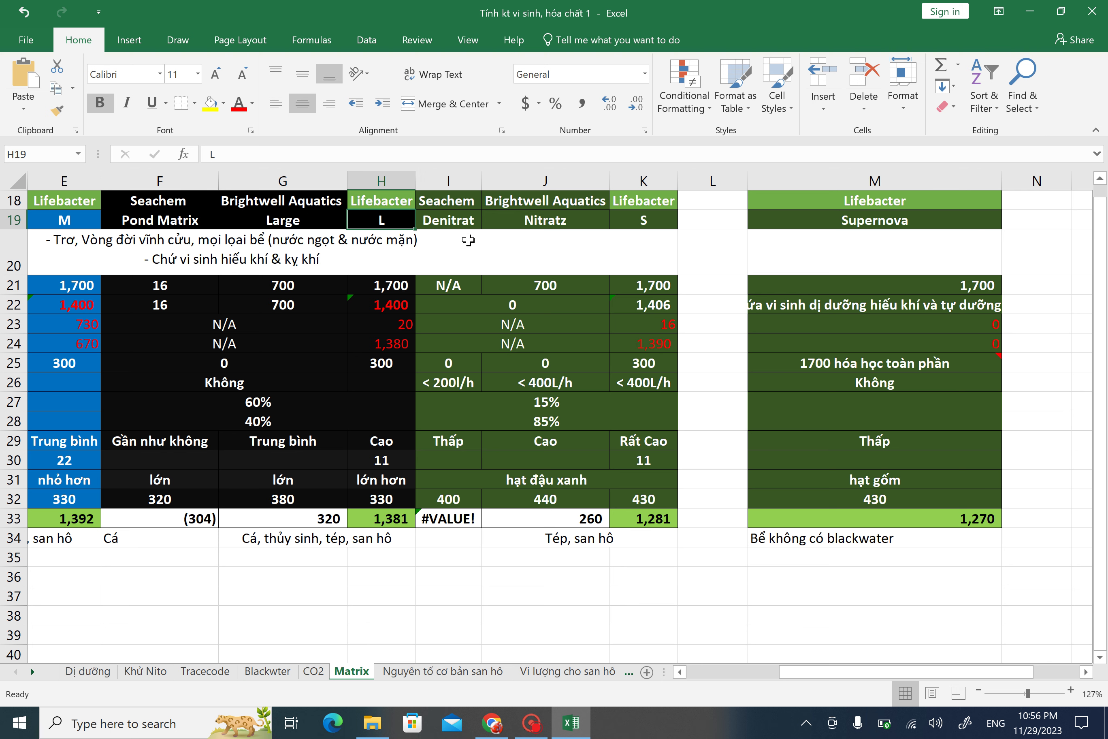
left_click(450, 180)
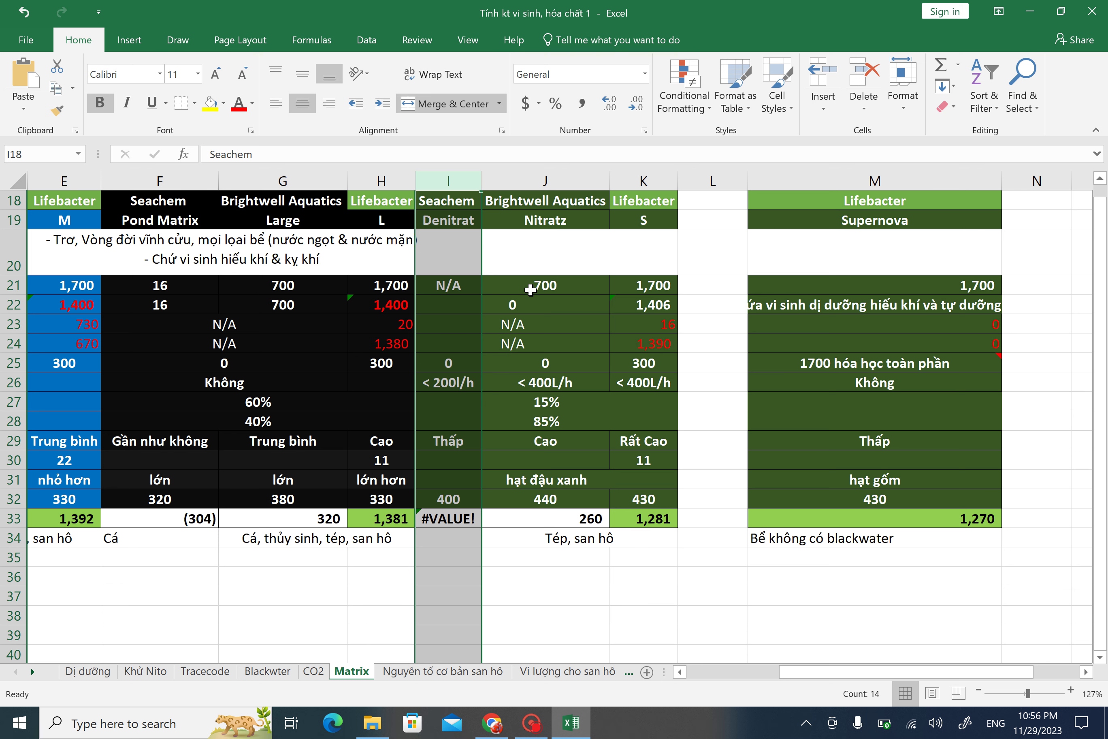
left_click(544, 285)
left_click(653, 286)
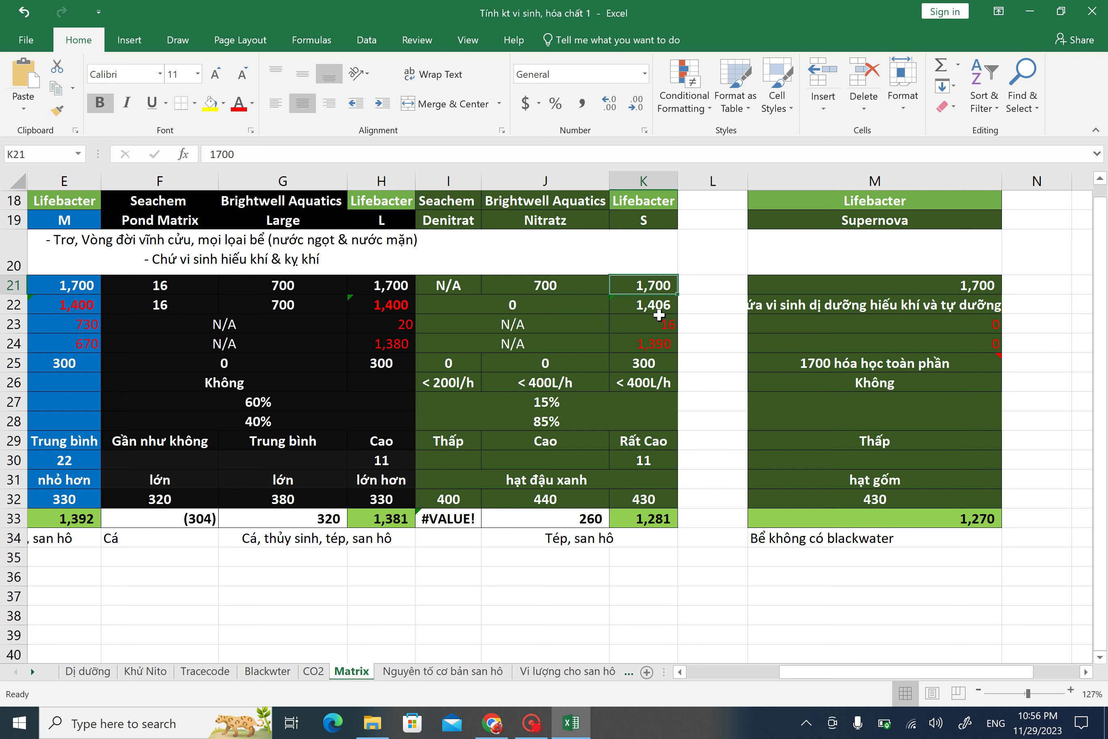
left_click_drag(659, 314, 658, 307)
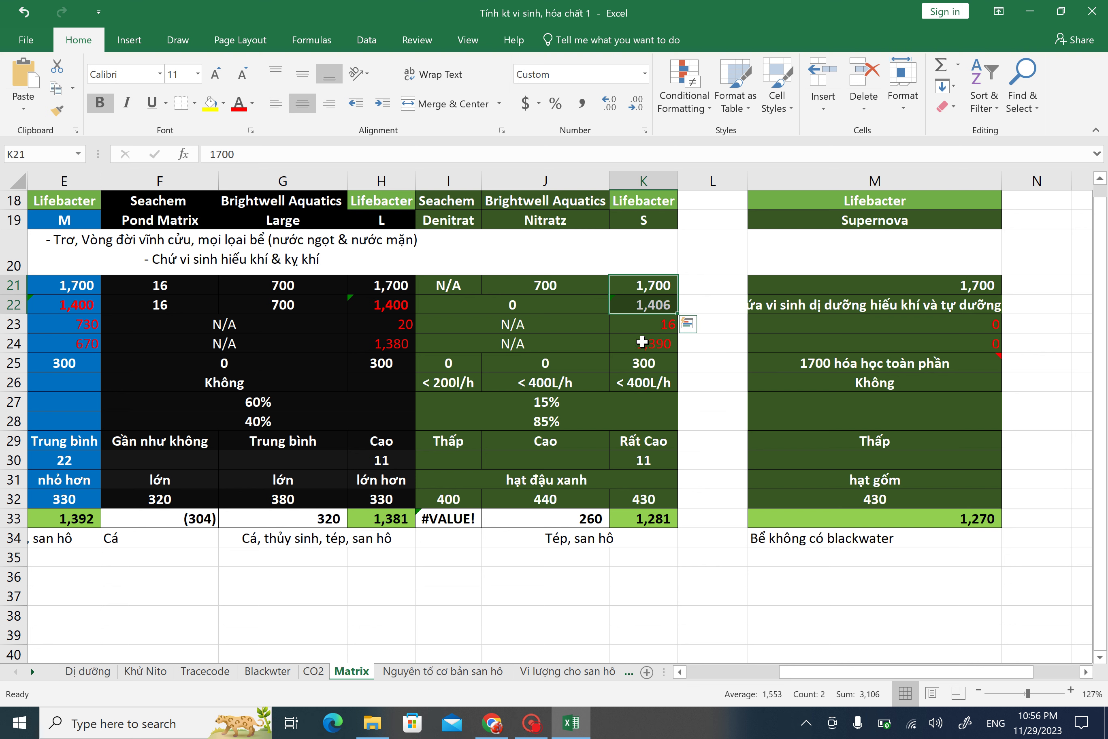
left_click(552, 359)
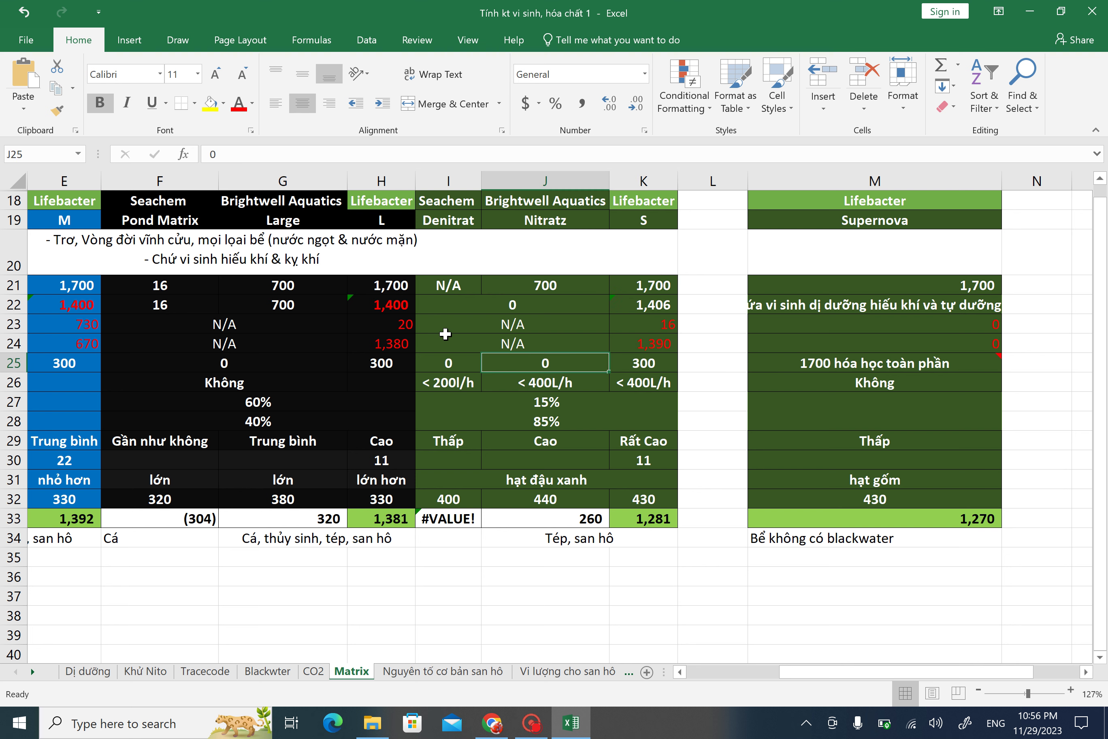
Step: Compare the spherical and rod-shaped pore rows for Lifebacter L and columns I to K, then check Lifebacter S's flow requirement and PO4 removal
scroll(552, 333, "down", 2)
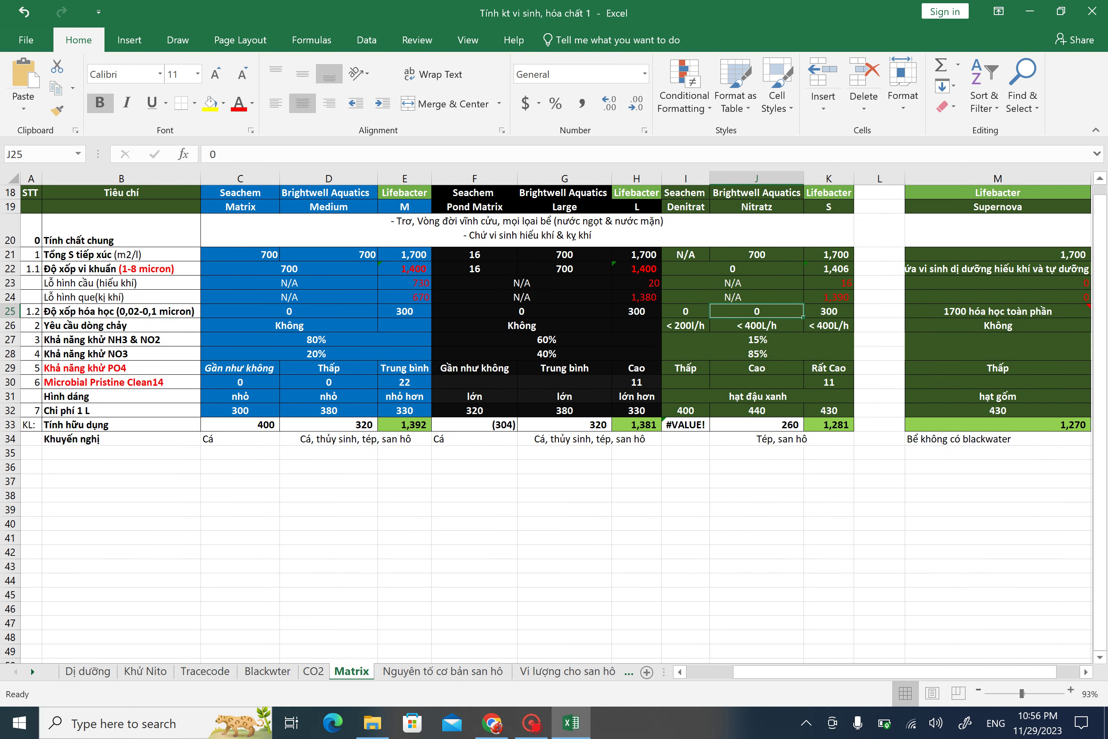
left_click(8, 282)
left_click(648, 285)
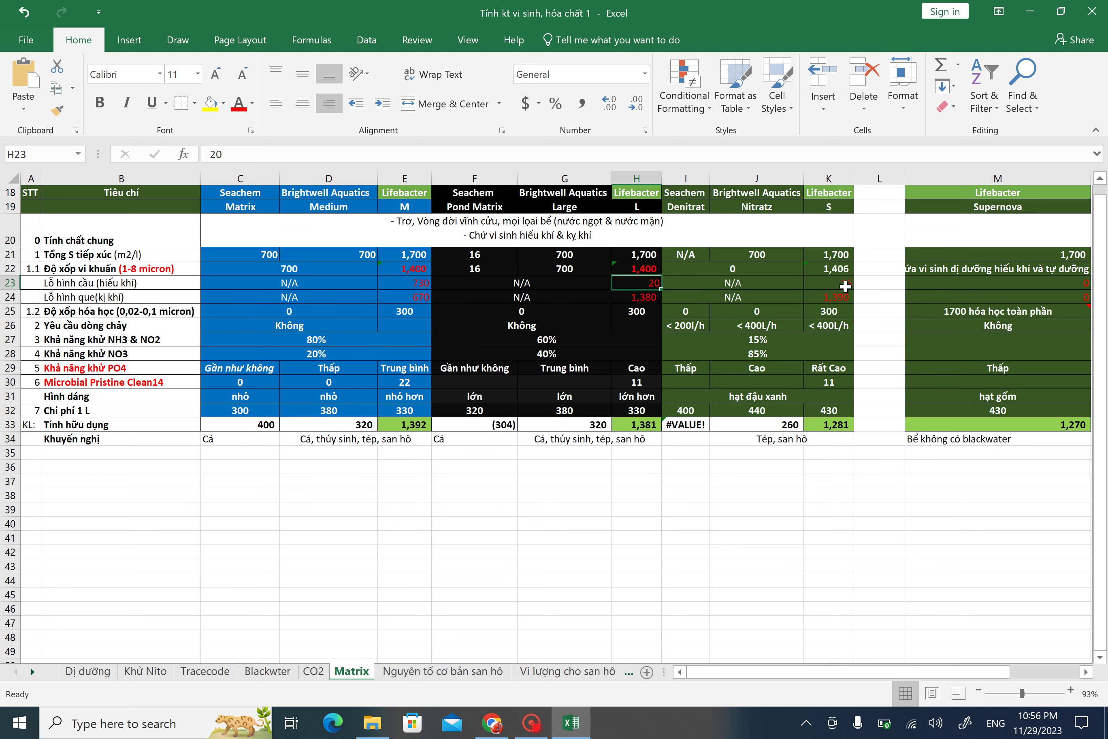
left_click_drag(845, 285, 701, 300)
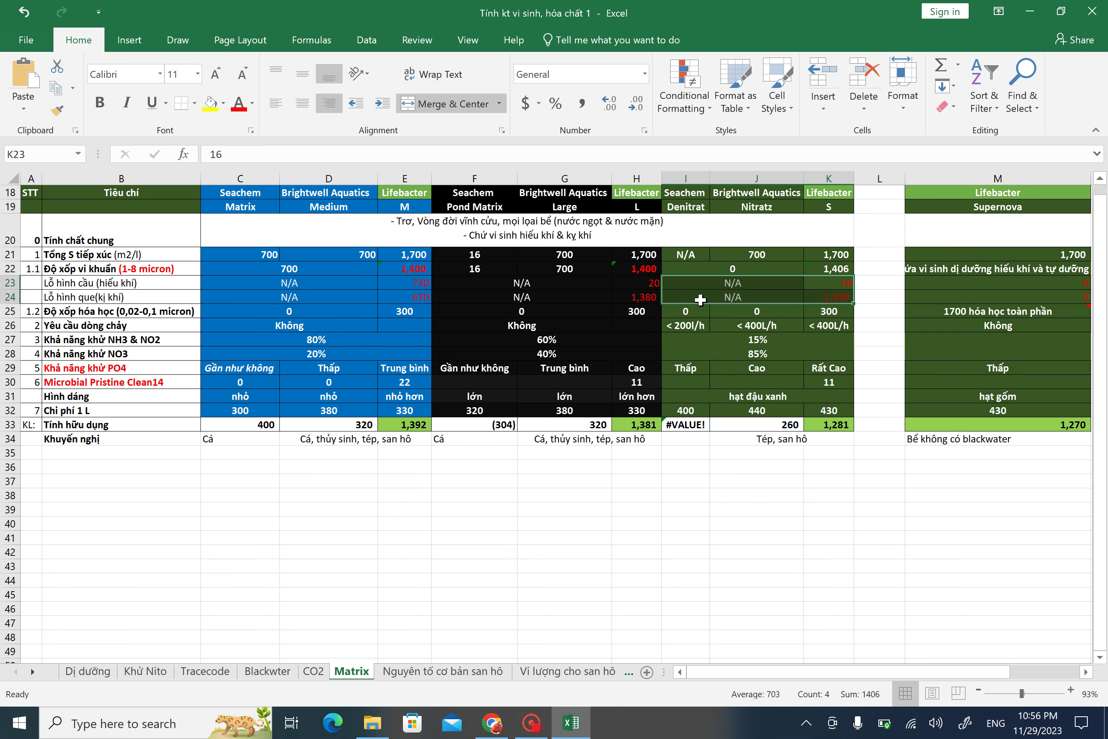
left_click(808, 325)
scroll(815, 352, "right", 2)
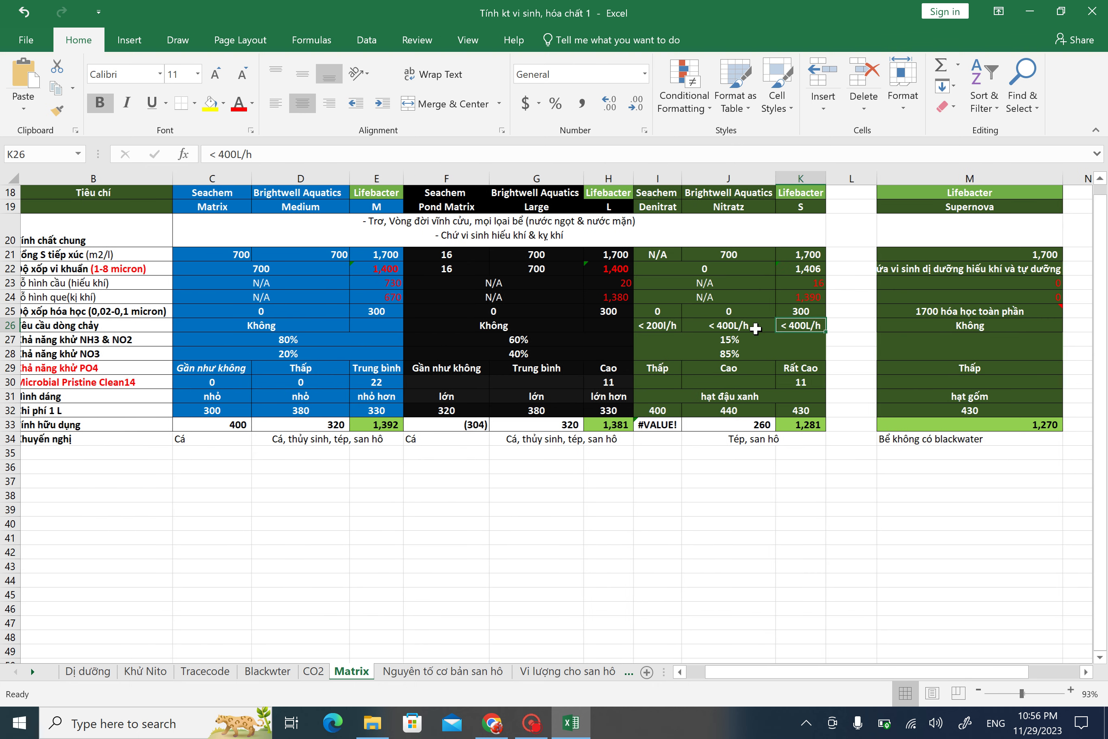
left_click(820, 370)
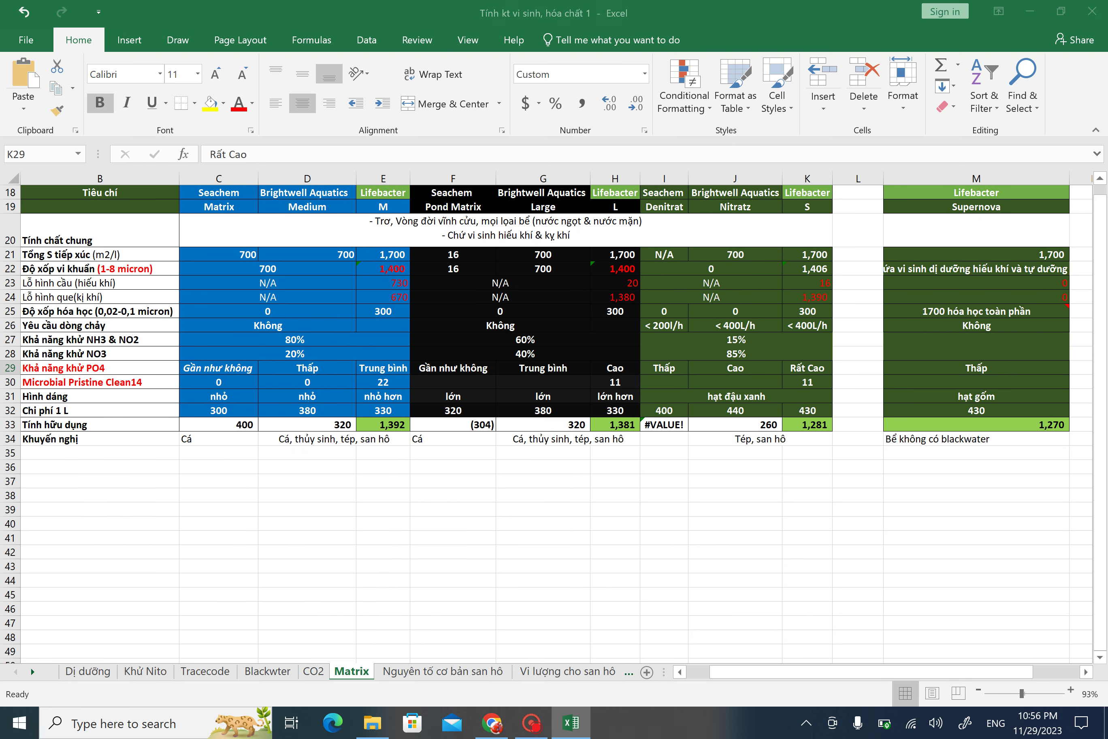
Step: Switch to Chrome and open the Vật liệu lọc category on the LoveFish Aqua website
key("alt+Tab")
left_click(17, 11)
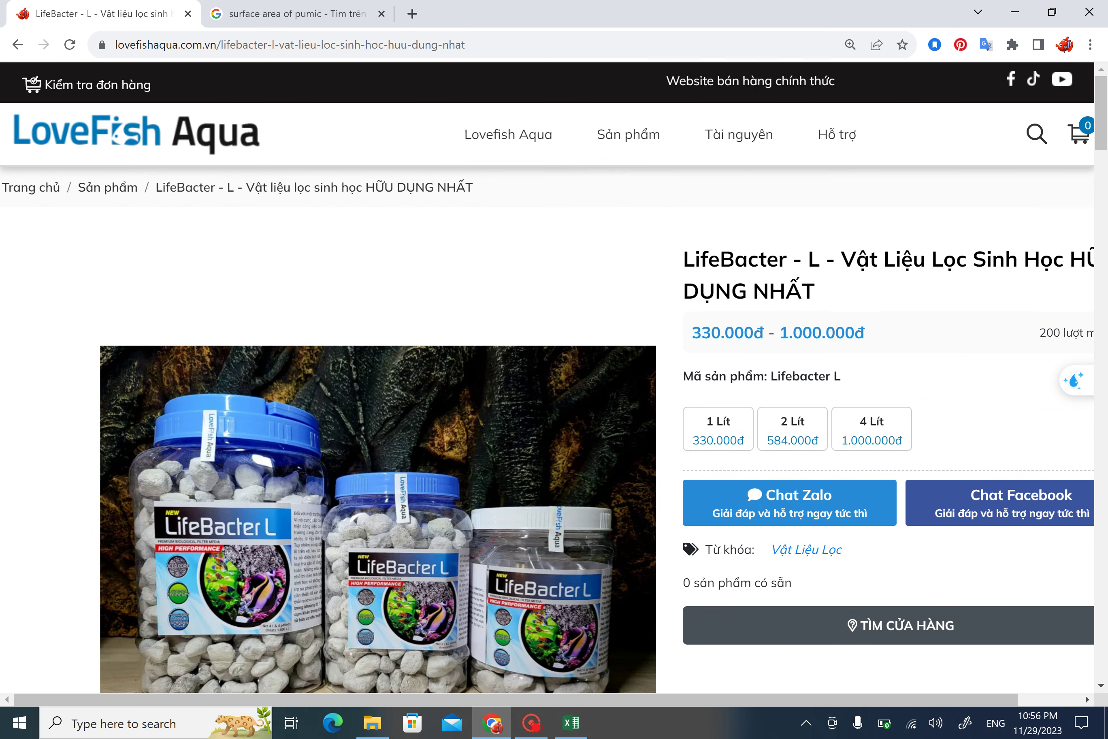
left_click(114, 185)
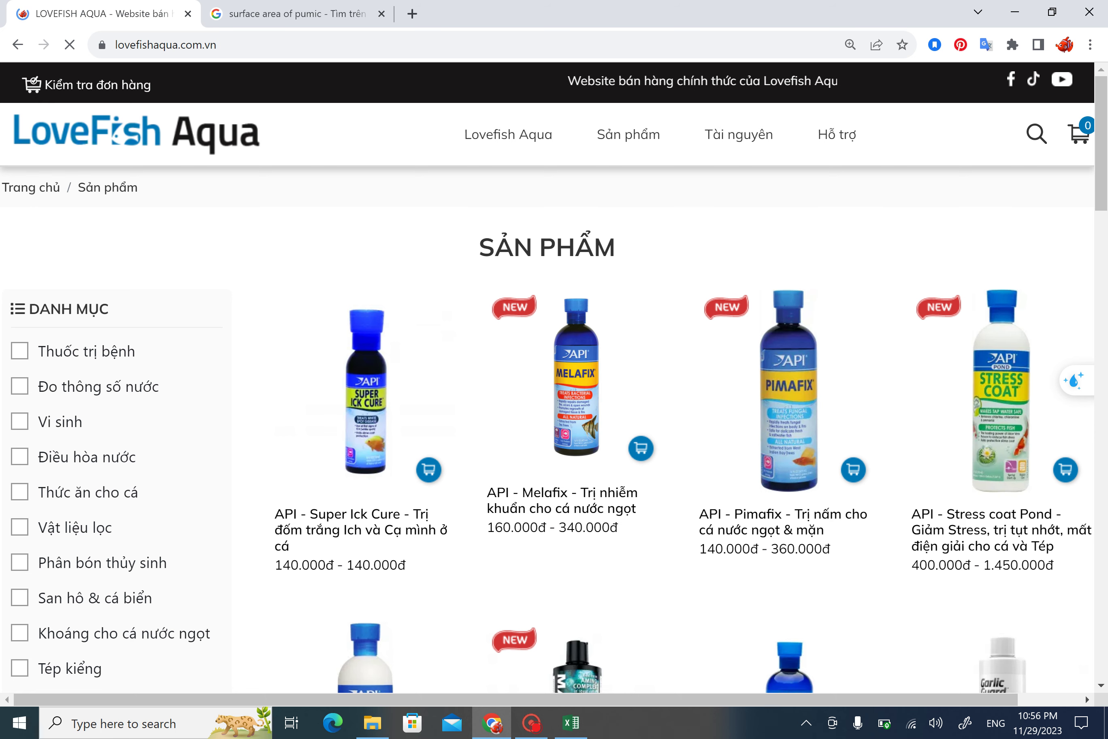
scroll(548, 377, "down", 6)
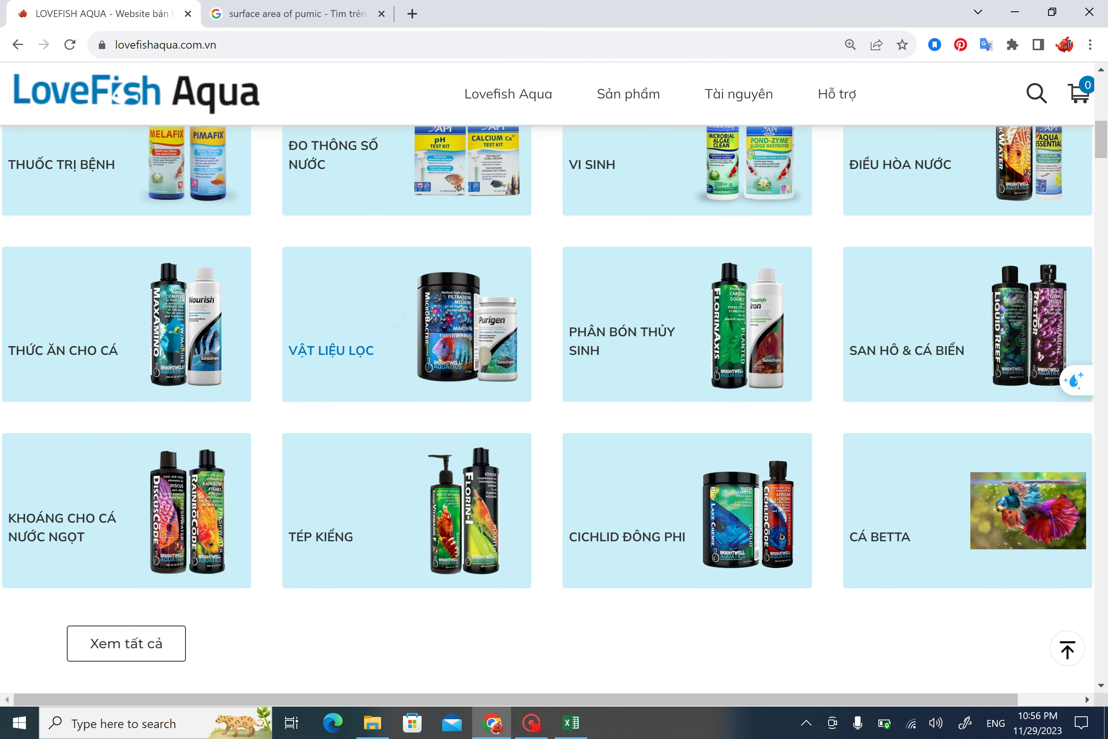
left_click(336, 350)
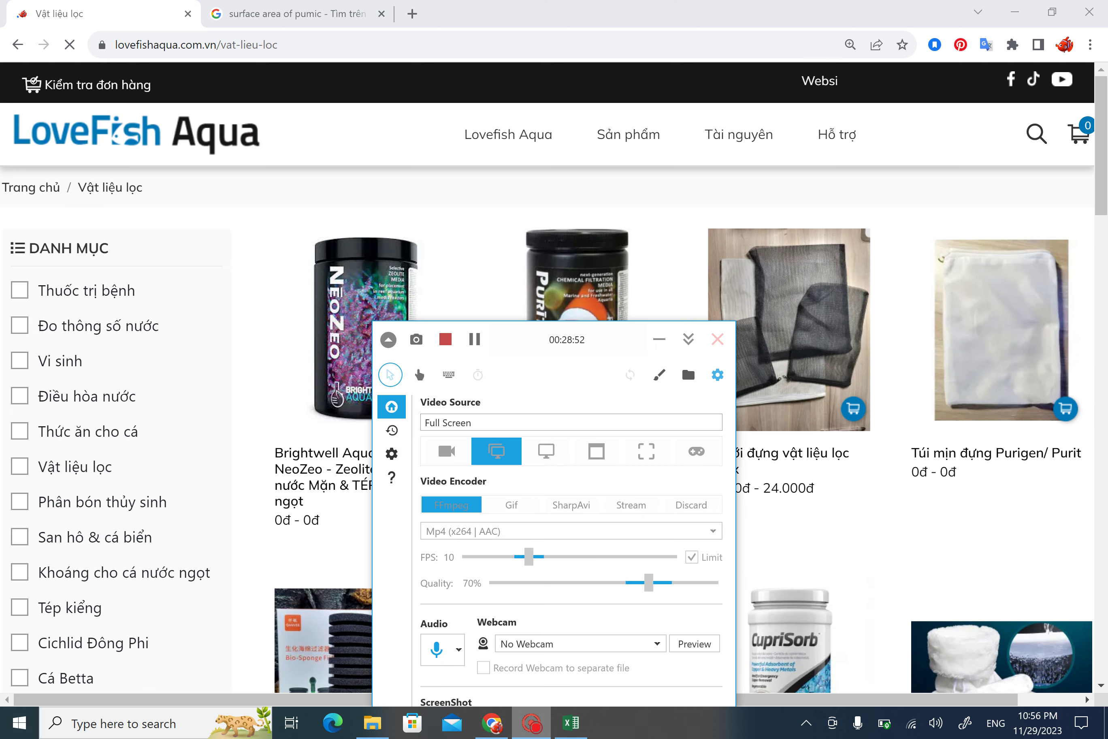
Step: Open the LifeBacter S product page and read its product information and usage instructions
key("alt+Tab")
scroll(548, 377, "down", 8)
scroll(547, 377, "down", 7)
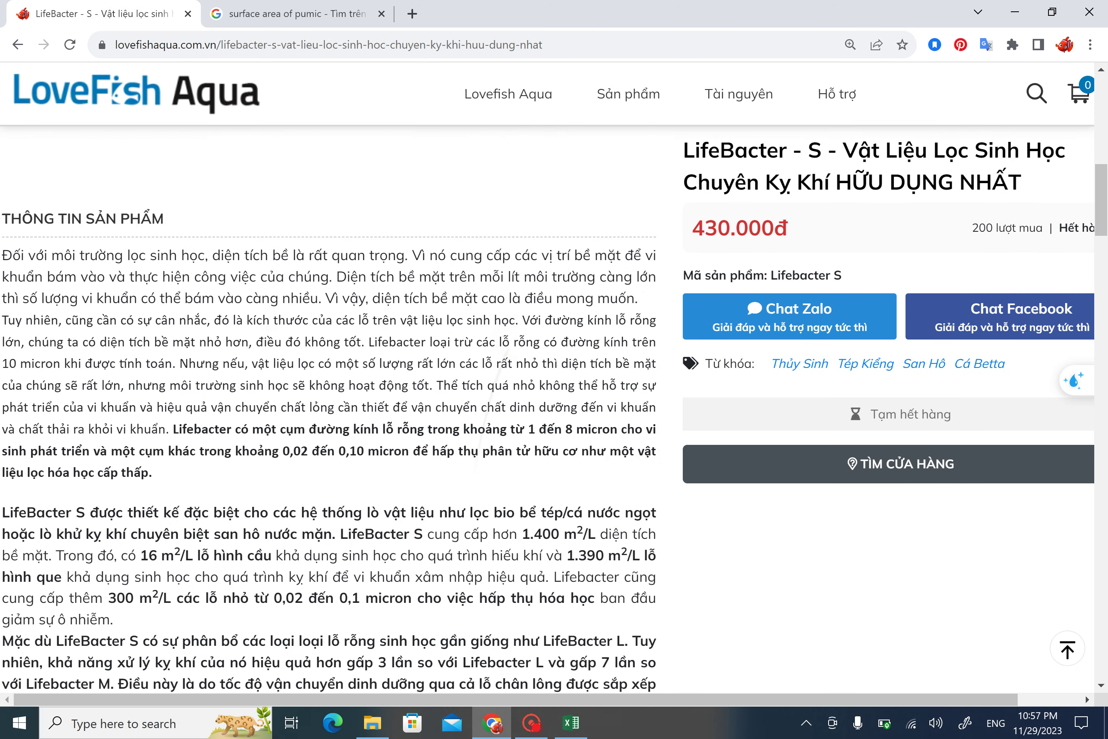
scroll(329, 410, "down", 5)
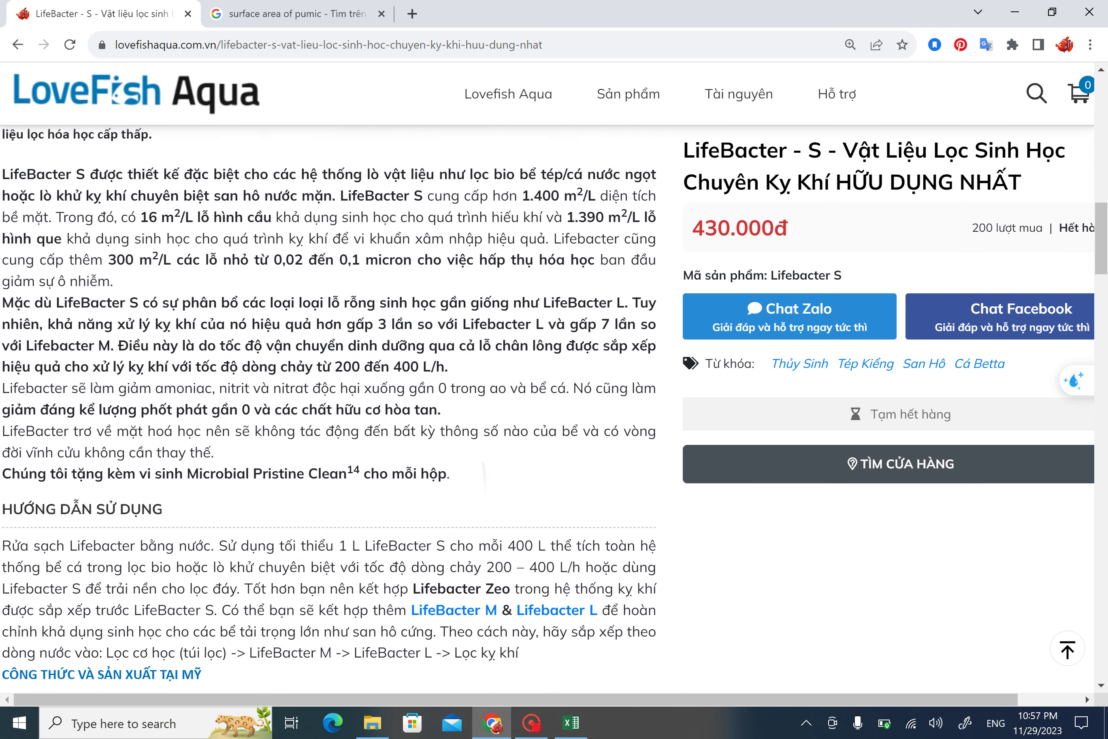
scroll(329, 410, "down", 3)
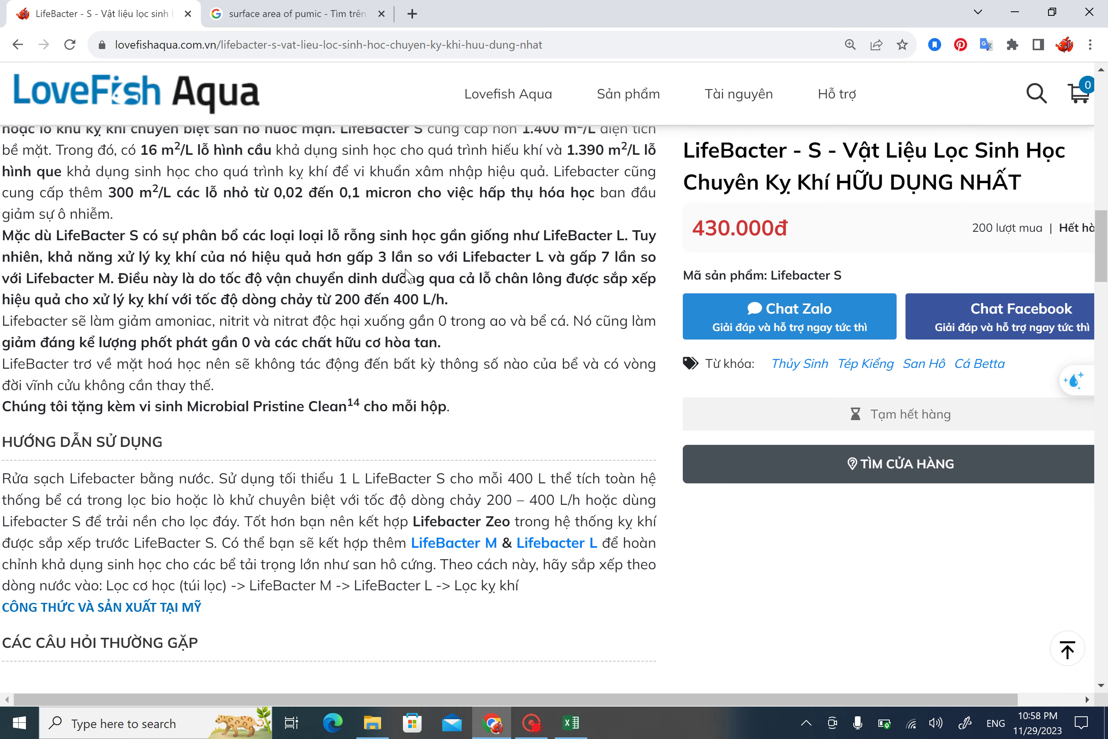
Step: Return to the Excel workbook and examine the Denitrat, Nitratz and Lifebacter S columns
key("alt+Tab")
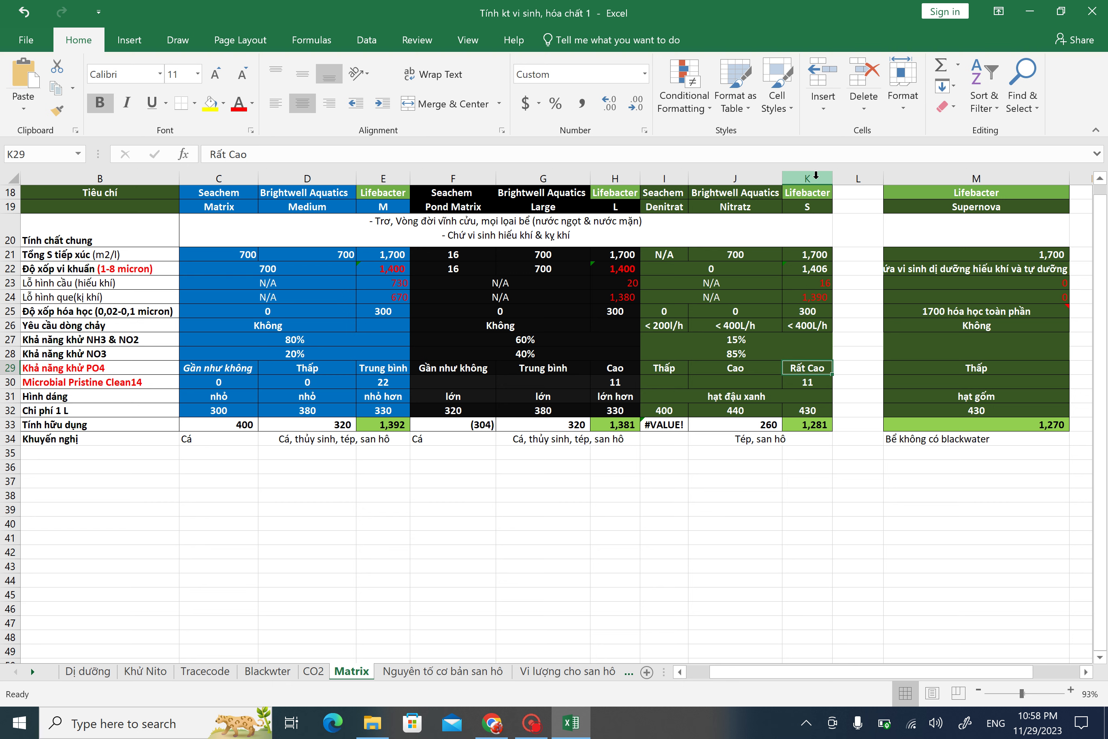
left_click(664, 179)
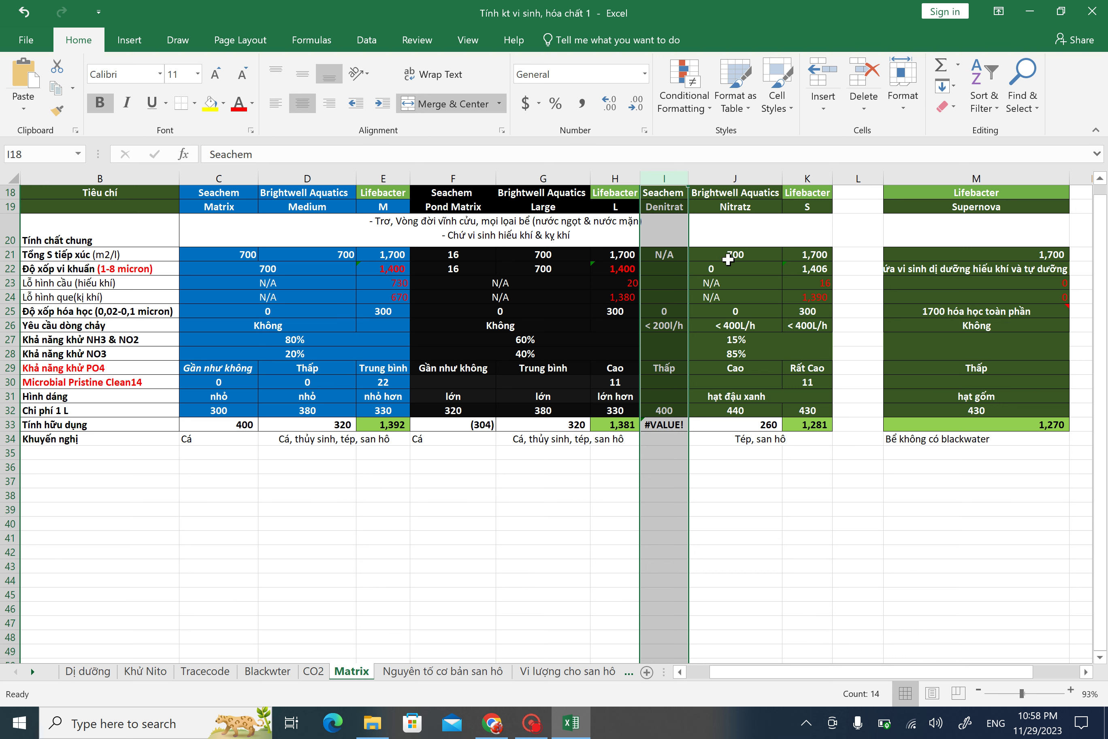
left_click(743, 191)
left_click(820, 177)
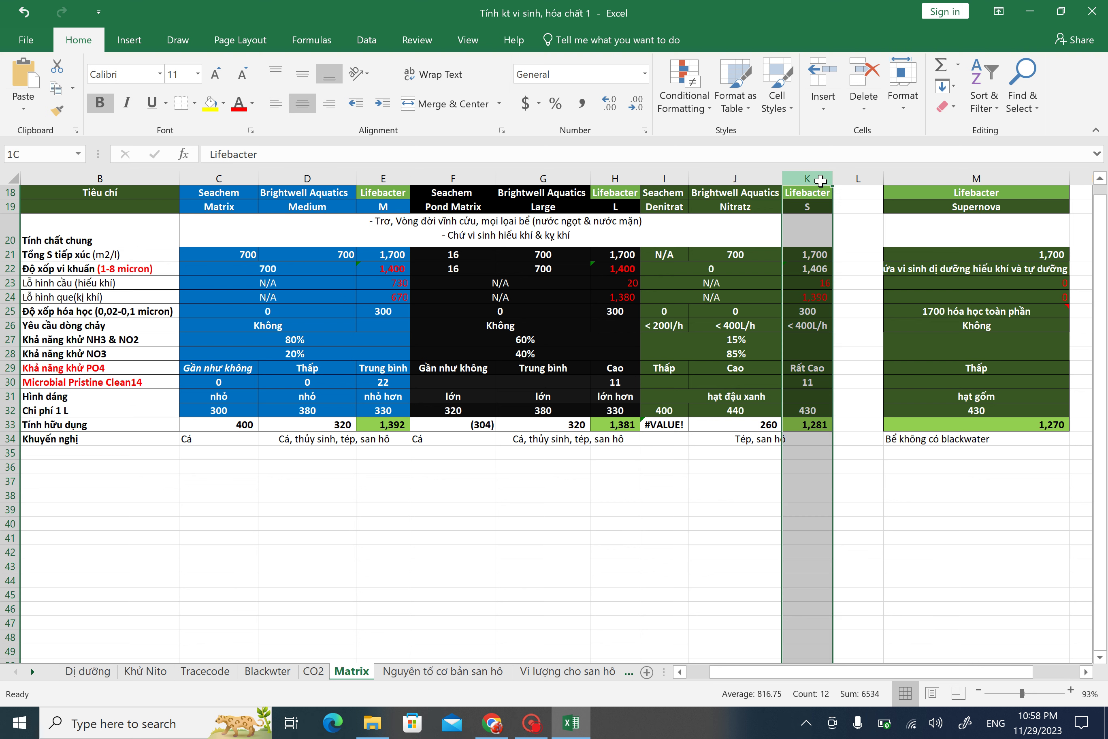
Step: Compare PO4 removal across row 29, then check the shape entries for Lifebacter M and Pond Matrix in row 31
left_click_drag(493, 353, 49, 375)
left_click(10, 368)
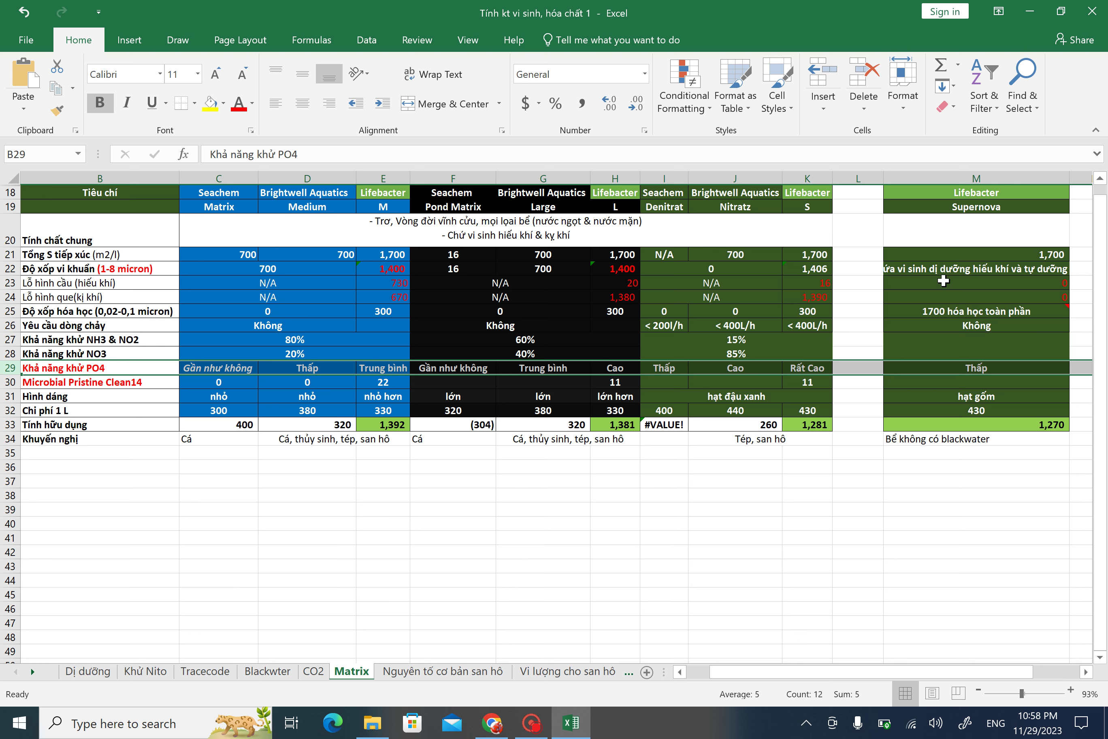
left_click(895, 275)
left_click(394, 393)
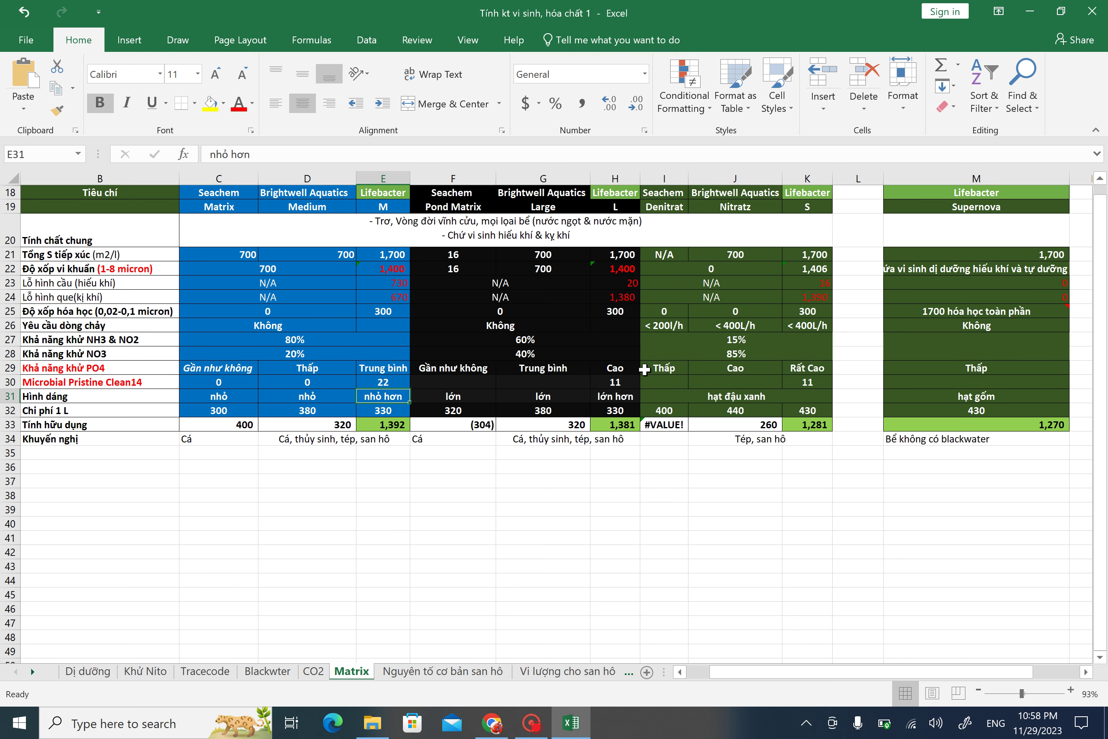
left_click(428, 398)
Step: Compare the cost per litre in row 32 for Seachem Matrix, Brightwell Aquatics Medium and Lifebacter M
scroll(428, 398, "up", 2)
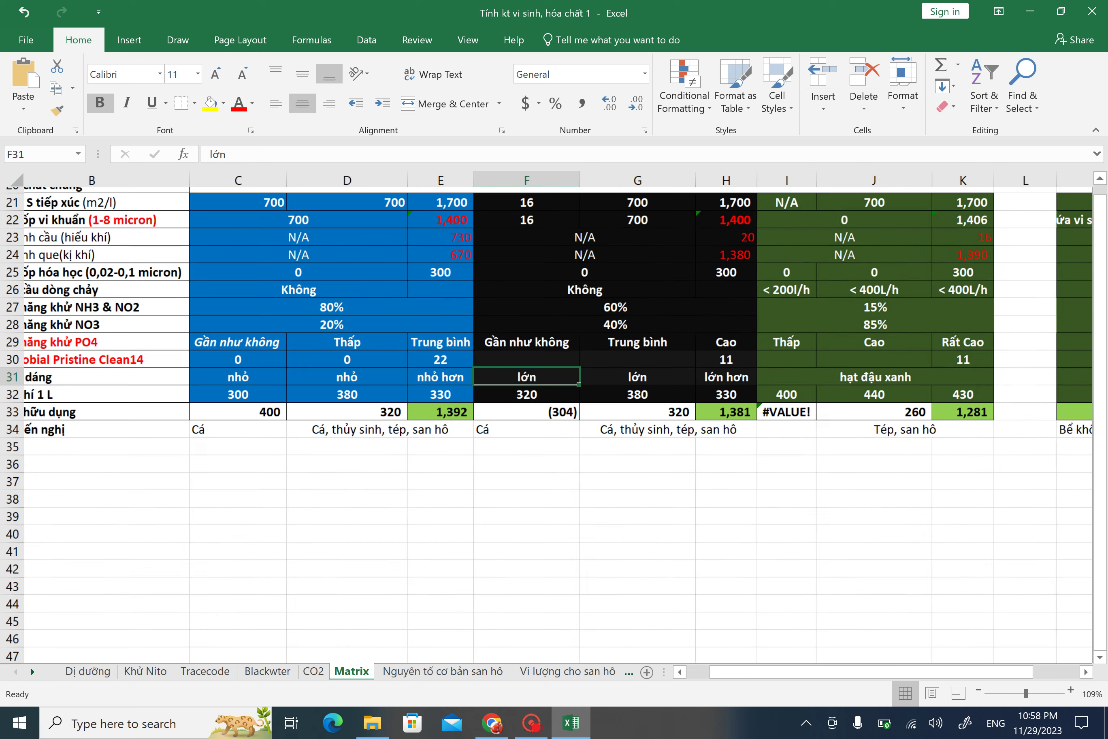
scroll(475, 383, "up", 1)
scroll(475, 383, "left", 1)
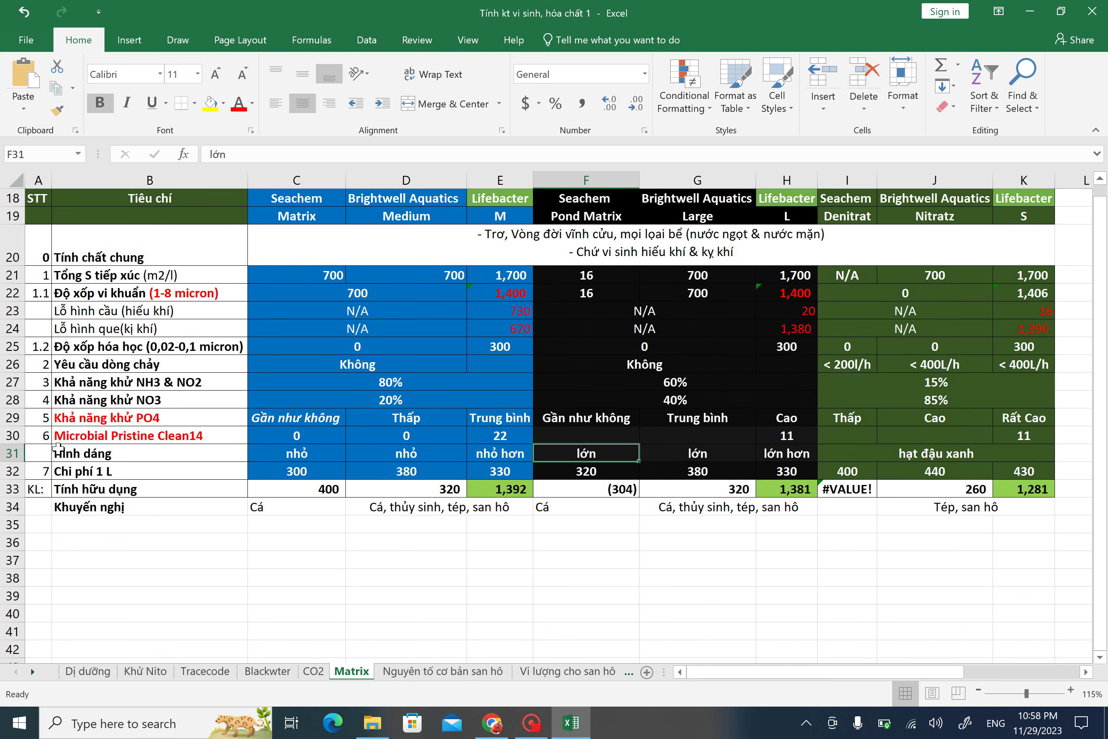
left_click(10, 471)
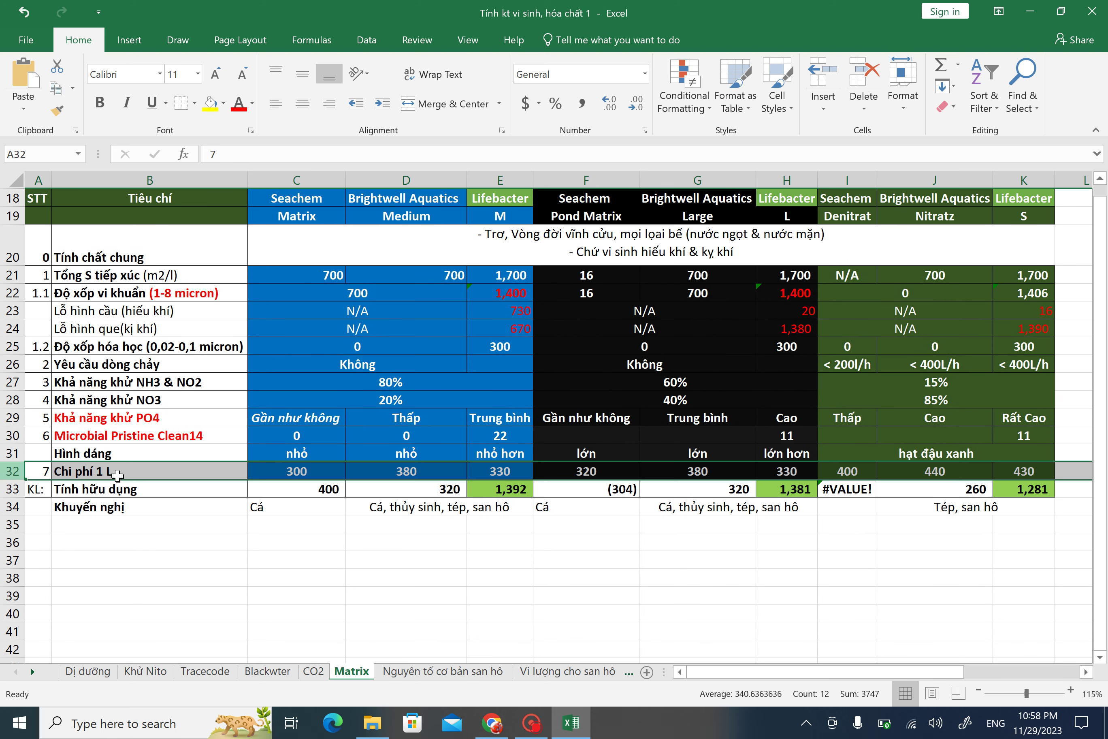
left_click(296, 468)
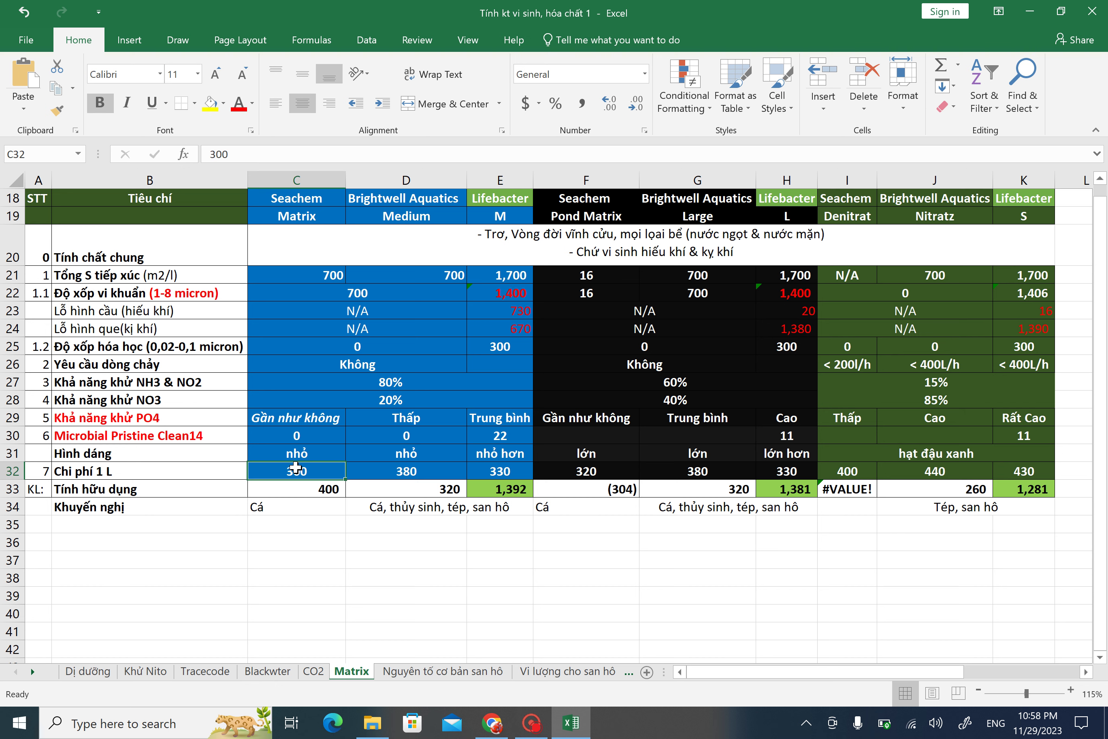
key("Right")
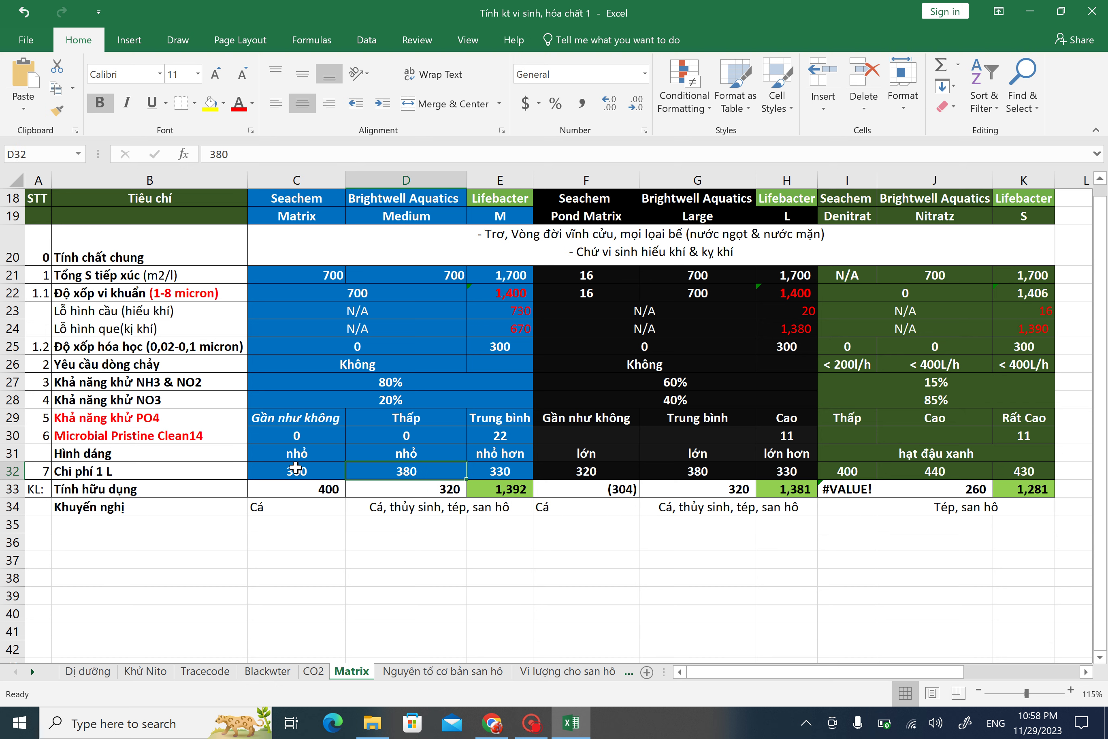
left_click(296, 468)
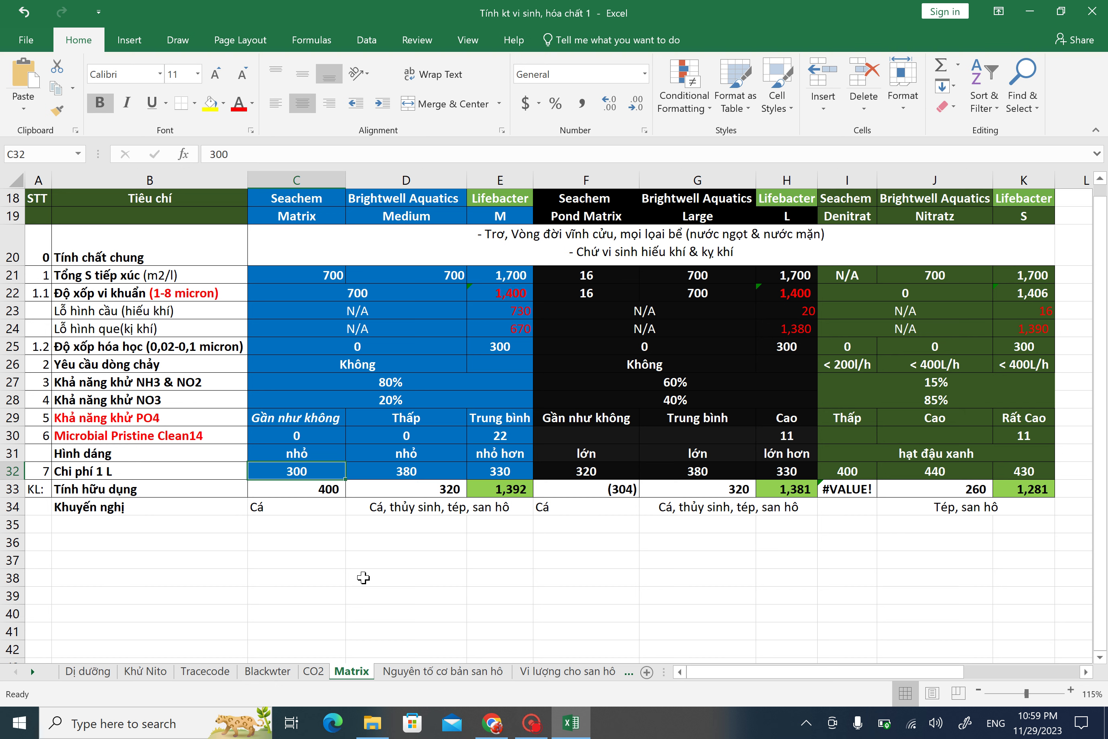
key("Right")
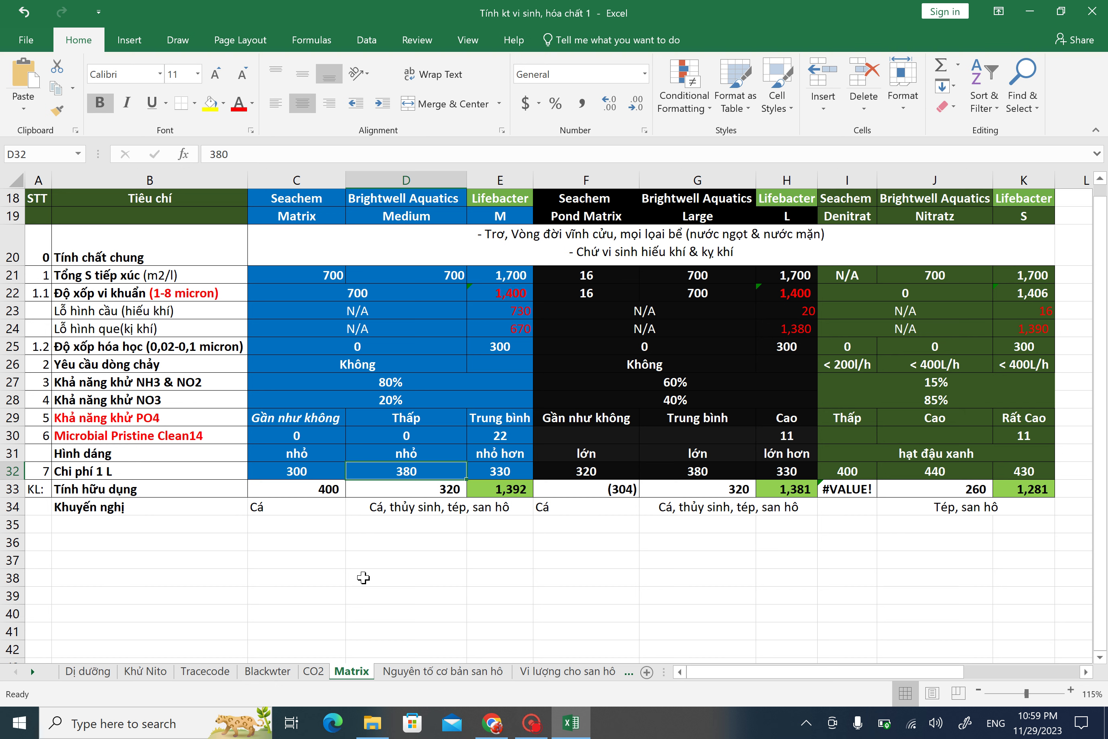
key("Right")
Step: Compare the cost per litre of Pond Matrix, Brightwell Aquatics Large and Lifebacter L, then of Denitrat, Nitratz and Lifebacter S
key("Right")
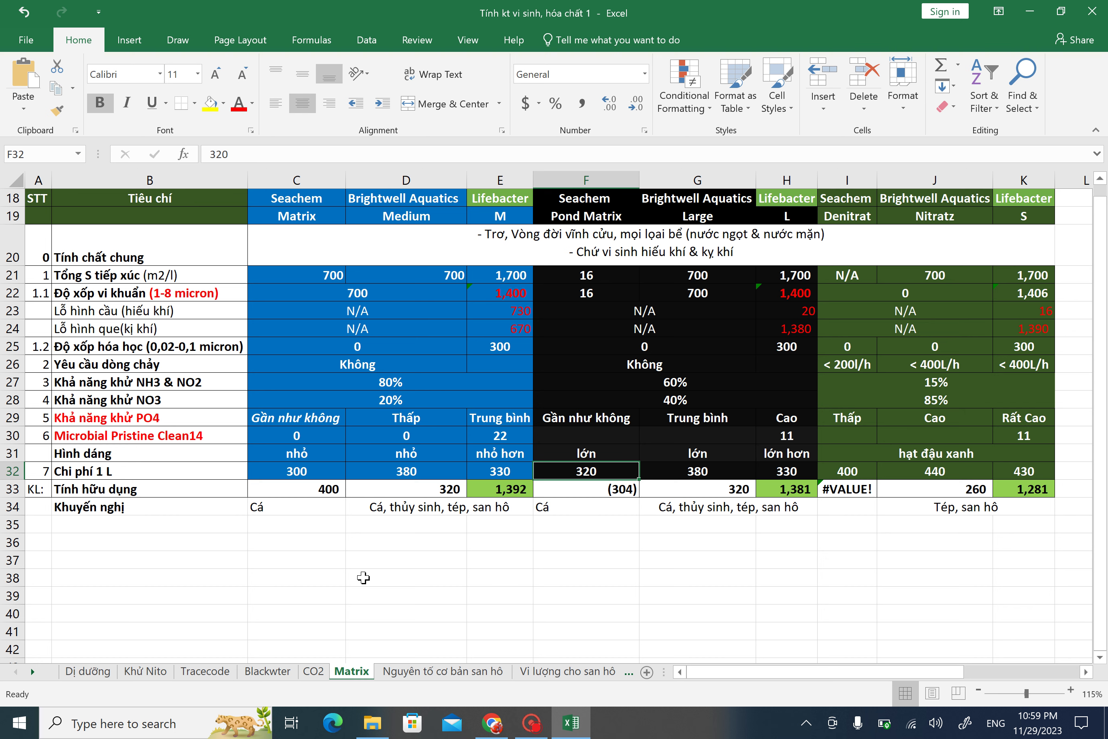
key("Right")
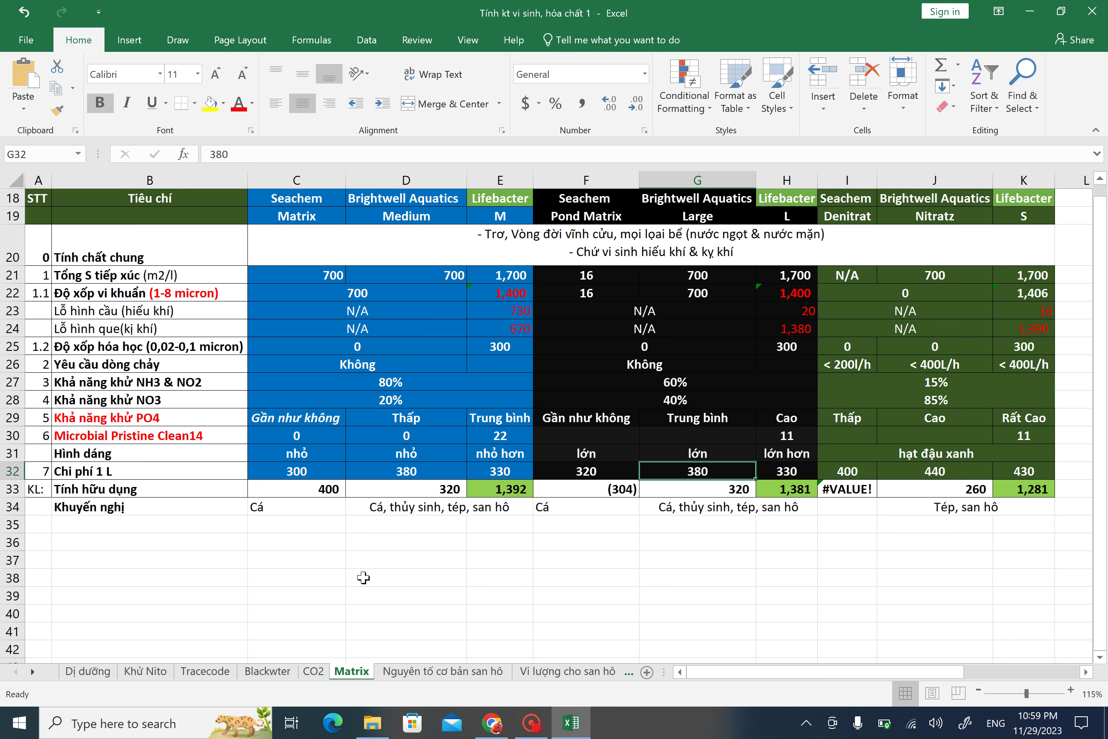
key("Right")
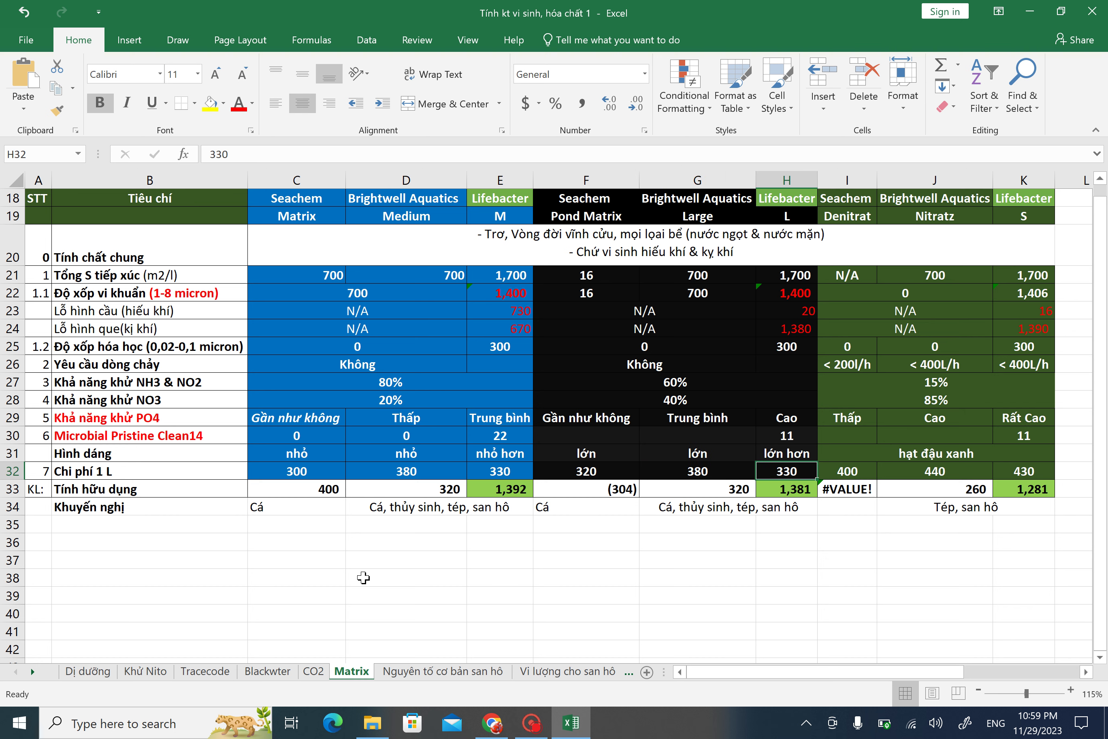
key("Left")
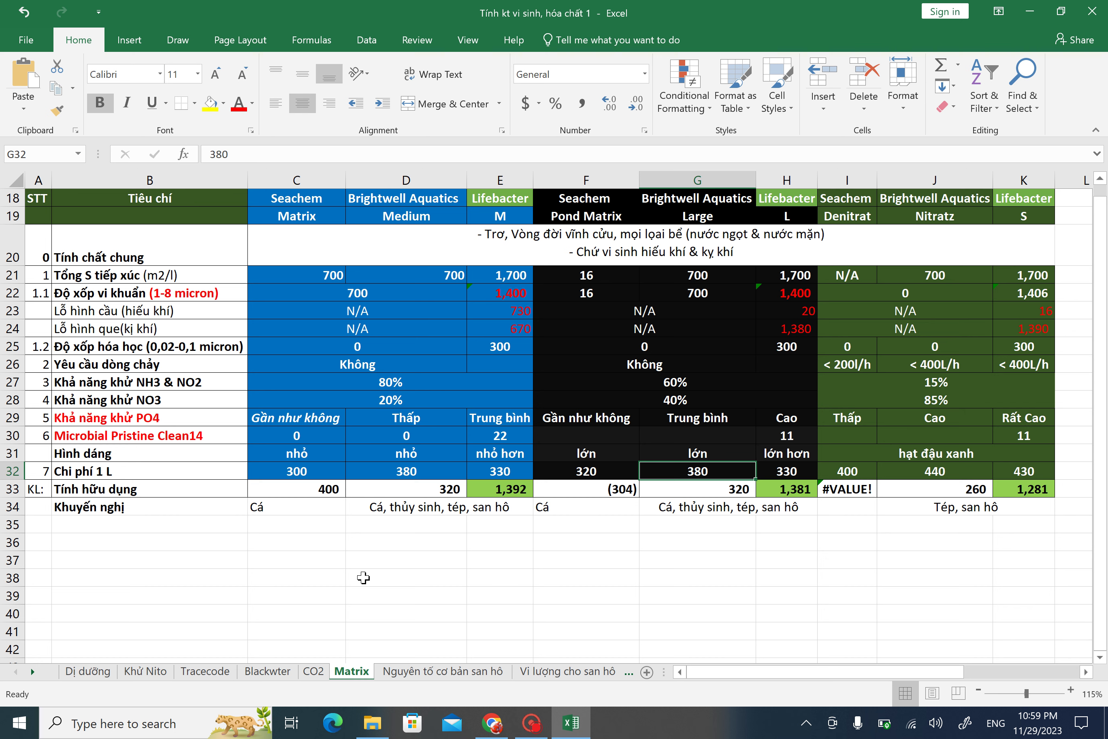
key("Right")
key("Right")
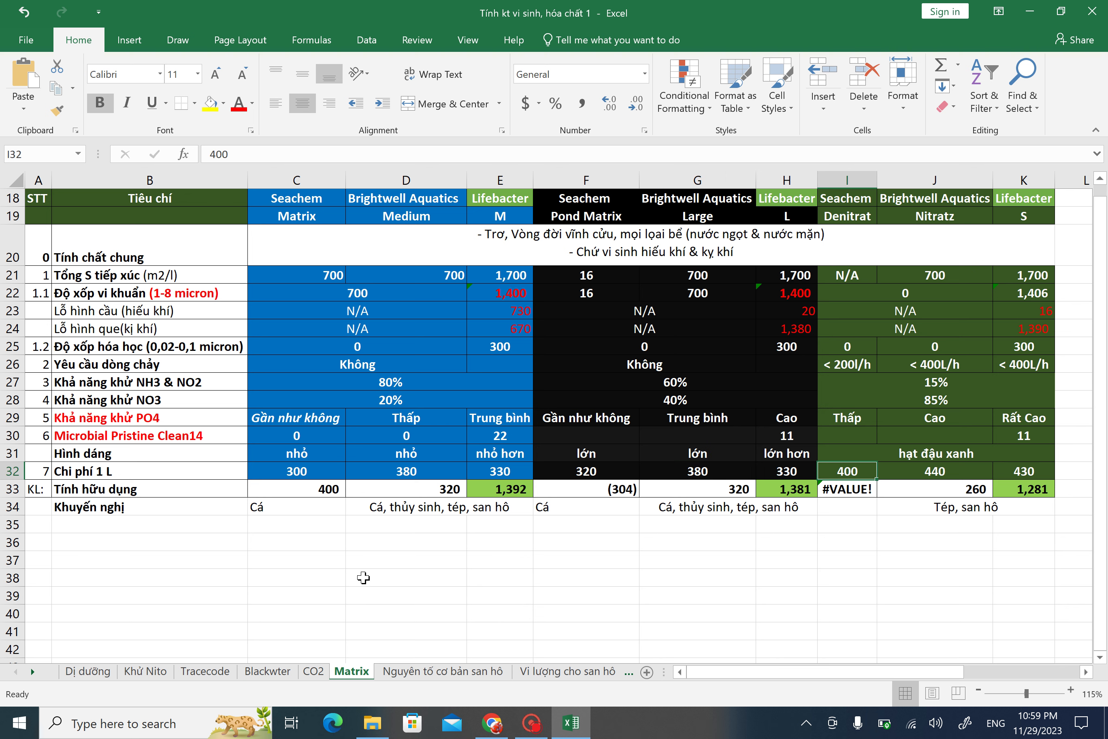
key("Right")
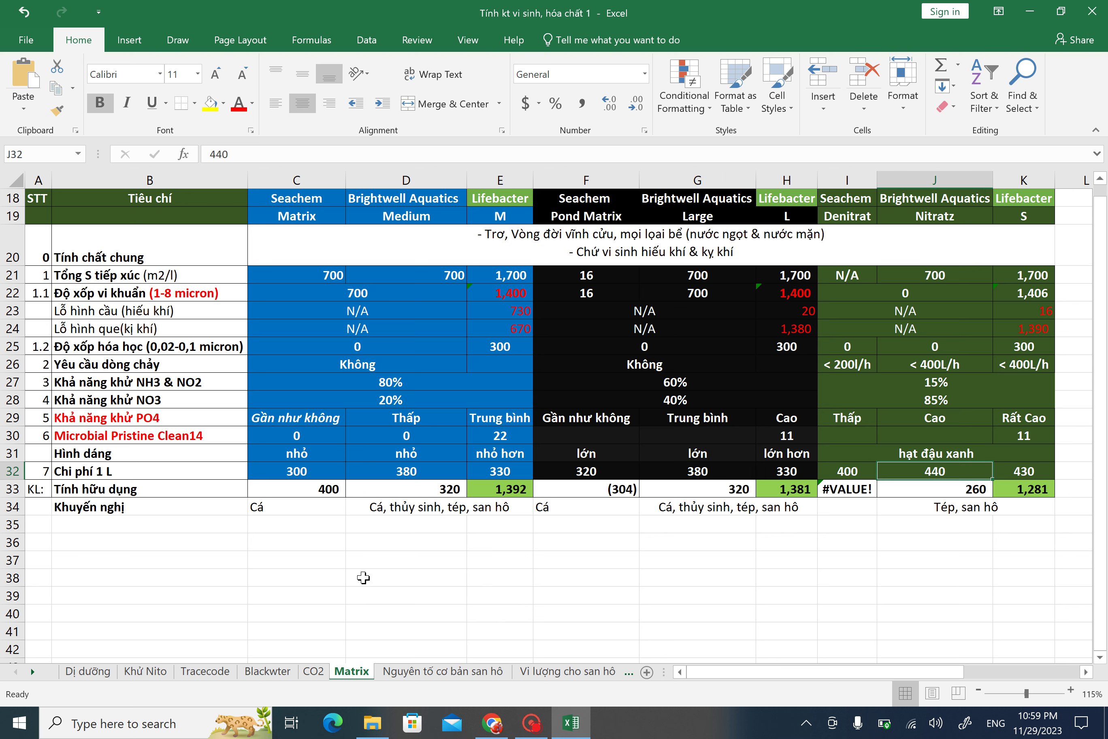
key("Right")
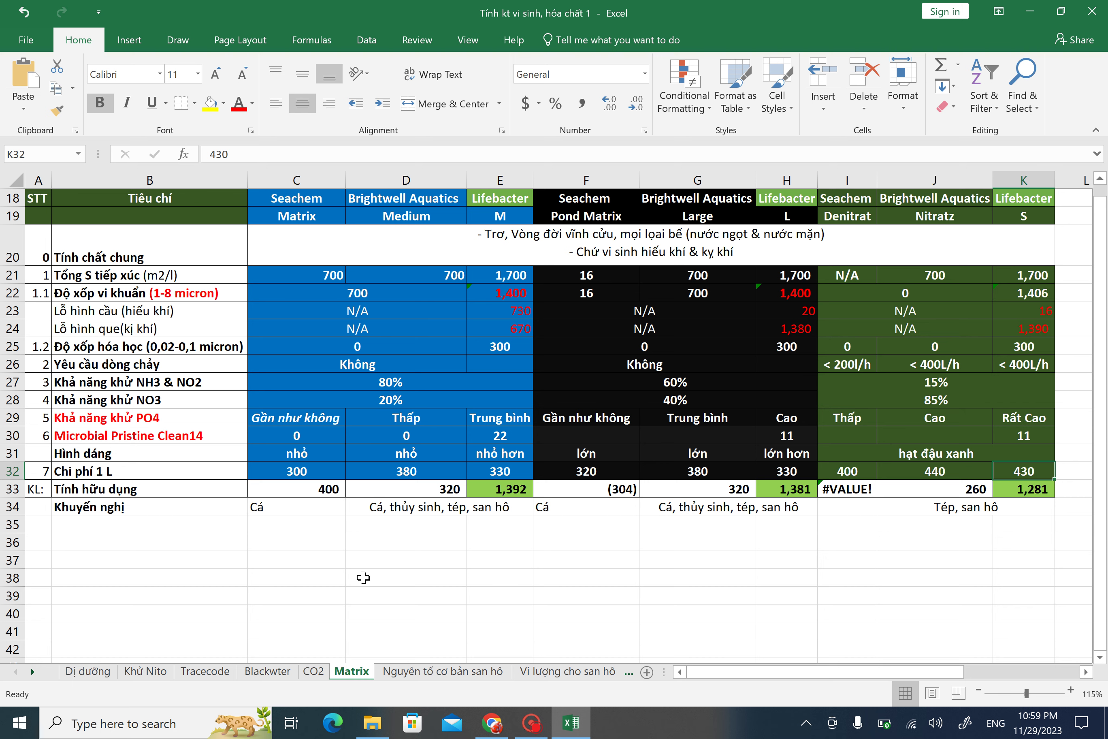
left_click(611, 548)
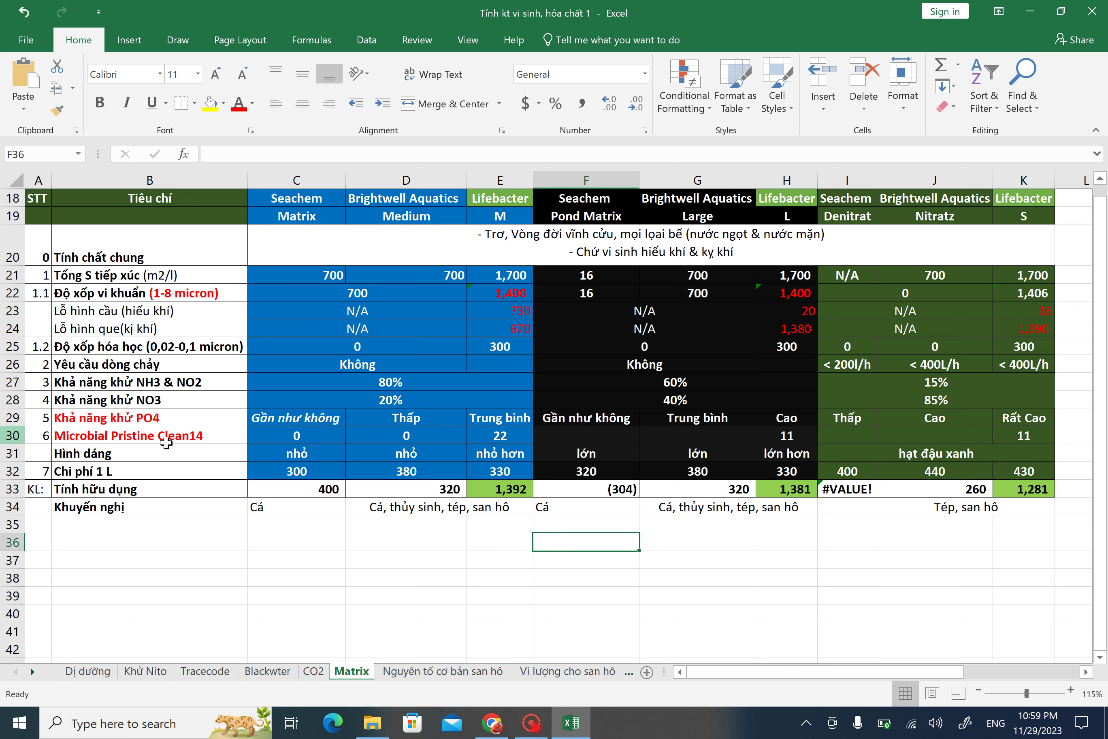
Step: Follow the Microbial Pristine Clean14 row across to Lifebacter M and check that column's size label in row 19
left_click(9, 435)
key("Right")
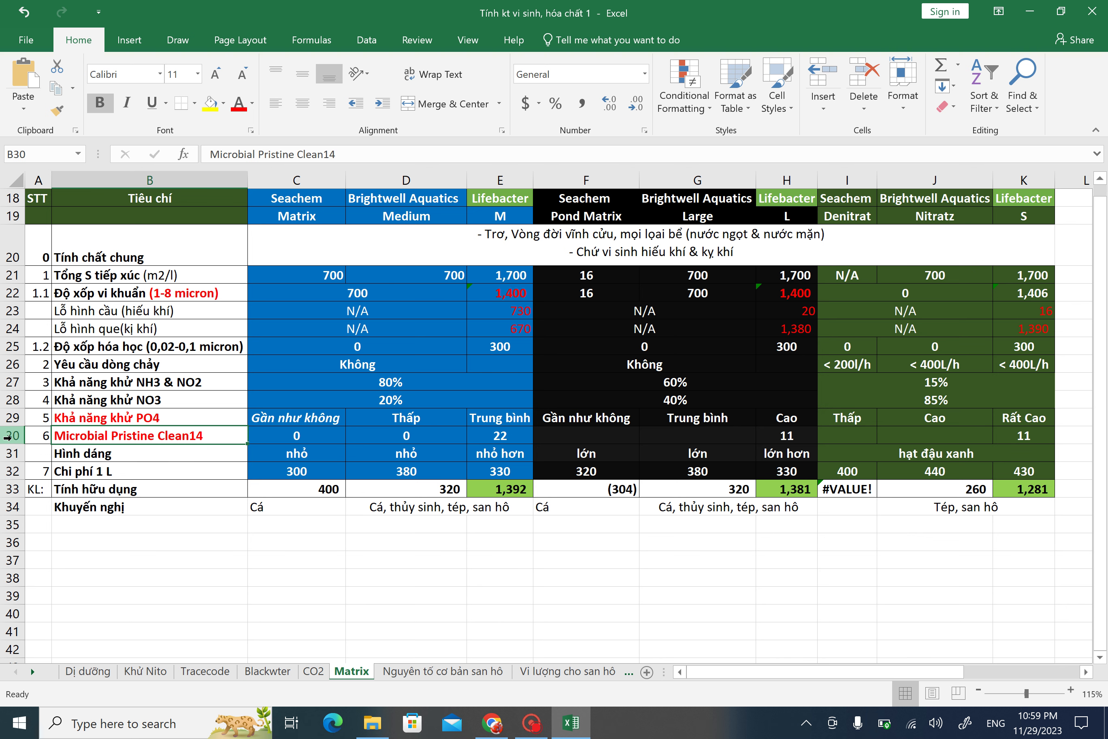
key("Right")
key("Right")
key("Right")
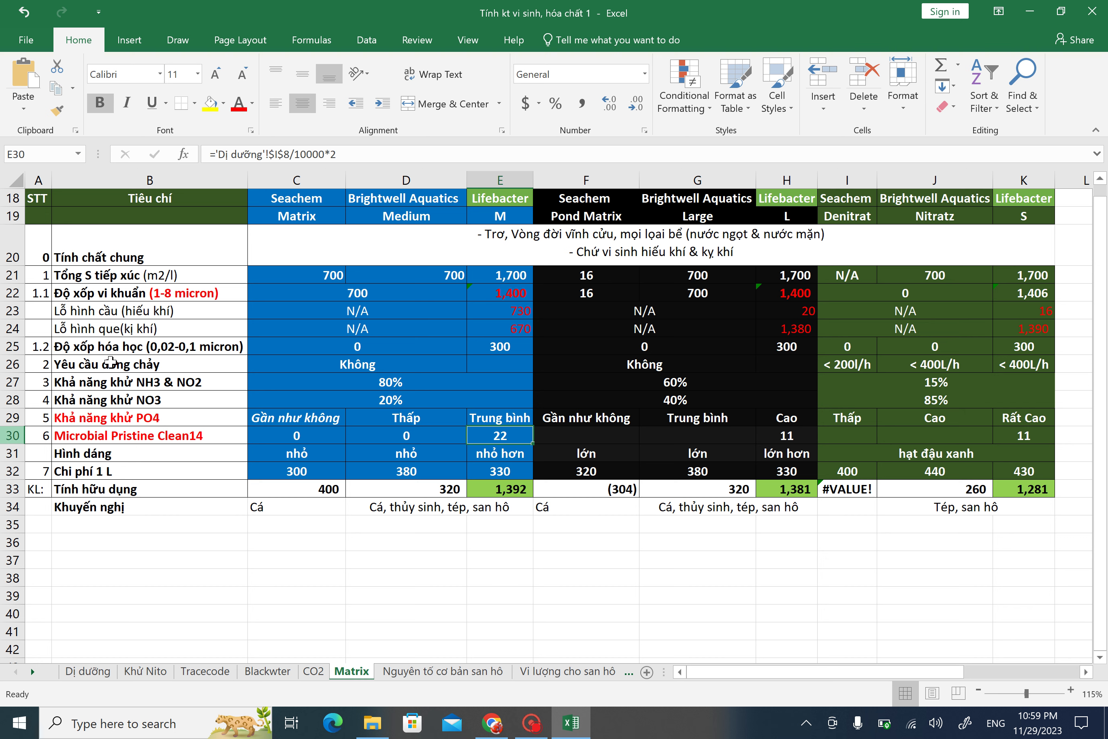
left_click(487, 215)
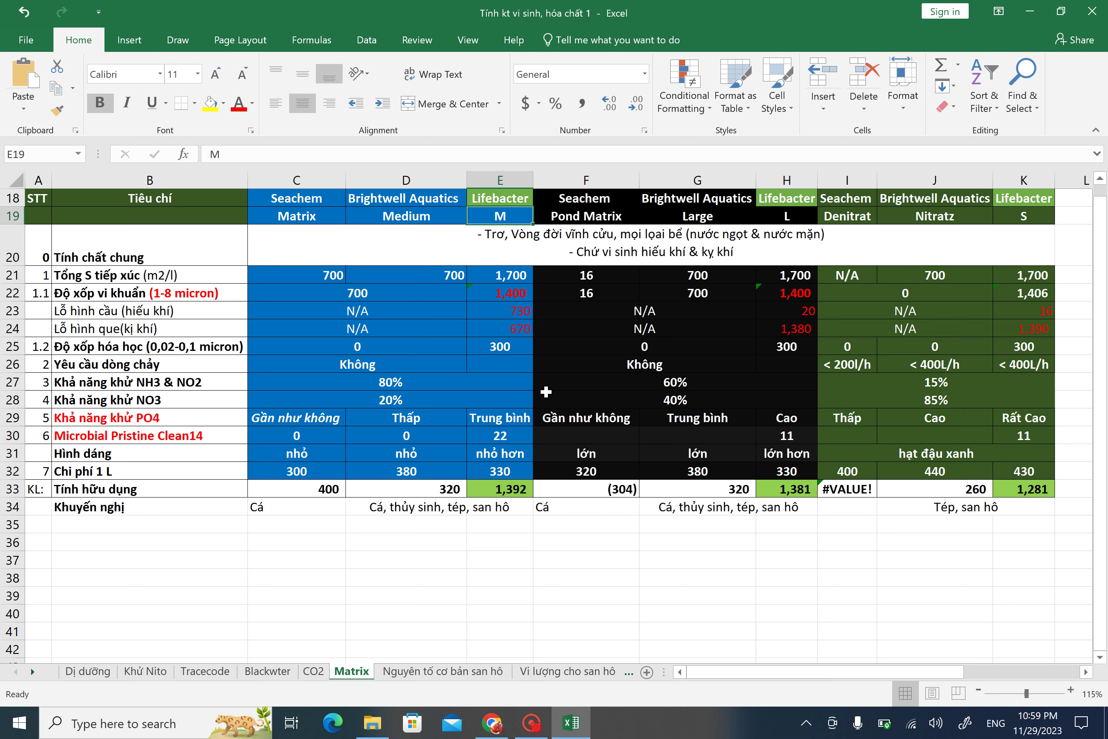
Step: Compare the Microbial Pristine Clean14 values of Matrix, Medium, Lifebacter M and Lifebacter L, ending on the full Lifebacter L column
left_click(478, 437)
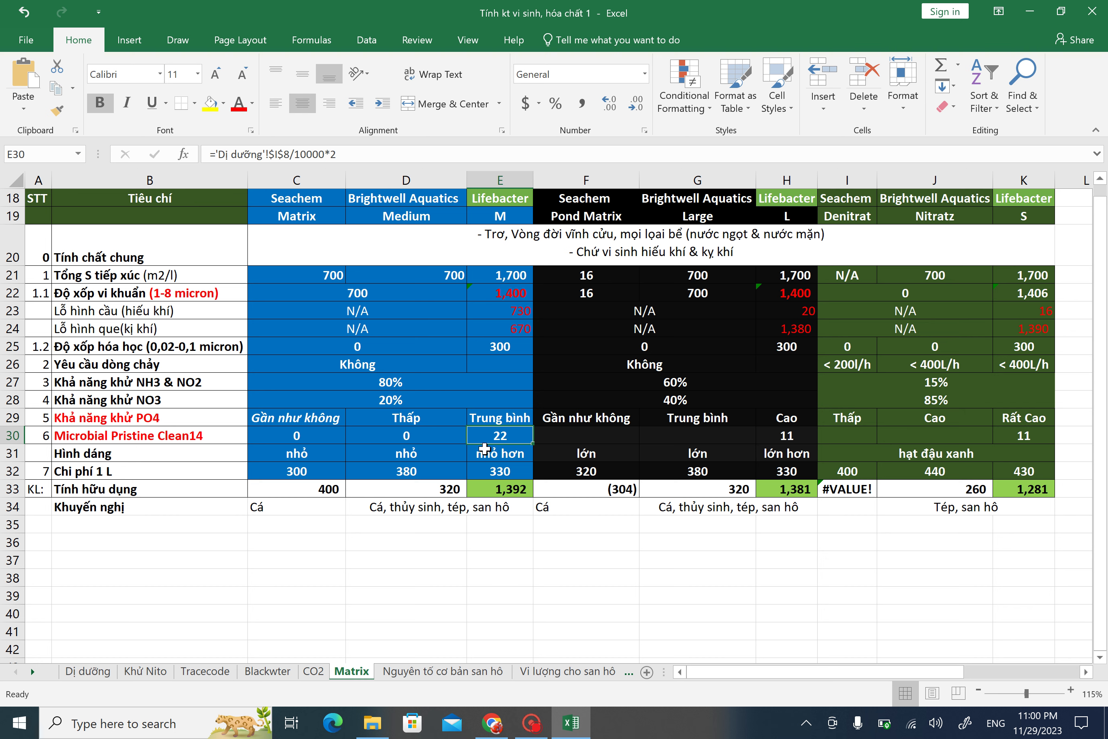
left_click(299, 438)
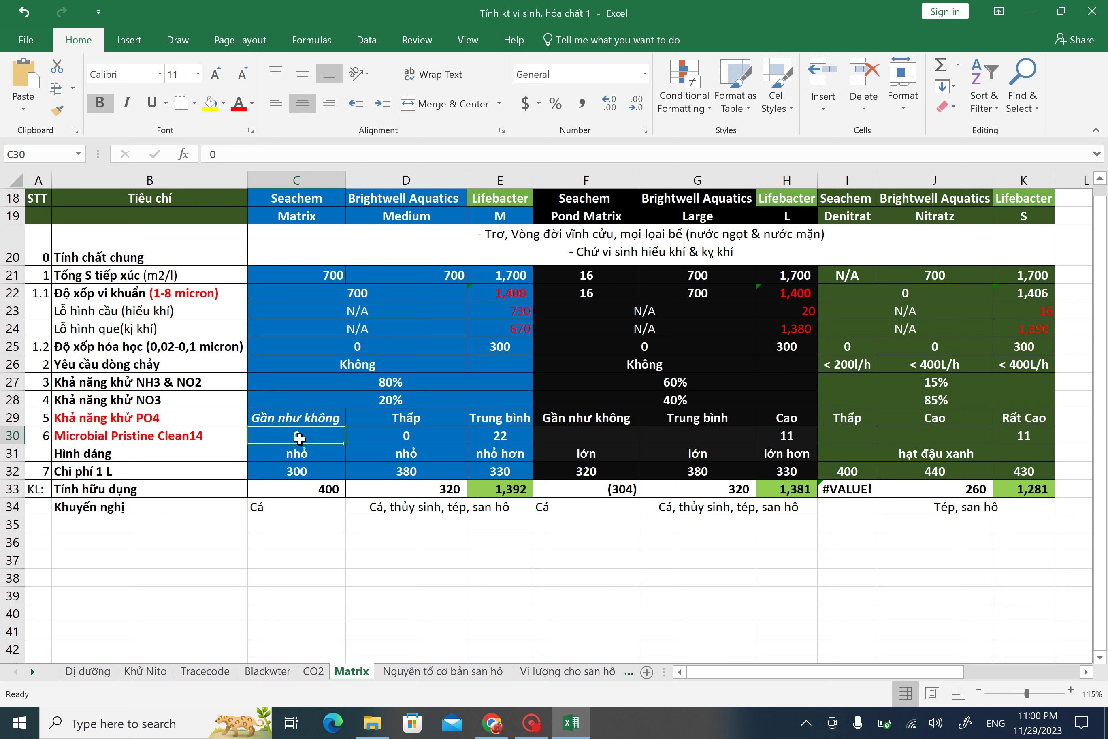
key("Right")
key("Right")
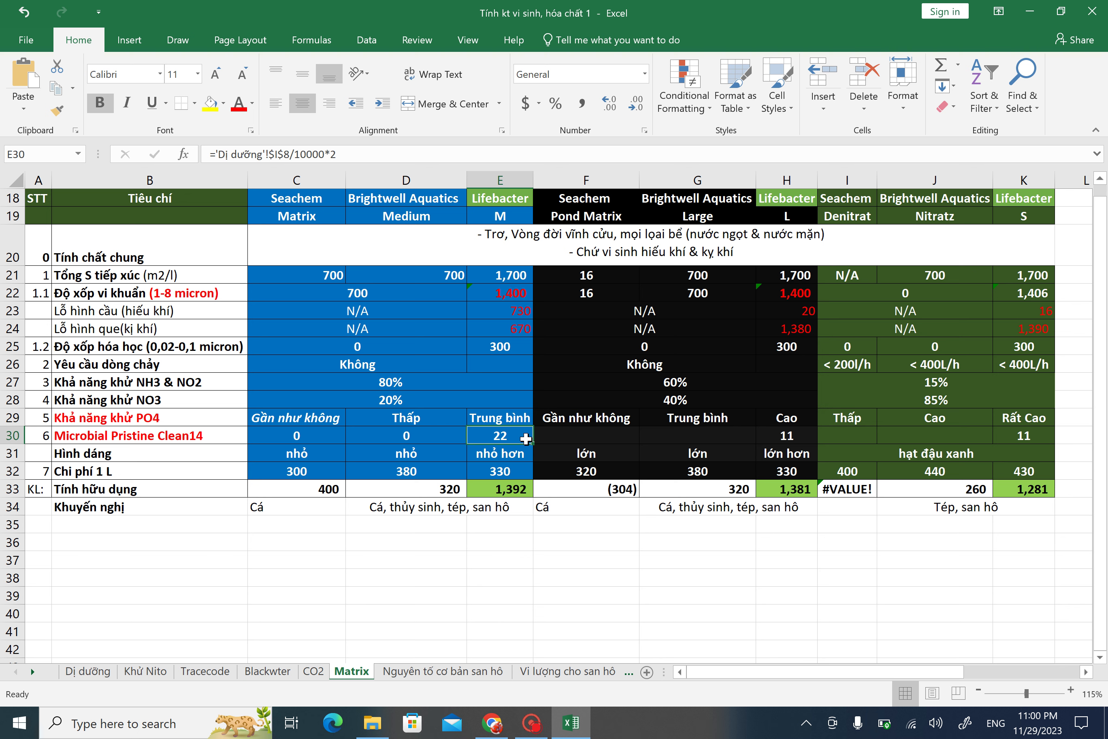
left_click(788, 436)
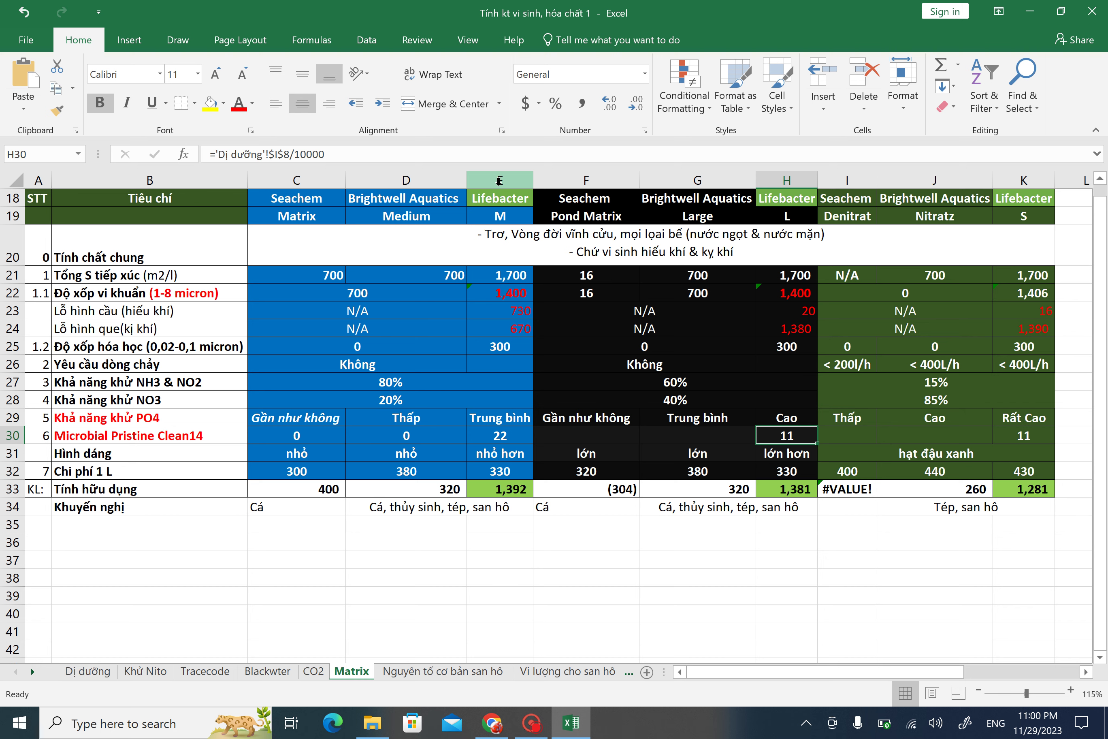
left_click(786, 180)
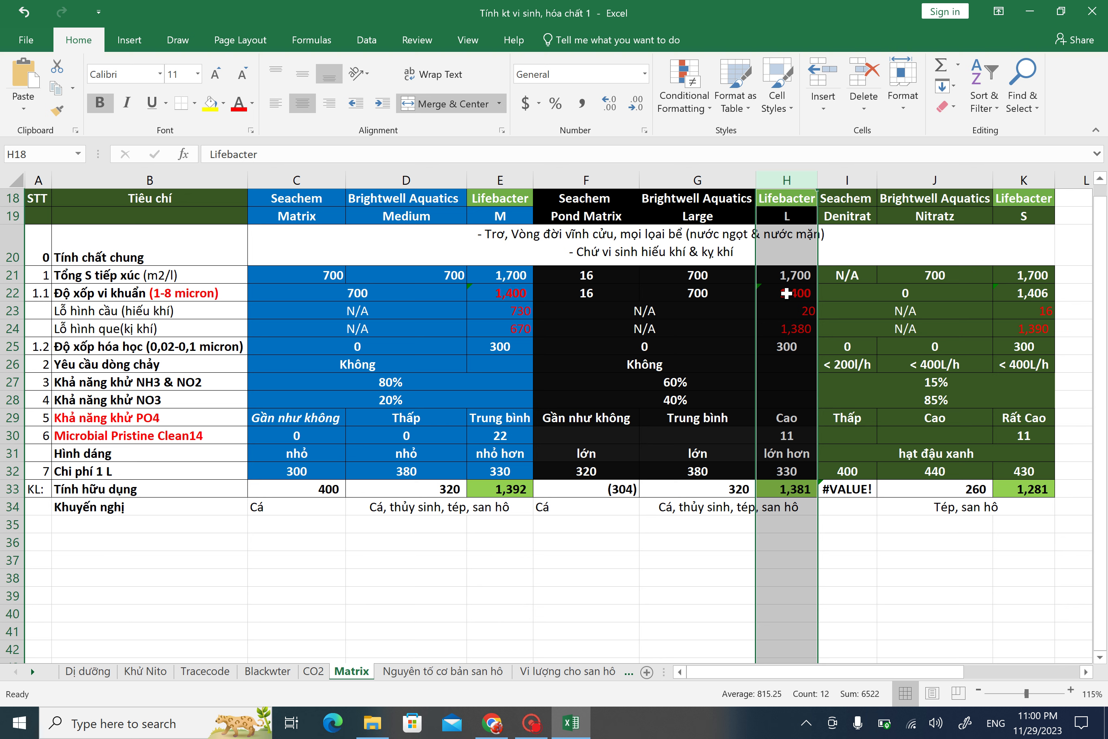
Step: Compare the full Lifebacter M, L and S columns, ending on the Tính hữu dụng row label in B33
left_click(487, 179)
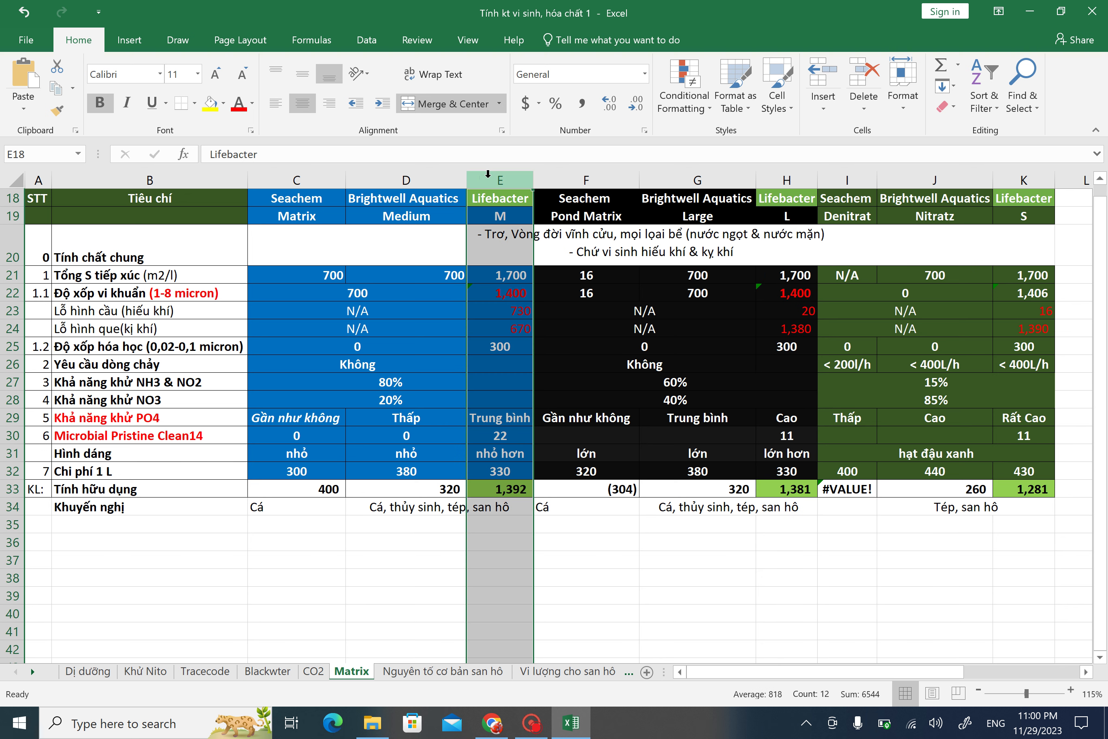
left_click(794, 181)
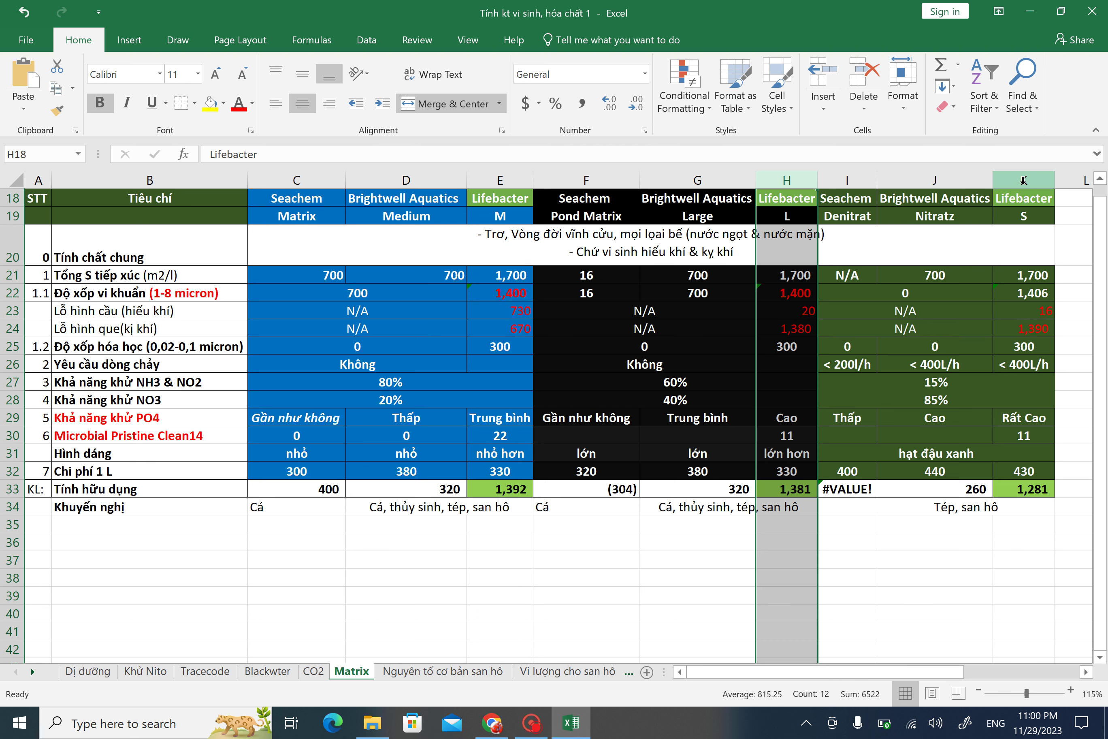
left_click(1023, 181)
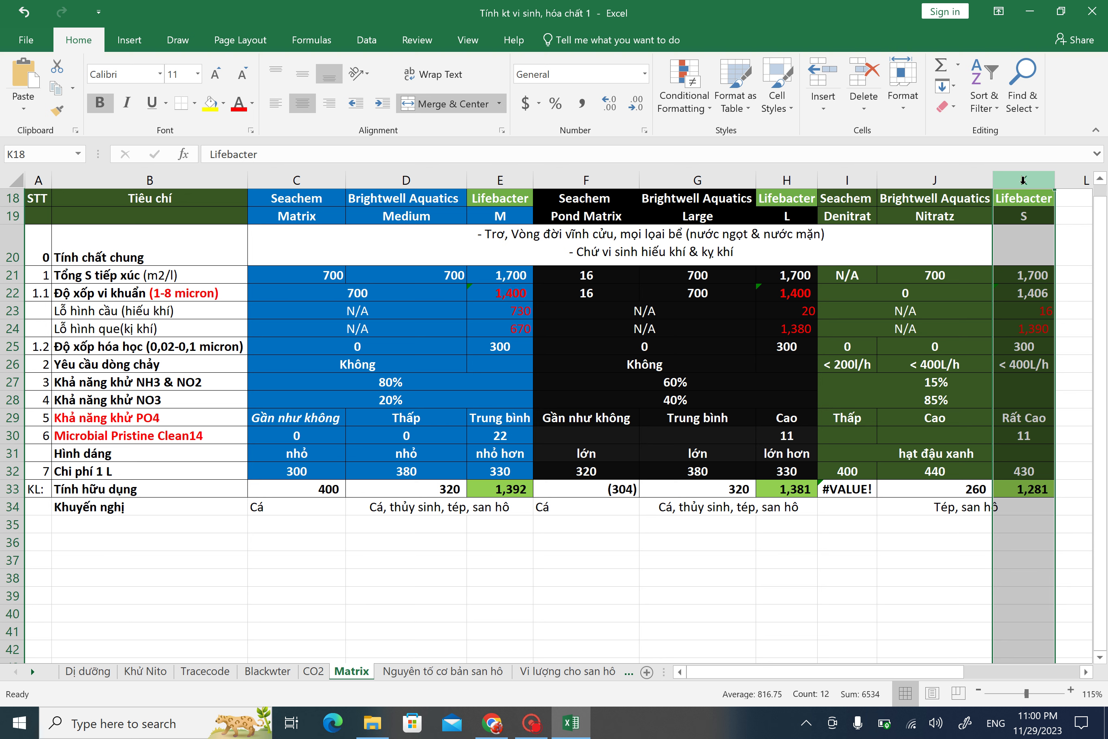
left_click(595, 398)
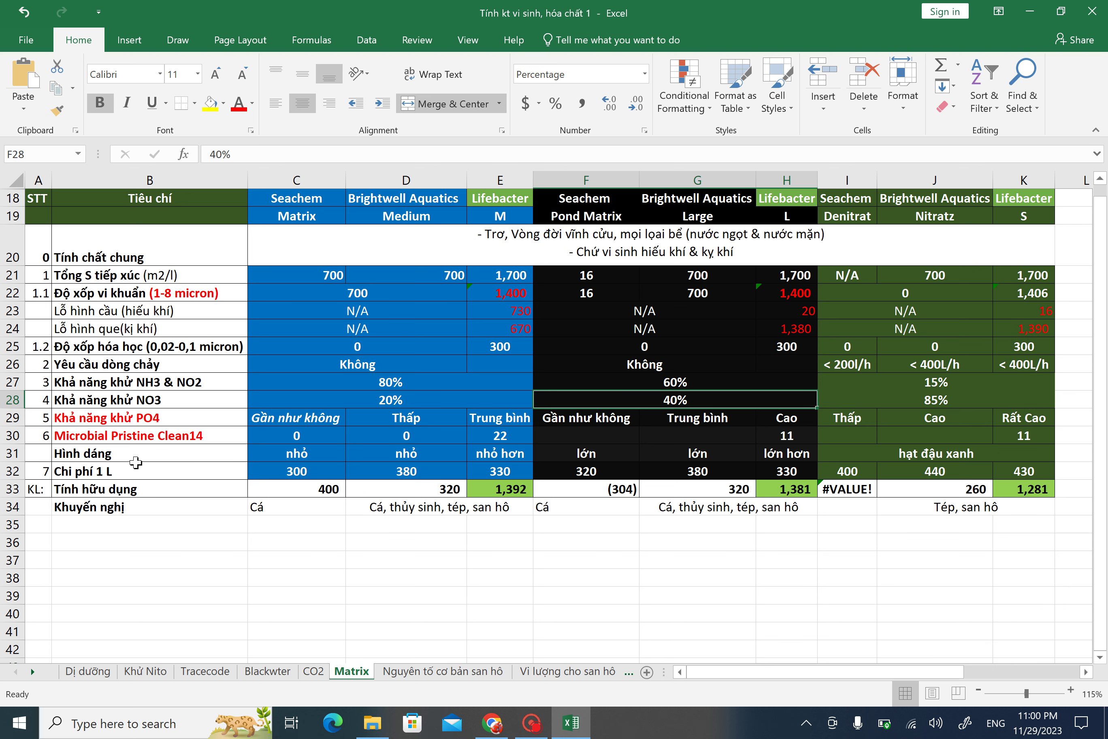
left_click(142, 493)
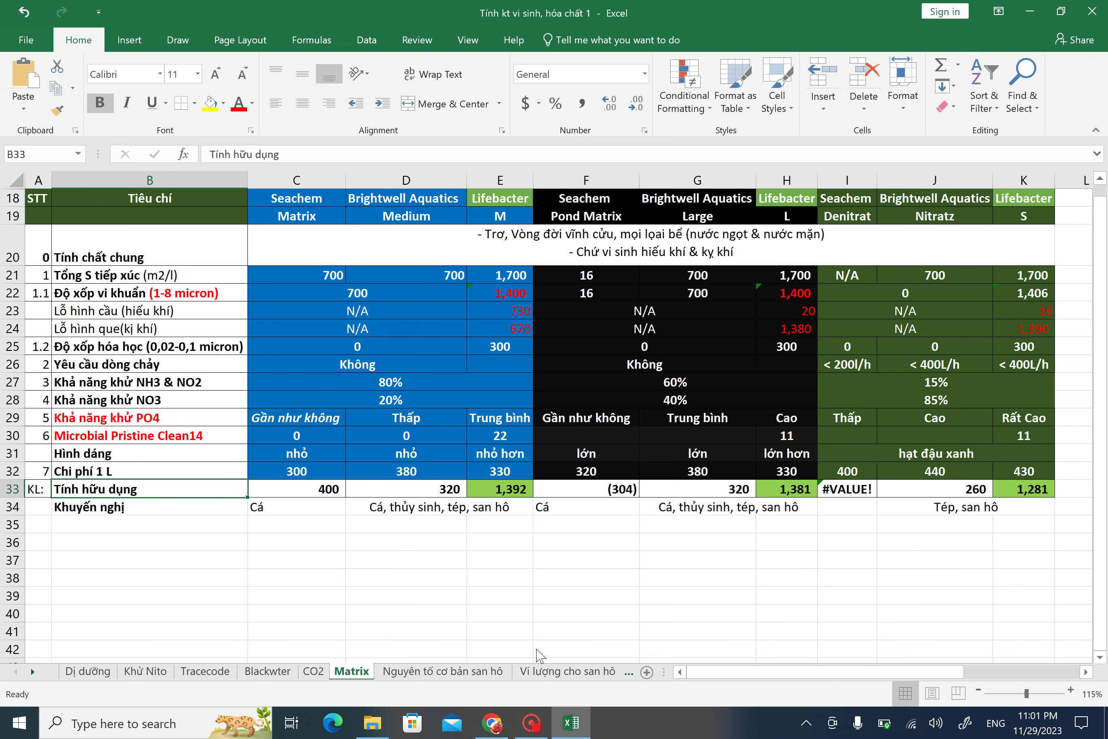
key("alt+F4")
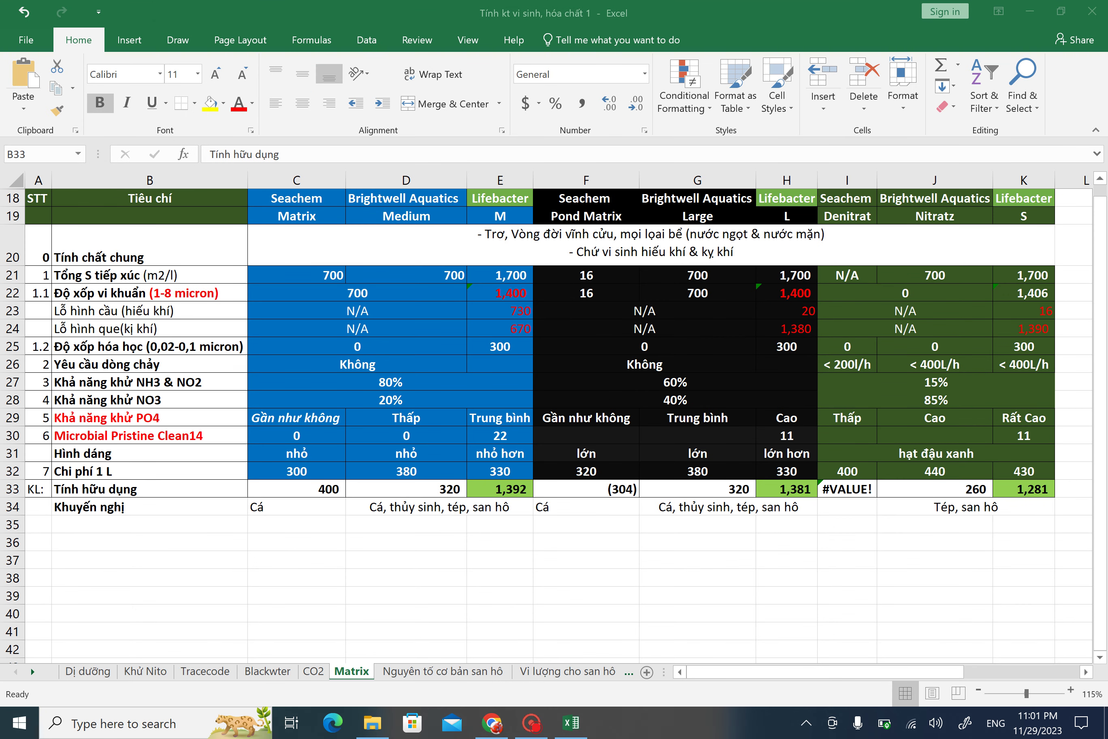
key("super+shift+s")
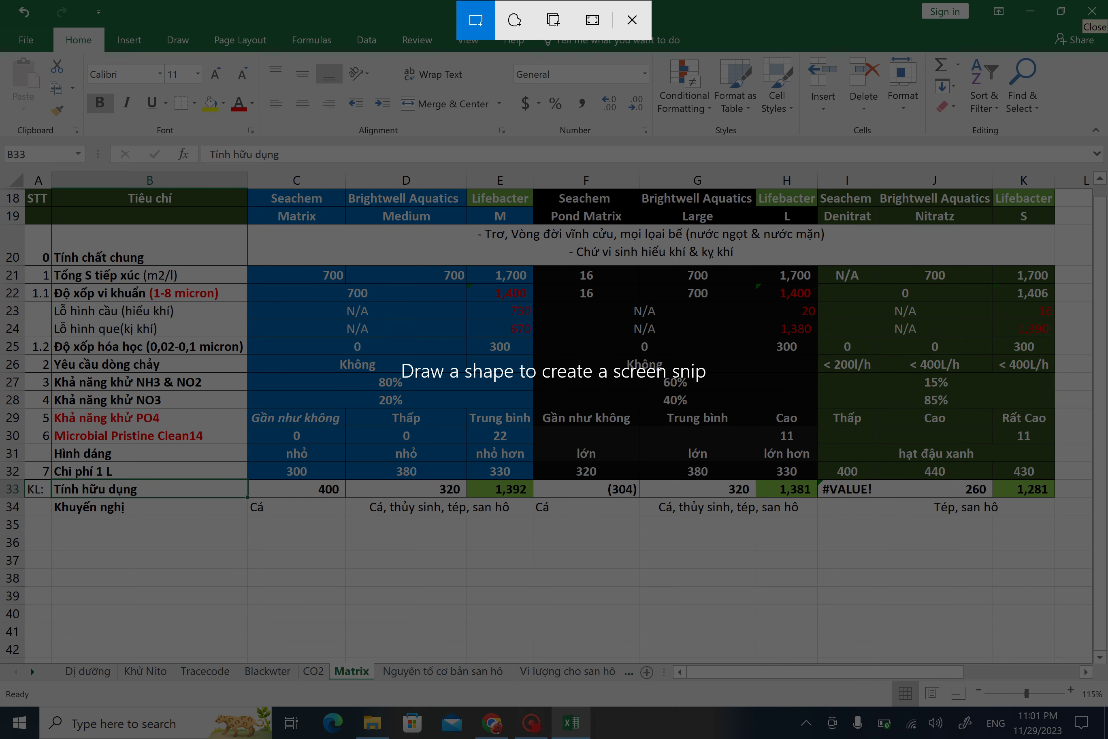
key("Escape")
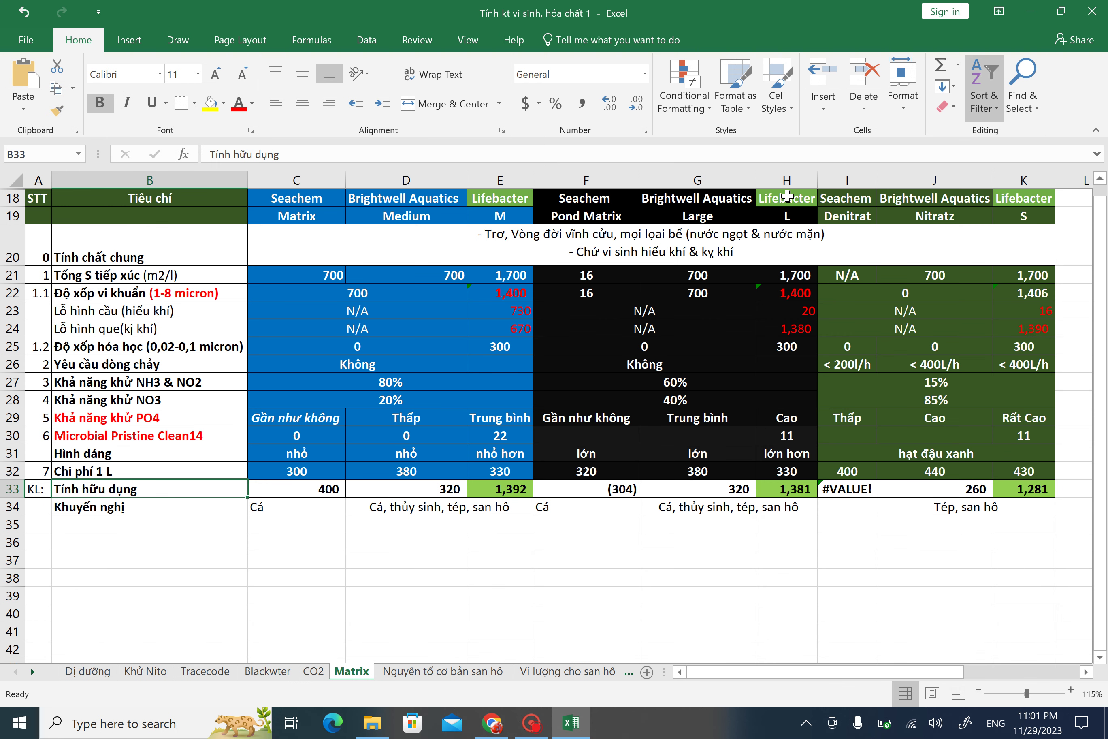
Step: Write the utility formula note "U= Y - C" in cell F38 below the comparison table
left_click(552, 577)
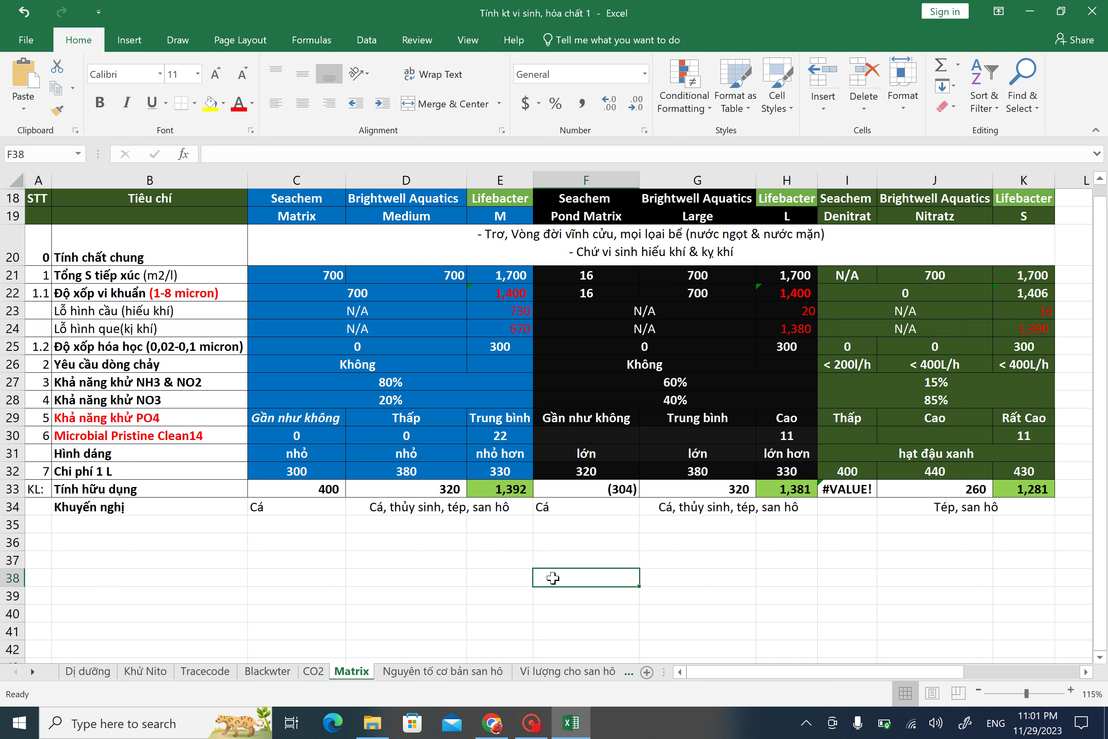
type("U")
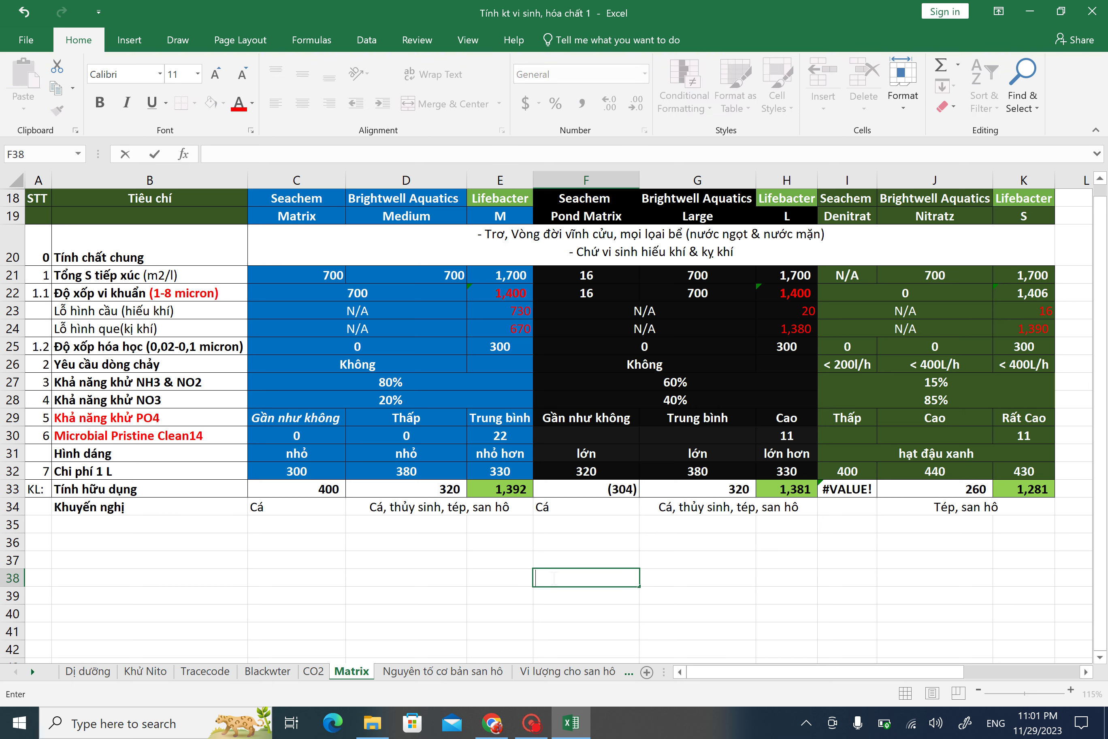
type("=")
type("R")
key("BackSpace")
type("E")
key("BackSpace")
key("BackSpace")
key("BackSpace")
type("C*")
key("Return")
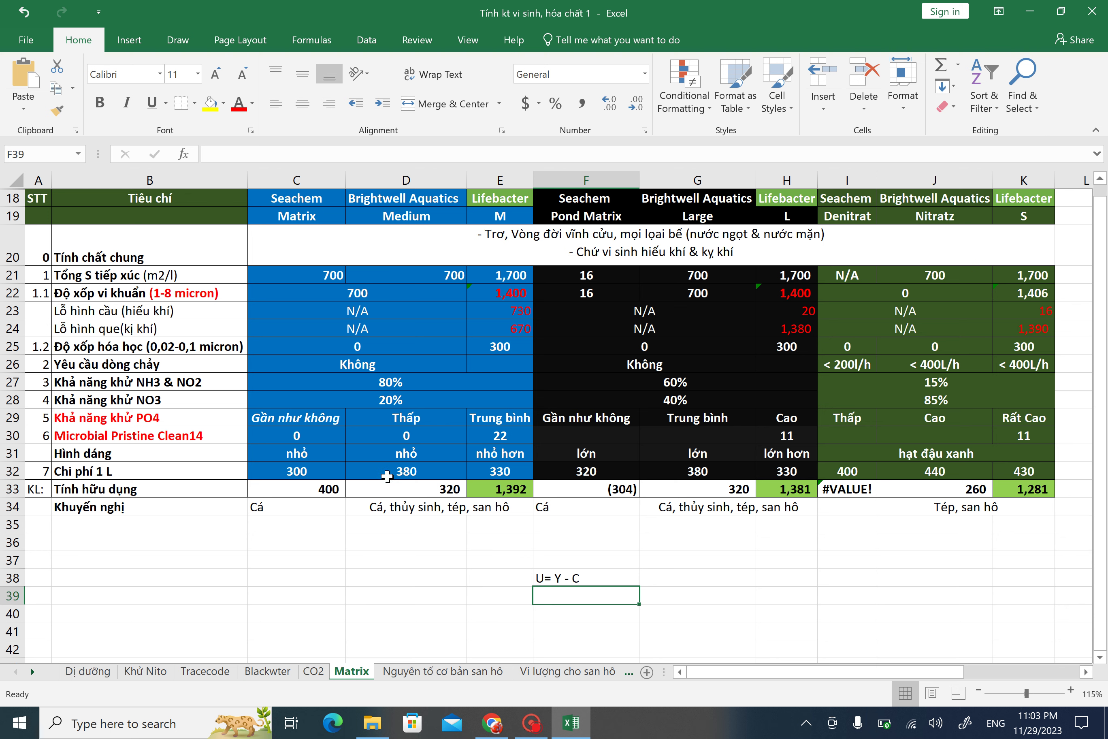
Step: Check Matrix's contact surface value in C21 and inspect the utility formulas in C33 and D33
left_click(320, 276)
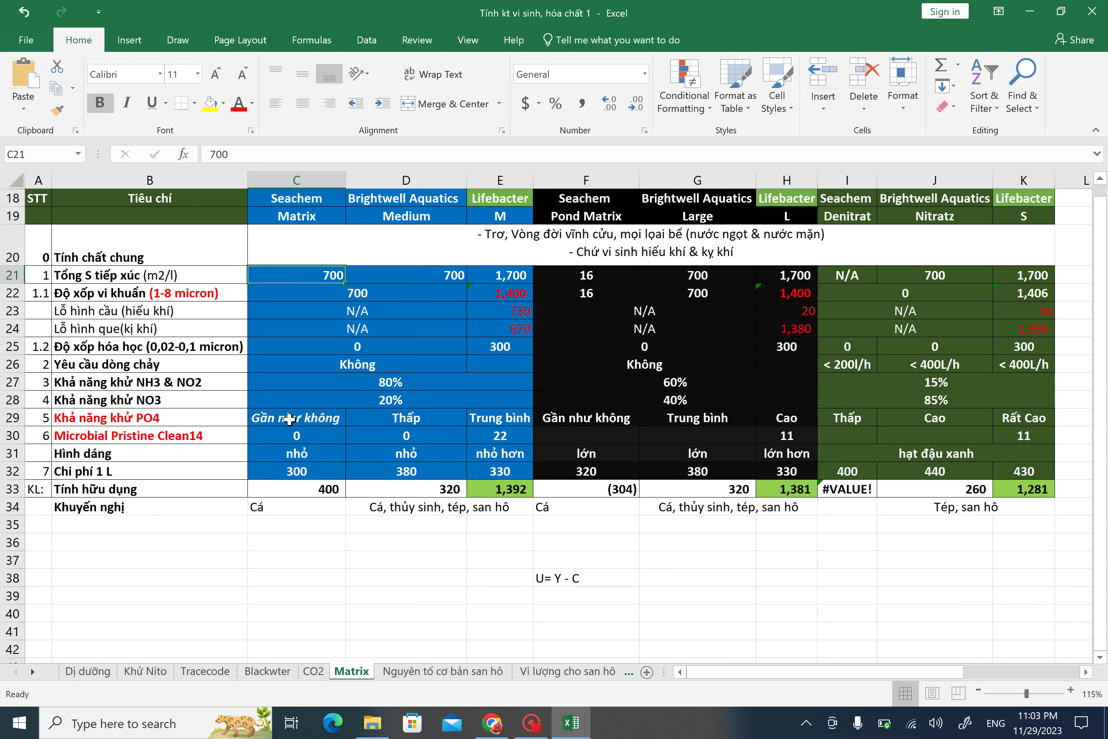
double_click(318, 489)
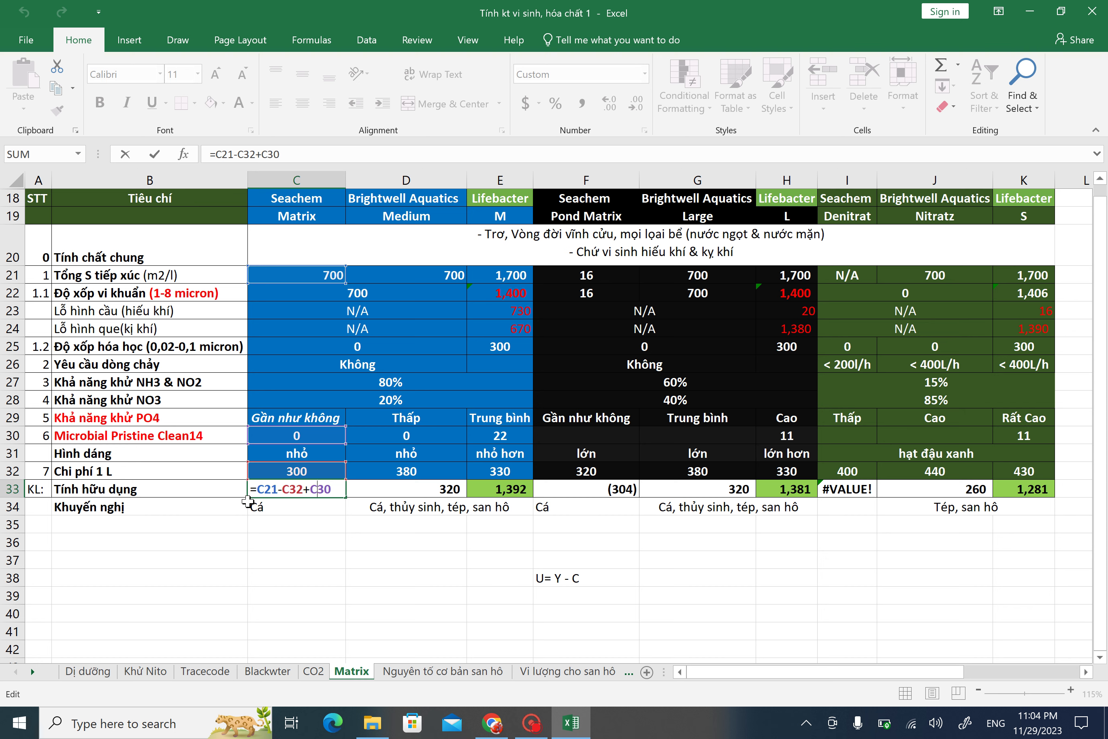
key("Return")
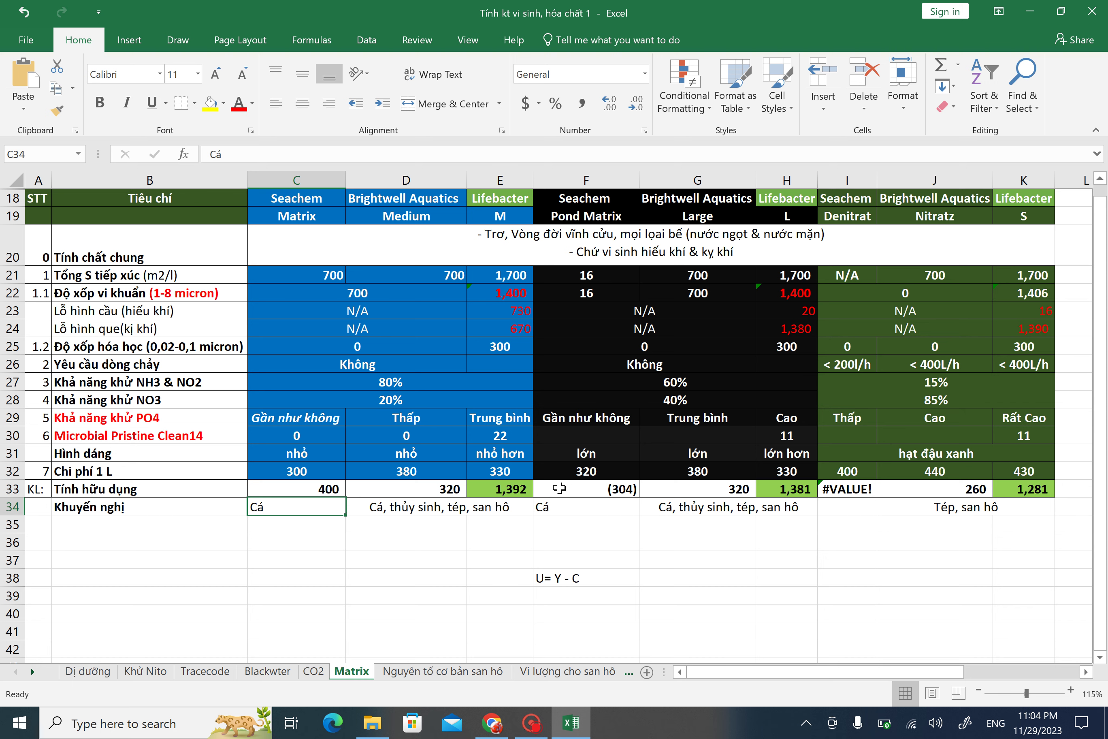
double_click(436, 489)
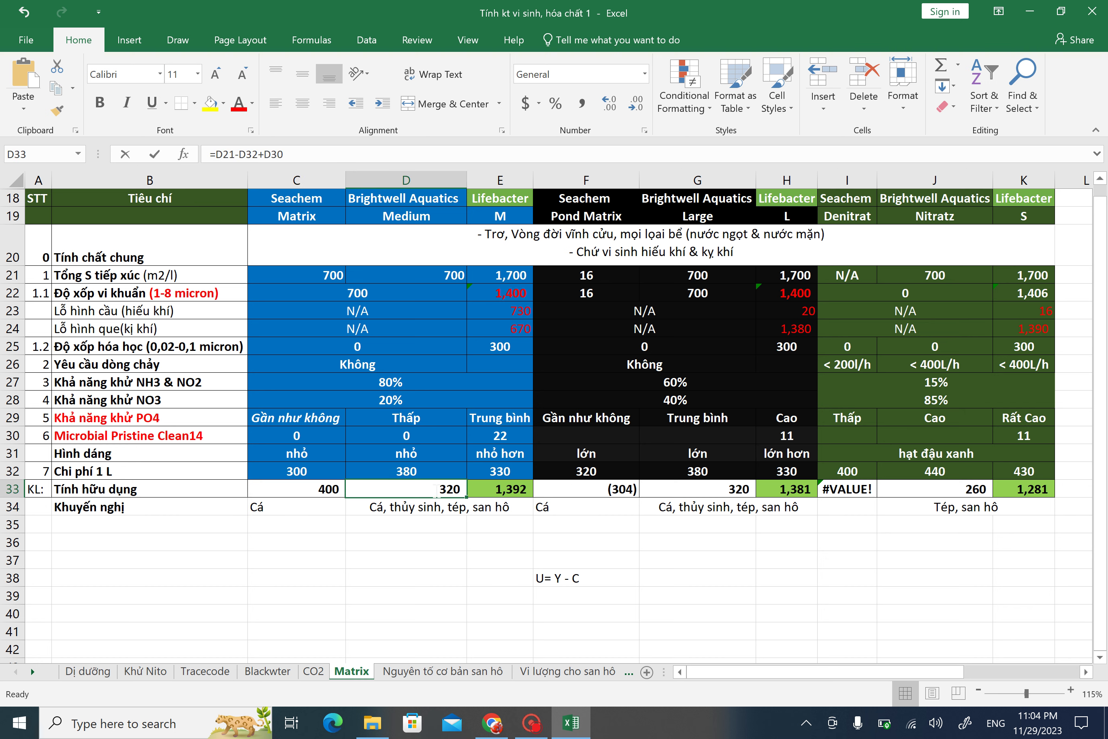
key("Return")
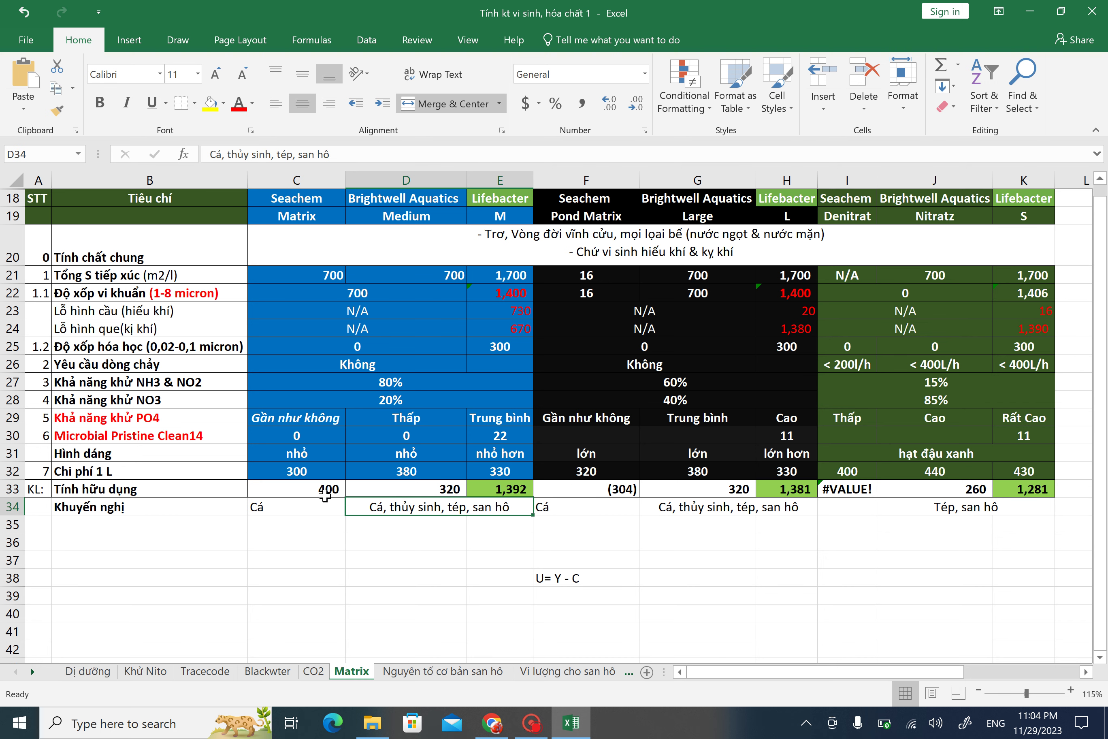
Step: Rewrite the Matrix utility formula in C33 as =(C21+C30)-C32 and fill it across row 33 to K33
left_click(314, 488)
type("=")
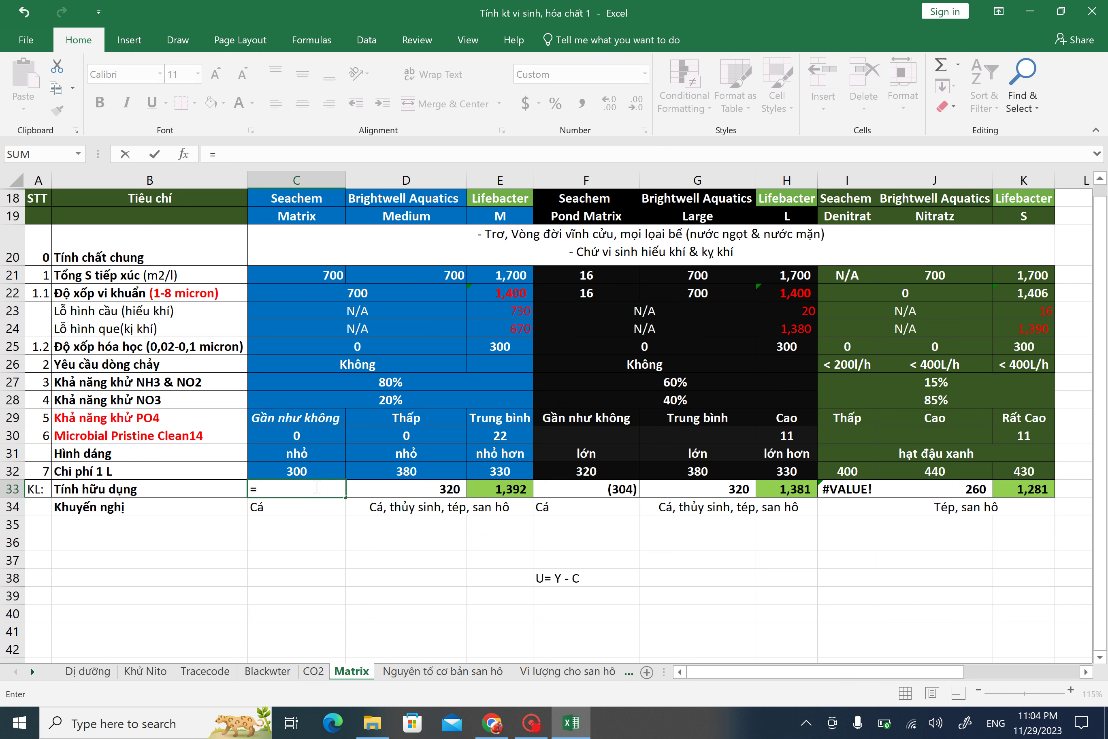
type("(")
left_click(322, 276)
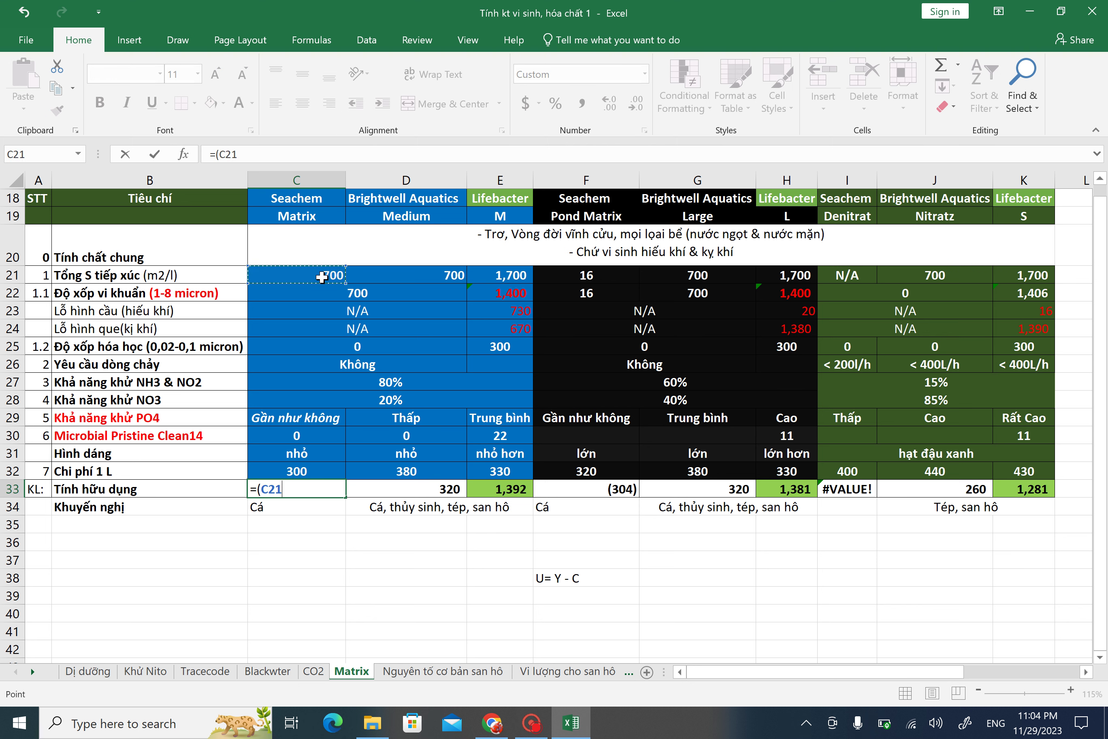
type("+")
left_click(298, 437)
type(")-")
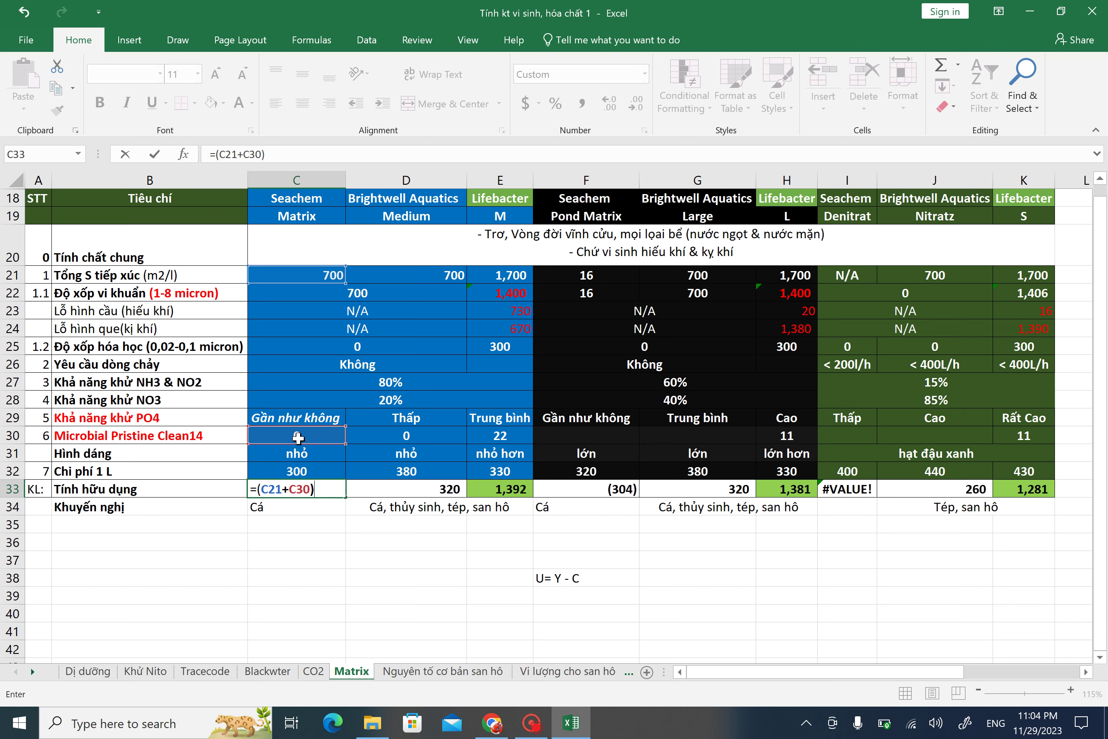
left_click(304, 468)
key("Return")
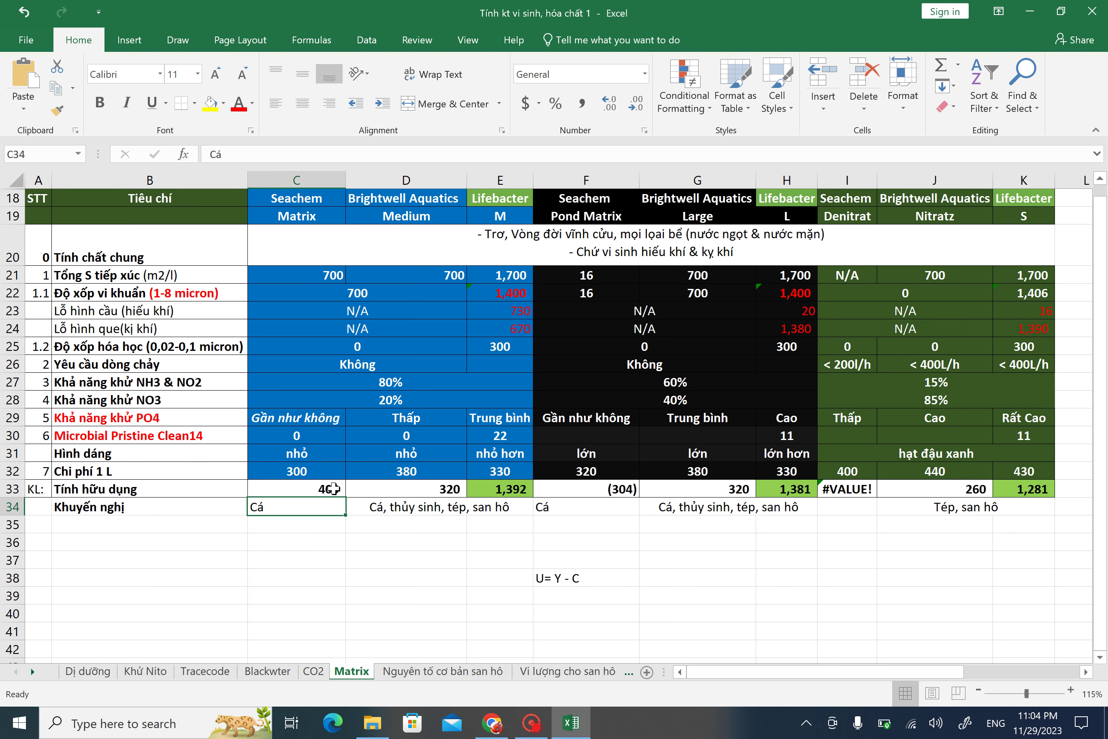
left_click(334, 490)
left_click_drag(345, 493, 1035, 496)
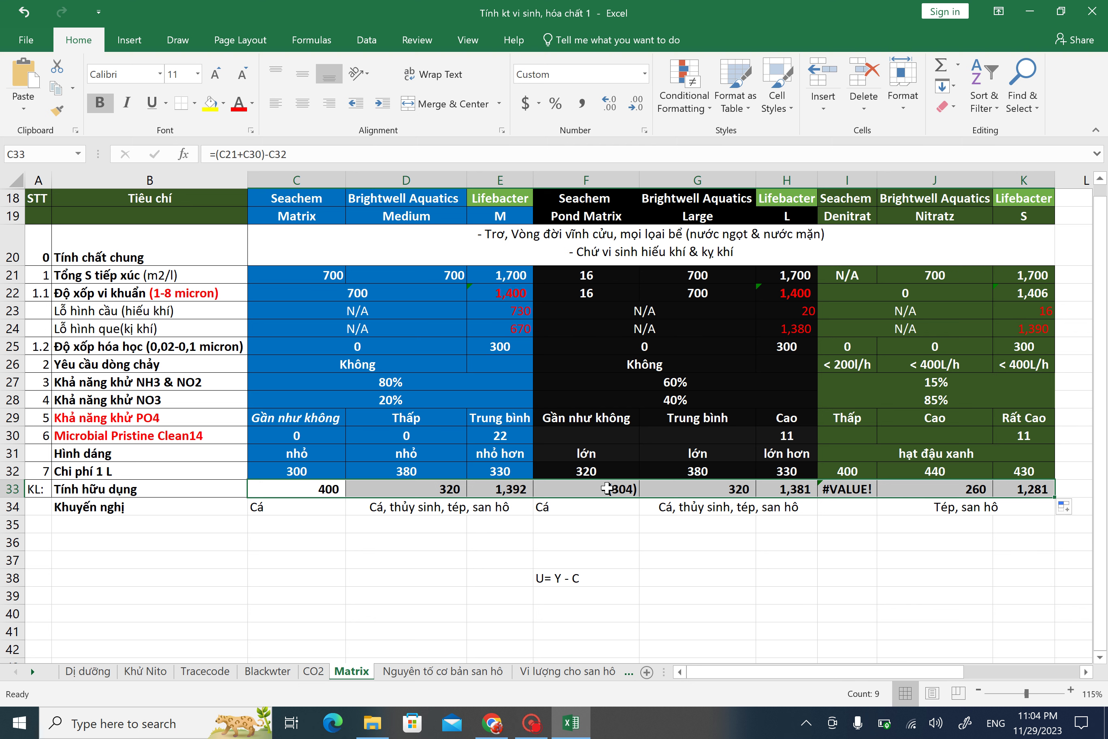
Step: Negate the Pond Matrix utility formula in F33 so it reads =-((F21+F30)-F32)
double_click(606, 488)
key("Return")
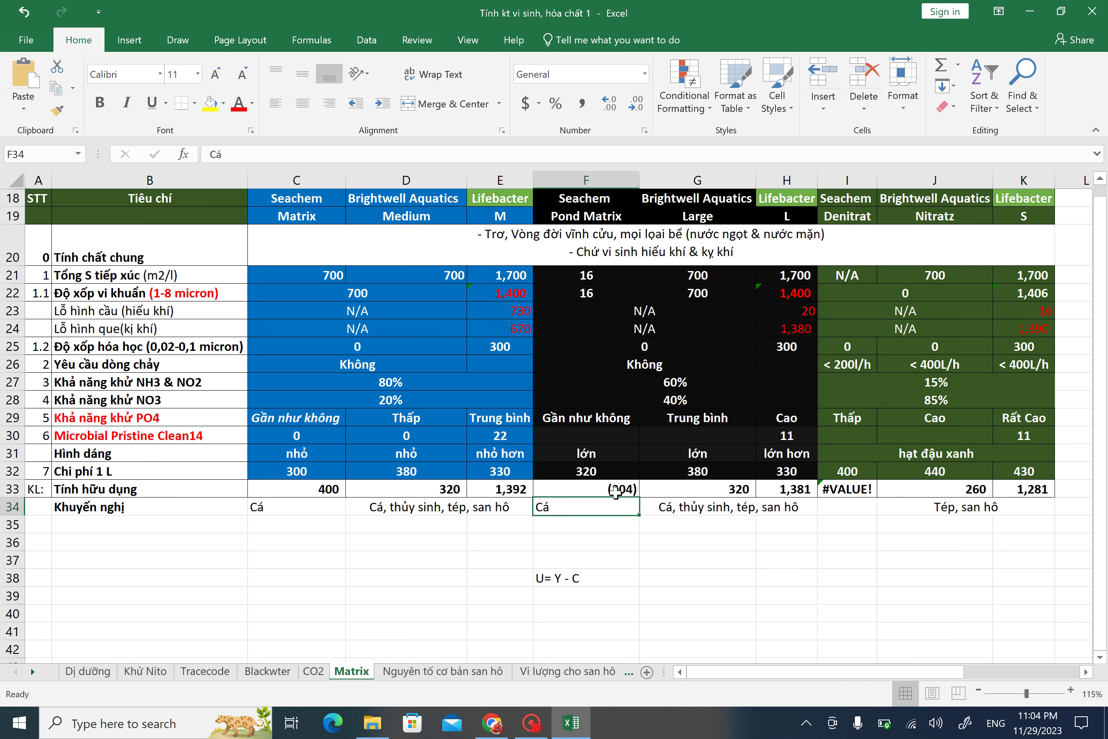
left_click(610, 491)
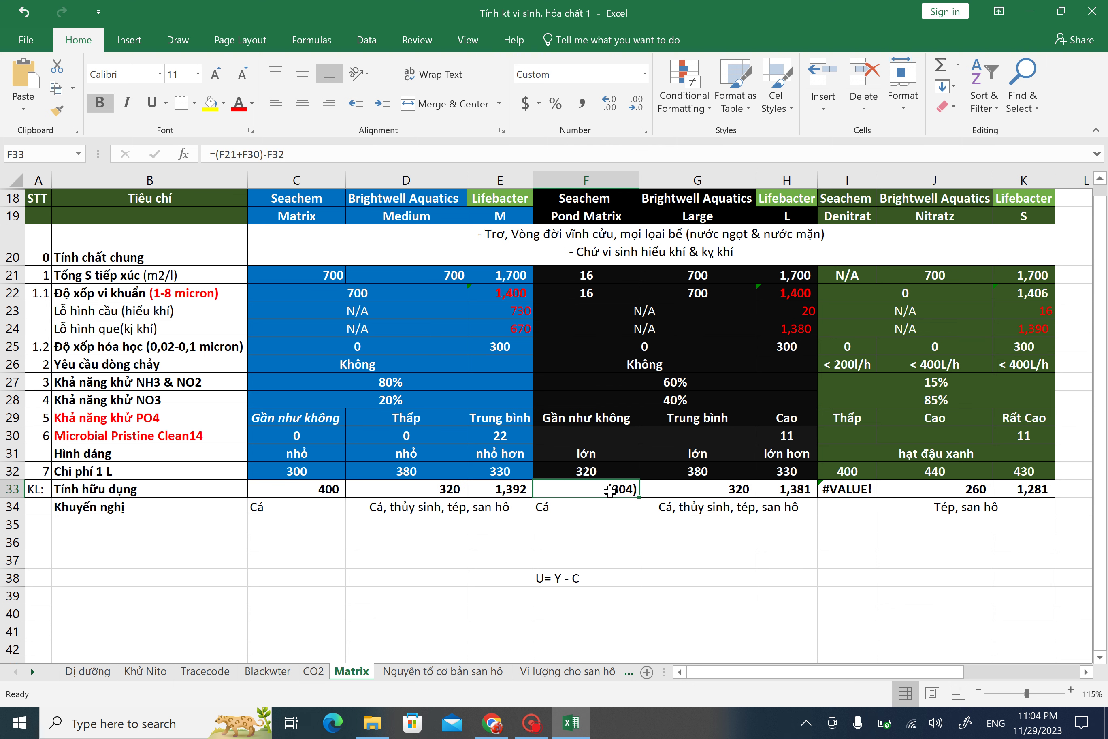
double_click(610, 491)
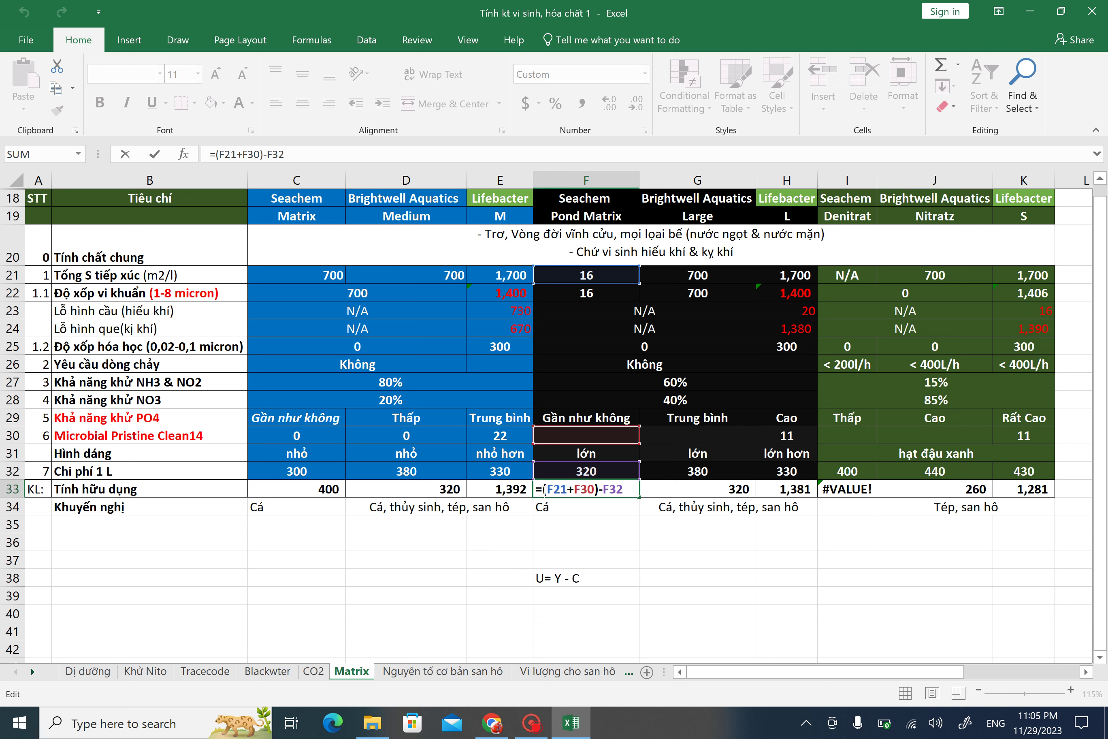
type("-(")
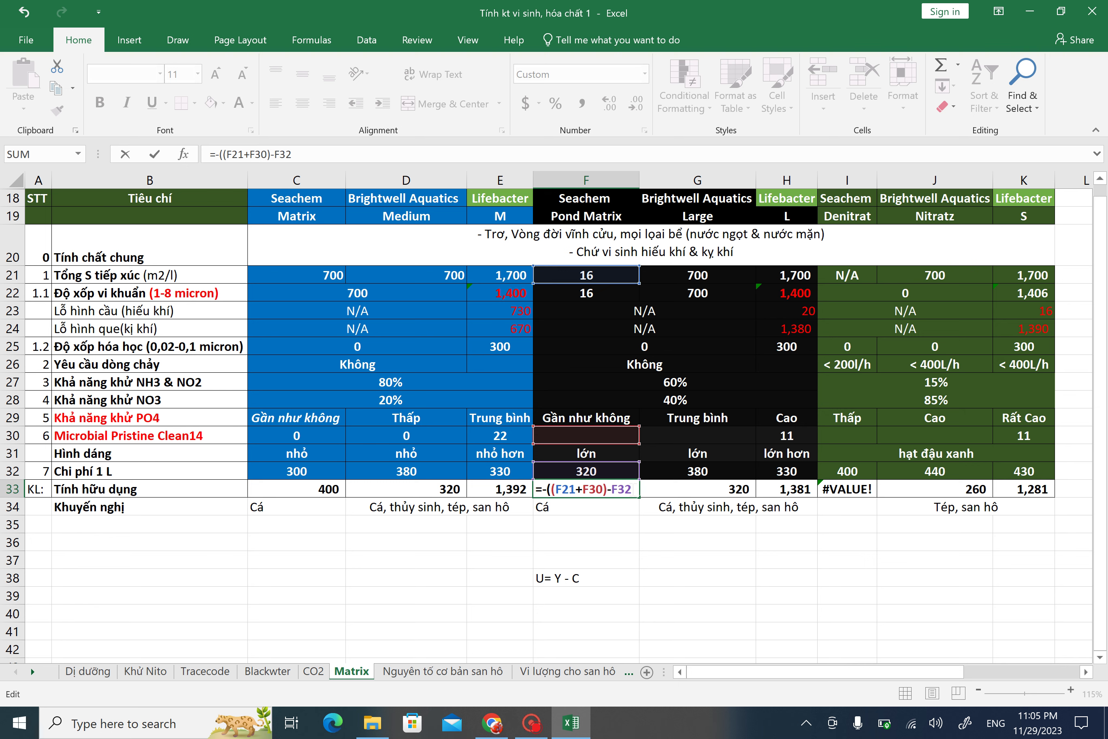
key("Return")
left_click(708, 628)
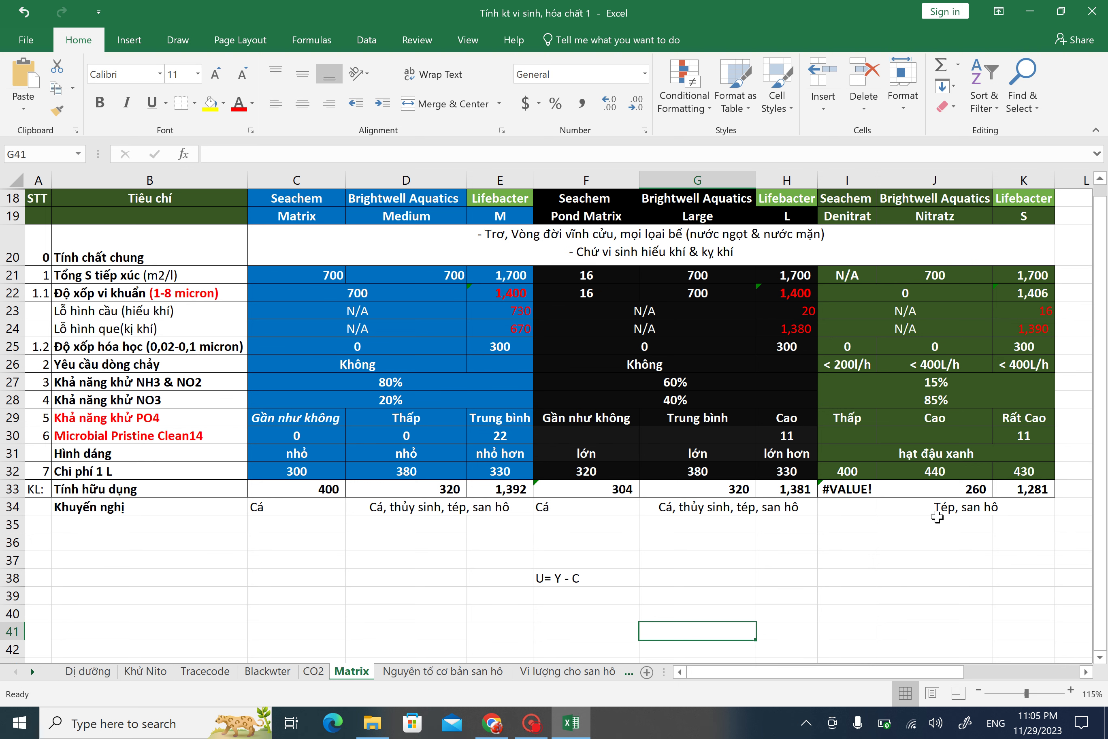
Step: Fill the Lifebacter utility cells H33, E33 and K33 with the standard light green colour
left_click(802, 490)
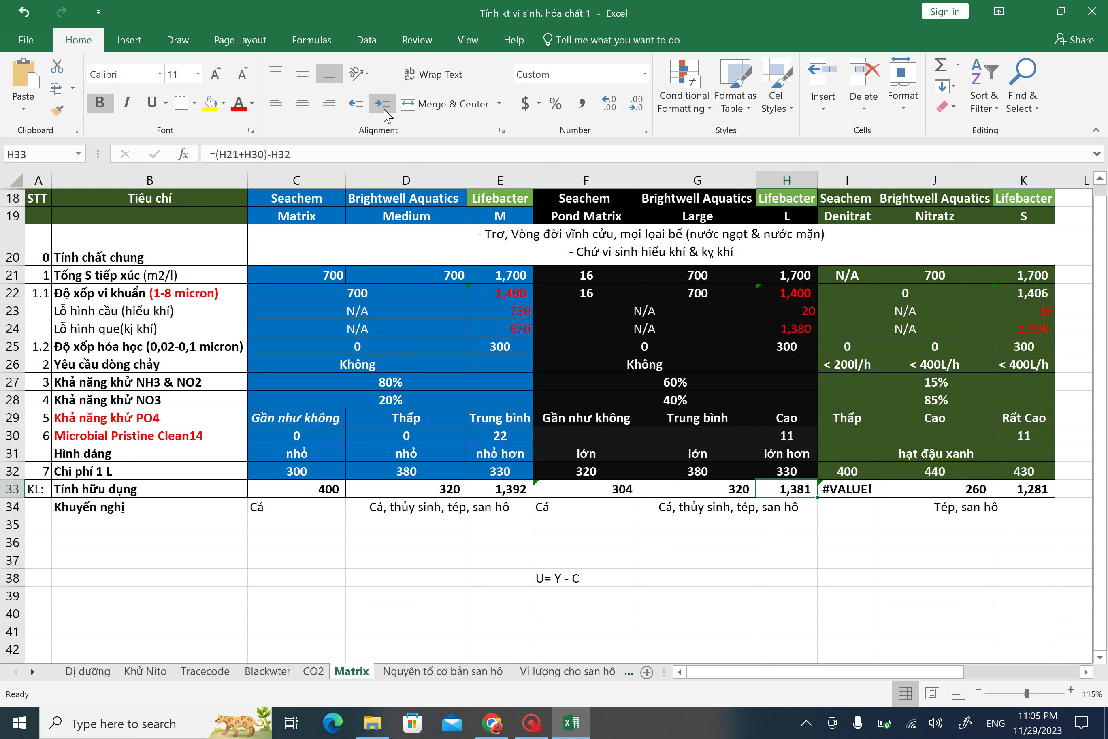
left_click(223, 104)
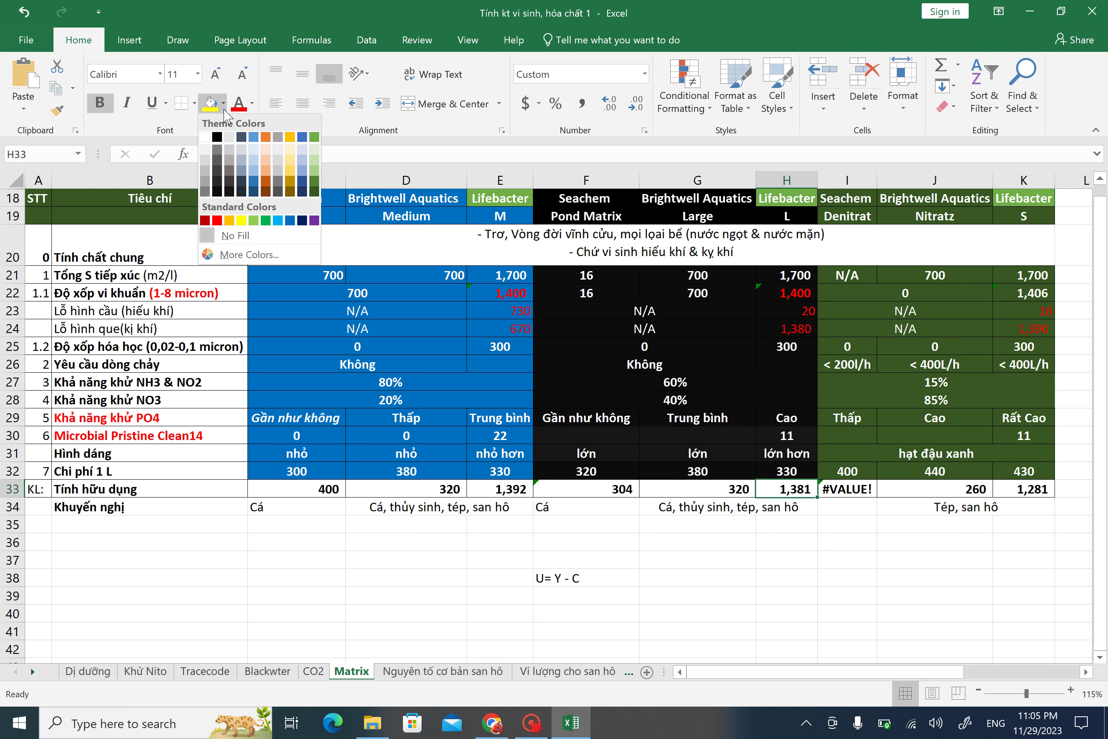
left_click(253, 220)
left_click(514, 491)
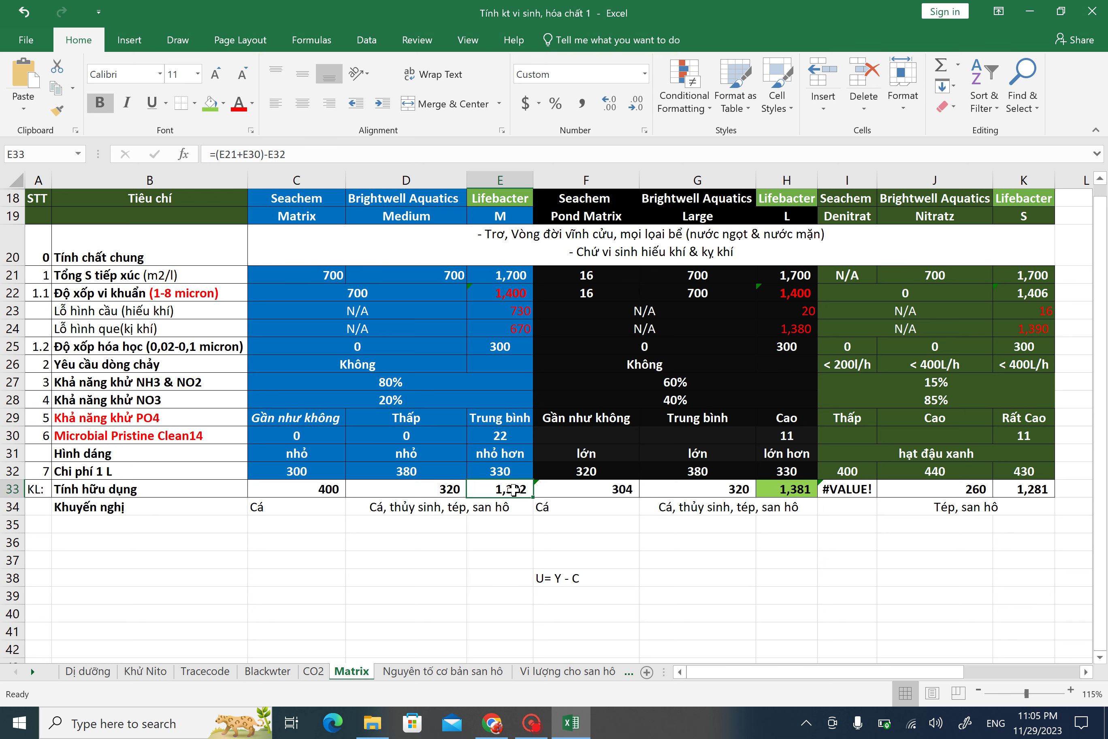
left_click(208, 105)
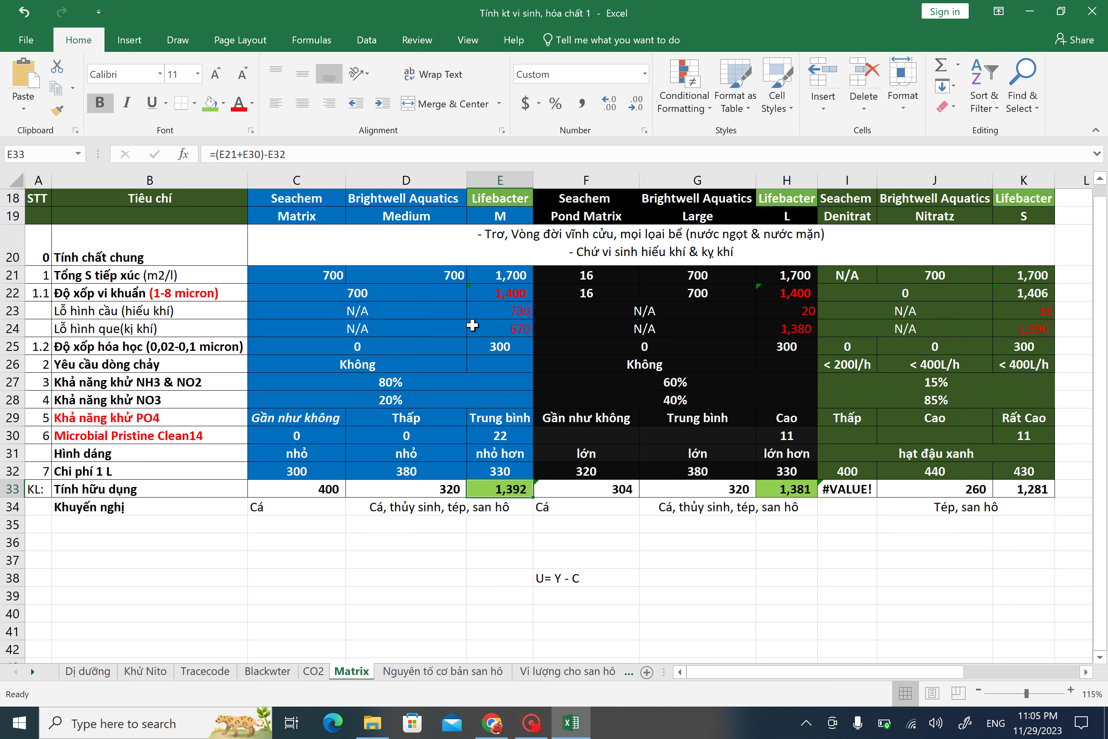
left_click(502, 296)
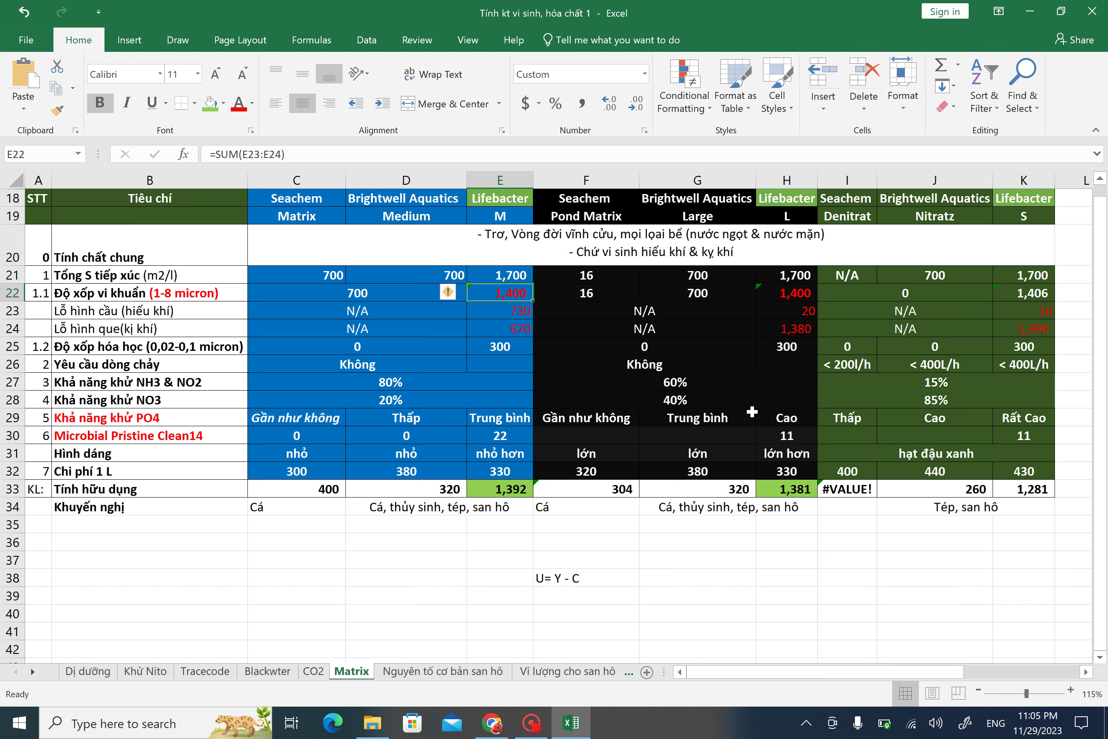
left_click(1026, 494)
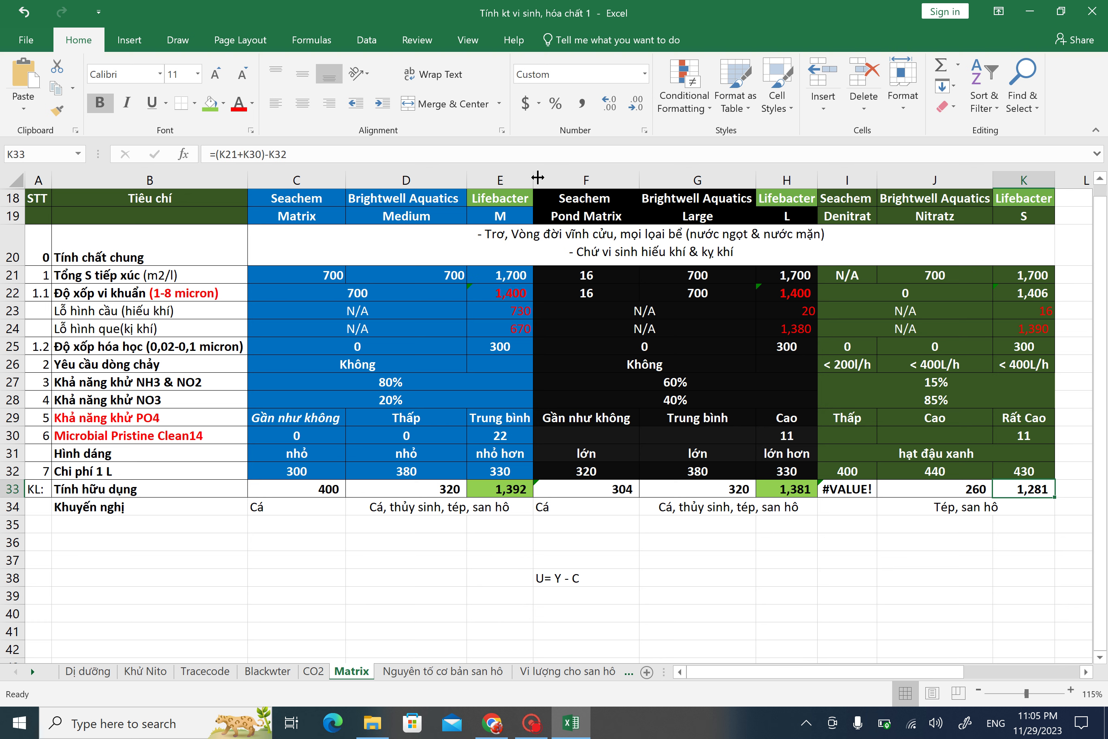
left_click(208, 108)
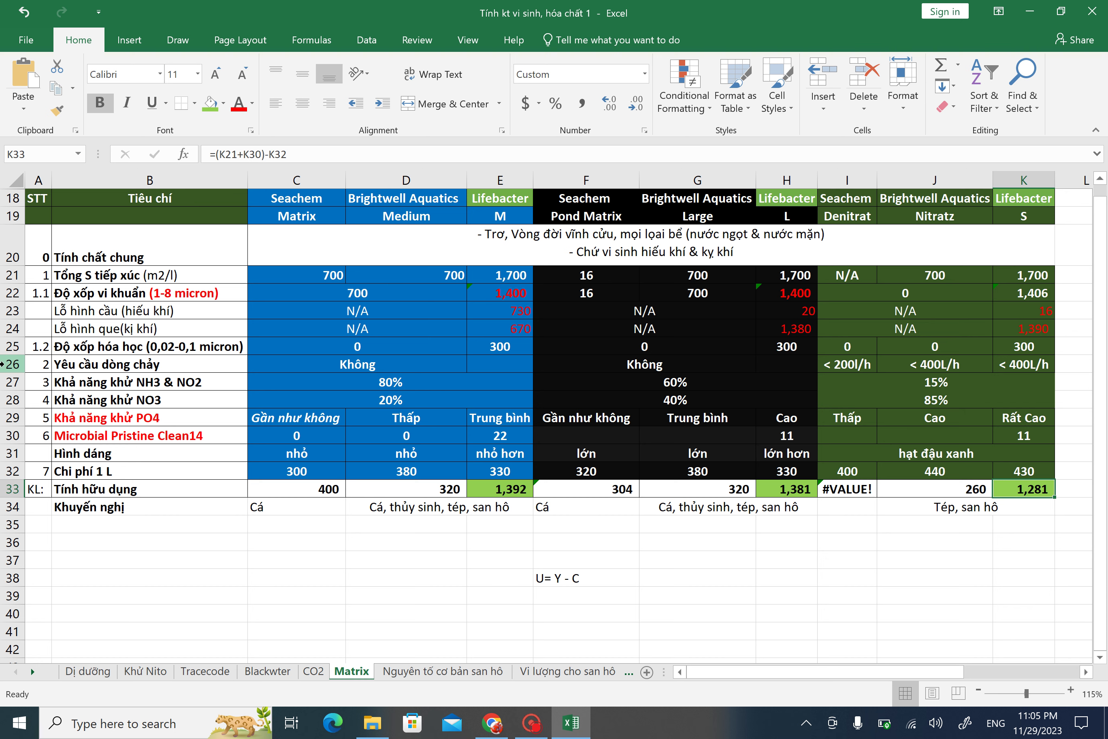
Step: Check Lifebacter M's chemical porosity in E25 and the flow requirement shared by Pond Matrix and Large in row 26
left_click(5, 350)
left_click(520, 350)
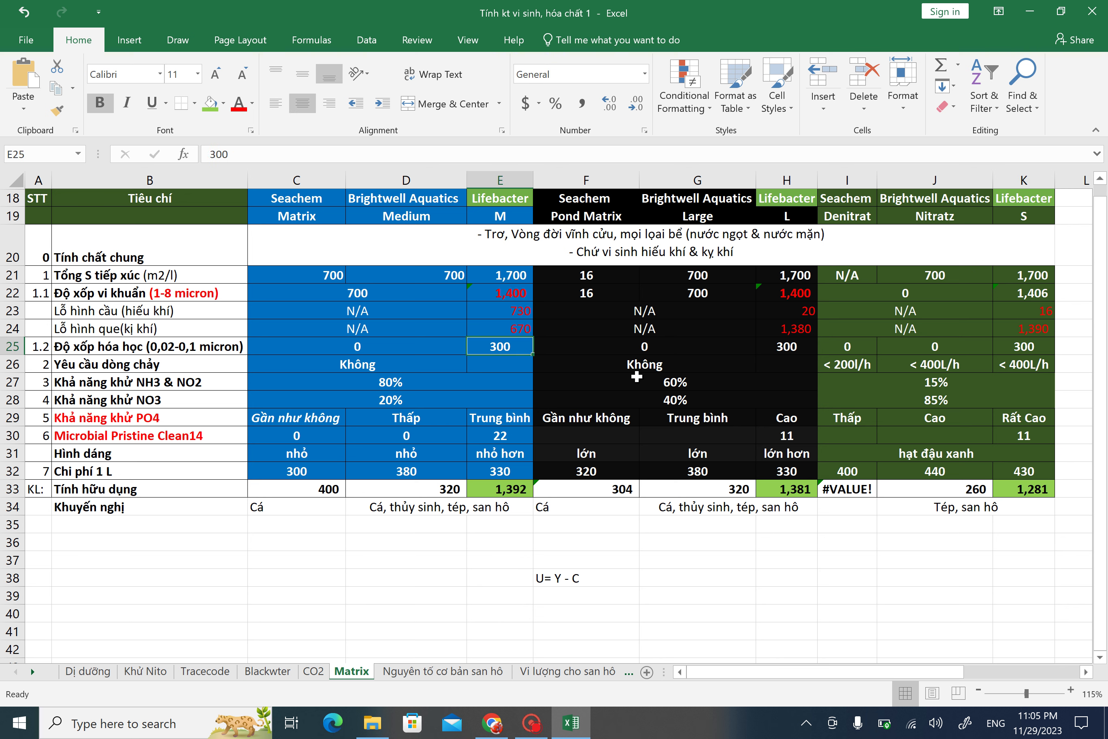
left_click(725, 366)
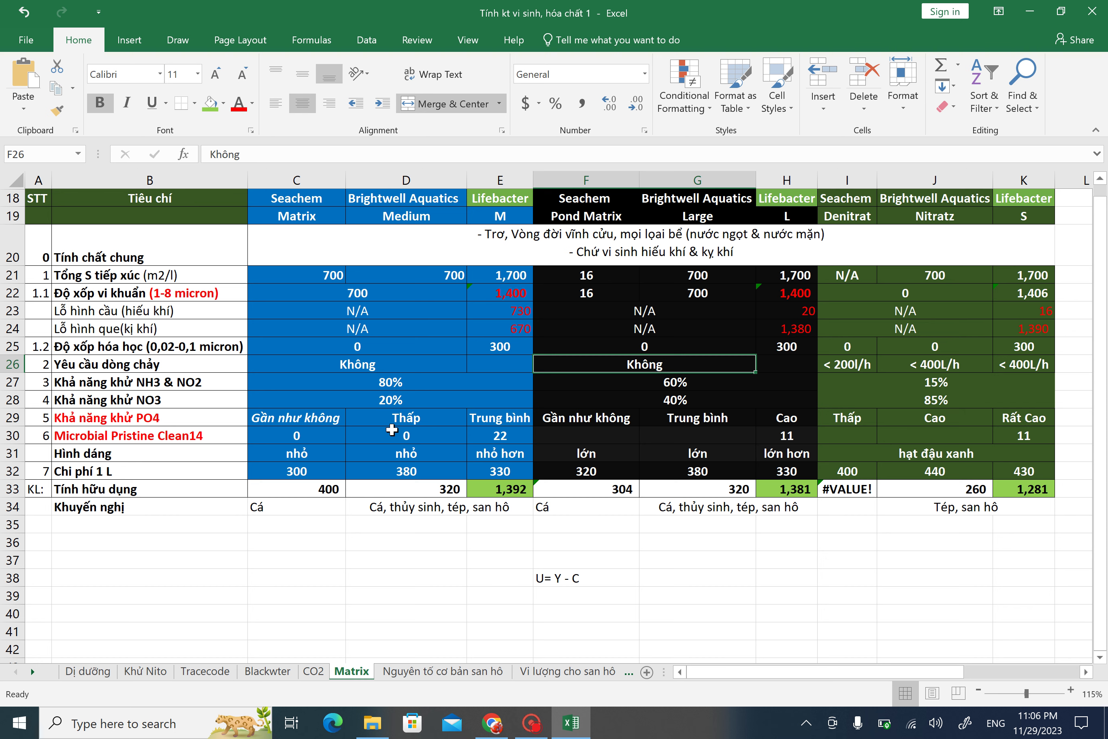
Step: Delete the "U= Y - C" note from cell F38
left_click(581, 579)
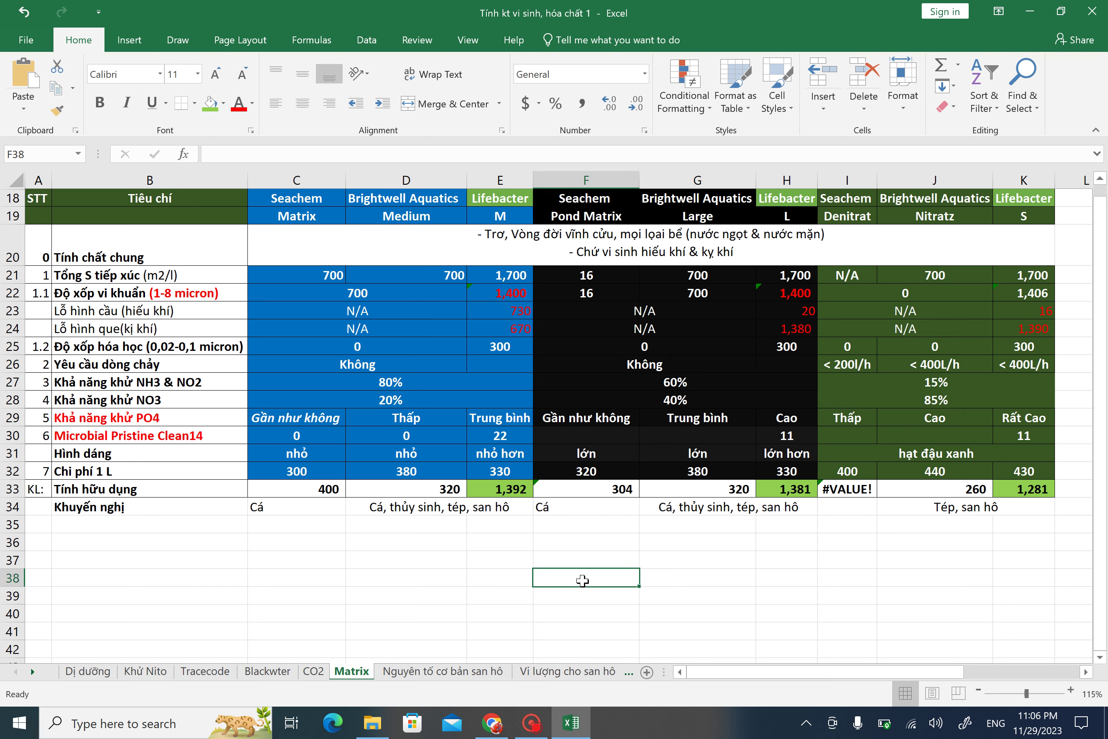
left_click(851, 487)
left_click(661, 360)
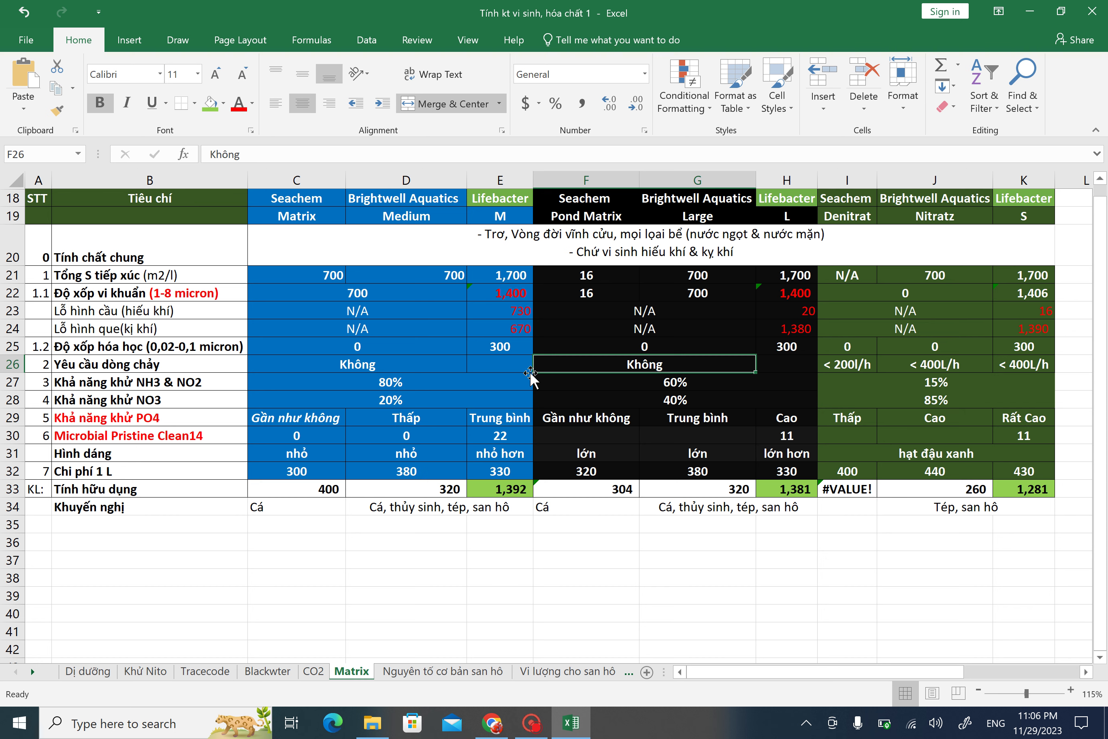
Step: Compare Lifebacter M's utility and cost per litre with the figures in the Seachem Matrix and Brightwell Medium columns
left_click(507, 487)
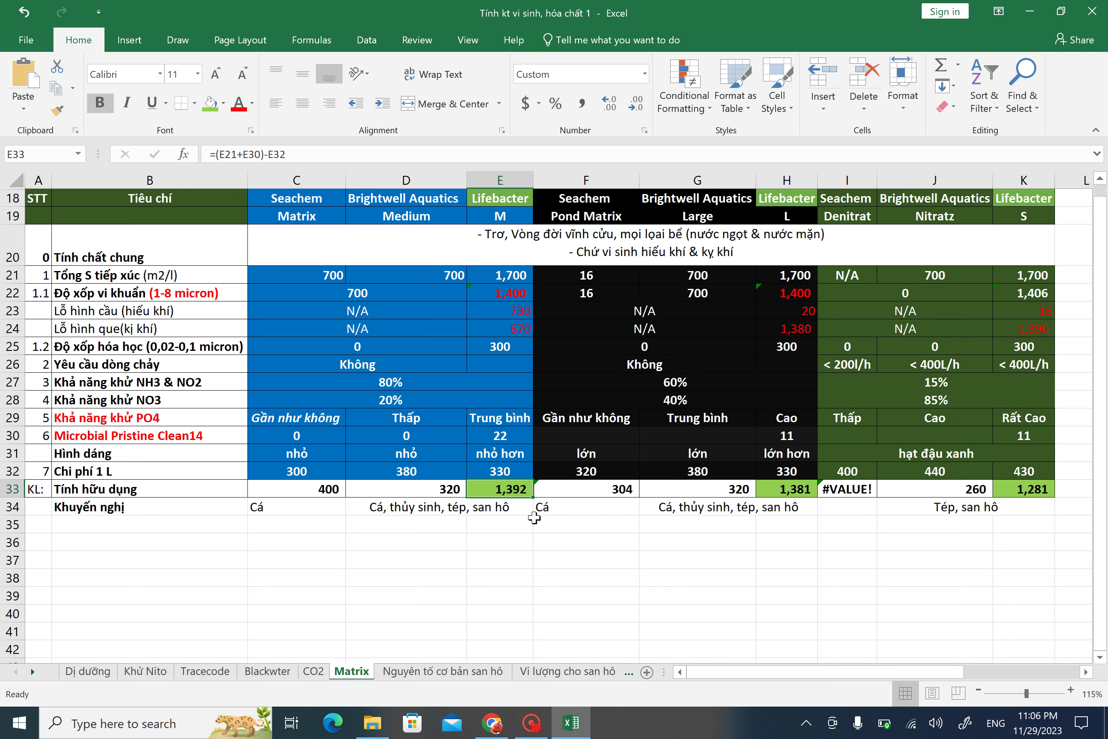
left_click(506, 474)
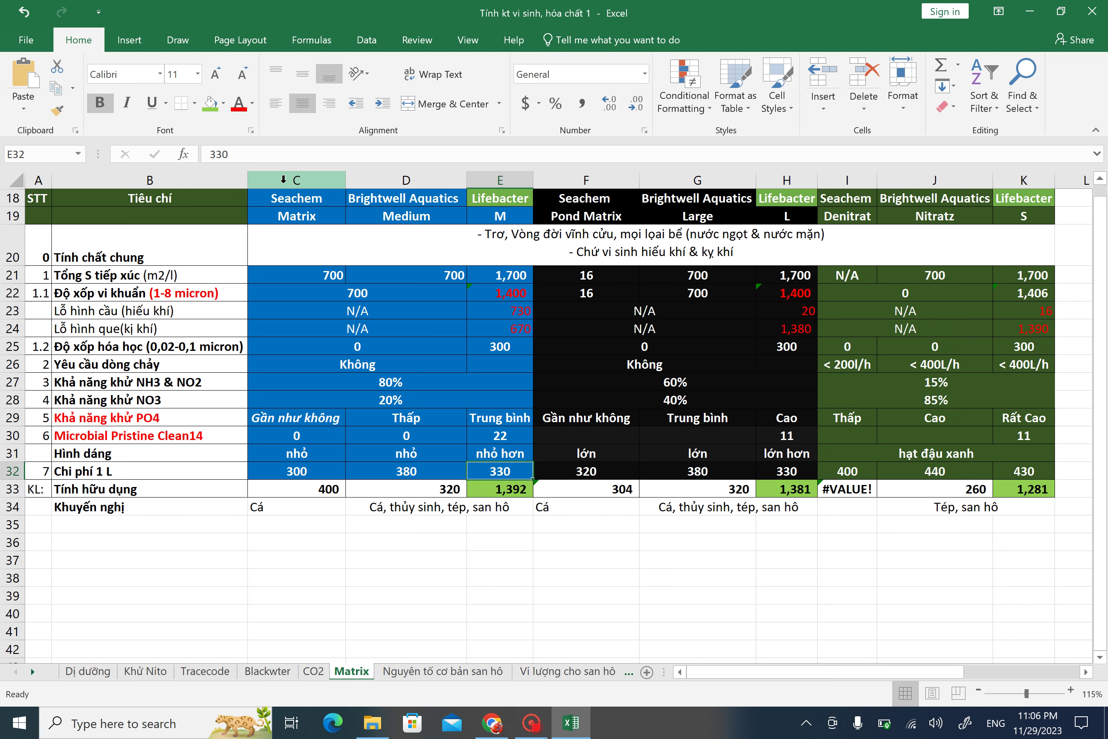
left_click(304, 215)
left_click(307, 291)
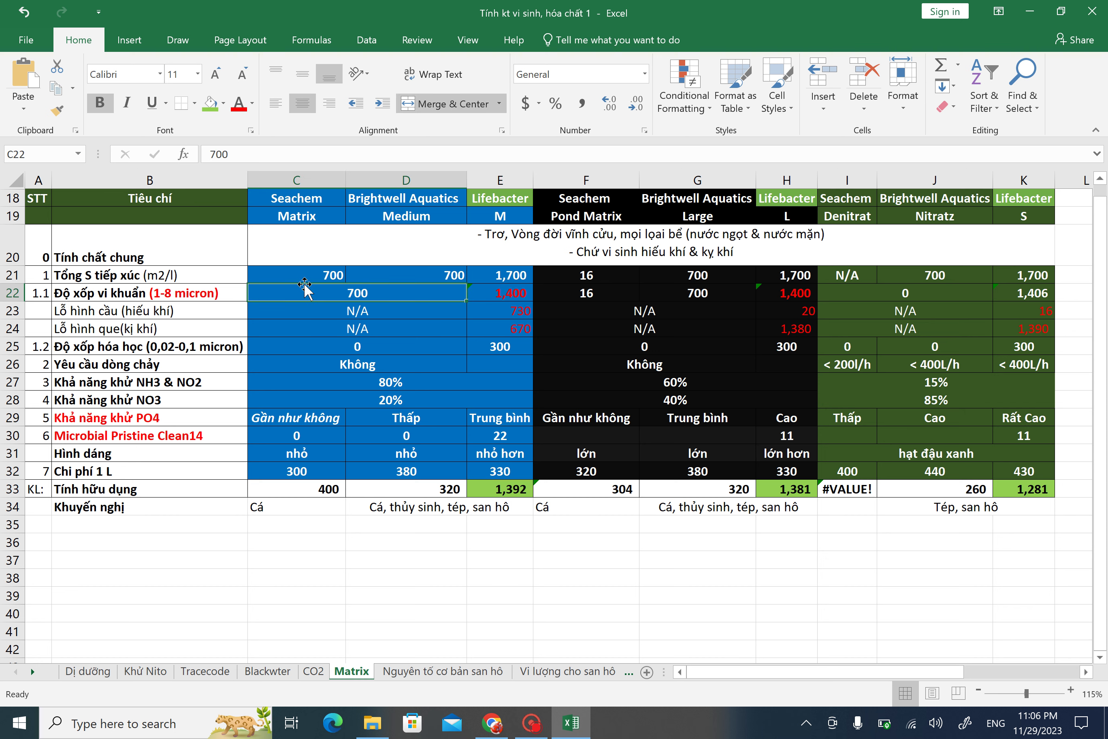
left_click(320, 331)
left_click(404, 382)
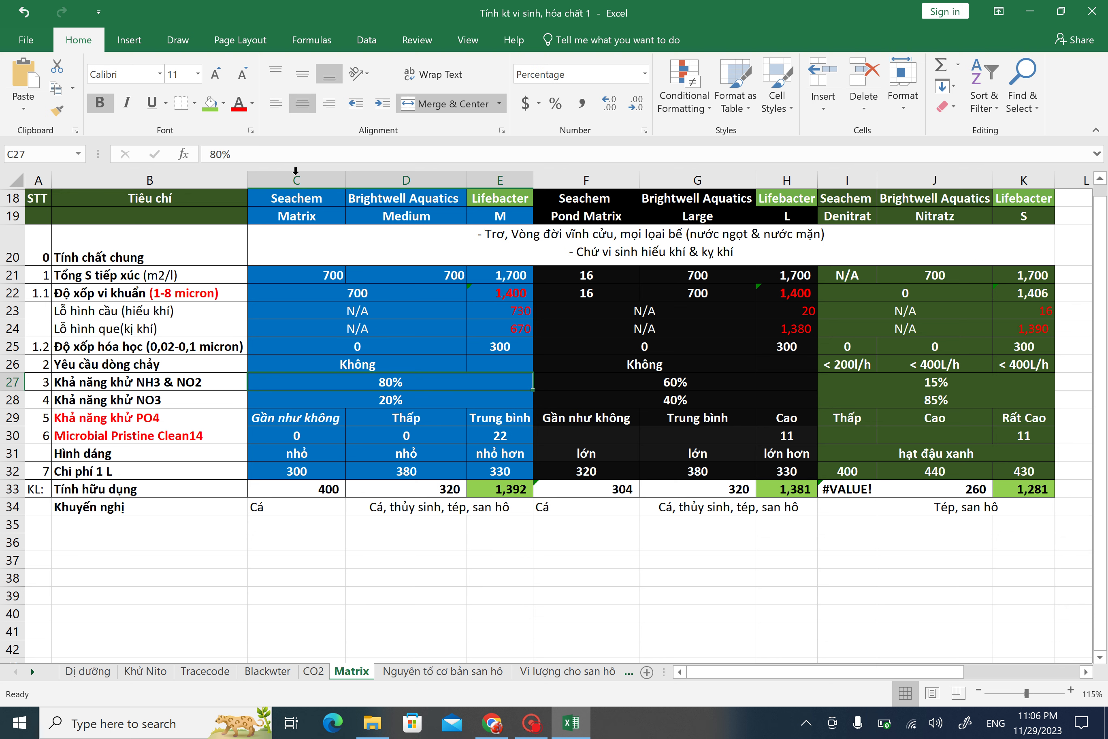
left_click_drag(287, 179, 405, 180)
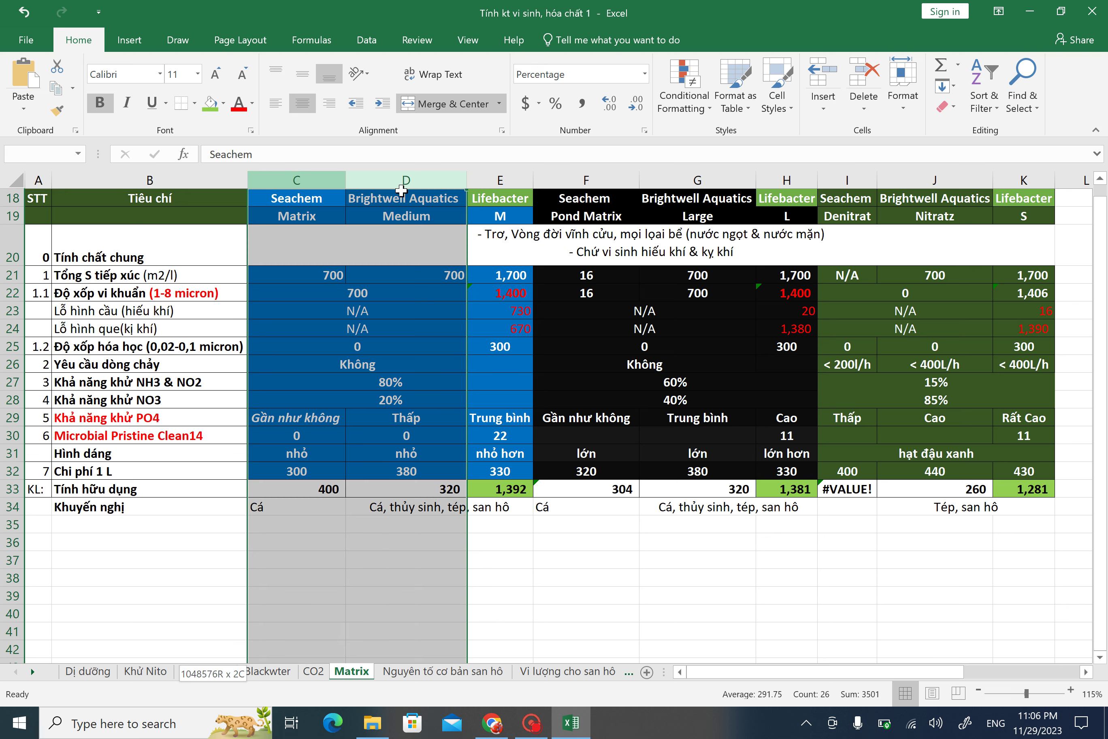
left_click(329, 466)
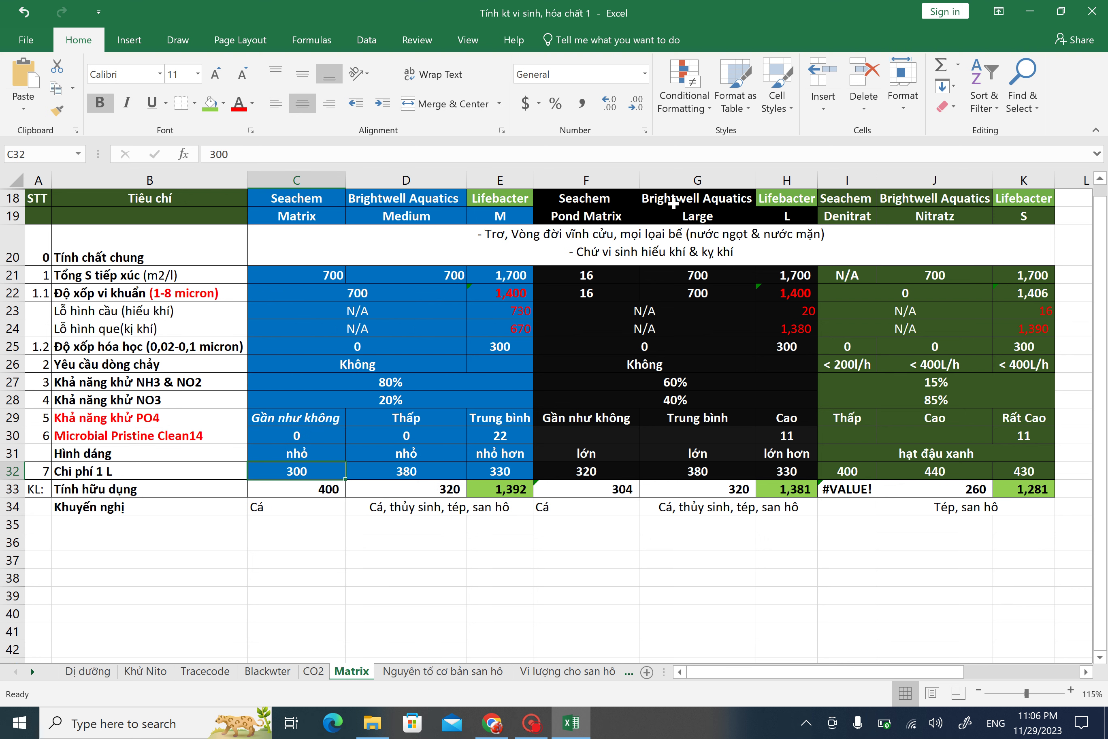
Step: Examine the Pond Matrix and Brightwell Large columns, plus the recommendations for Matrix and Medium in C34 and D34
left_click(334, 228)
left_click(536, 344)
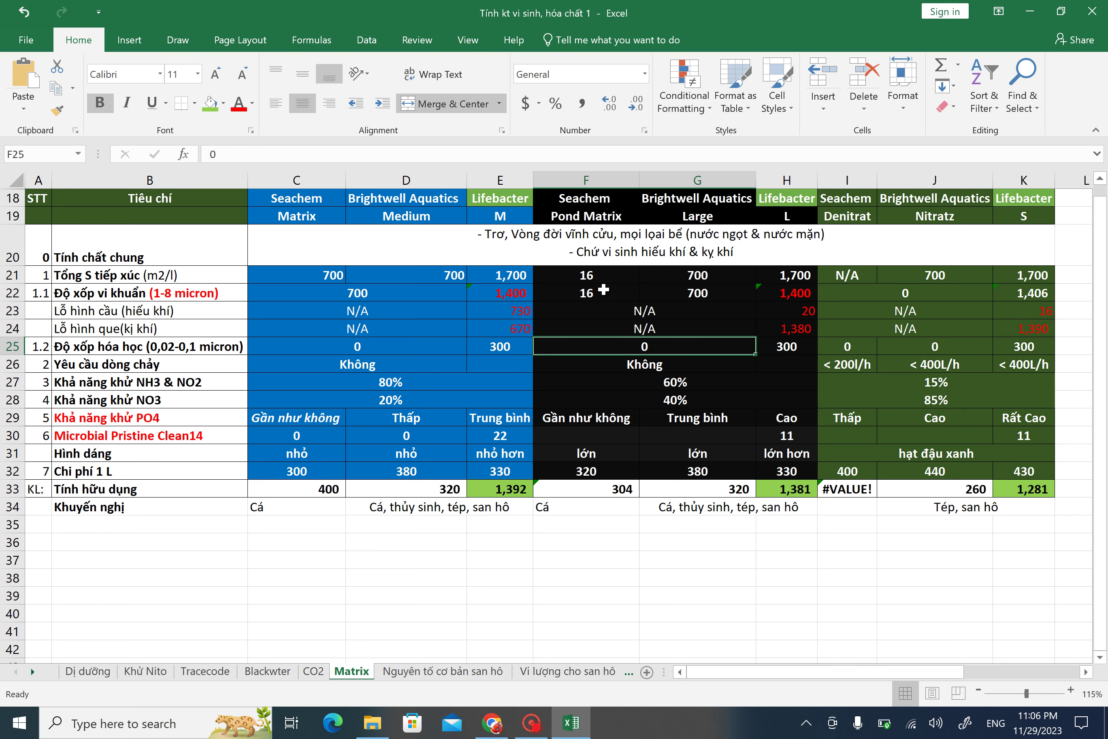
left_click(555, 180)
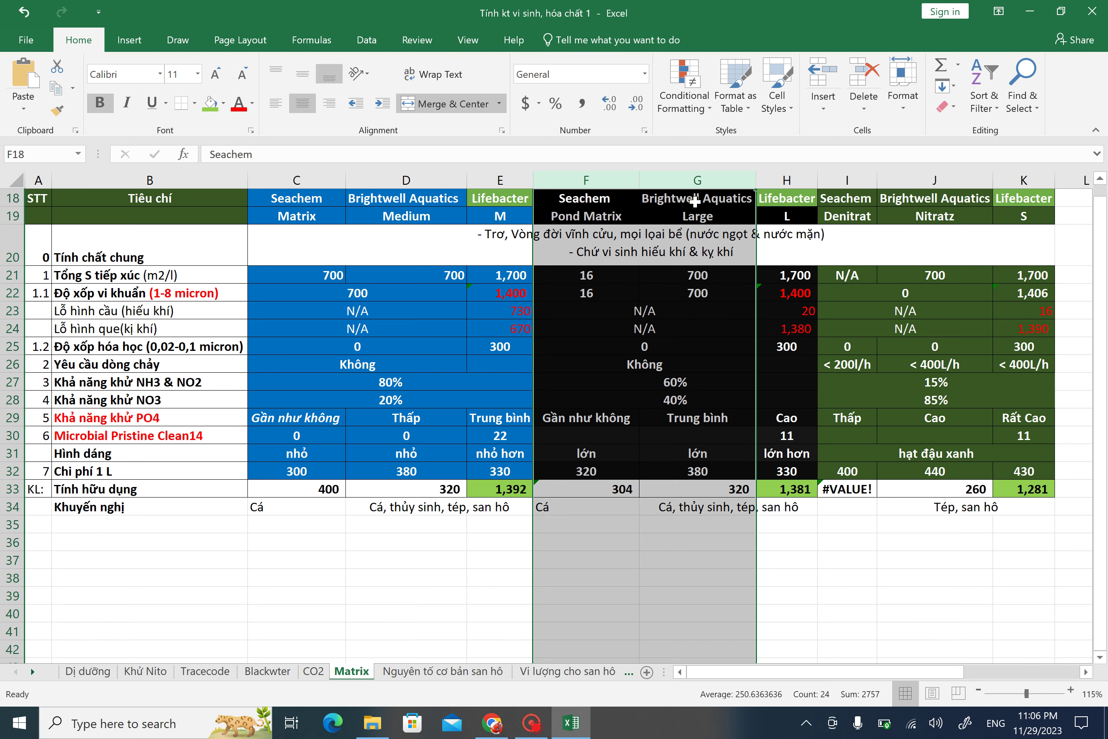
left_click(841, 366)
left_click(725, 397)
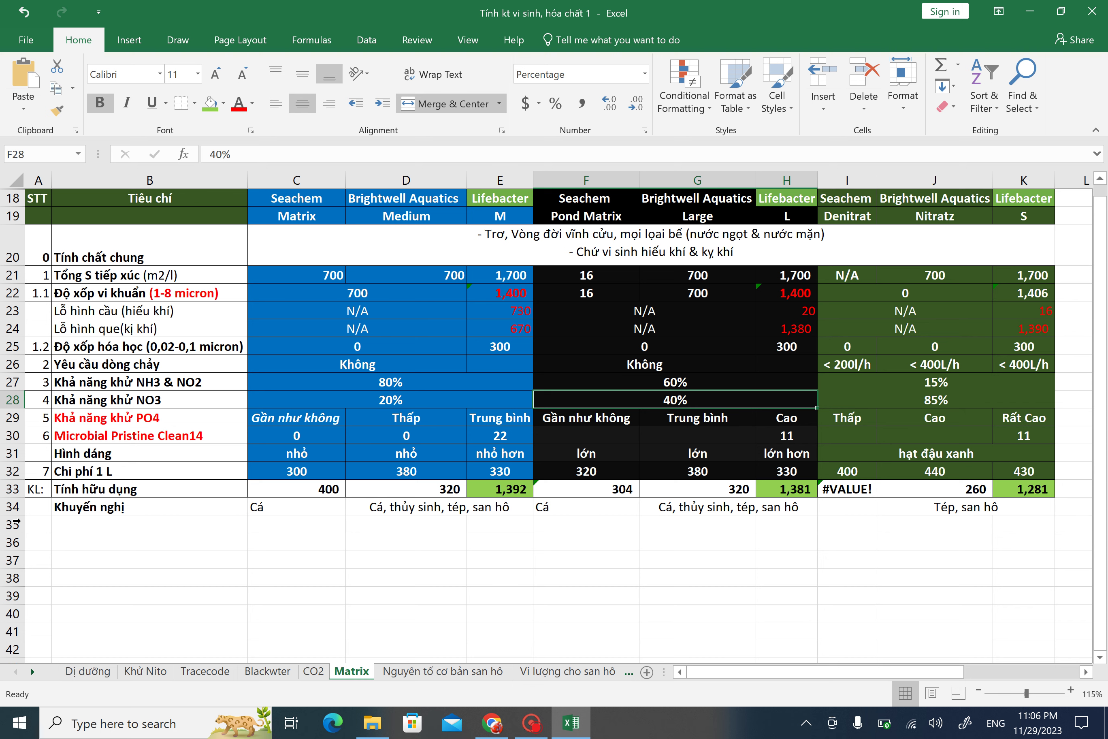
left_click(291, 512)
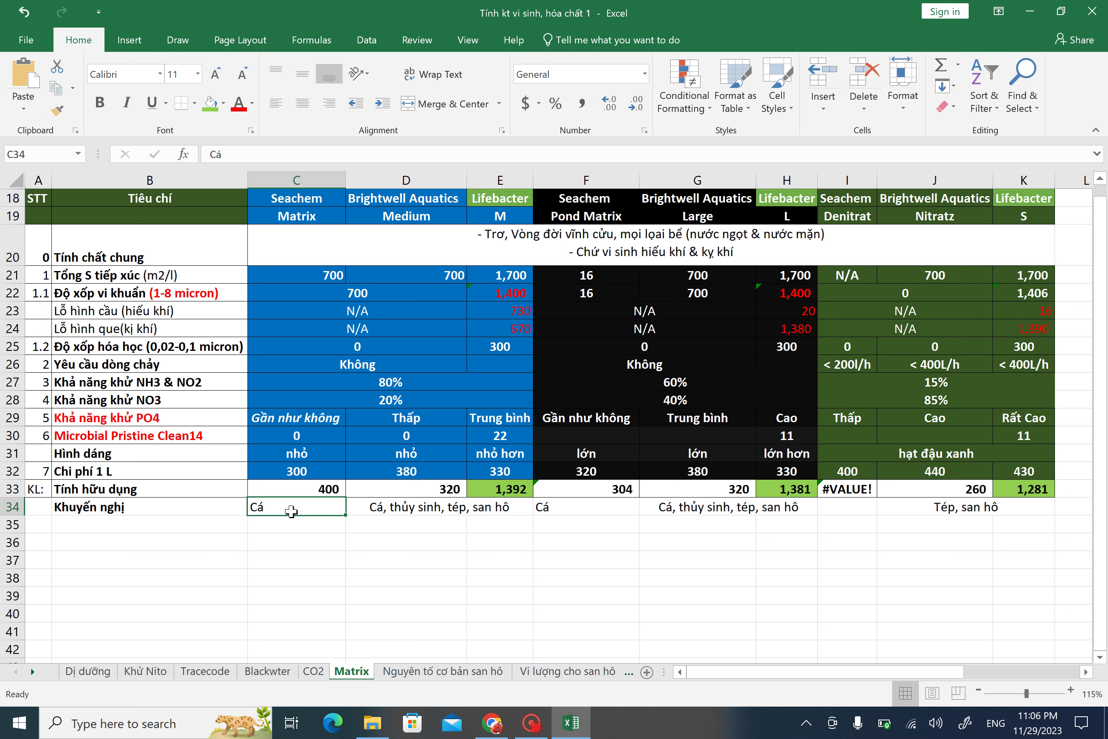
left_click(408, 511)
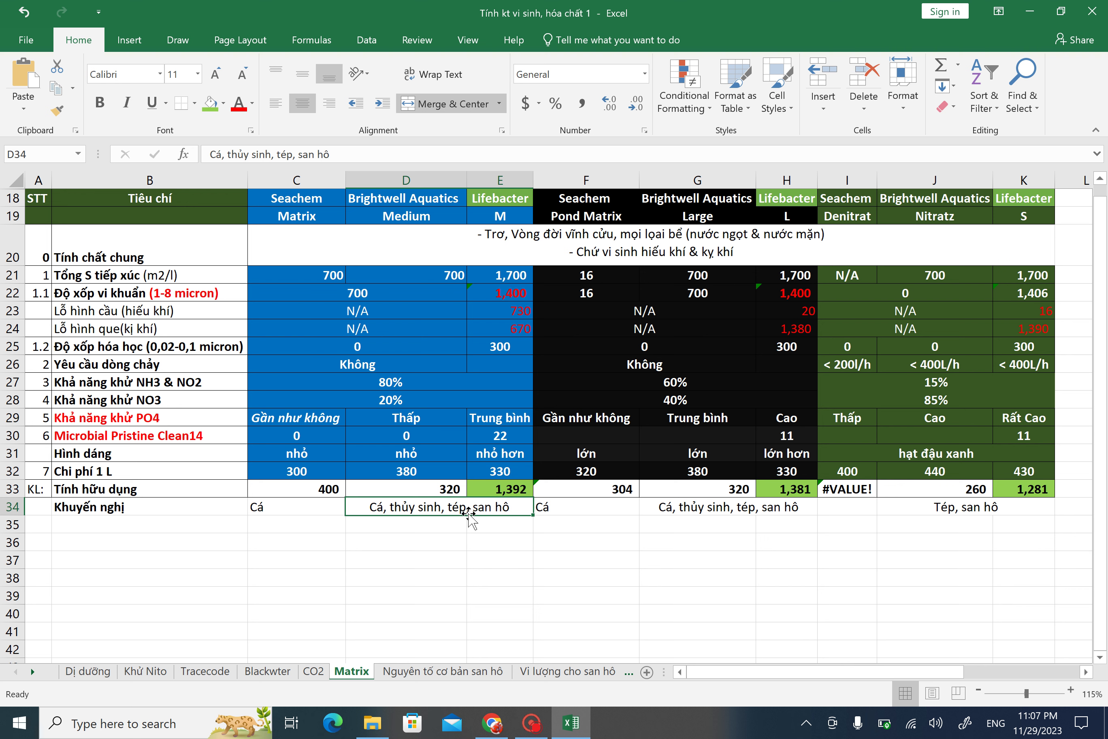
double_click(443, 507)
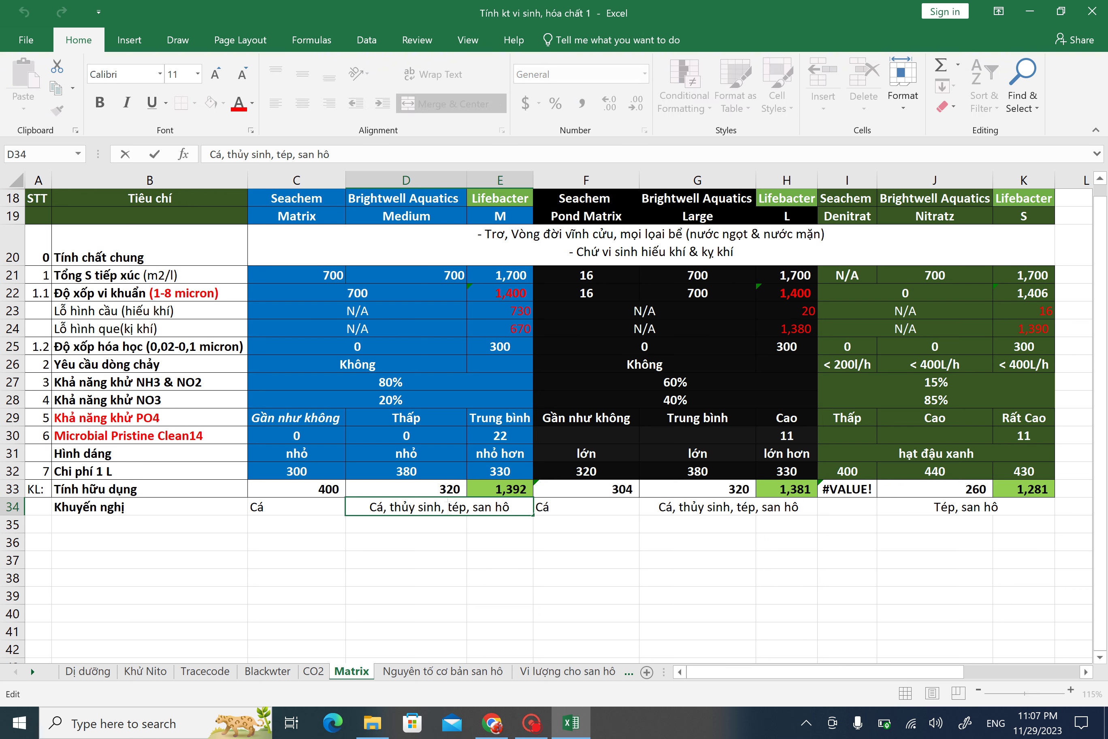
type("(")
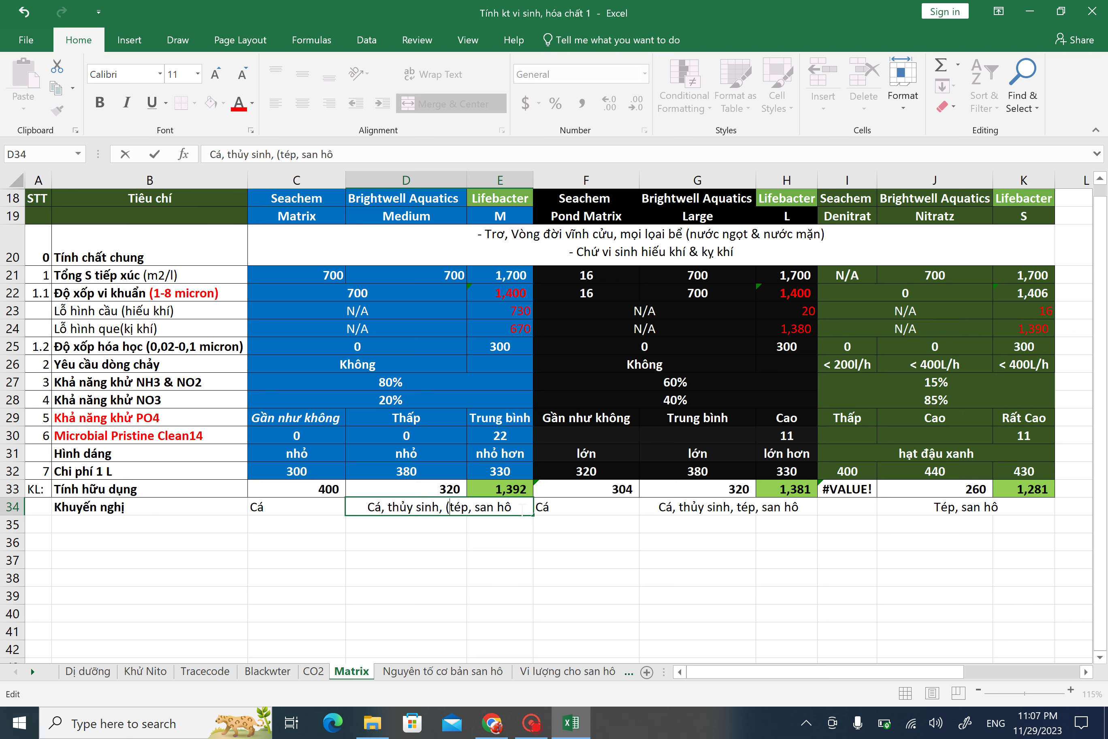
key("BackSpace")
key("Return")
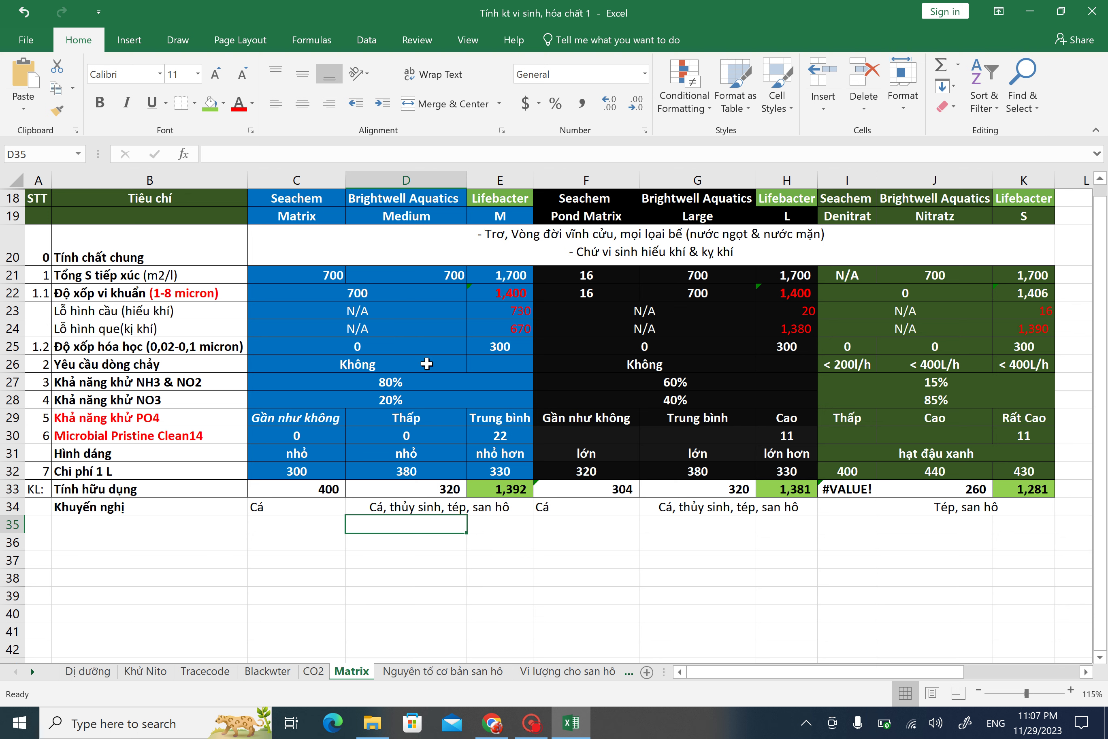
Step: Review the recommendations in F34 and G34 and compare the Lifebacter M and Lifebacter L columns
left_click(579, 511)
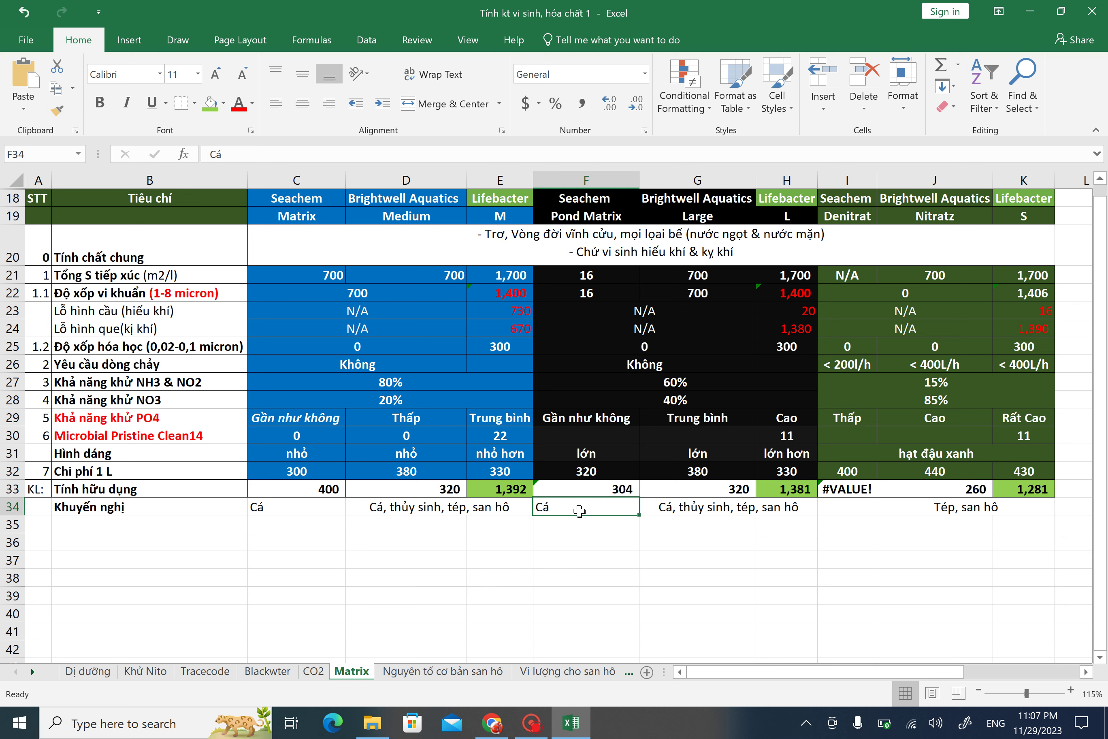
left_click(717, 509)
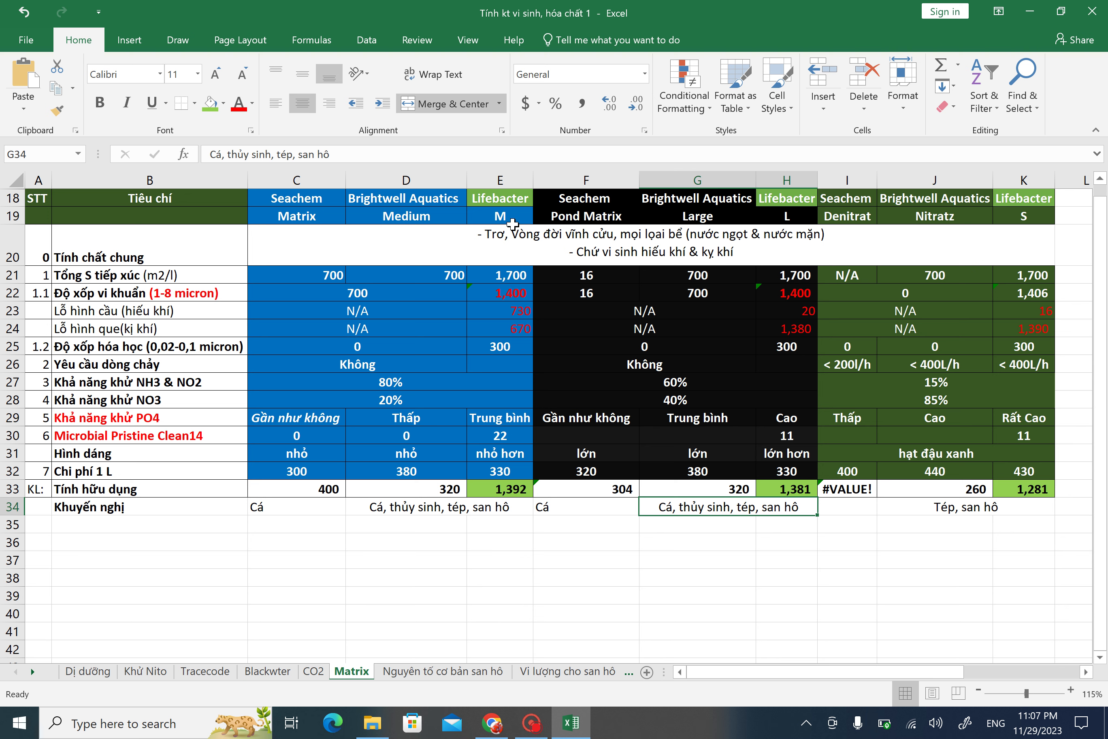
left_click(510, 173)
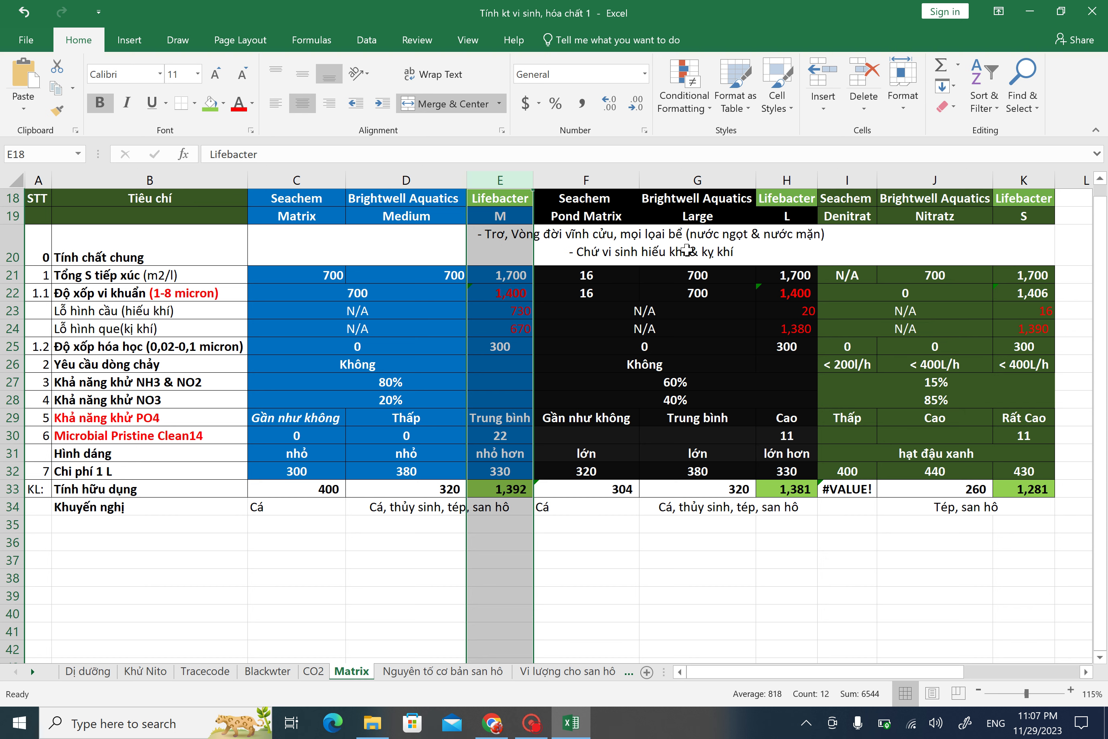
left_click(787, 180)
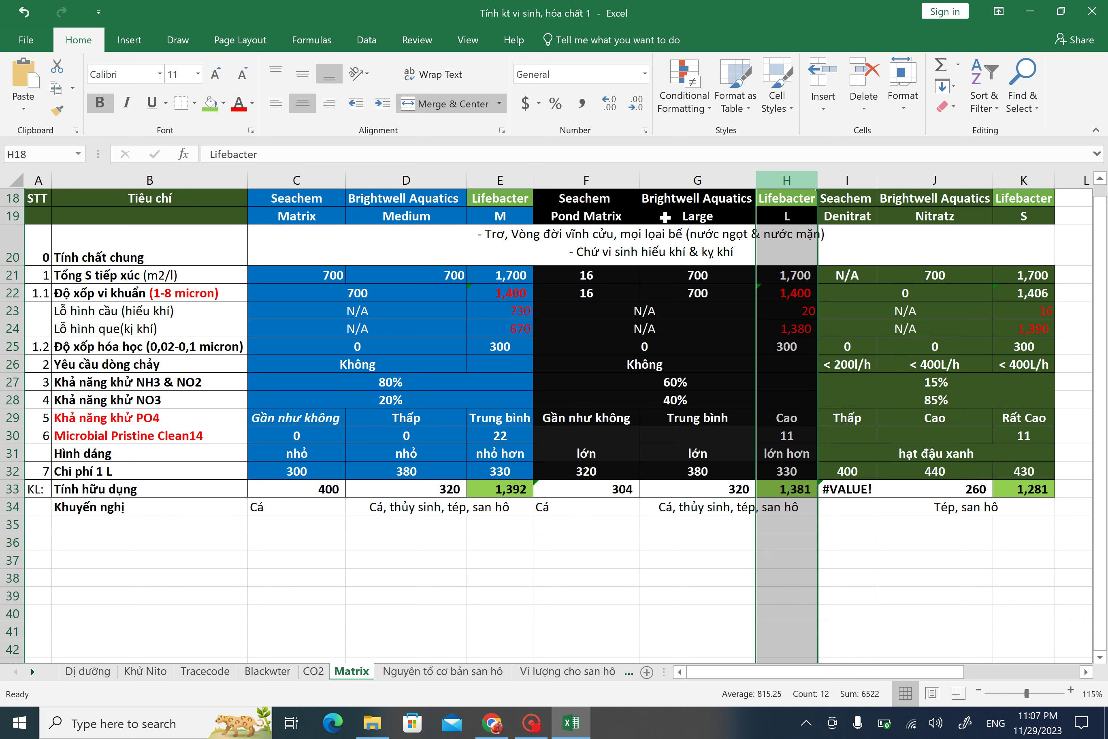
left_click(494, 179)
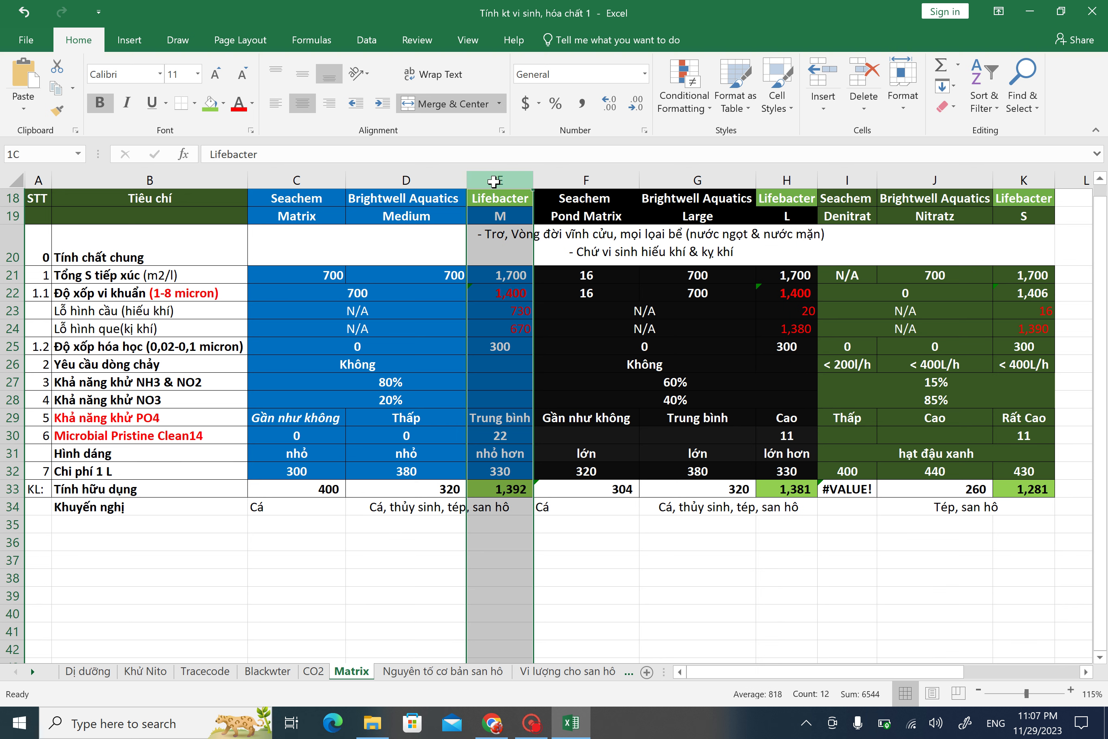
left_click(804, 178)
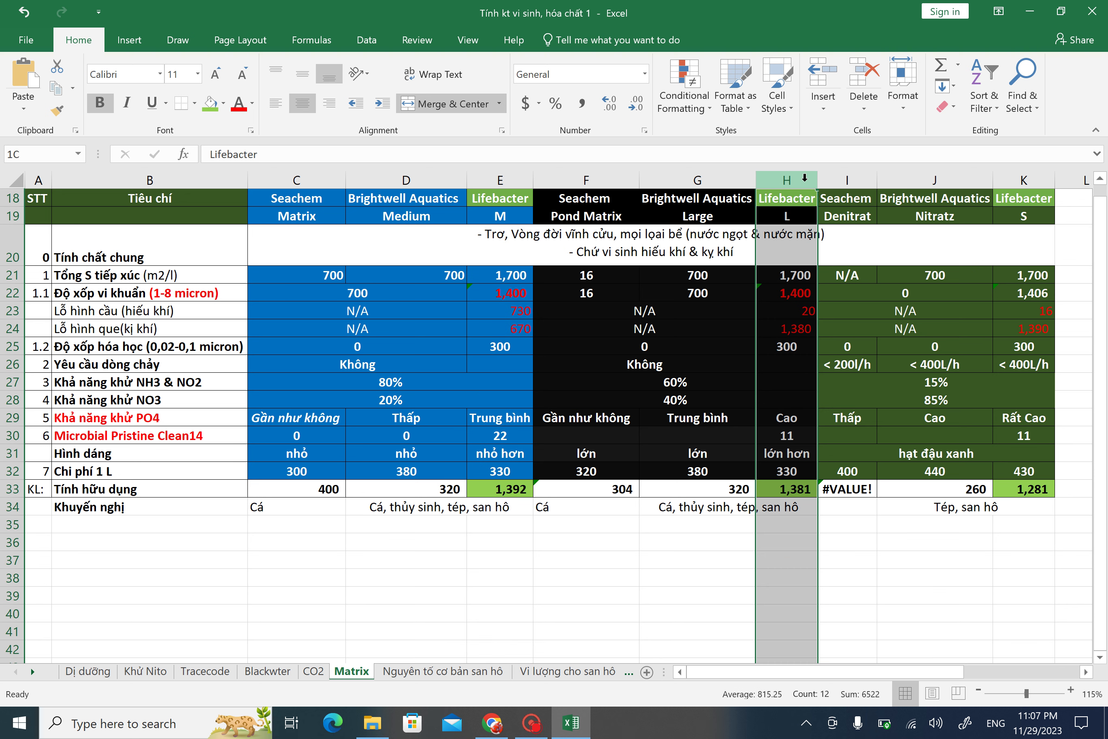
left_click(709, 328)
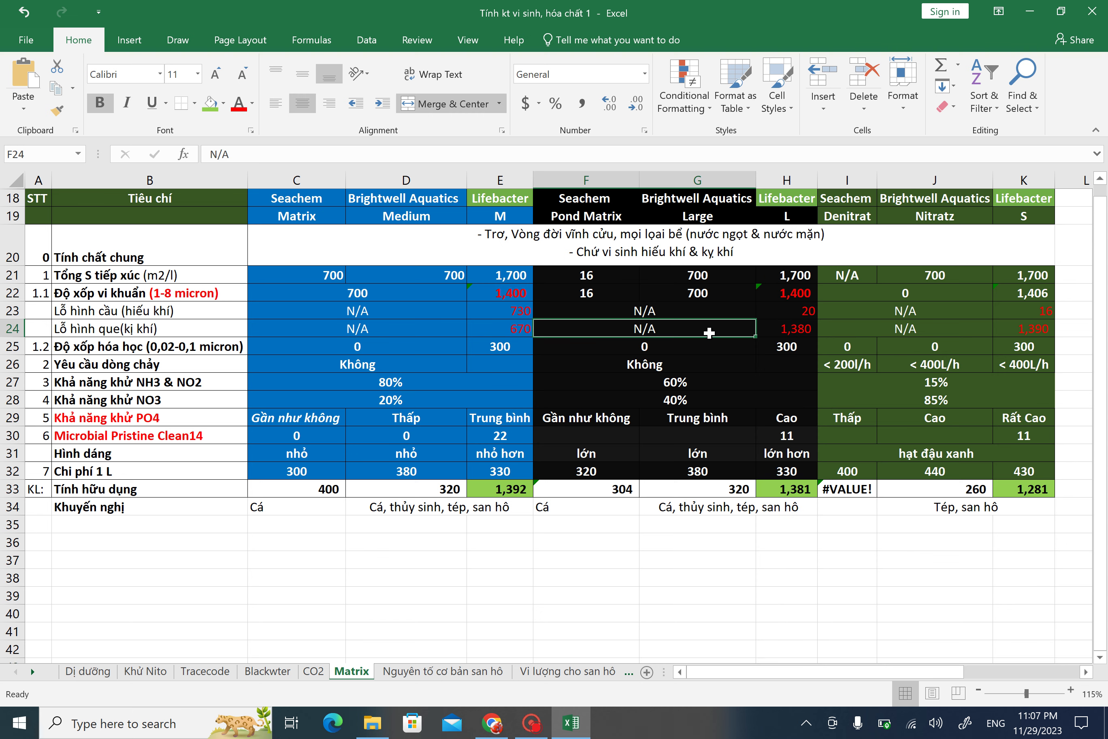
Step: Merge and center I34:K34 so the recommendation "Tép, san hô" spans Denitrat, Nitratz and Lifebacter S
left_click(906, 353)
scroll(906, 353, "right", 2)
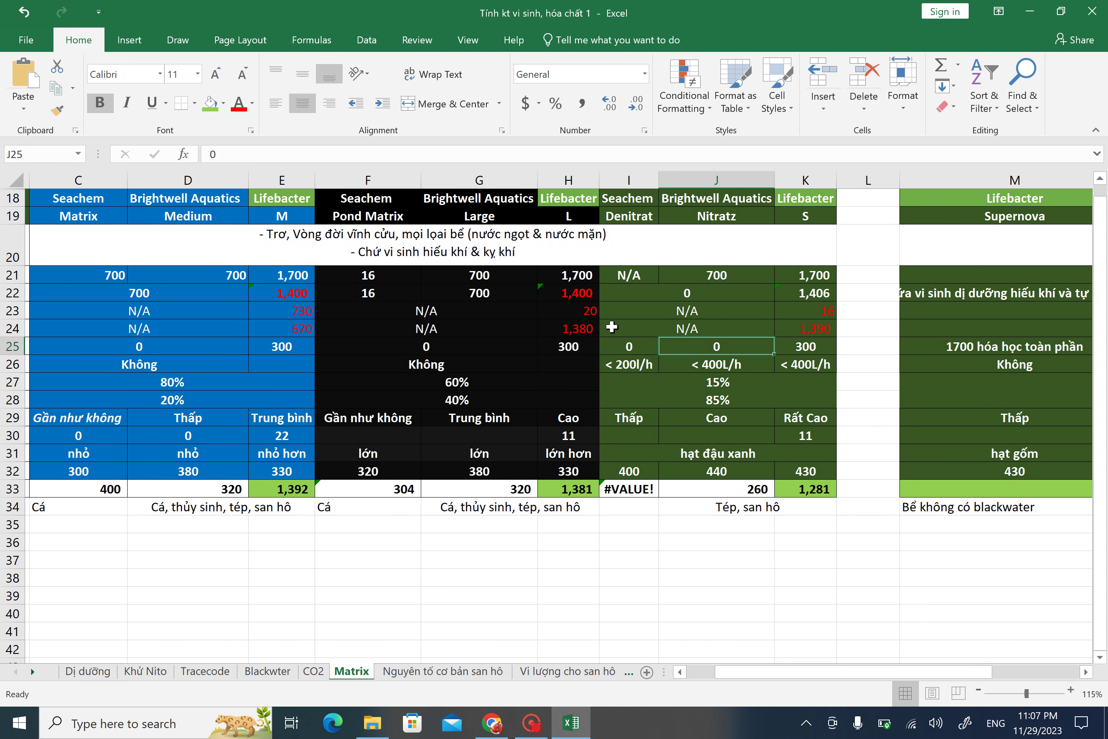
left_click(767, 505)
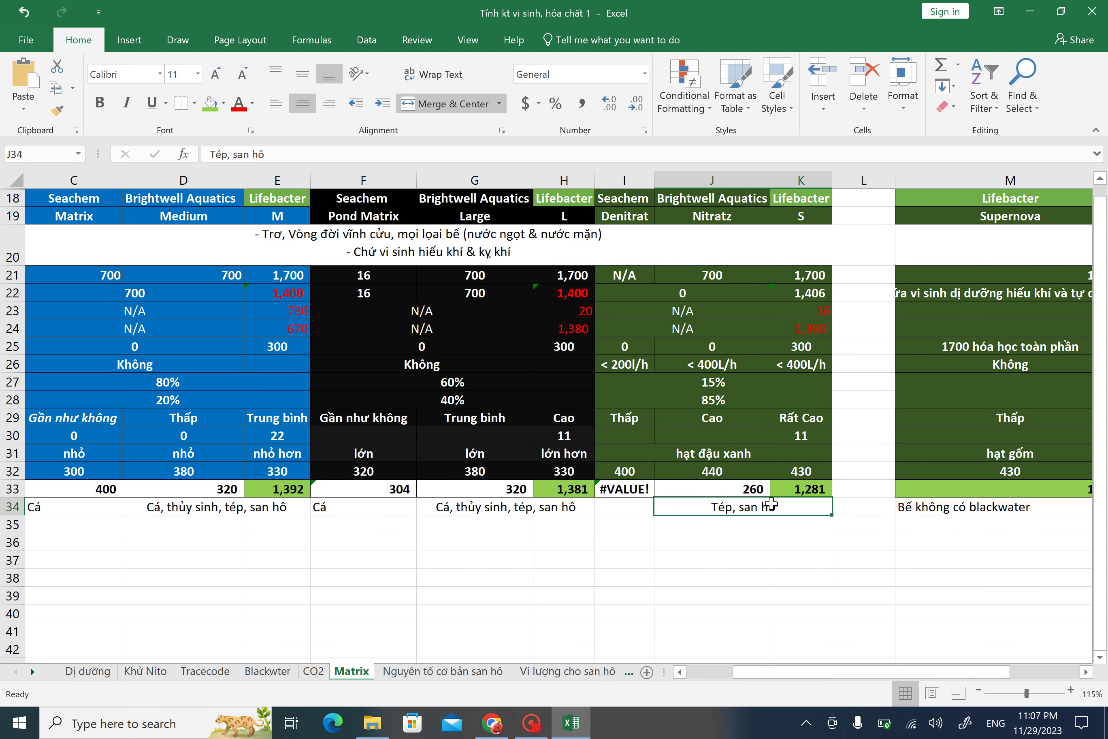
left_click_drag(620, 510, 740, 505)
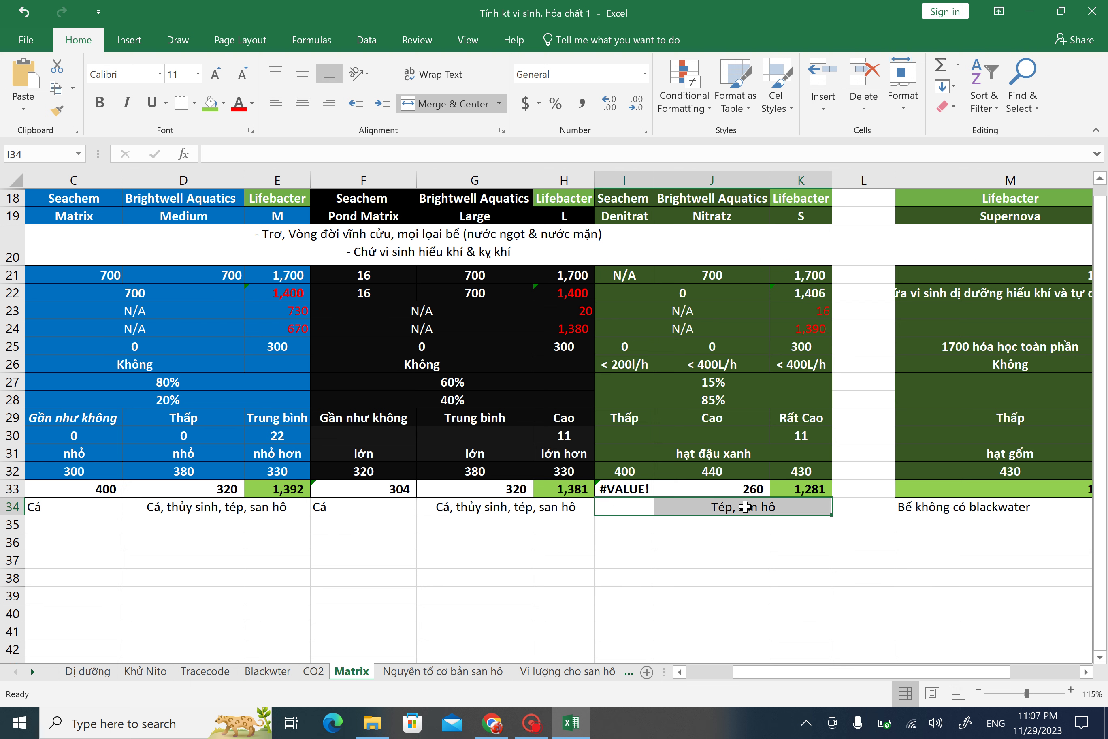
left_click(474, 102)
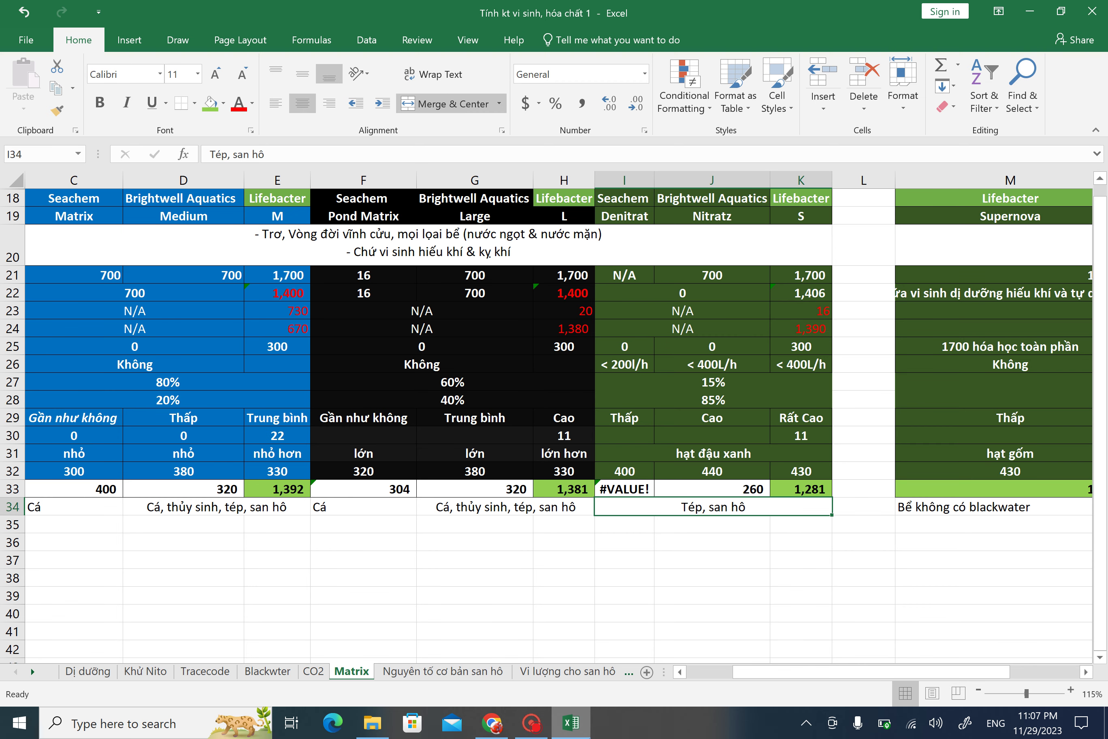
Step: Switch to the LoveFish Aqua site in Chrome and search it for "ZEO"
key("alt+Tab")
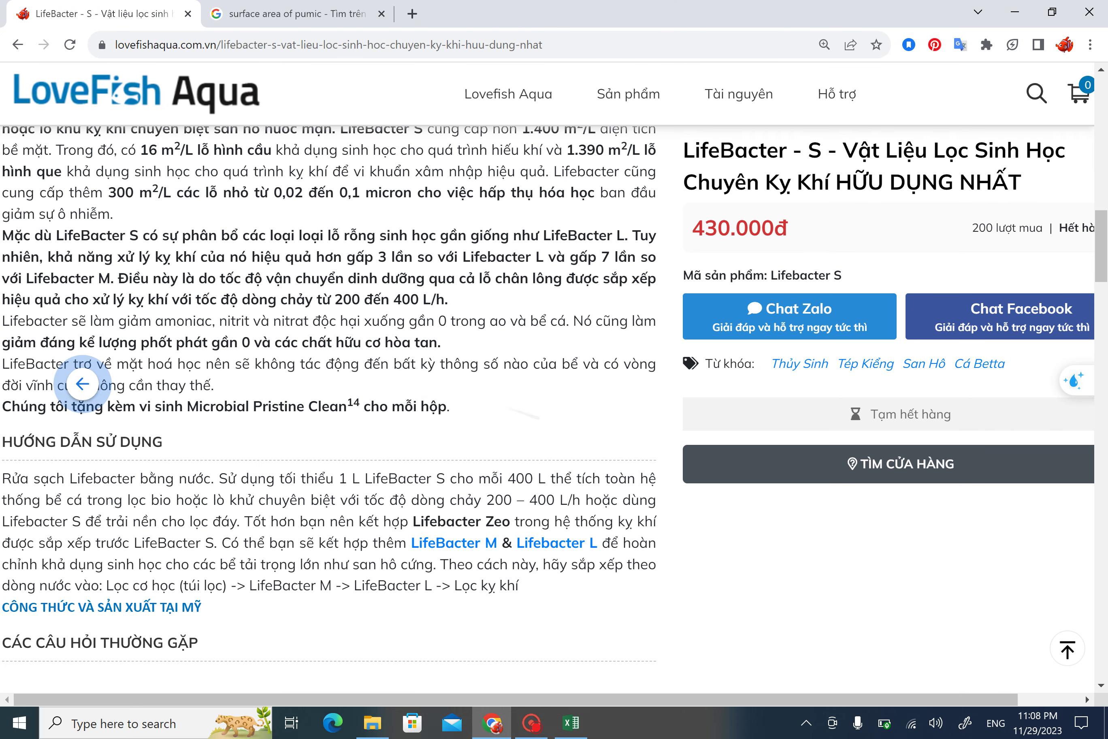
scroll(329, 410, "up", 3)
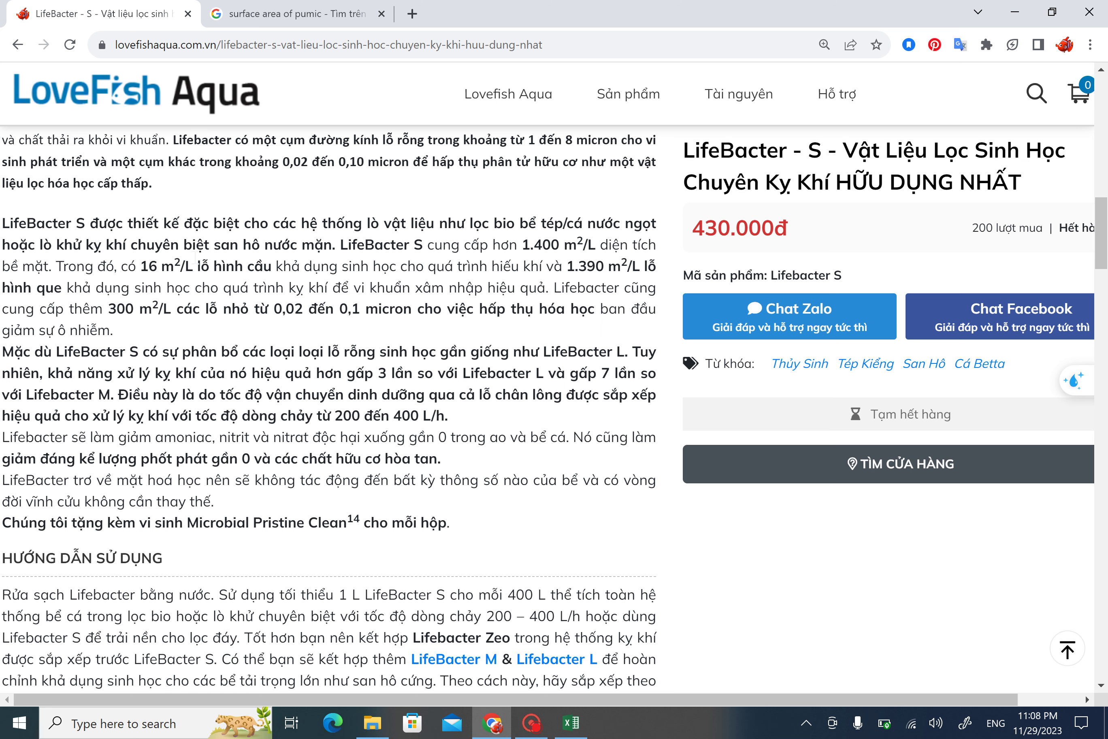
key("Home")
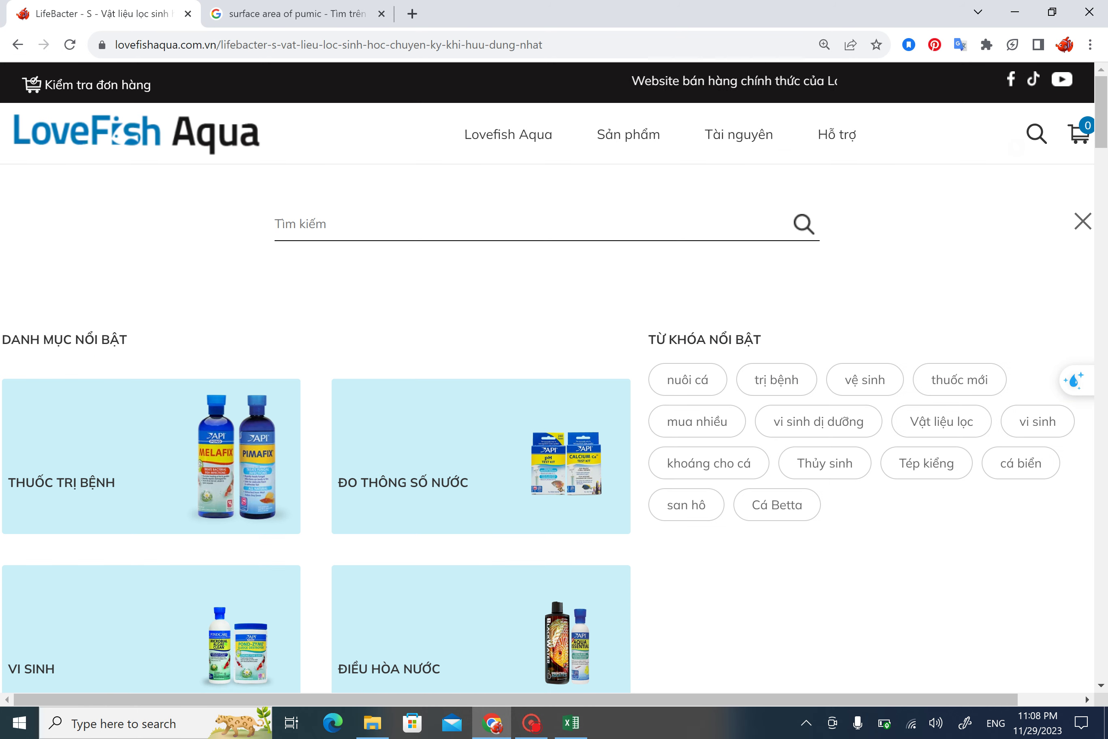
left_click(1036, 134)
type("ZEO")
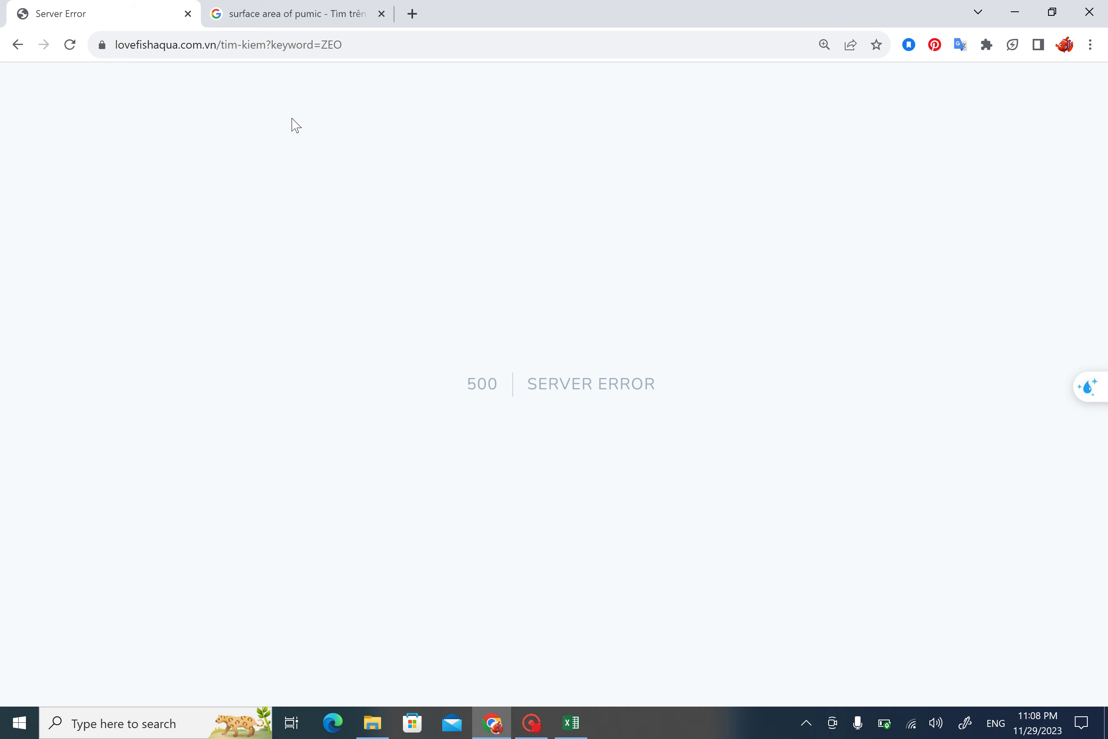
Step: Go back to the "Vật liệu lọc" product listing and look through it for the zeolite filter products
left_click(15, 52)
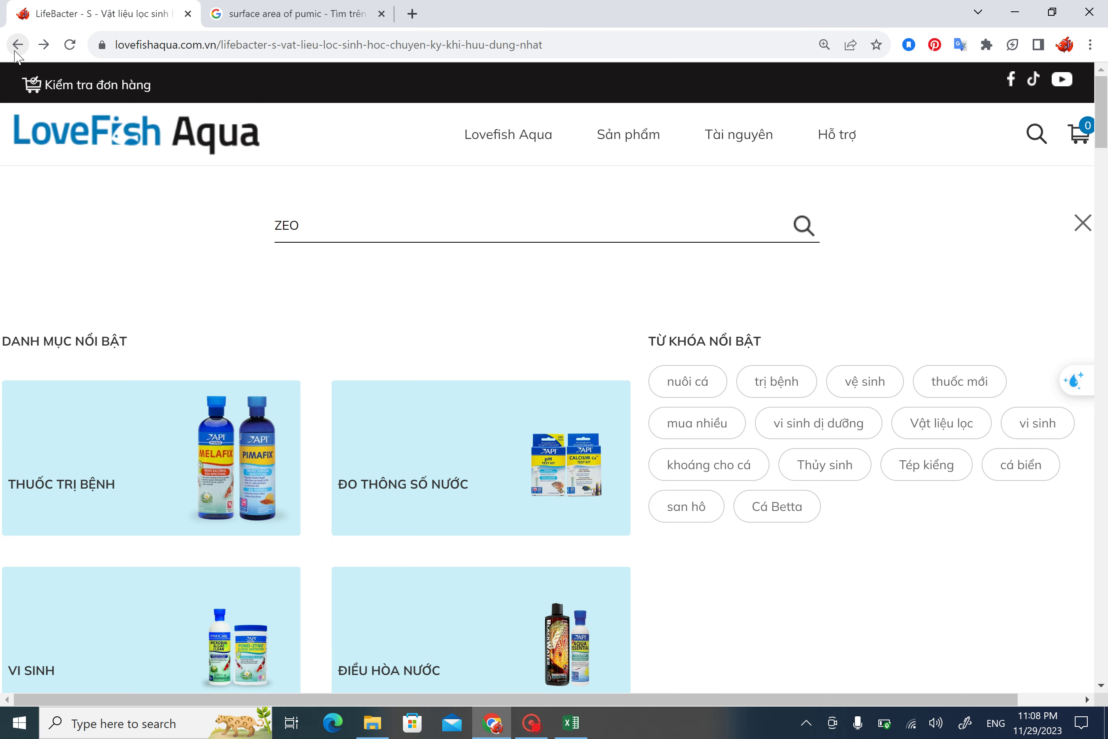
left_click(15, 52)
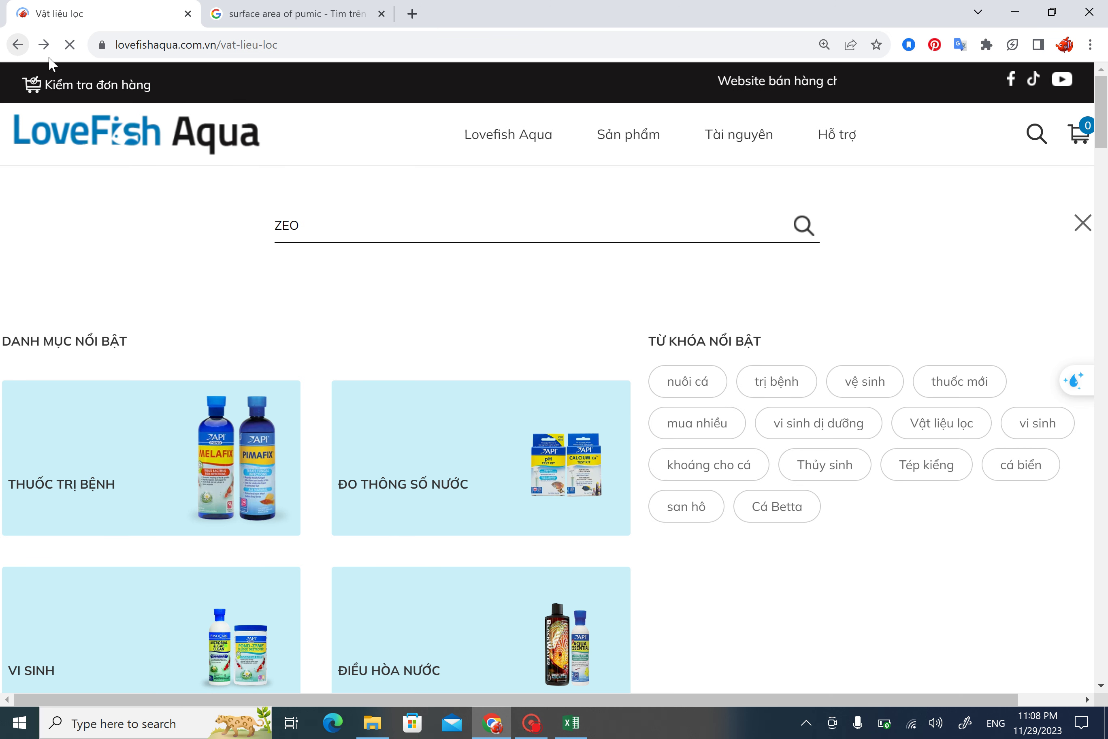
scroll(554, 410, "down", 10)
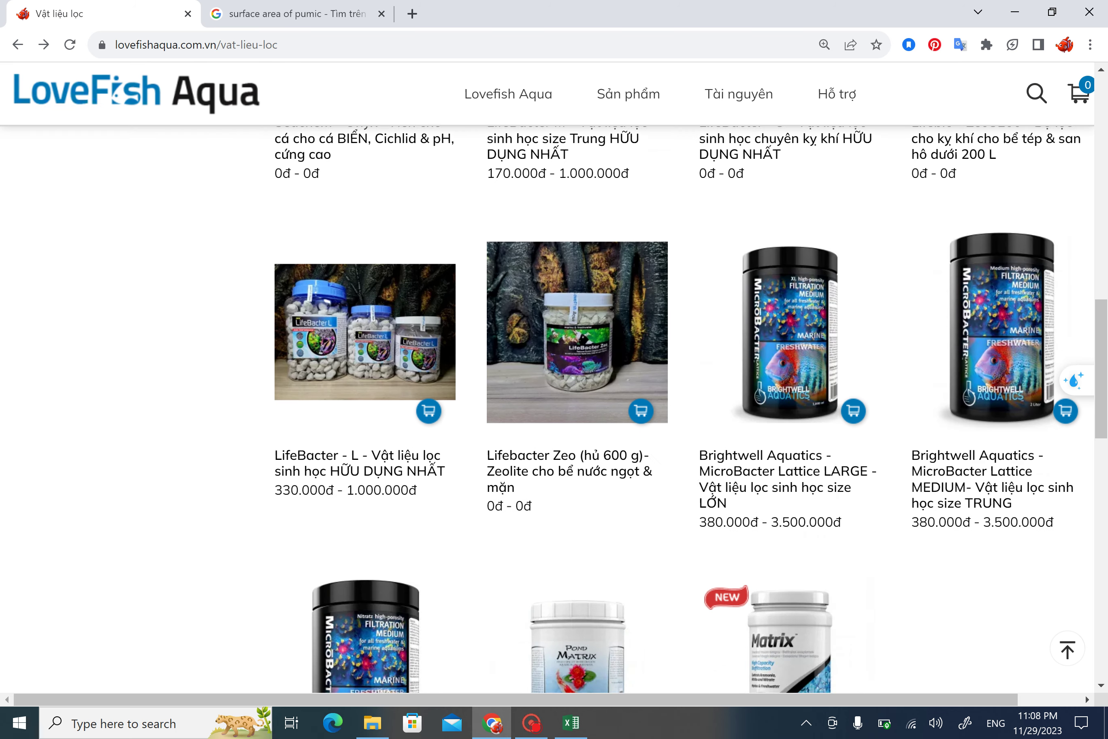
scroll(554, 409, "up", 12)
scroll(315, 452, "up", 6)
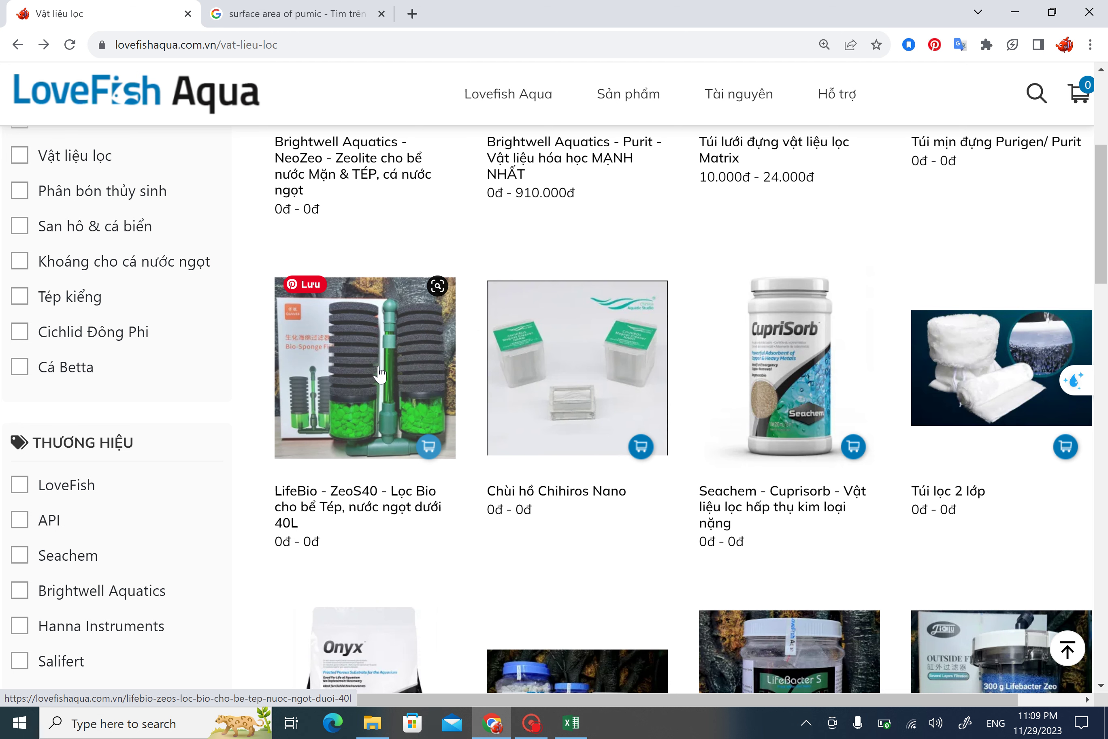
Step: Switch to the Excel comparison sheet and check the Lifebacter M and Lifebacter L columns against the listed criteria
scroll(289, 499, "down", 4)
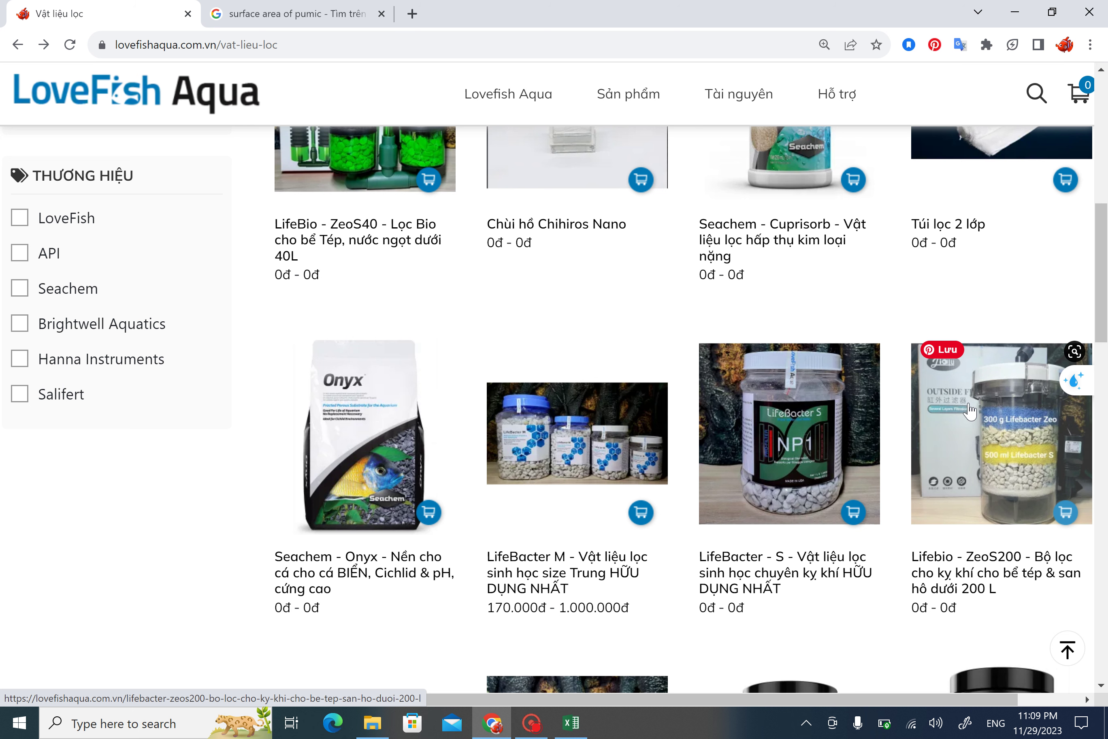
left_click(571, 723)
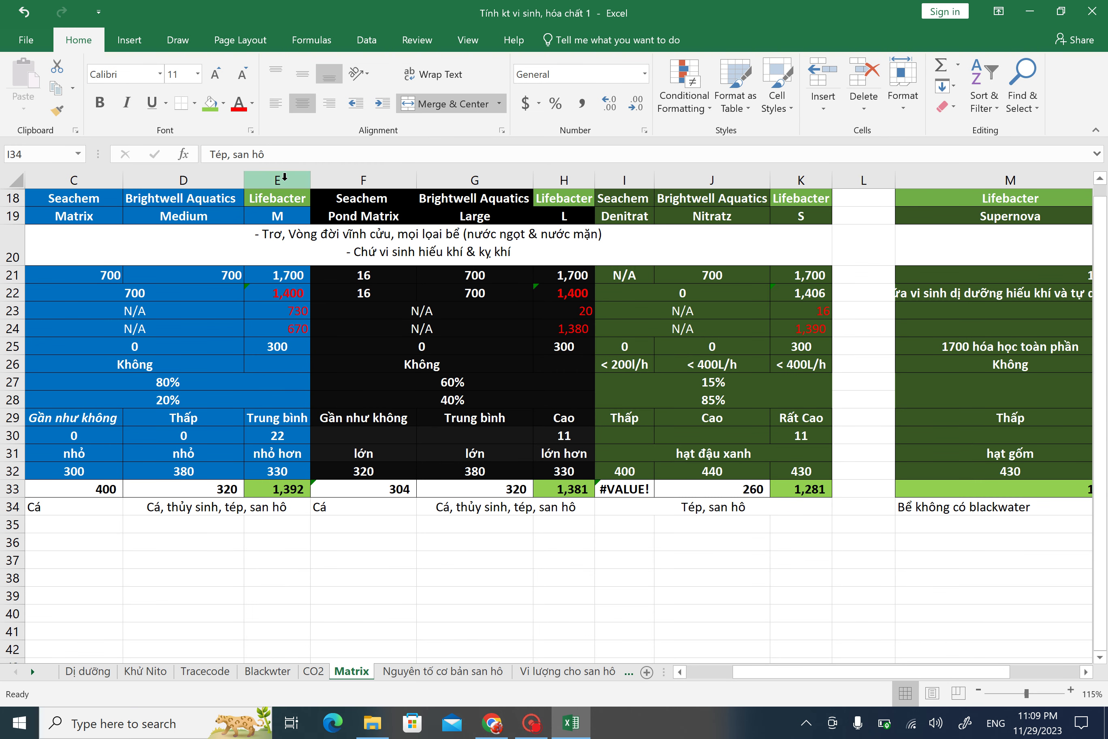
left_click(286, 177)
left_click(575, 180)
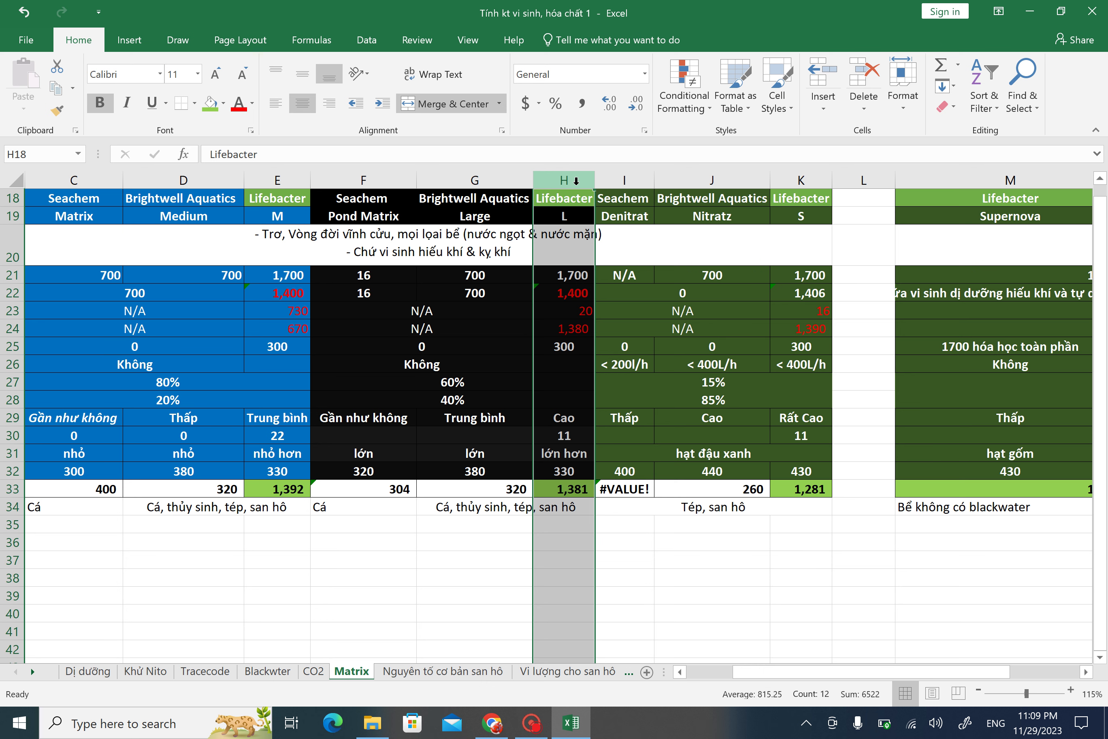
left_click(335, 340)
scroll(335, 340, "left", 3)
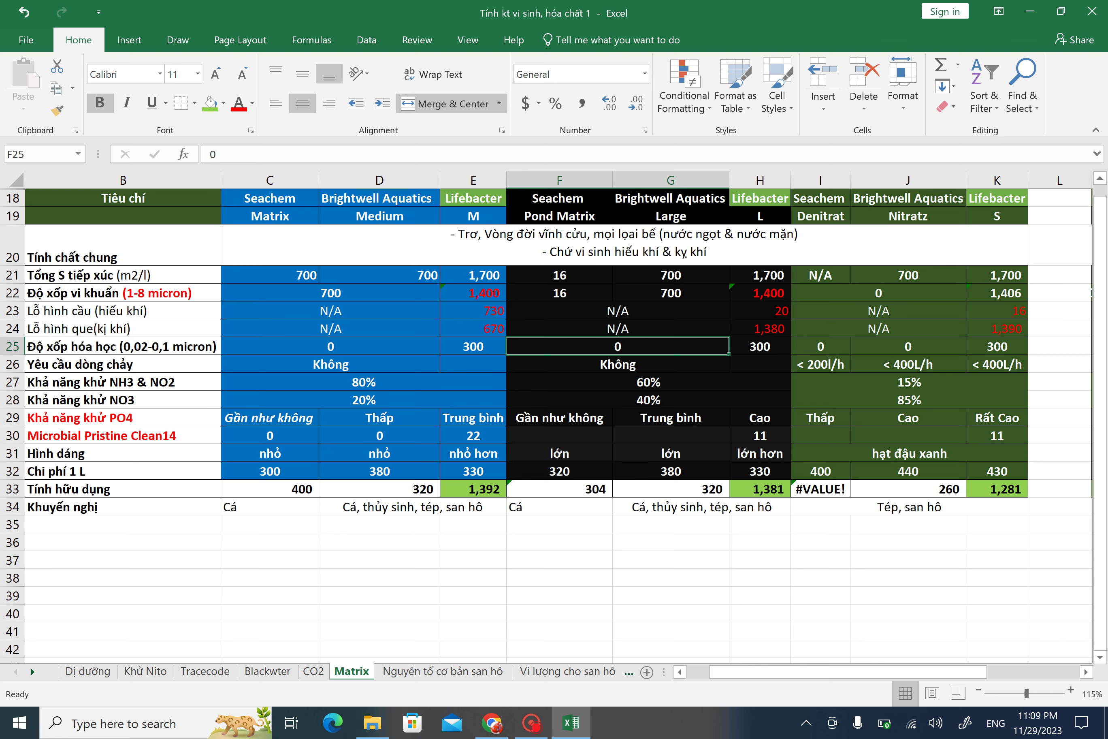
Step: Switch back to Chrome, open the LifeBacter M product page and read its description and usage instructions
key("alt+Tab")
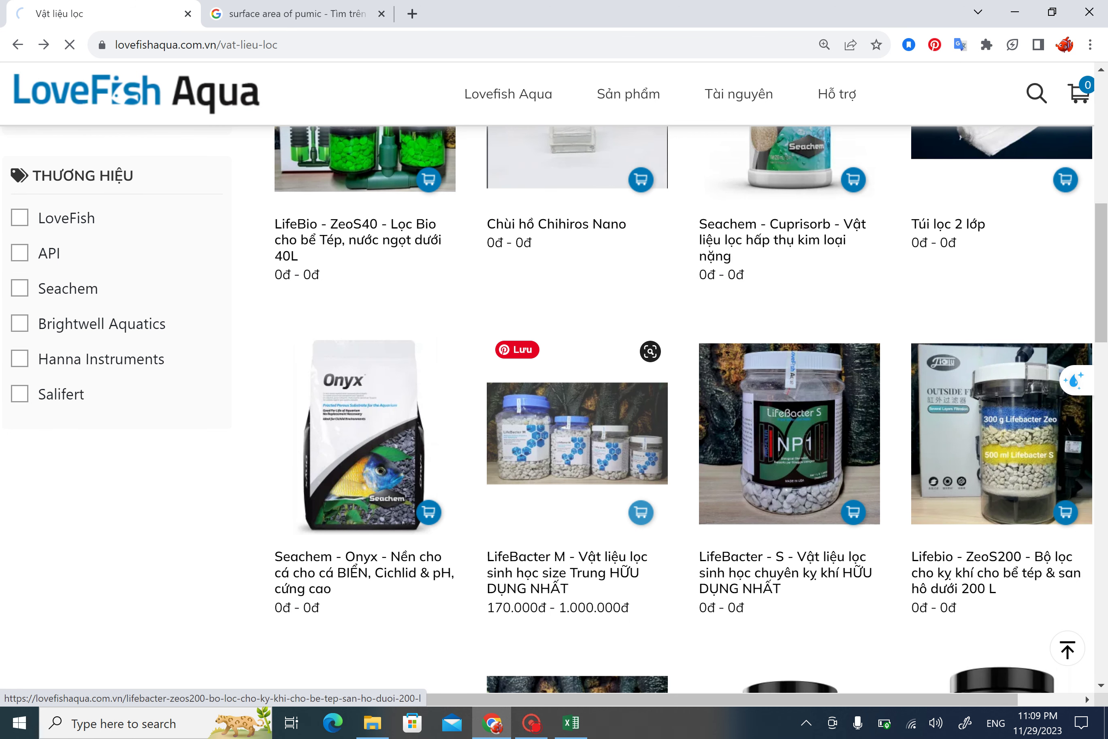
scroll(334, 381, "down", 5)
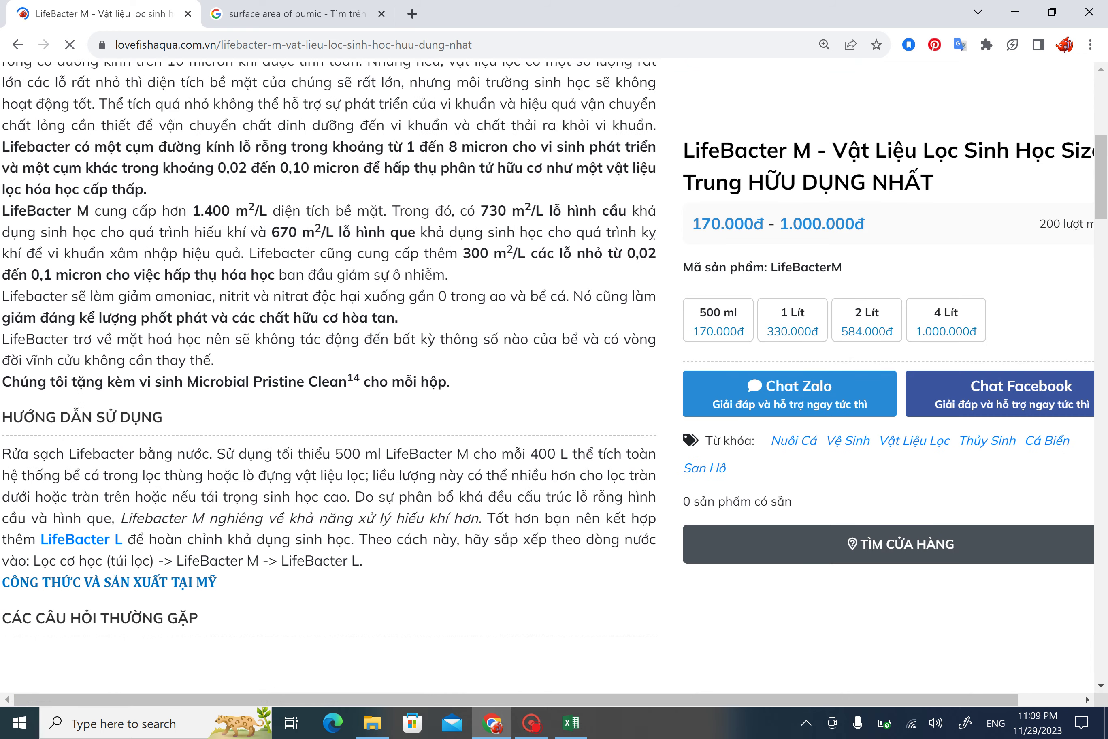
scroll(334, 381, "down", 10)
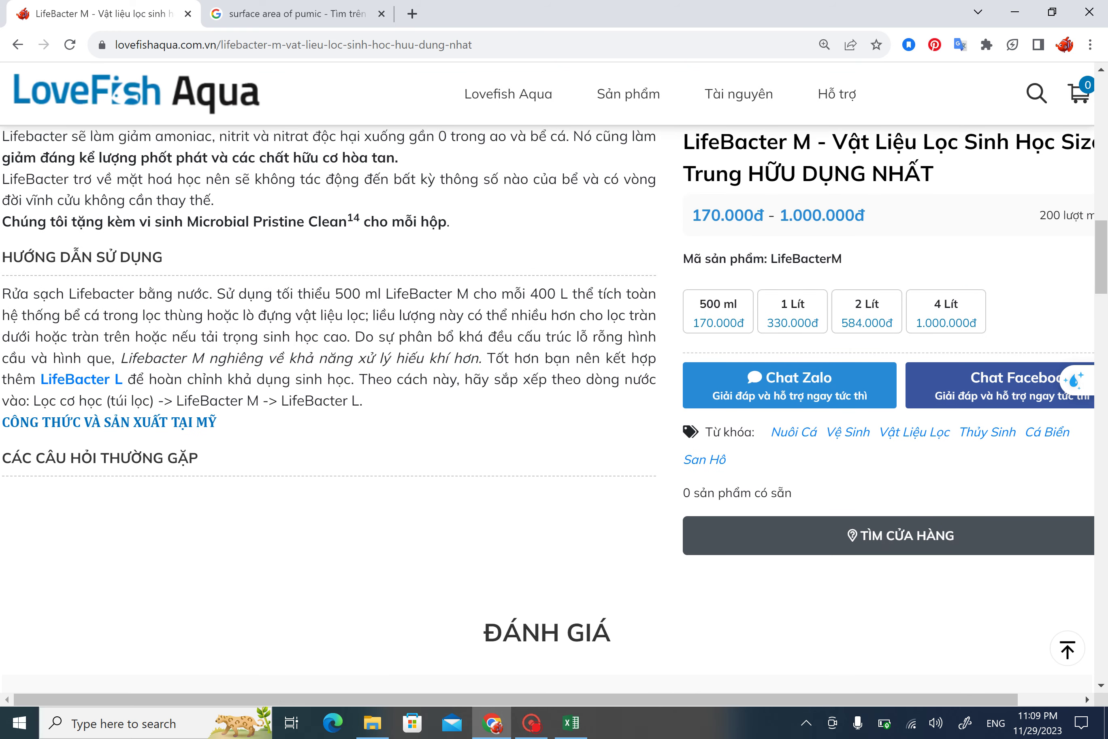
scroll(333, 381, "up", 4)
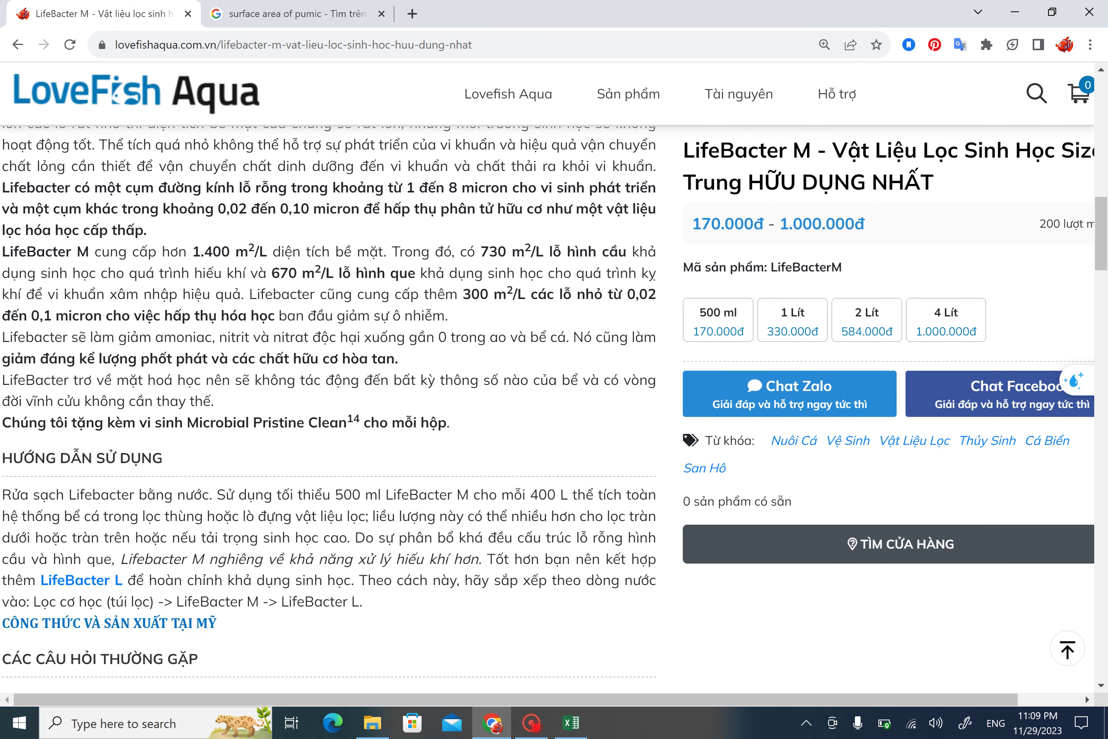
scroll(30, 297, "up", 3)
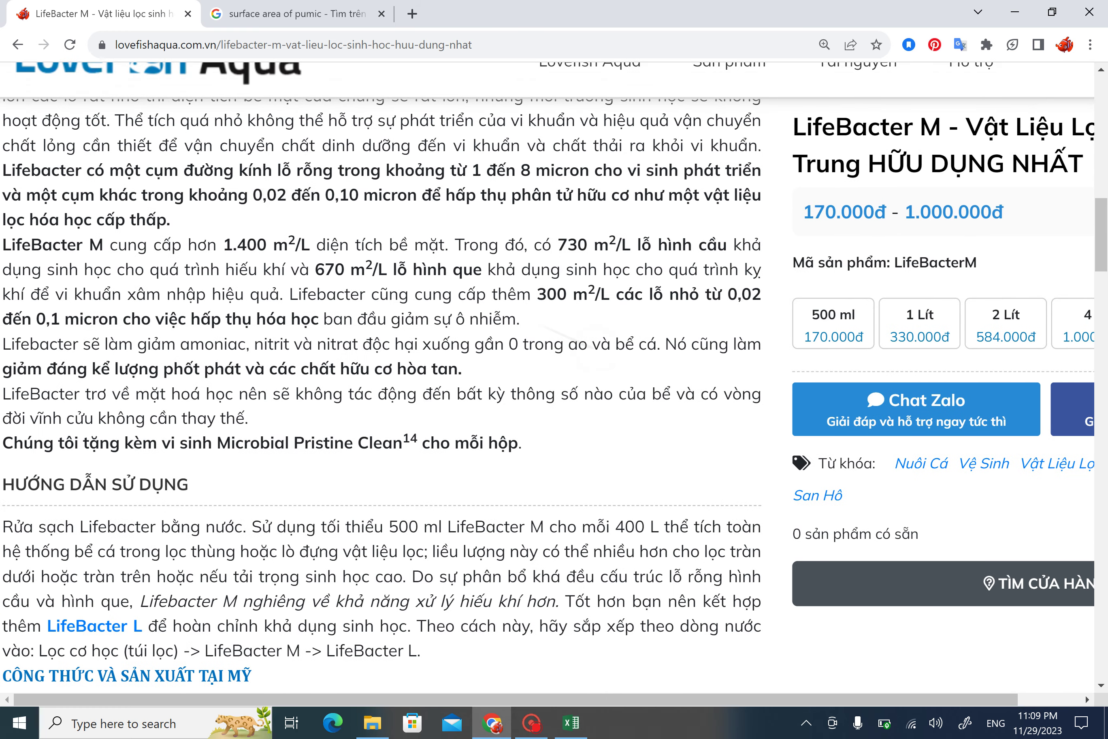
scroll(381, 333, "down", 3)
scroll(31, 296, "up", 2)
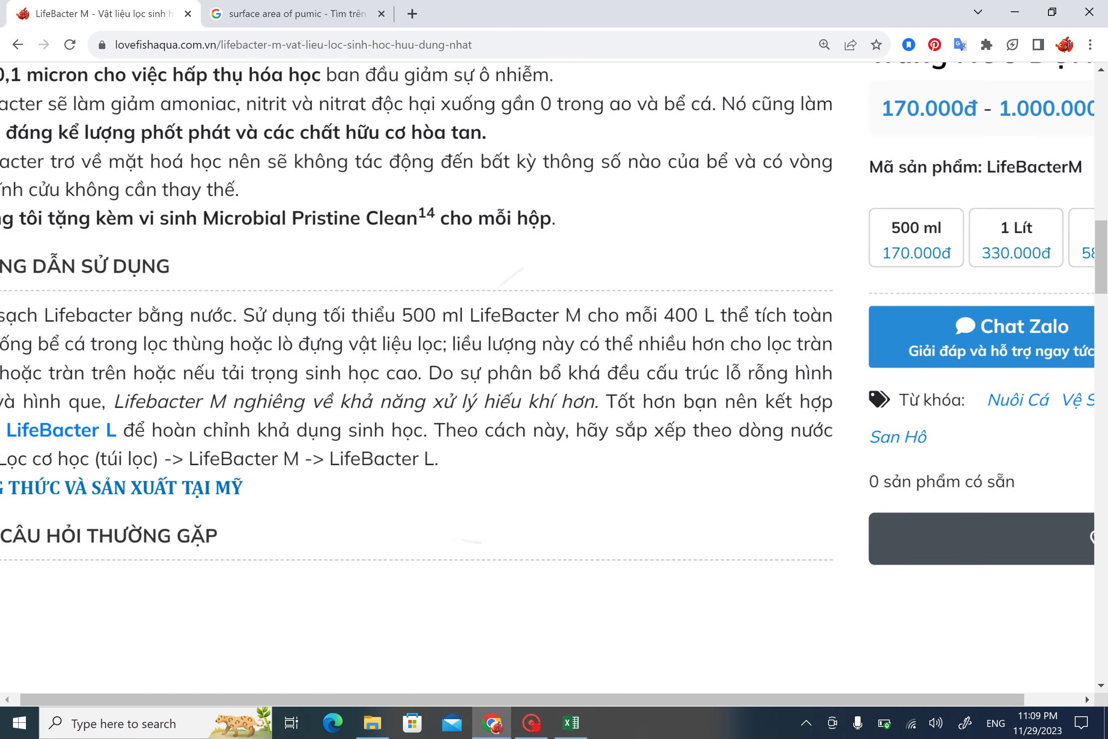
scroll(30, 297, "up", 1)
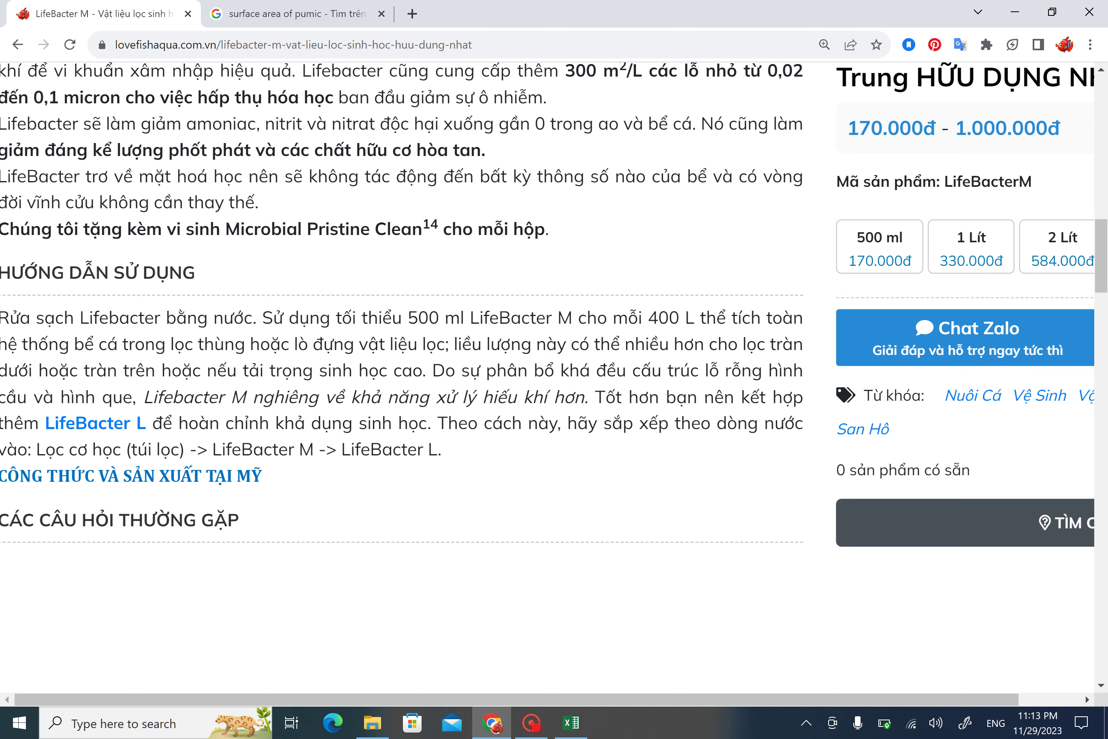
Step: Zoom the LifeBacter M page out one level and reread the pore size, surface area and usage sections
key("ctrl+minus")
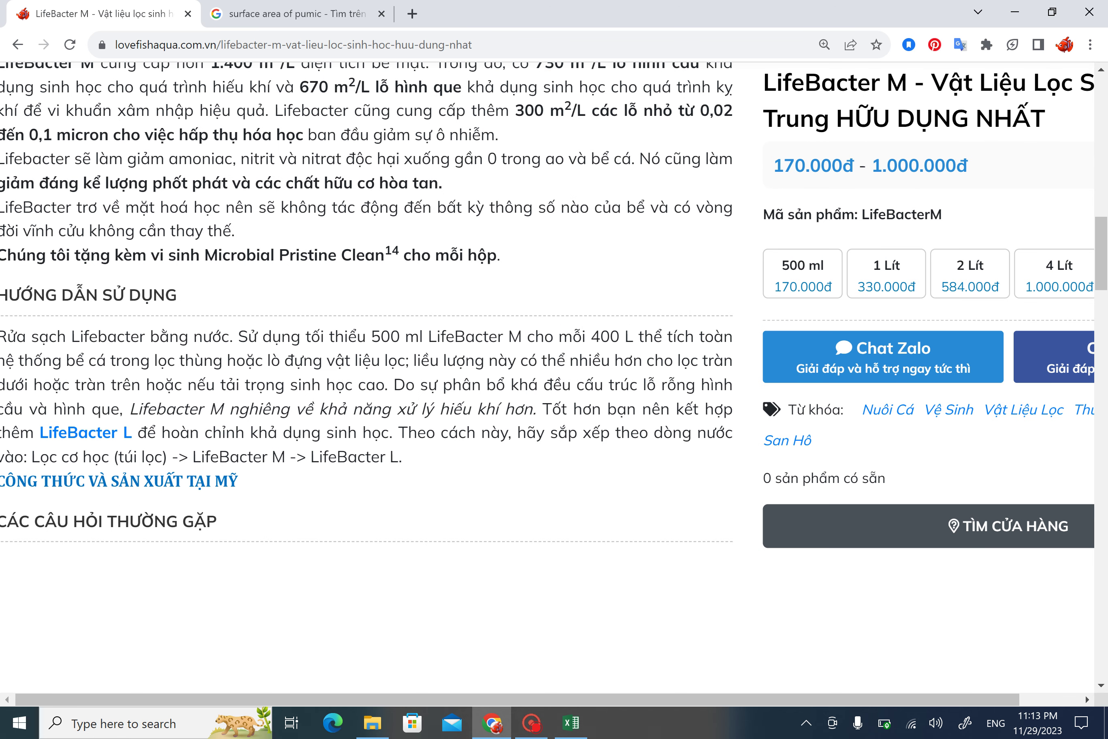
scroll(366, 377, "up", 10)
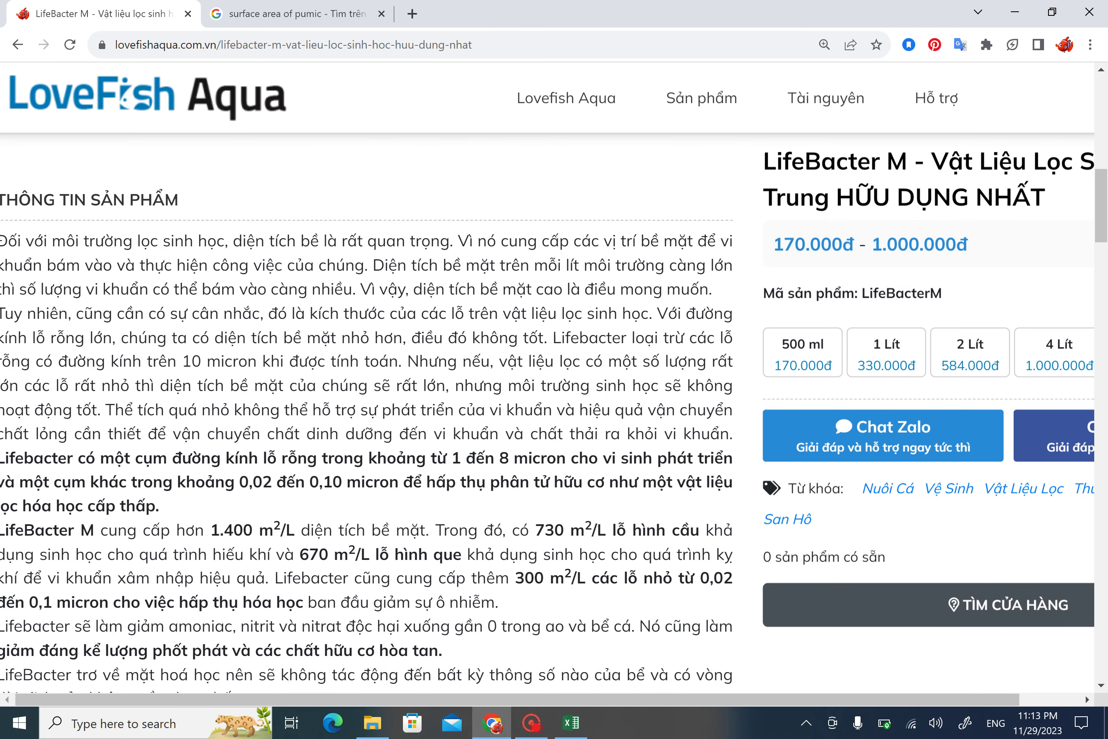
scroll(366, 376, "down", 4)
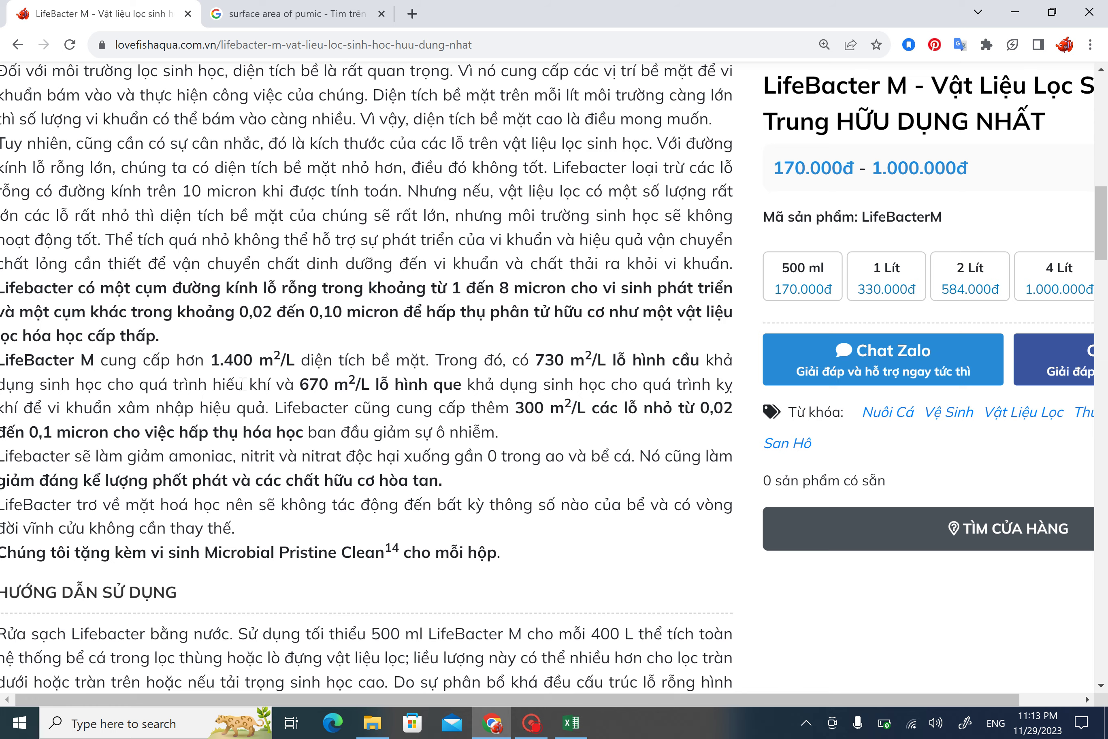
scroll(243, 381, "down", 2)
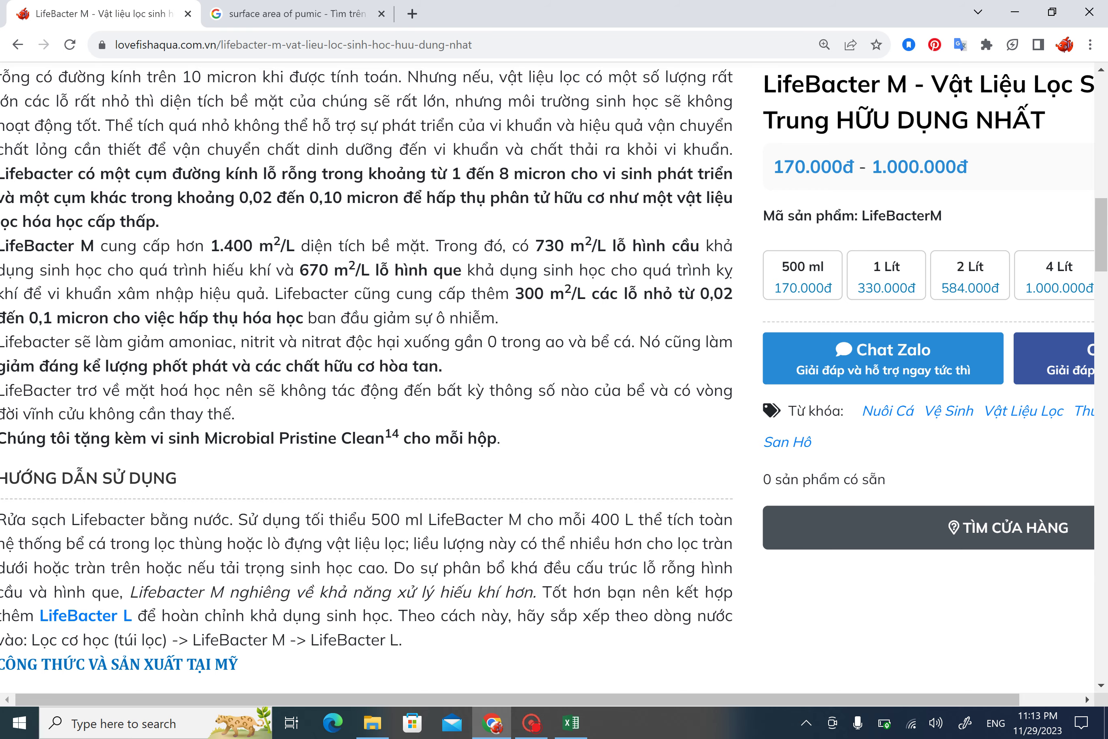
scroll(265, 251, "down", 4)
scroll(464, 216, "up", 4)
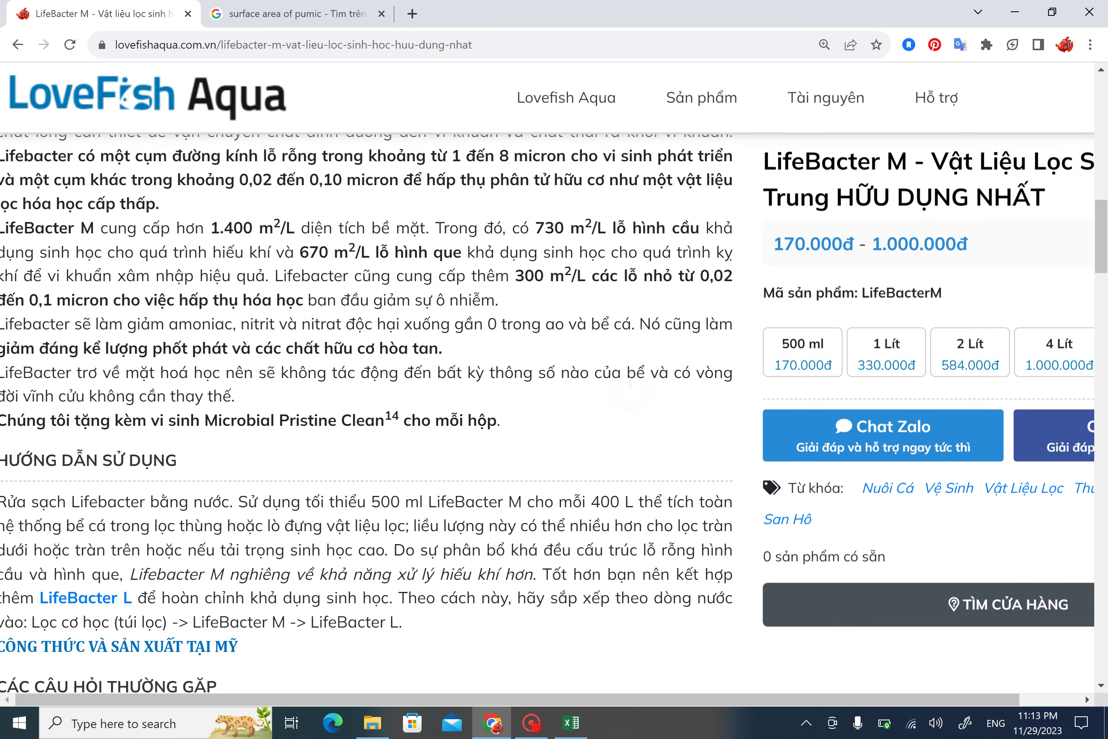
scroll(465, 114, "up", 5)
scroll(465, 114, "down", 6)
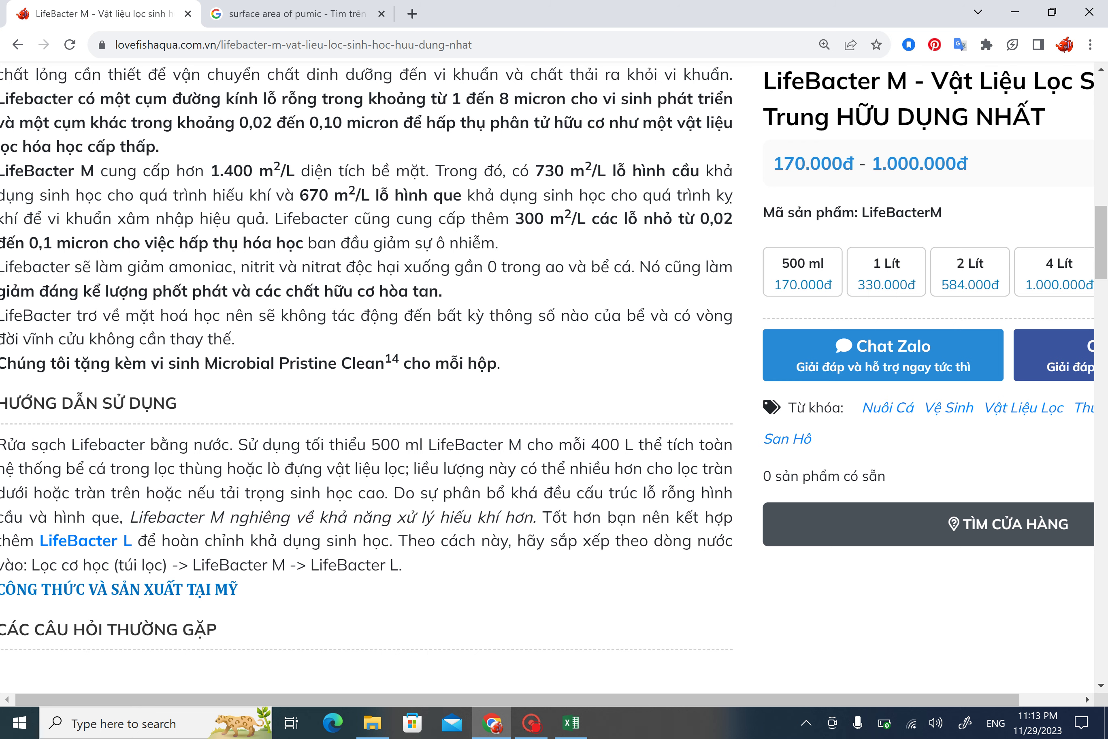
scroll(366, 305, "down", 2)
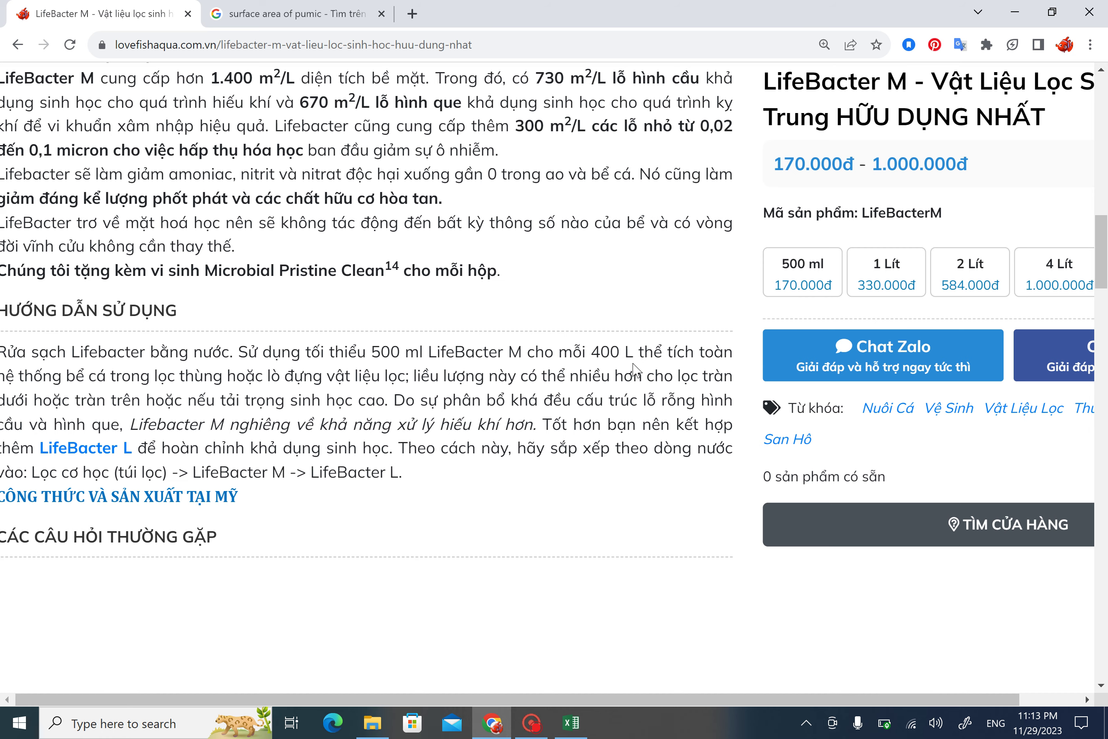
Step: Return to the Excel sheet and check Denitrat's chemical porosity in I25 and the shared recommendation in I34
key("alt+Tab")
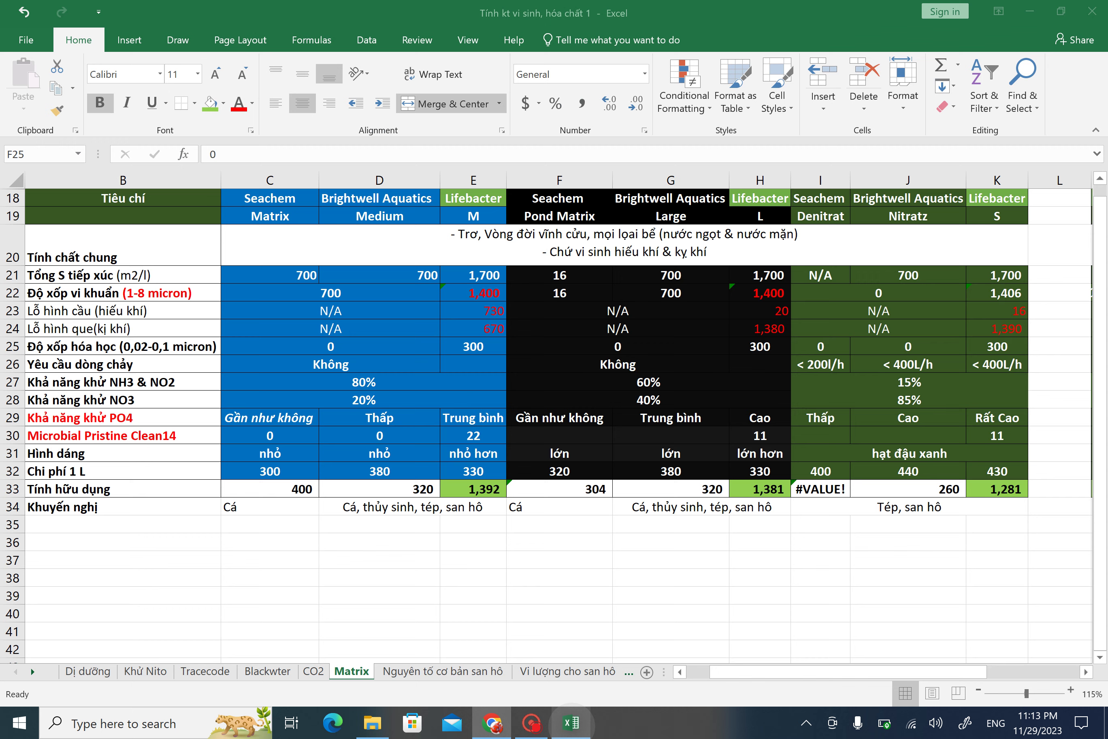
left_click(808, 348)
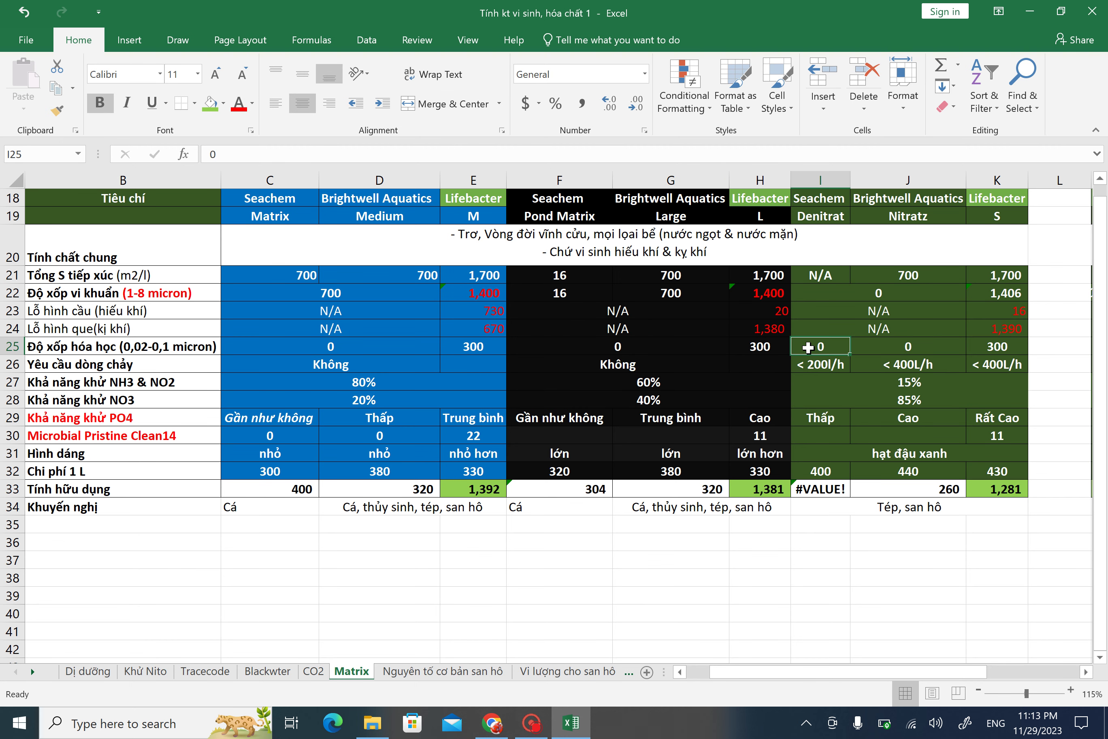
key("alt+Tab")
key("alt+Tab")
left_click(908, 507)
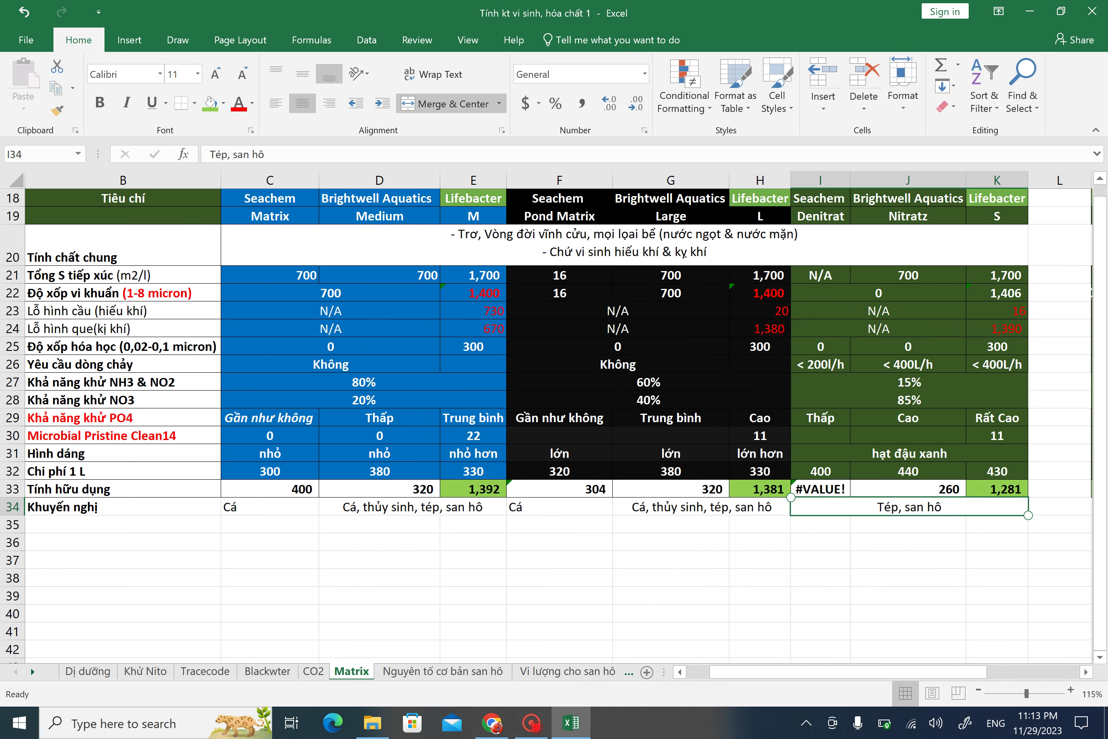
Step: Examine the Lifebacter Supernova column and read the full bacterial porosity note in M22
scroll(558, 415, "right", 3)
scroll(734, 515, "right", 3)
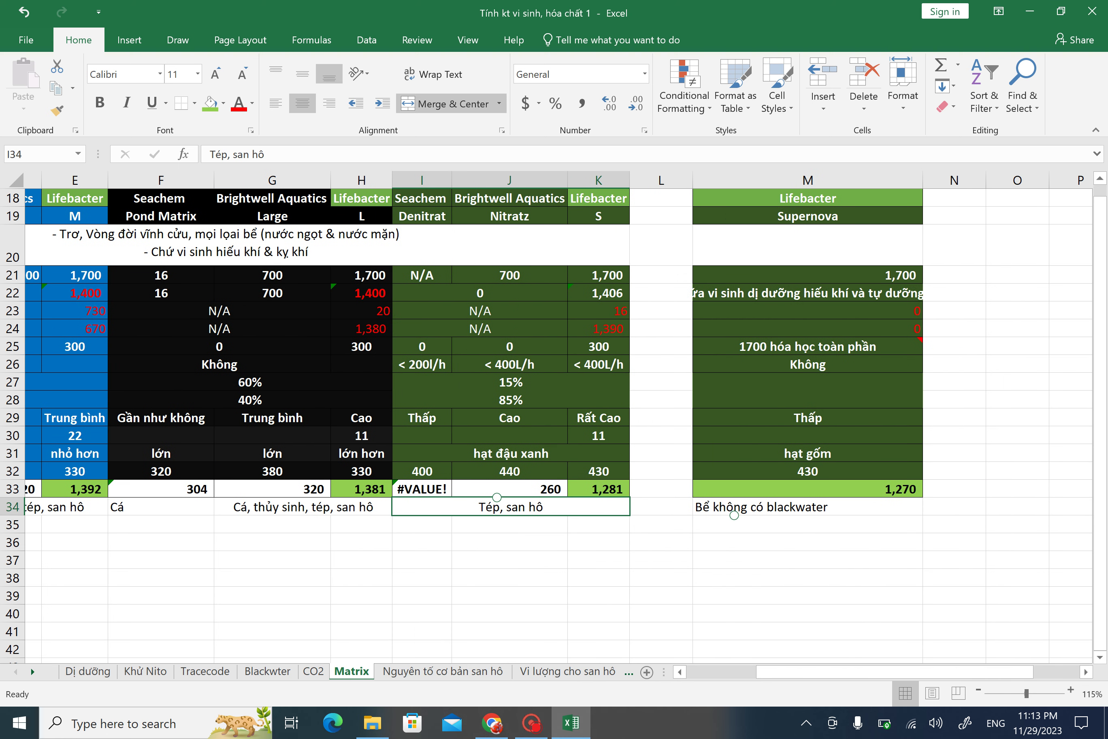
scroll(574, 520, "right", 3)
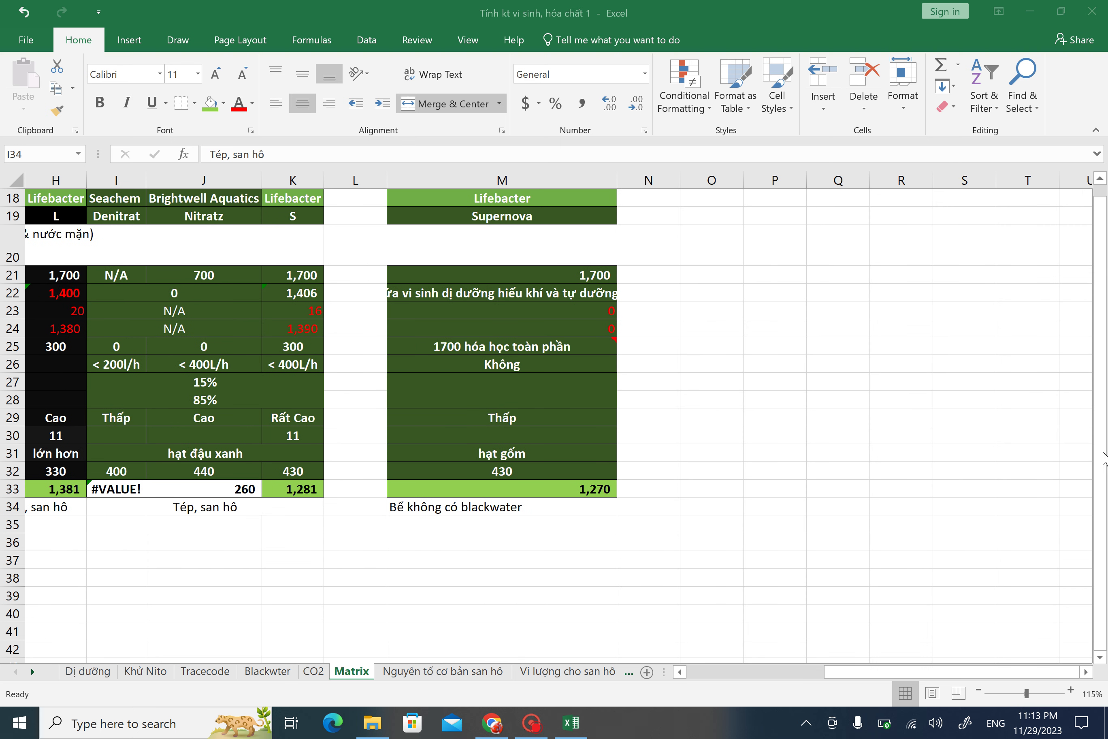
left_click(1037, 723)
left_click(640, 351)
left_click(496, 289)
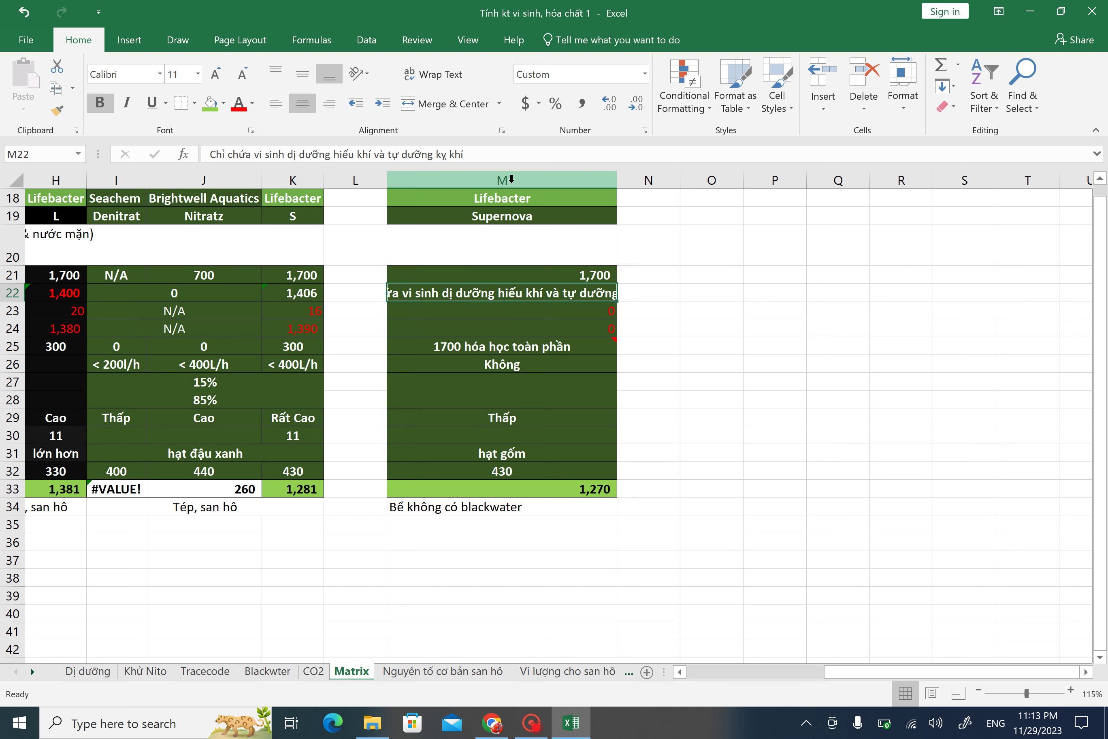
left_click(709, 285)
left_click(456, 287)
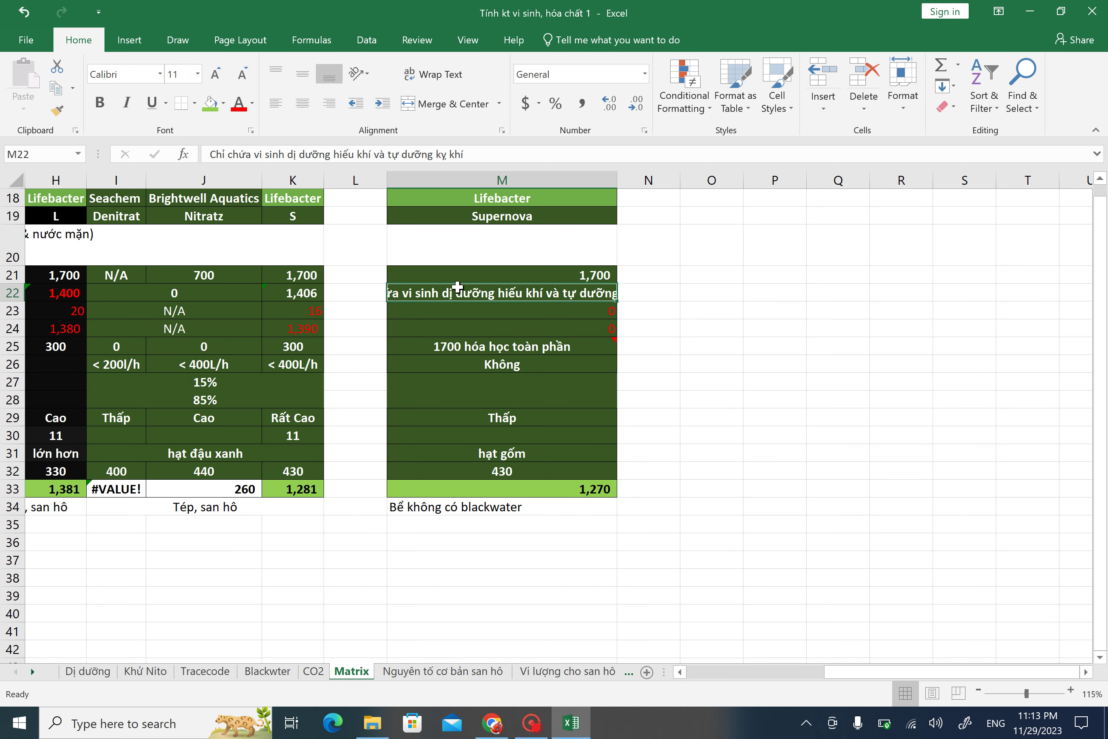
scroll(553, 415, "left", 3)
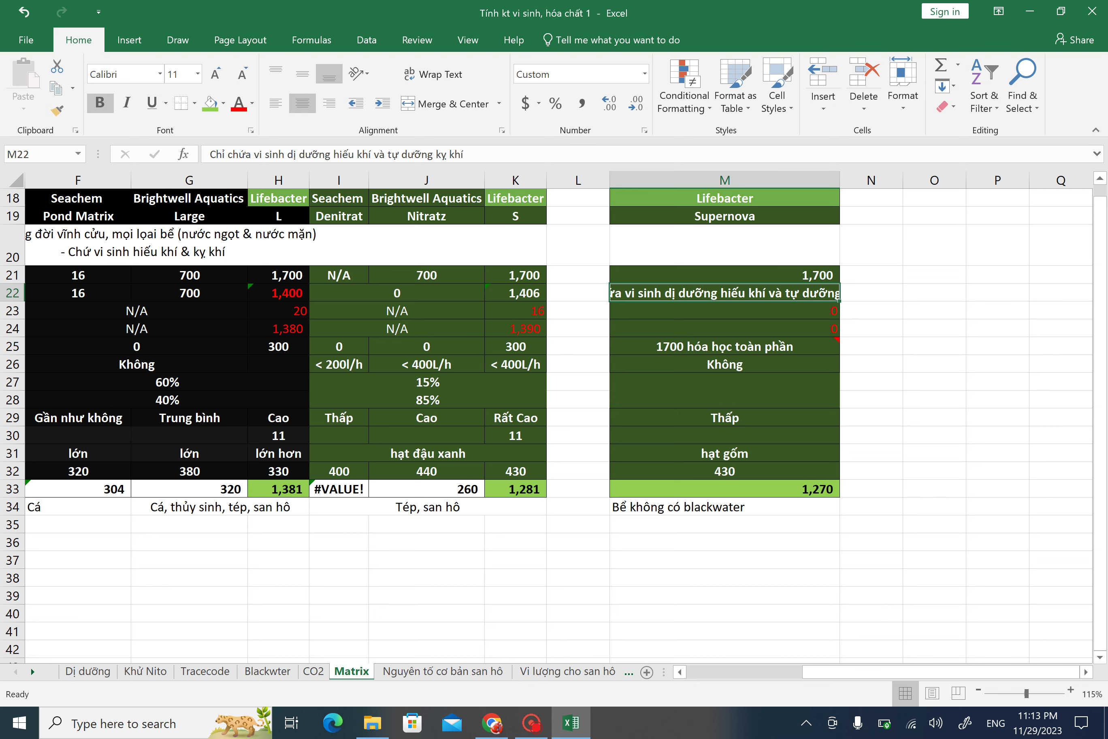
Step: Compare Supernova's total contact surface in M21 and its bacterial porosity in M22 with the other filter media
left_click(817, 273)
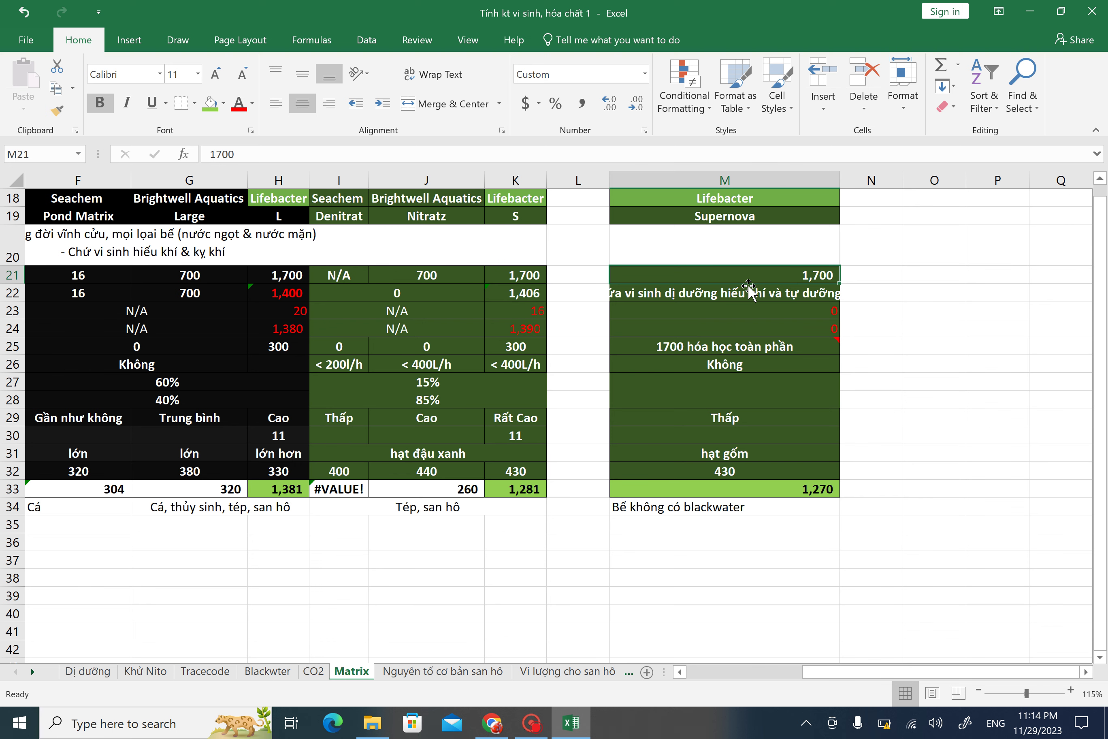
scroll(749, 286, "left", 5)
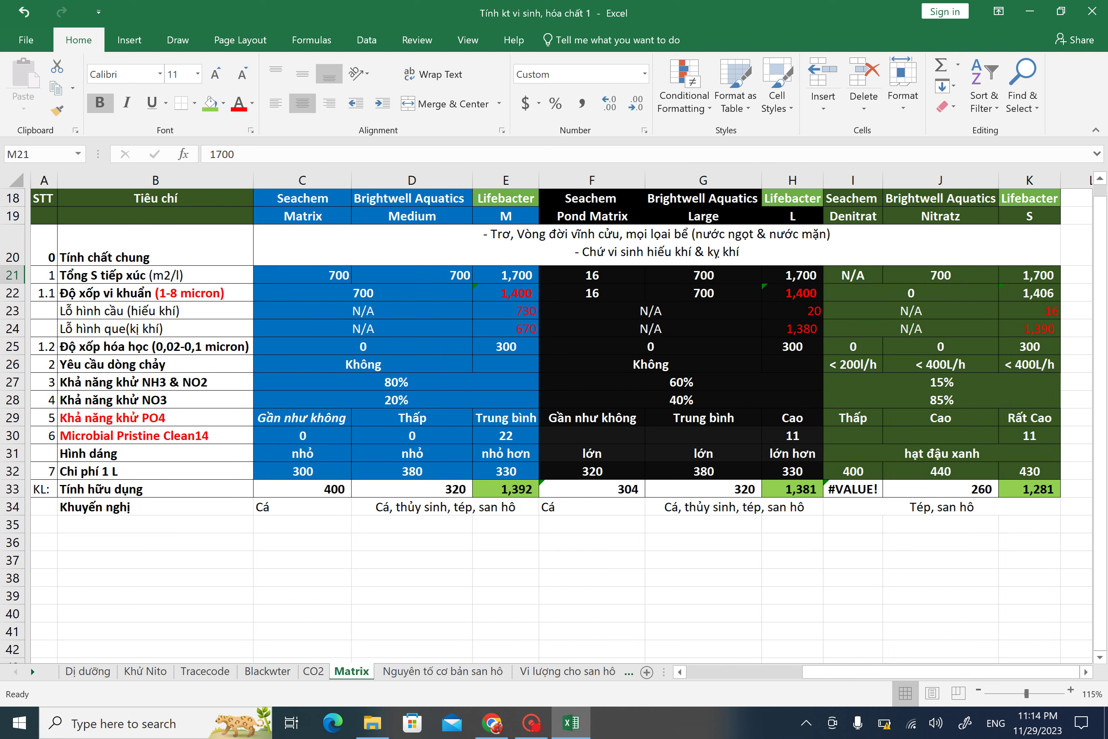
scroll(748, 286, "right", 3)
scroll(749, 286, "right", 2)
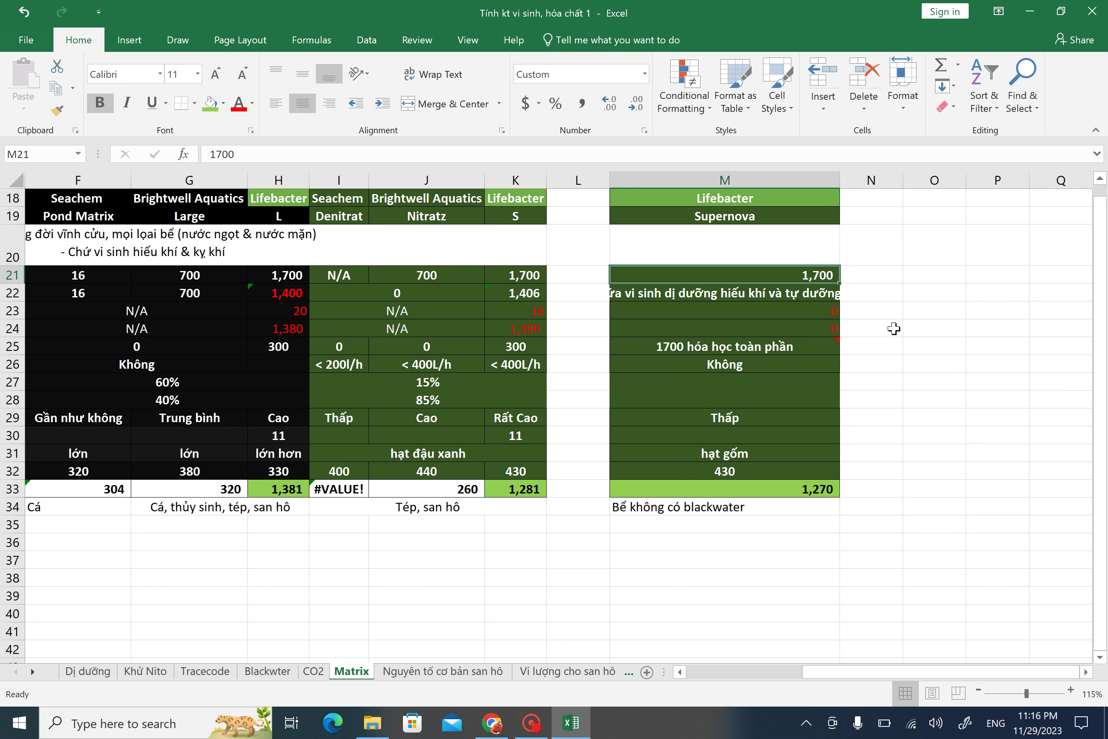
left_click(784, 296)
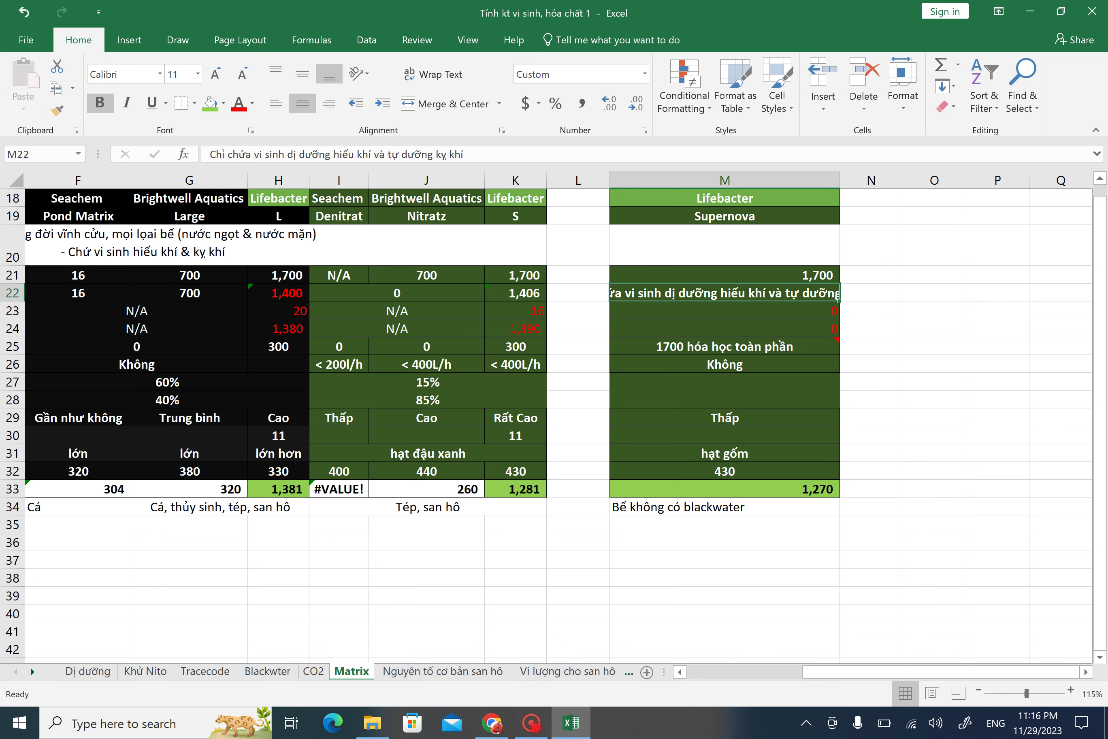